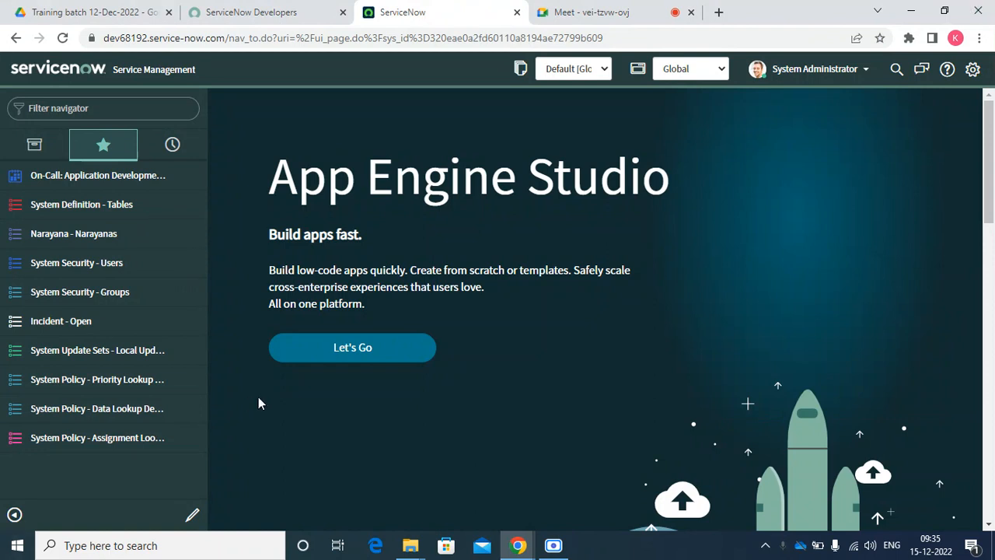
Filter the navigator to 'email' and open System Properties > Email Properties
left_click(136, 98)
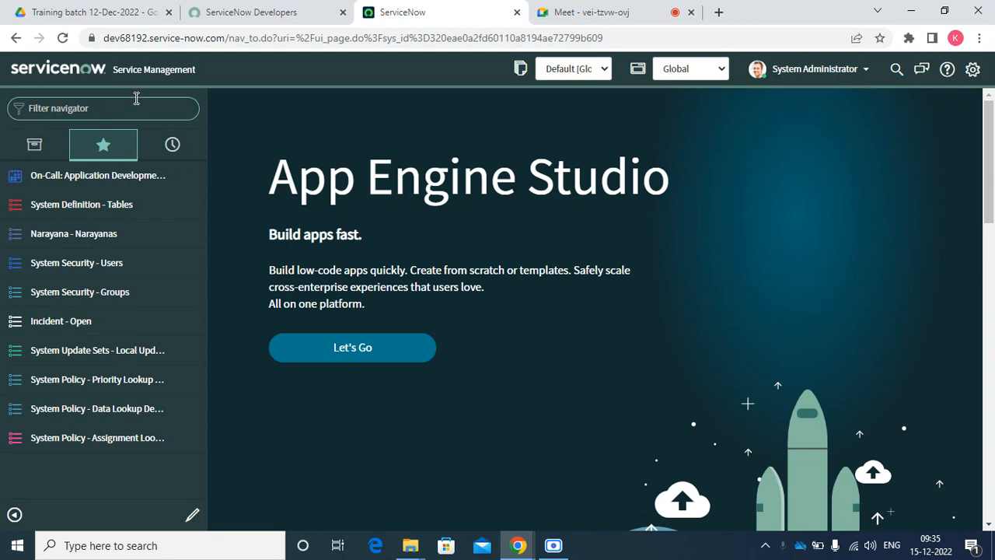
left_click(136, 98)
type("email")
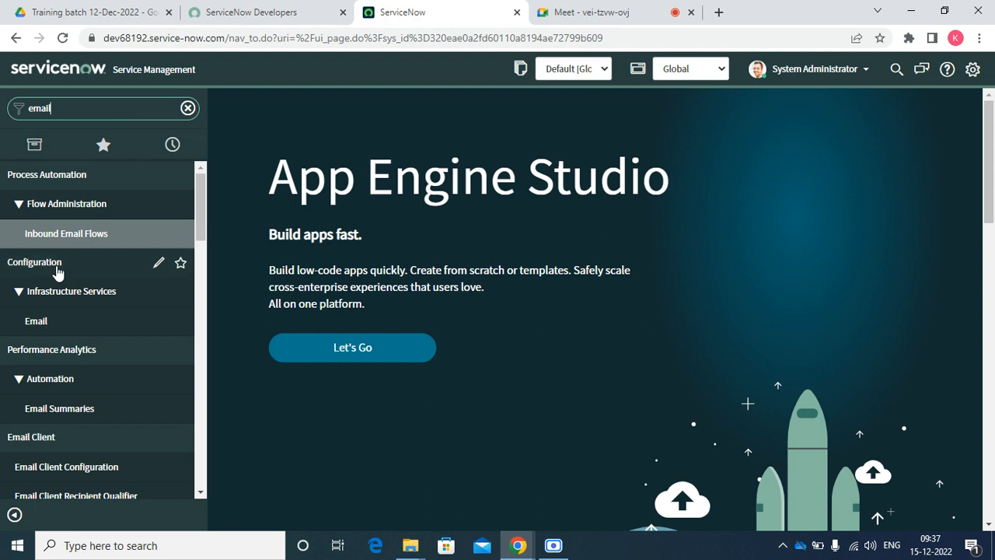
scroll(139, 321, "down", 10)
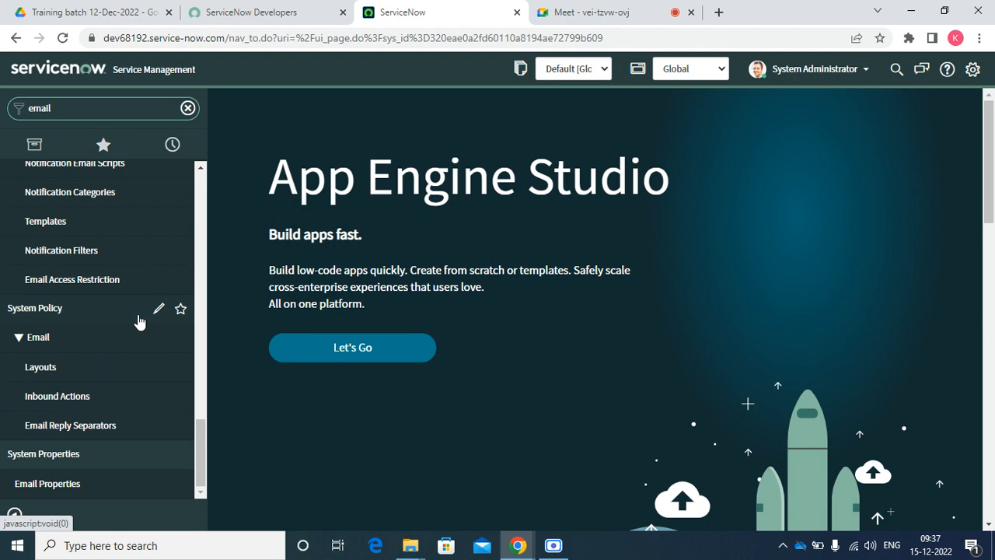
left_click(88, 494)
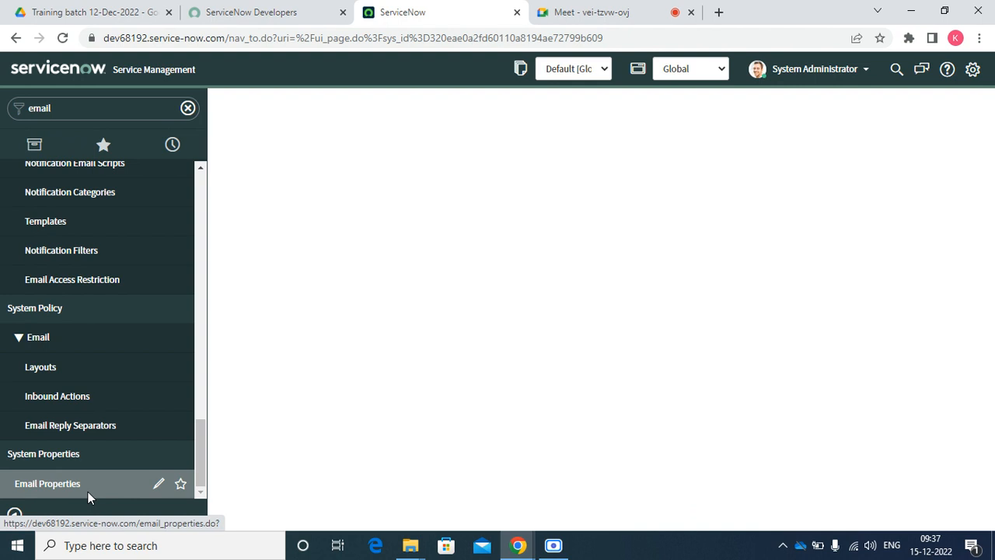
Close the Paint window that the Run dialog launched by mistake
key("super+r")
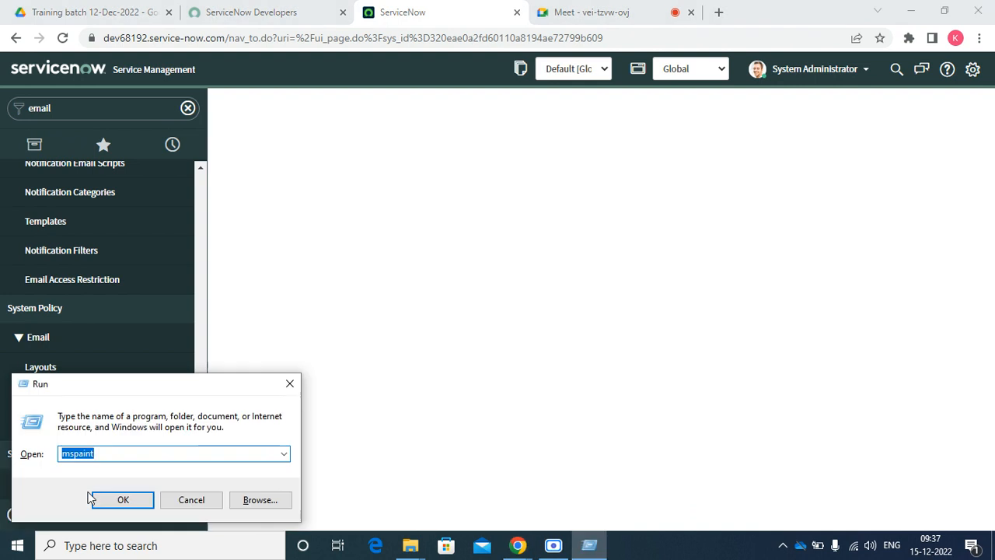
key("Return")
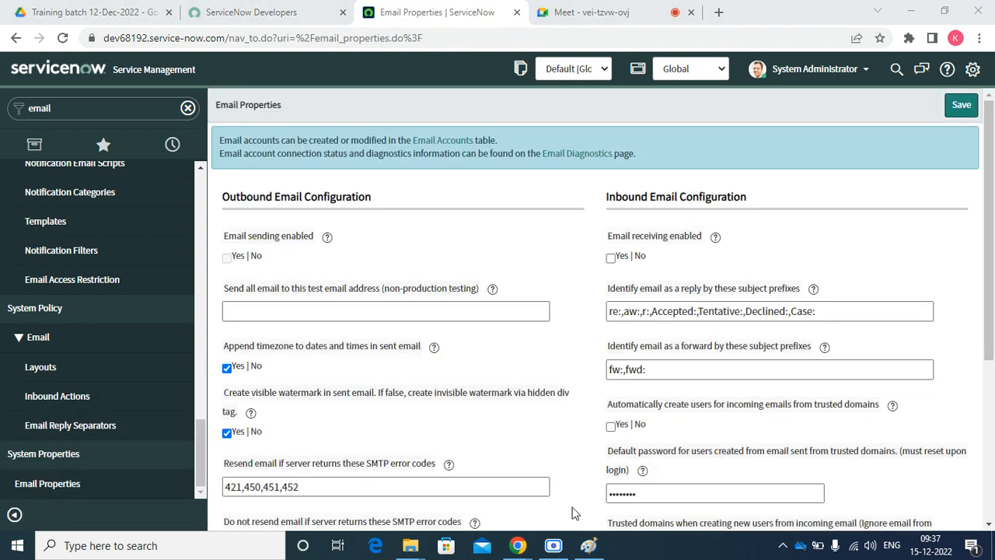
left_click(582, 545)
left_click(976, 8)
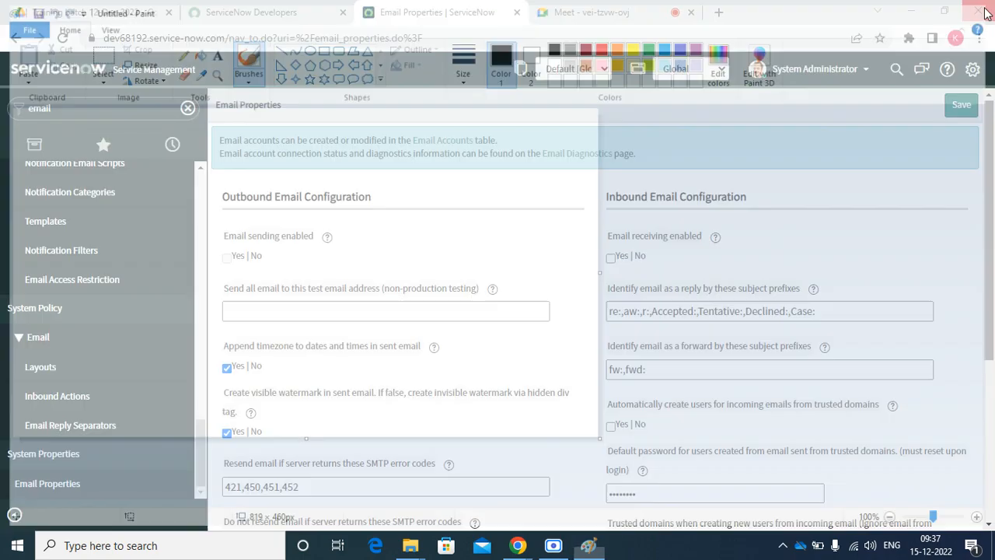
Launch a blank Notepad by choosing 'notepad' from the Run dialog history
key("super+r")
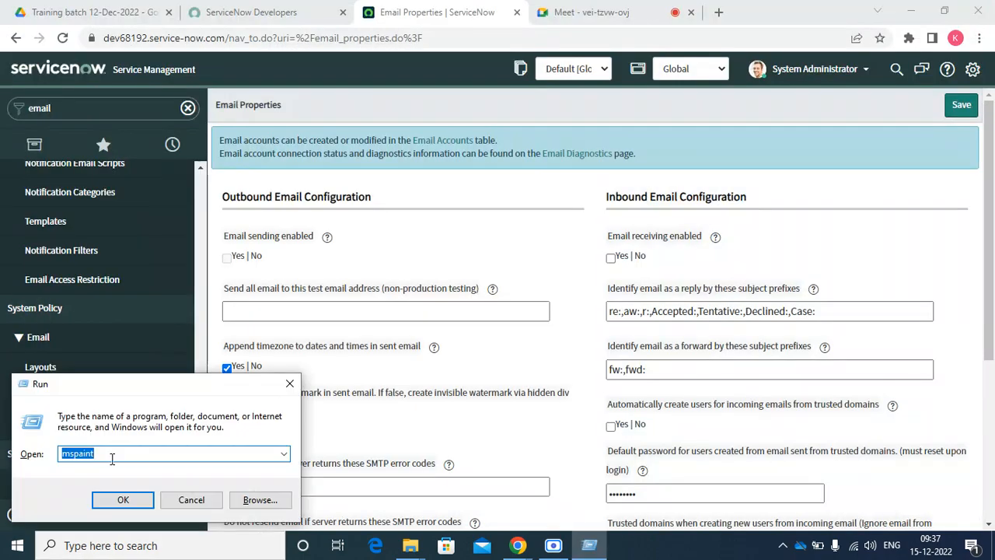
left_click(146, 453)
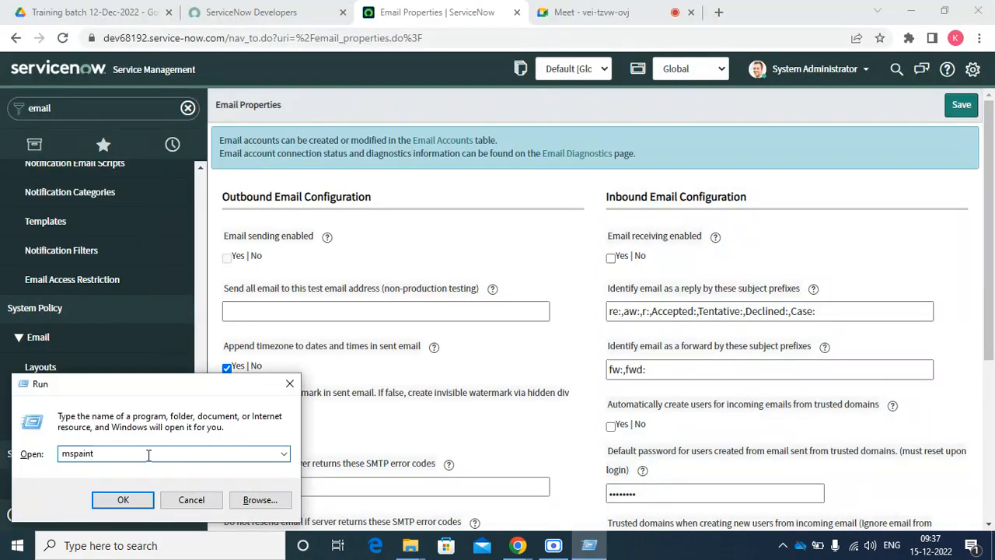
left_click(284, 453)
left_click(241, 479)
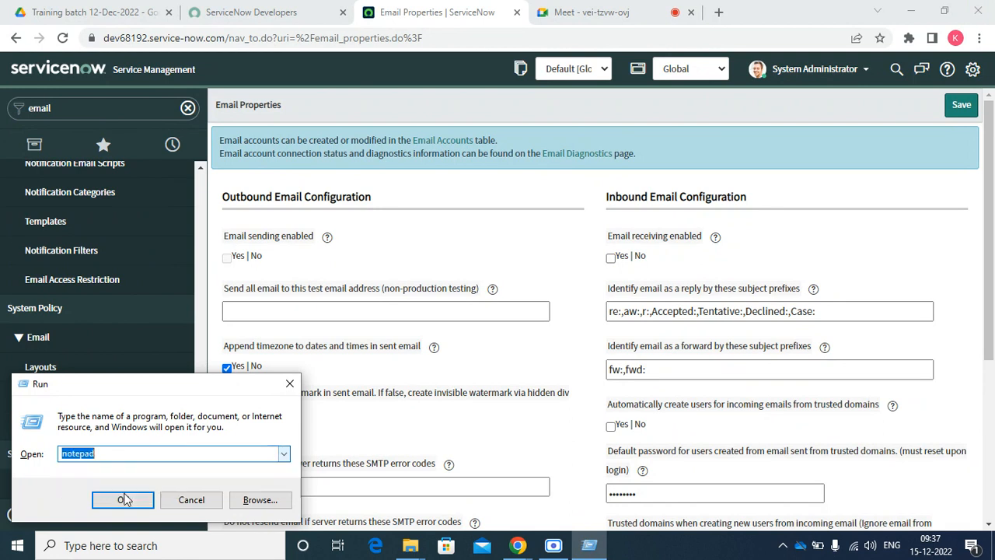
left_click(124, 499)
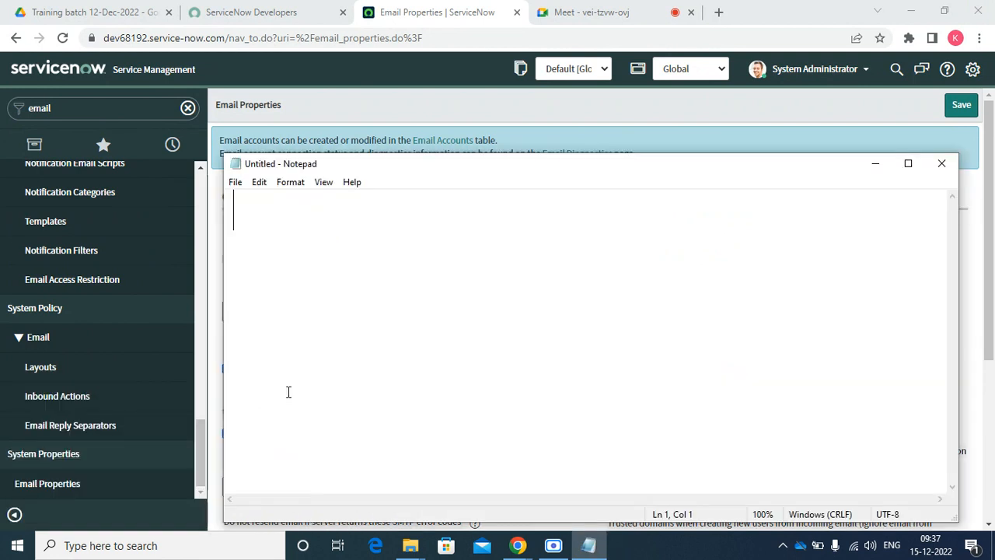
Type 'Inbound' and 'Outbound' on two separate lines in Notepad
type("Inbound")
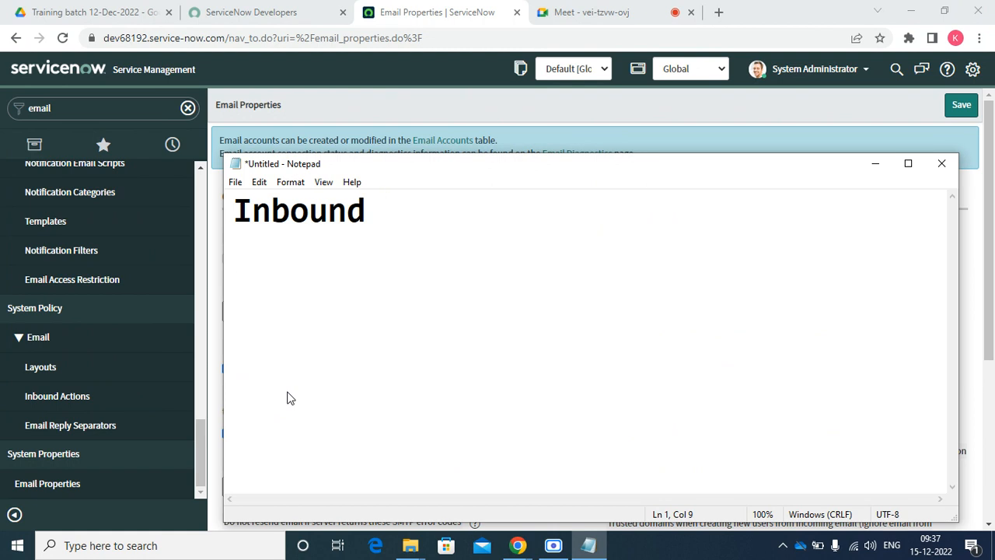
key("Return")
type("Ou")
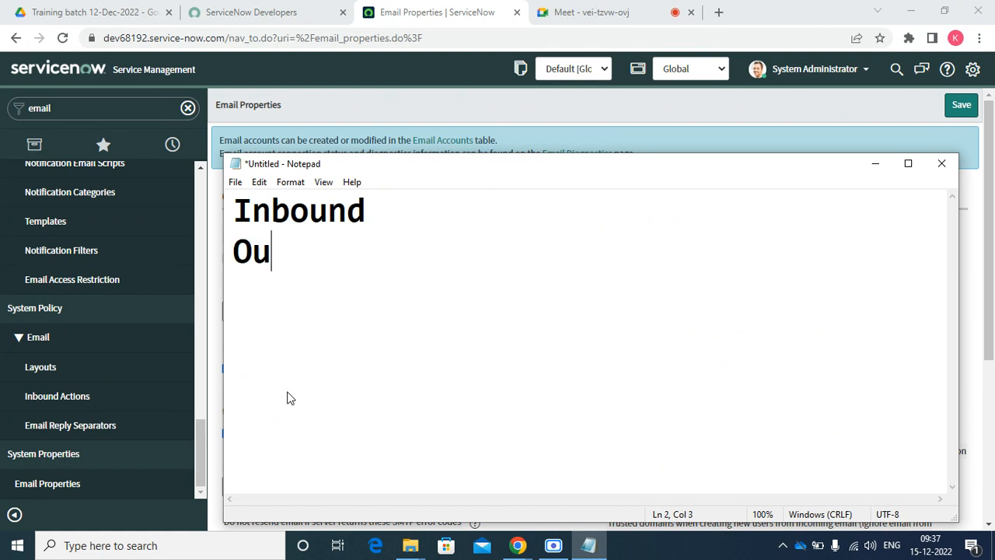
type("tv=b")
key("BackSpace")
key("BackSpace")
key("BackSpace")
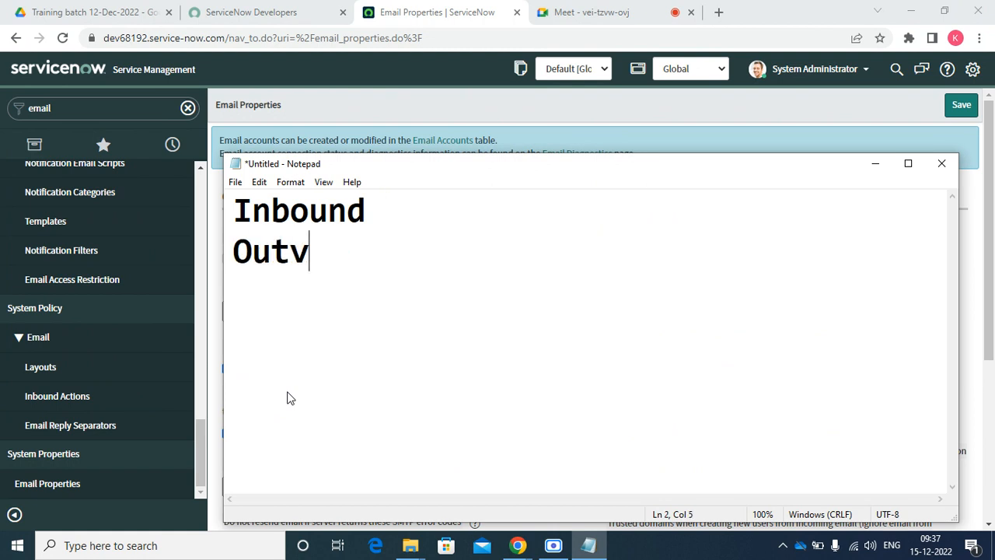
type("bound")
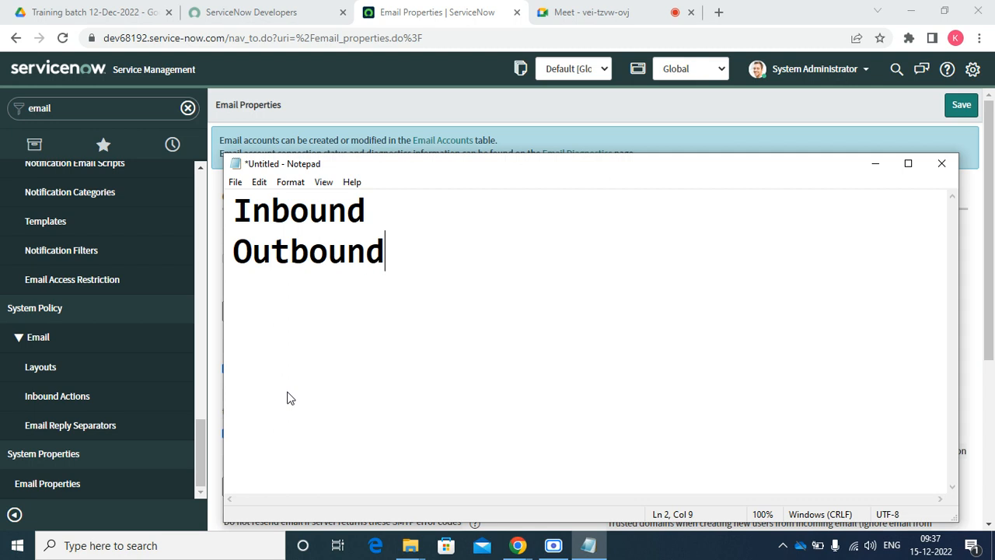
Make the lines 'Inbound-Receving' and 'Outbound-Sending' without spaces, then minimize Notepad
key("Up")
type("- Receving")
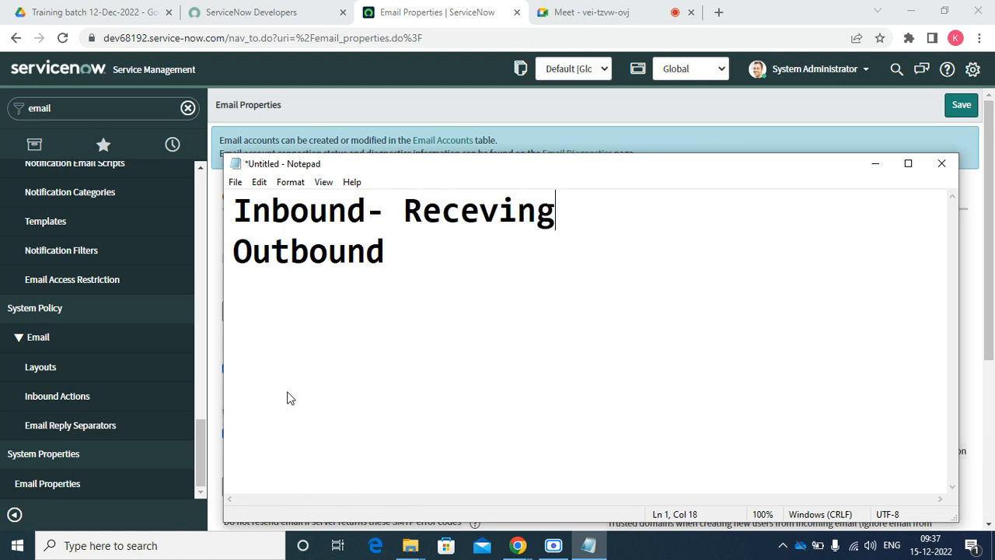
key("Down")
type("- Sending")
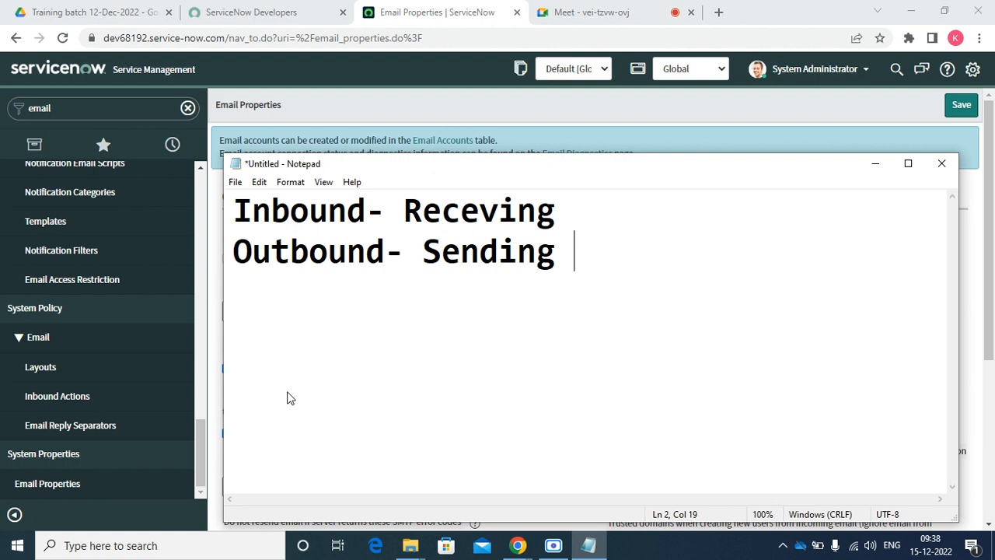
key("BackSpace")
left_click(423, 251)
key("BackSpace")
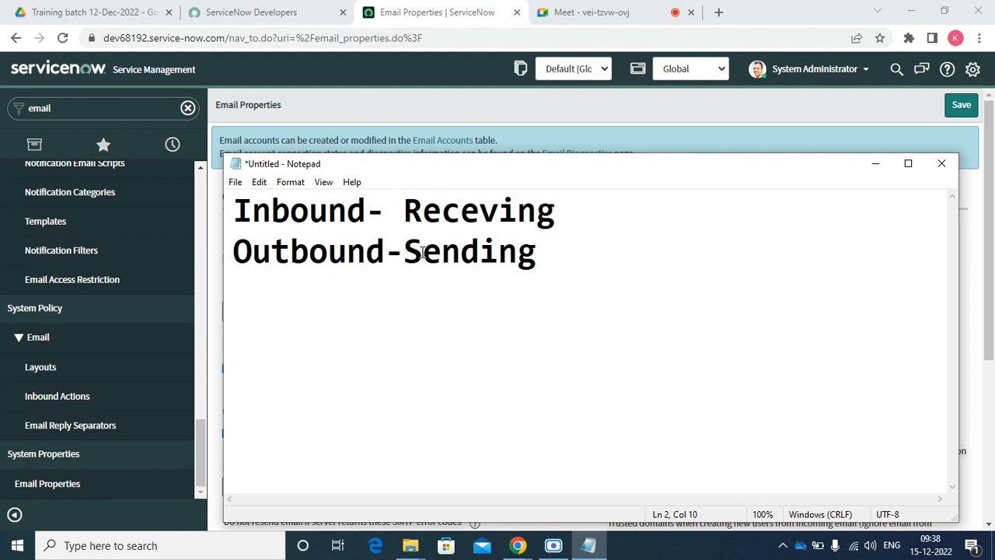
left_click(405, 206)
key("BackSpace")
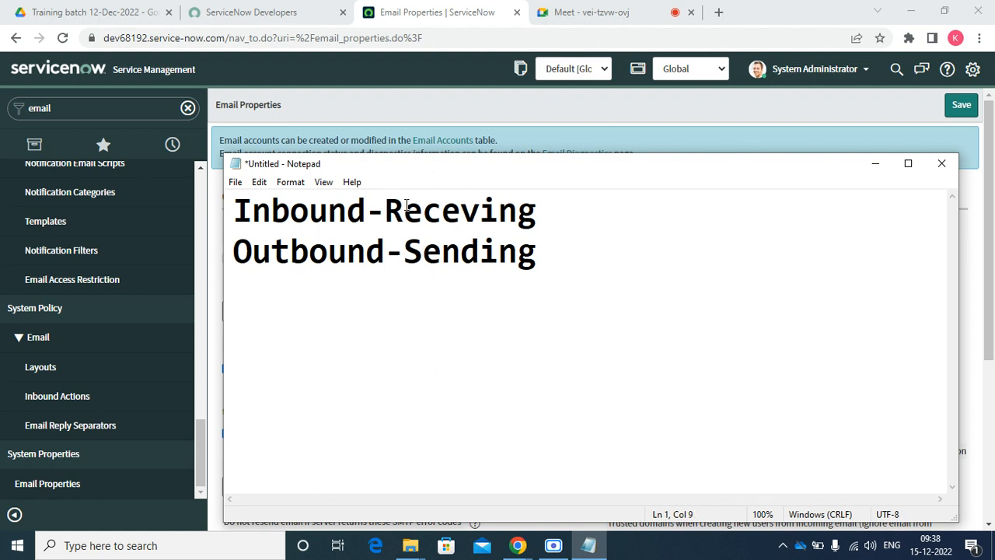
left_click(876, 165)
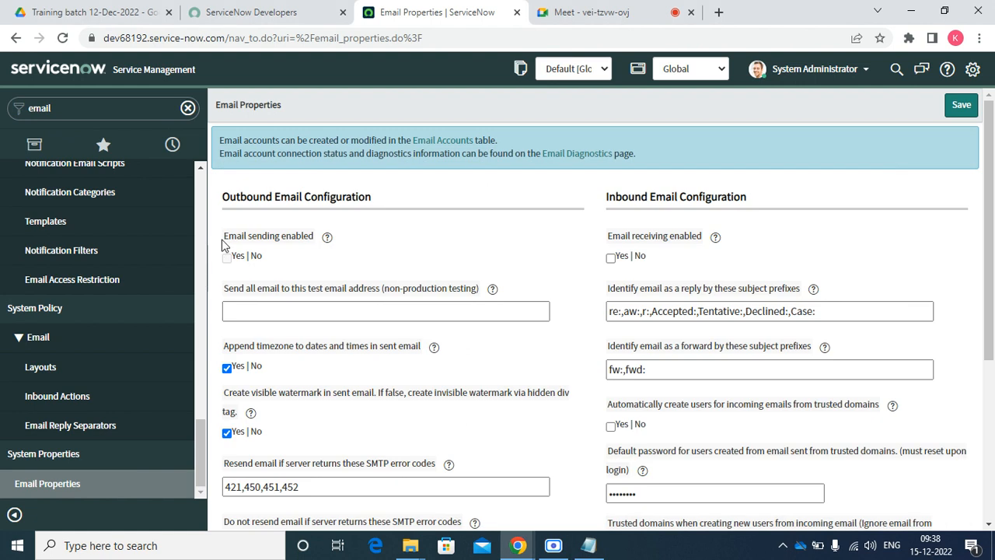
left_click_drag(230, 196, 372, 198)
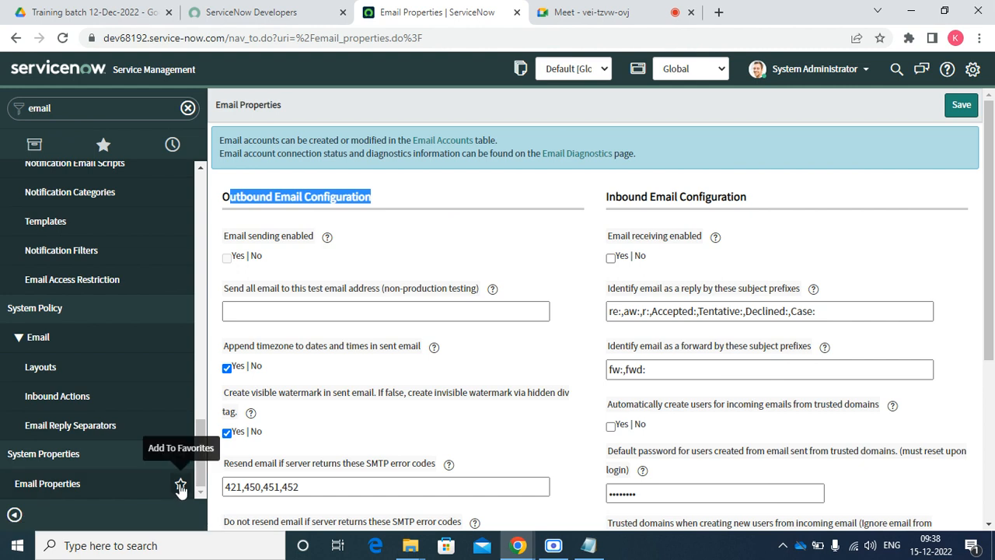
left_click(516, 245)
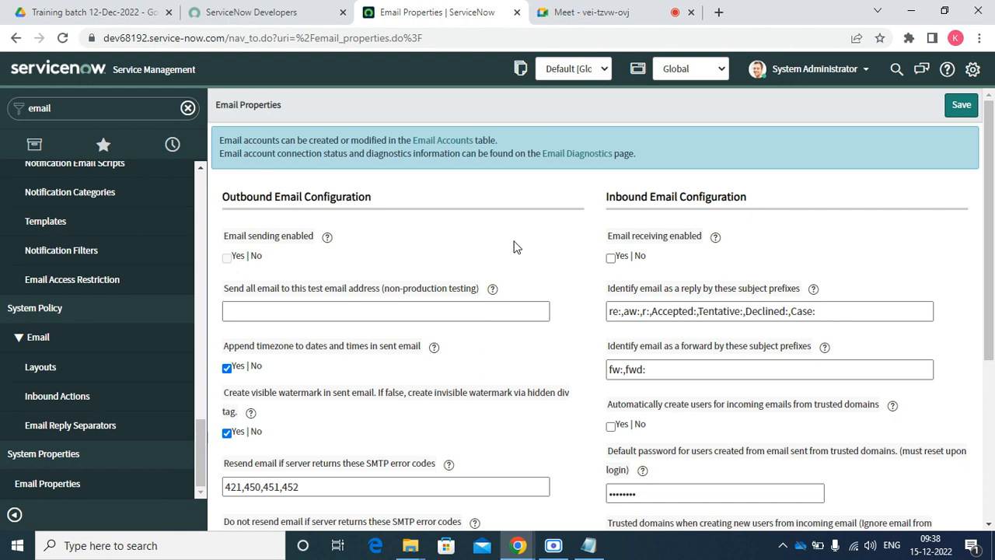
scroll(383, 283, "down", 4)
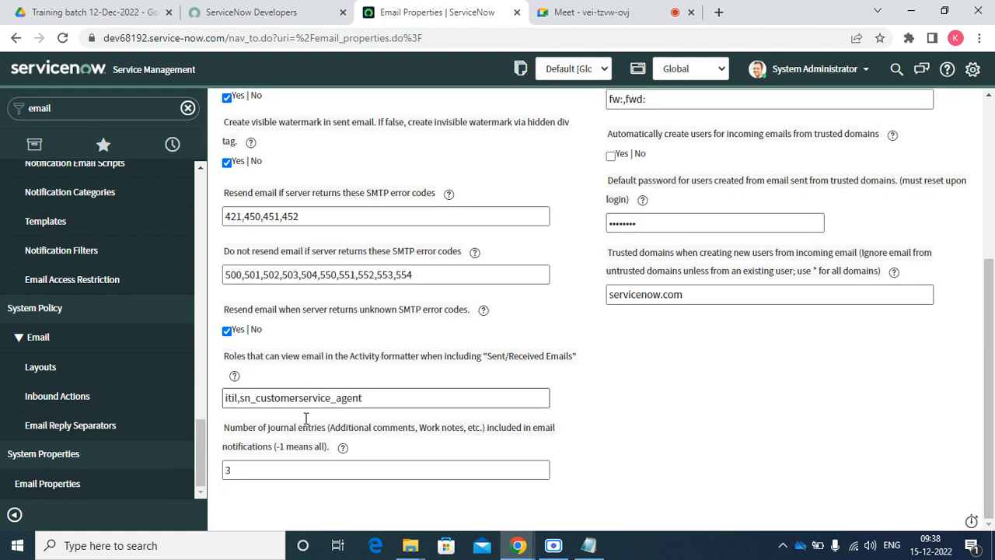
scroll(308, 470, "up", 3)
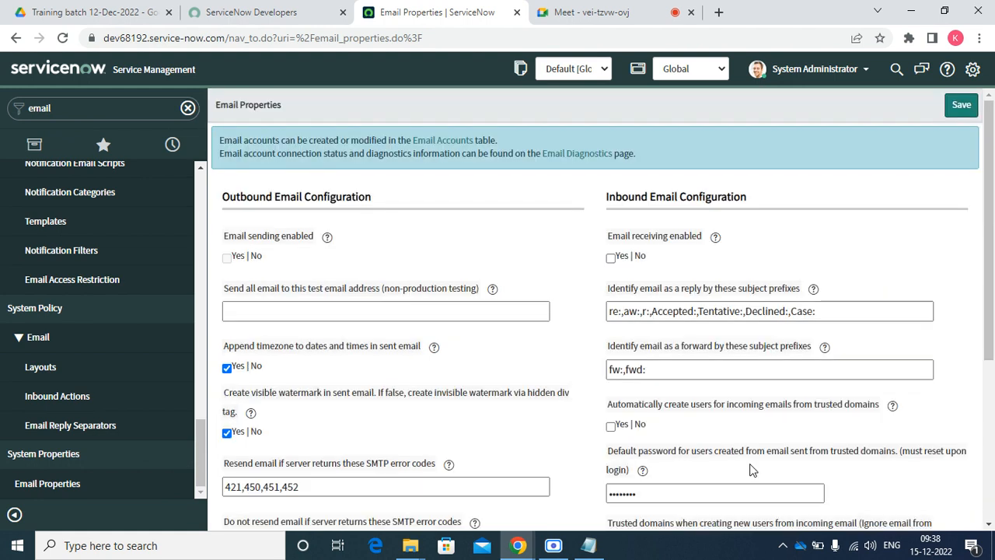
scroll(751, 469, "down", 1)
scroll(747, 459, "down", 3)
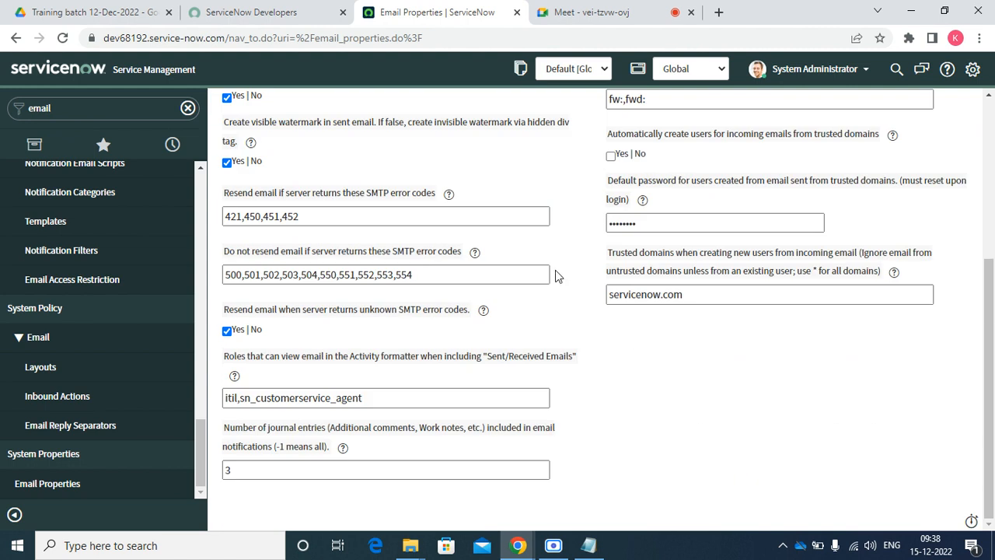
scroll(561, 277, "up", 3)
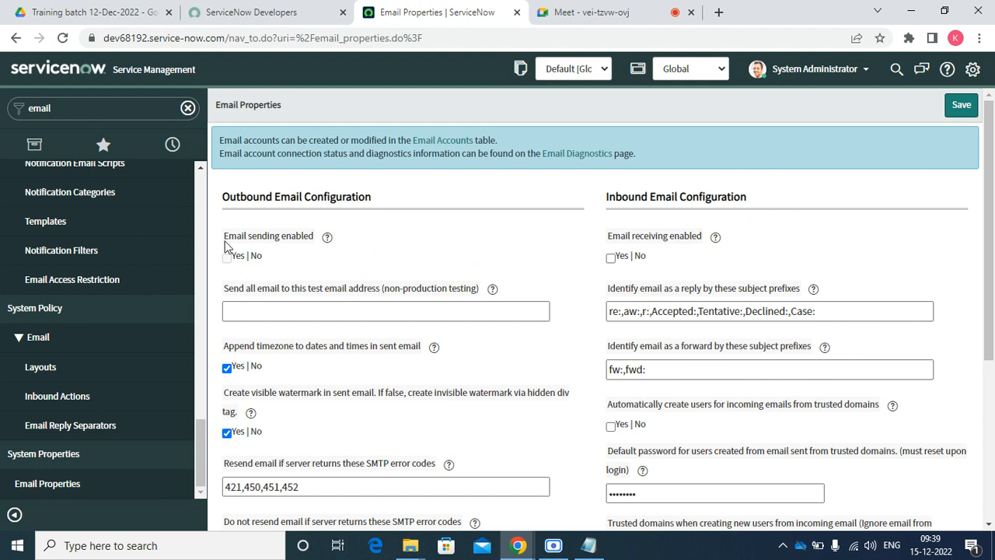
left_click_drag(219, 245, 316, 252)
left_click(308, 263)
left_click_drag(219, 286, 295, 289)
left_click(342, 276)
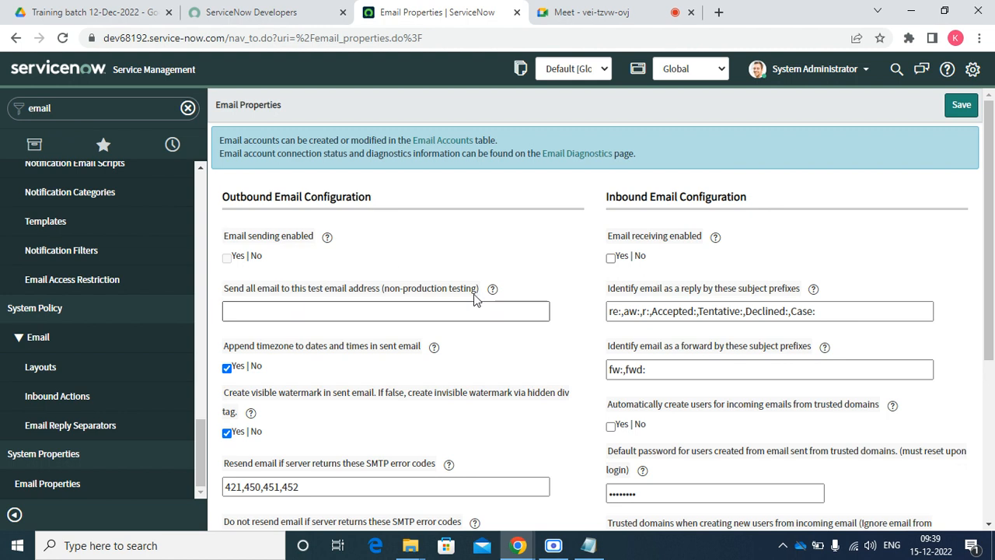
left_click(266, 307)
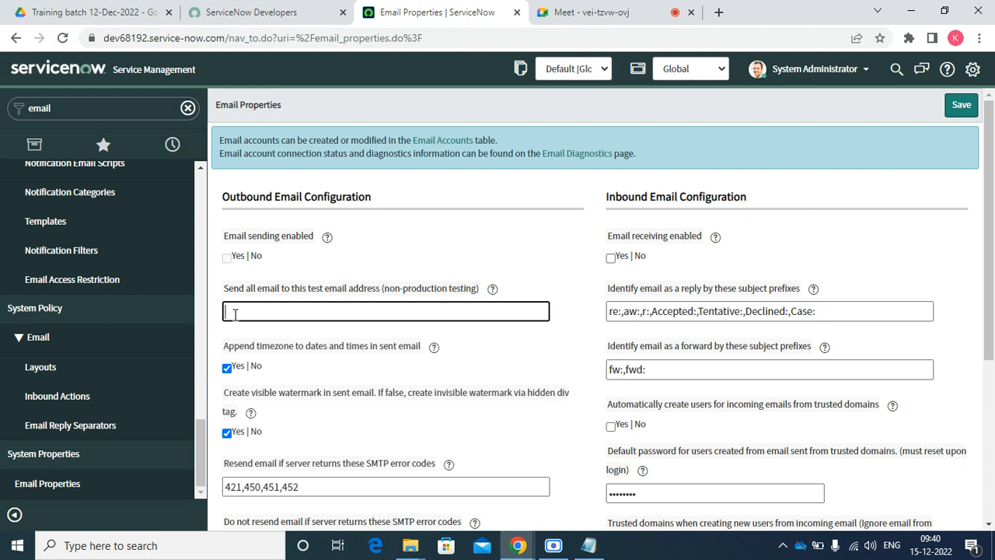
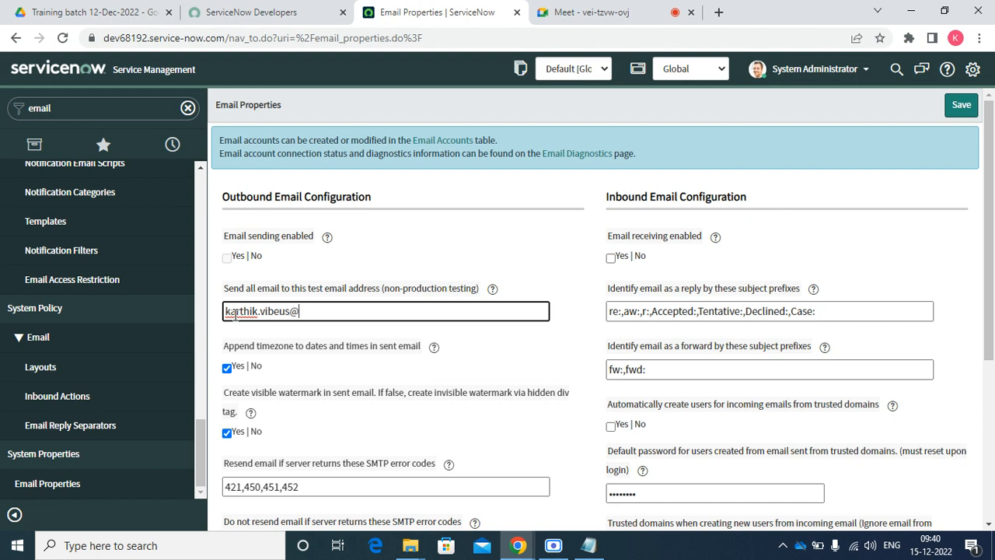
right_click(245, 312)
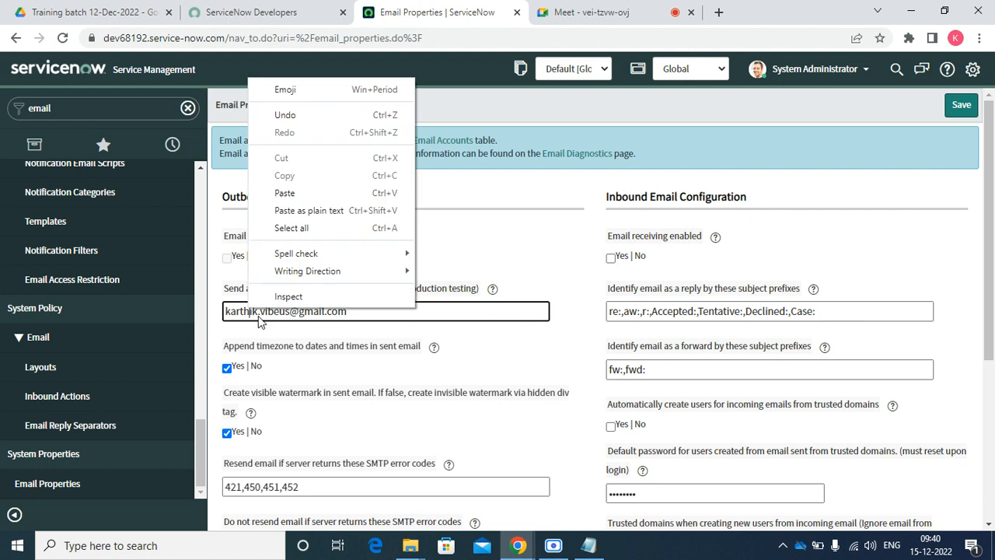
left_click(290, 311)
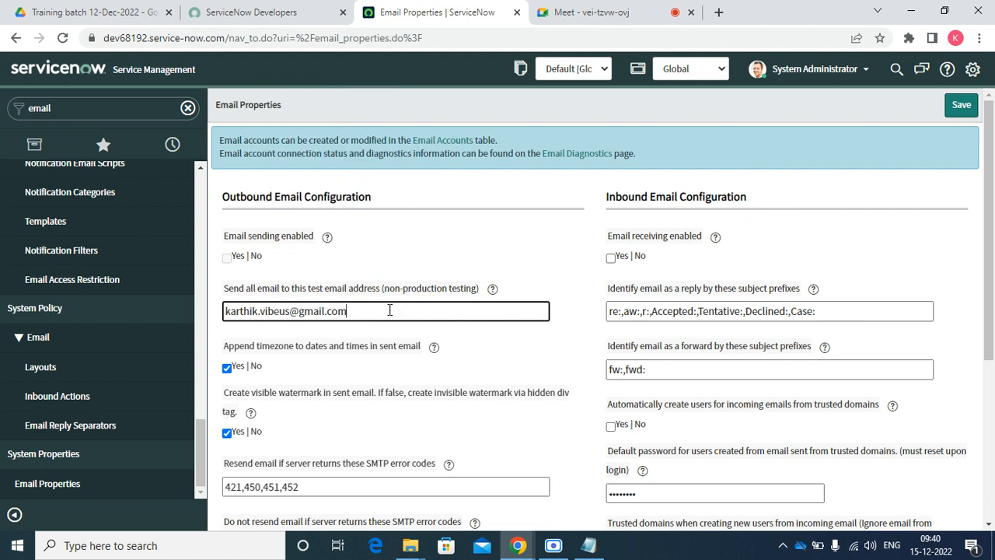
left_click_drag(357, 311, 223, 311)
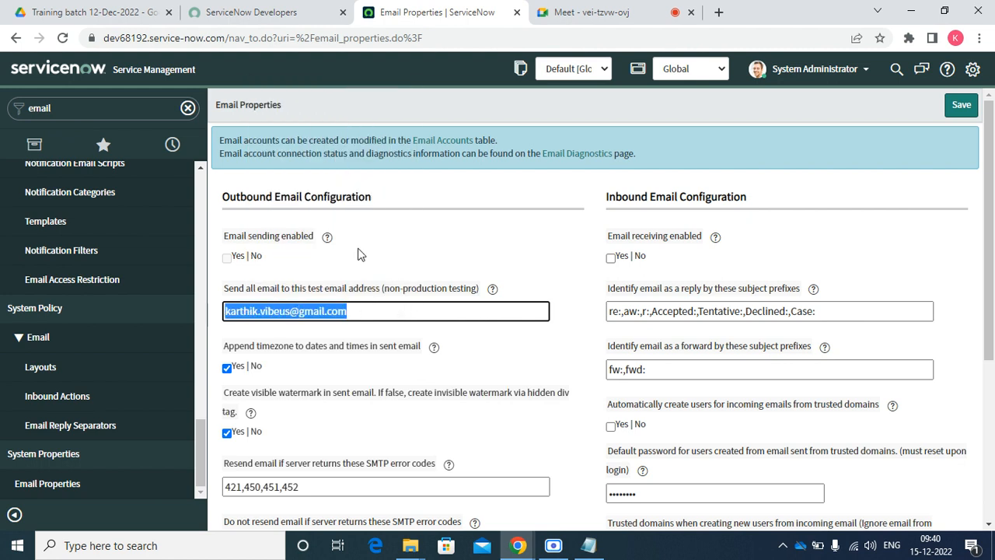
left_click(377, 311)
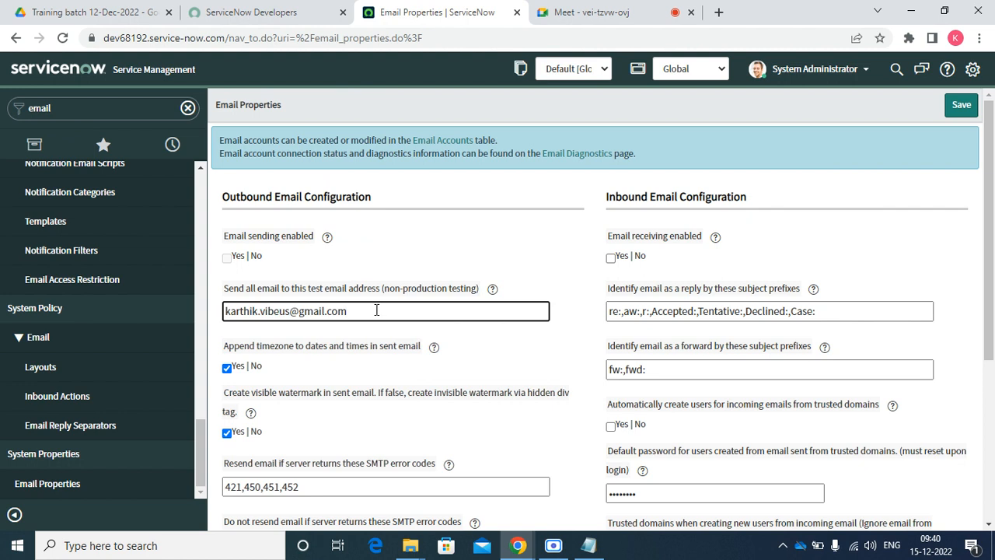
left_click_drag(364, 311, 215, 309)
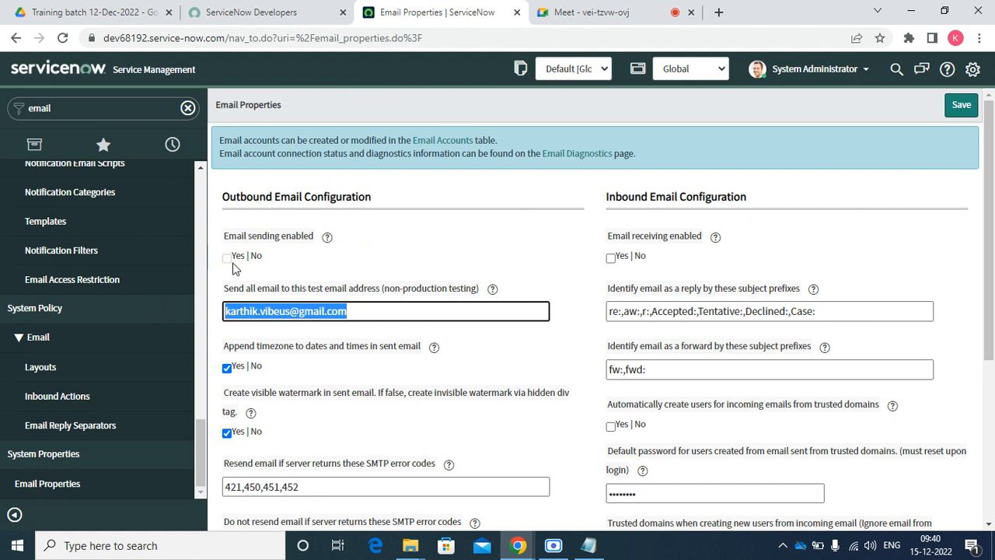
triple_click(254, 314)
left_click(227, 237)
left_click_drag(272, 237, 330, 238)
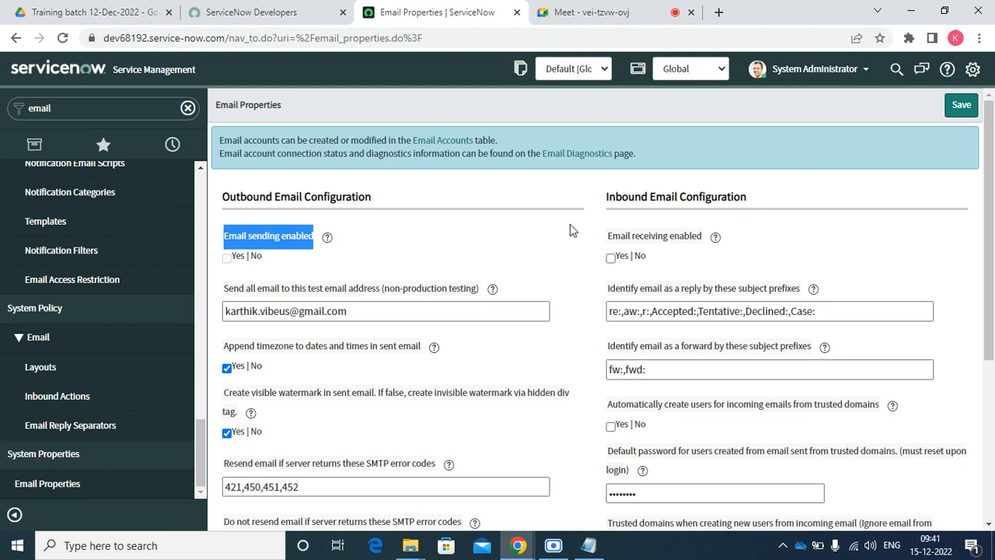
triple_click(368, 308)
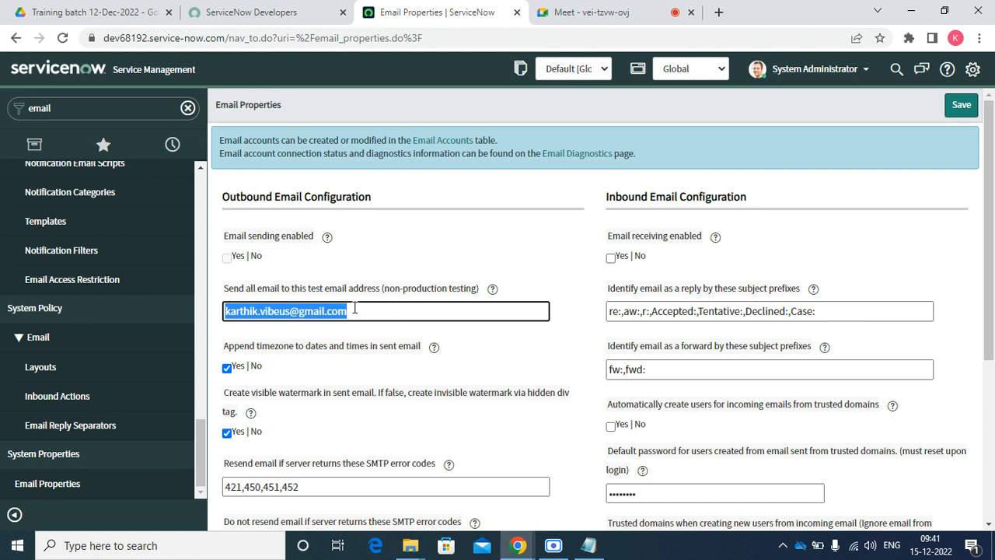
left_click_drag(226, 289, 483, 288)
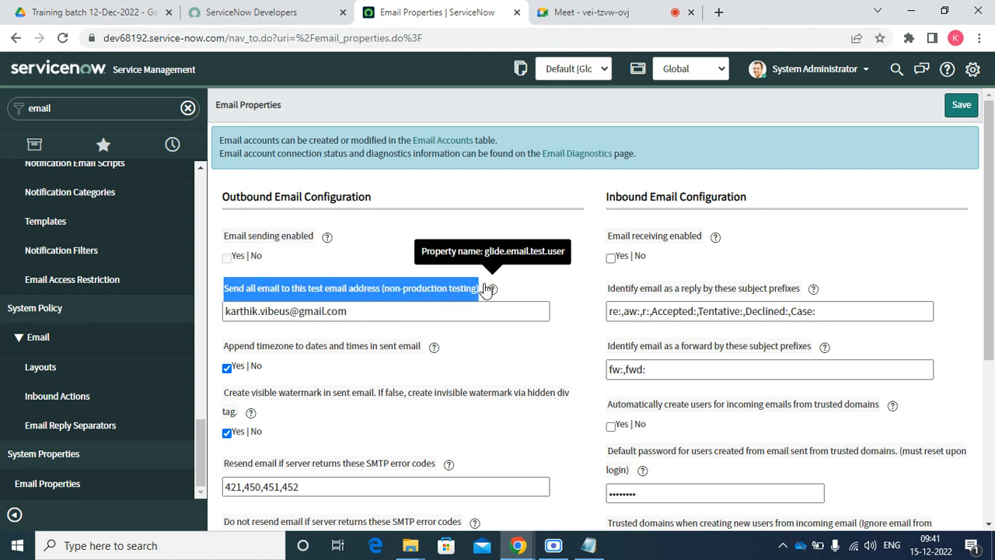
left_click(481, 330)
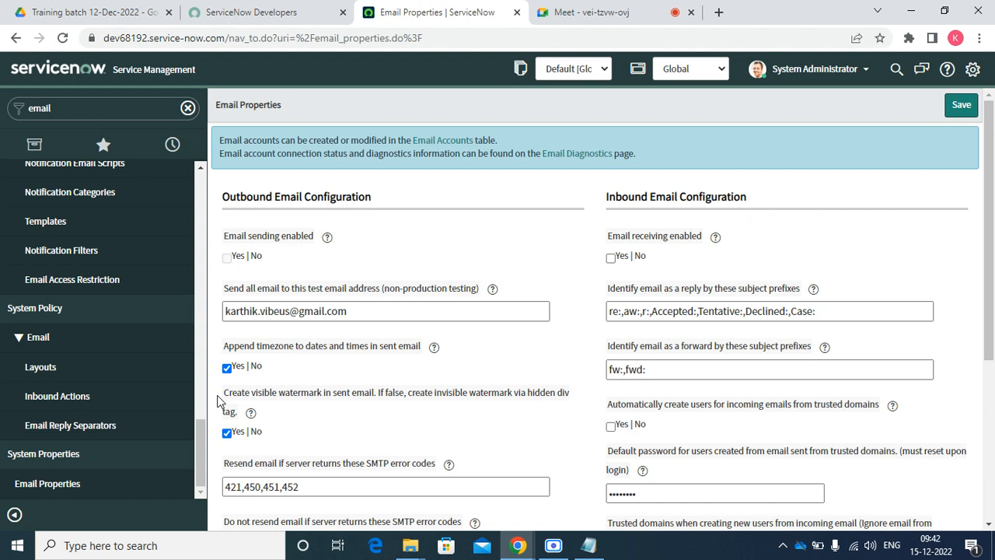
left_click_drag(218, 399, 286, 395)
left_click(385, 406)
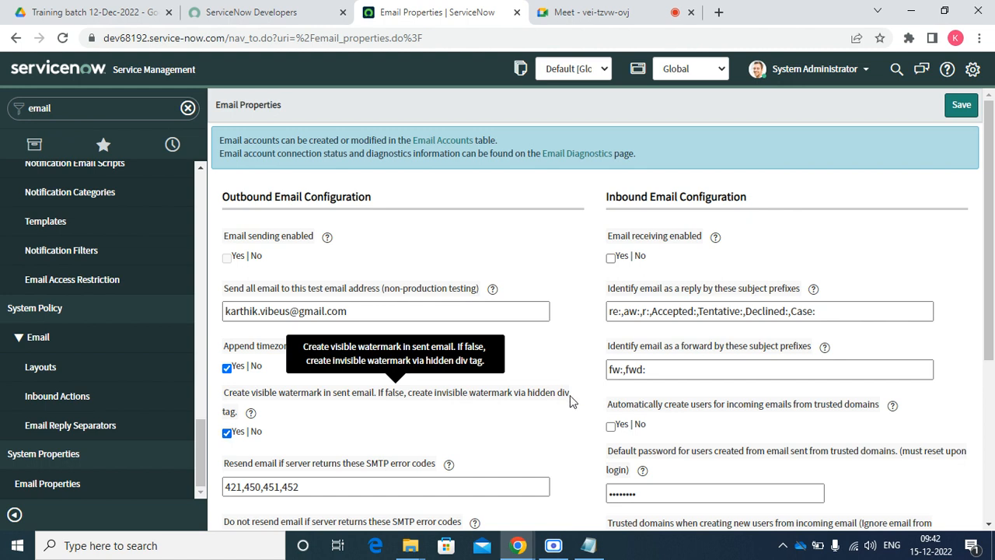
left_click_drag(570, 395, 517, 405)
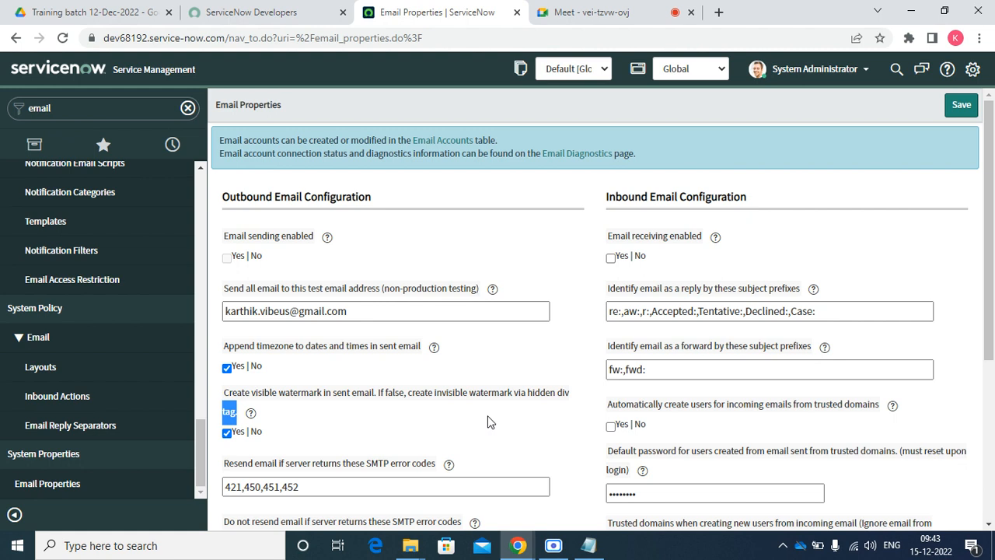
scroll(474, 420, "down", 3)
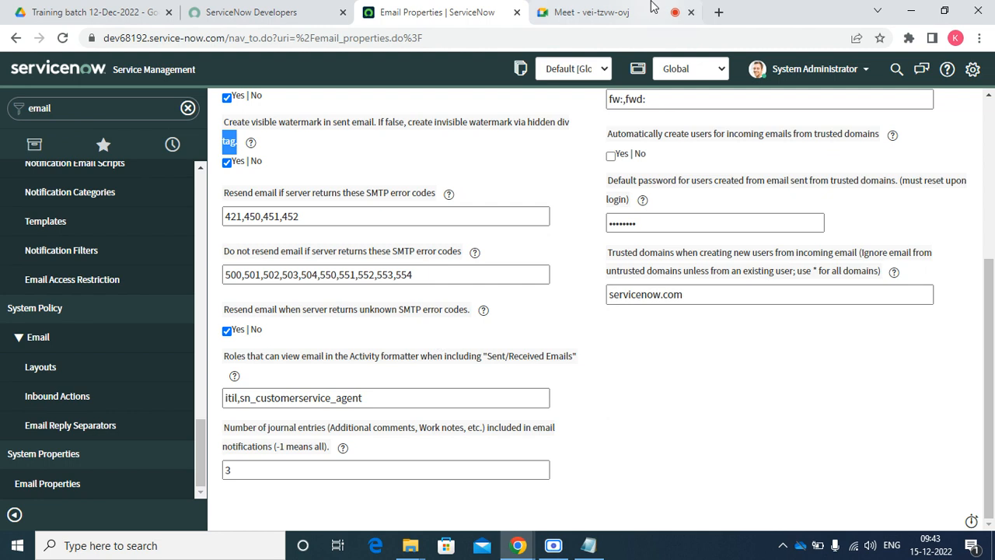
left_click(610, 14)
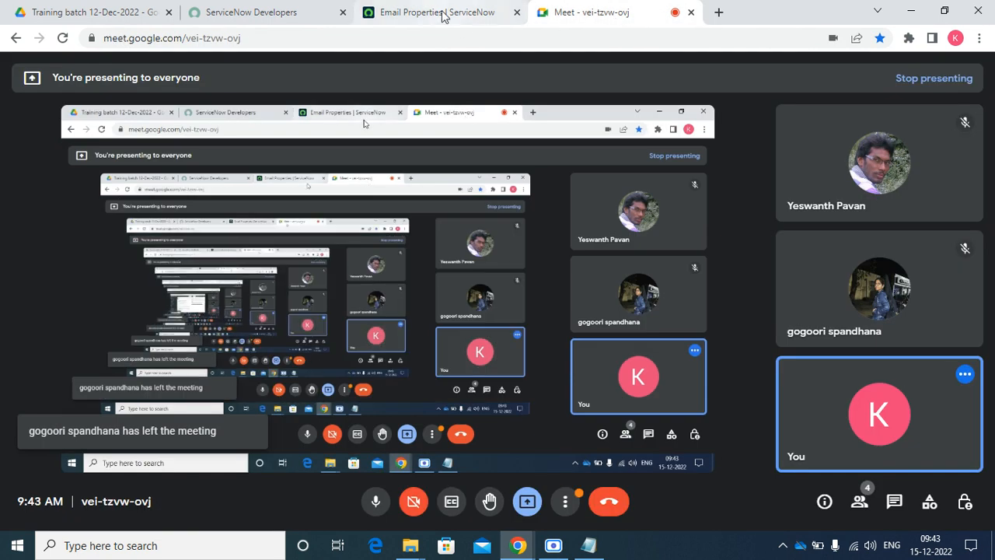
left_click(479, 23)
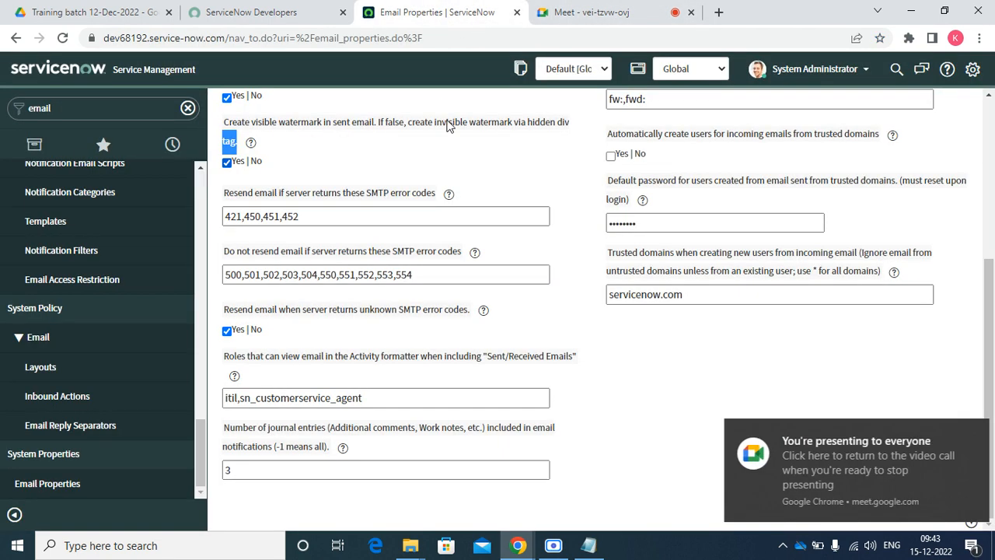
left_click(968, 432)
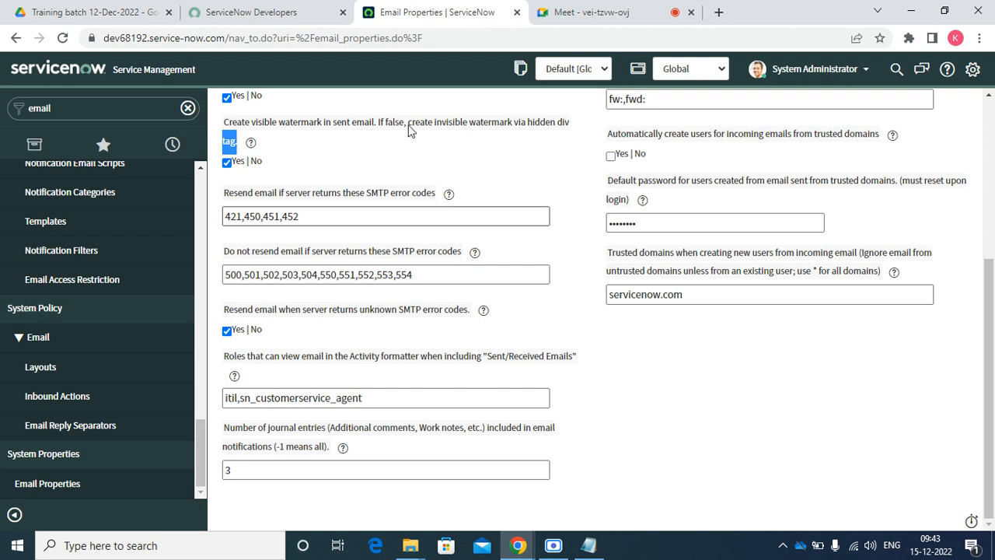
left_click(309, 218)
left_click_drag(309, 220, 207, 224)
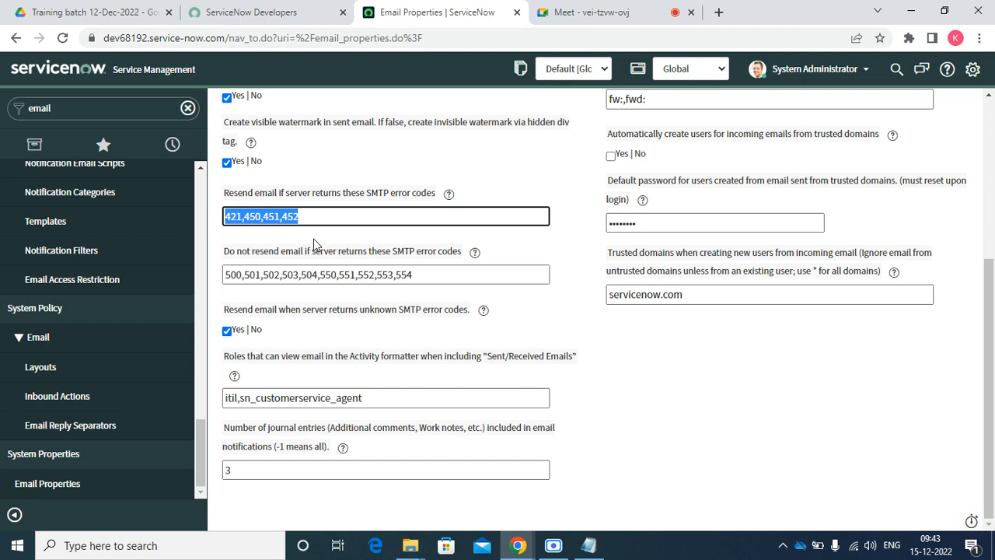
left_click(314, 232)
left_click(427, 276)
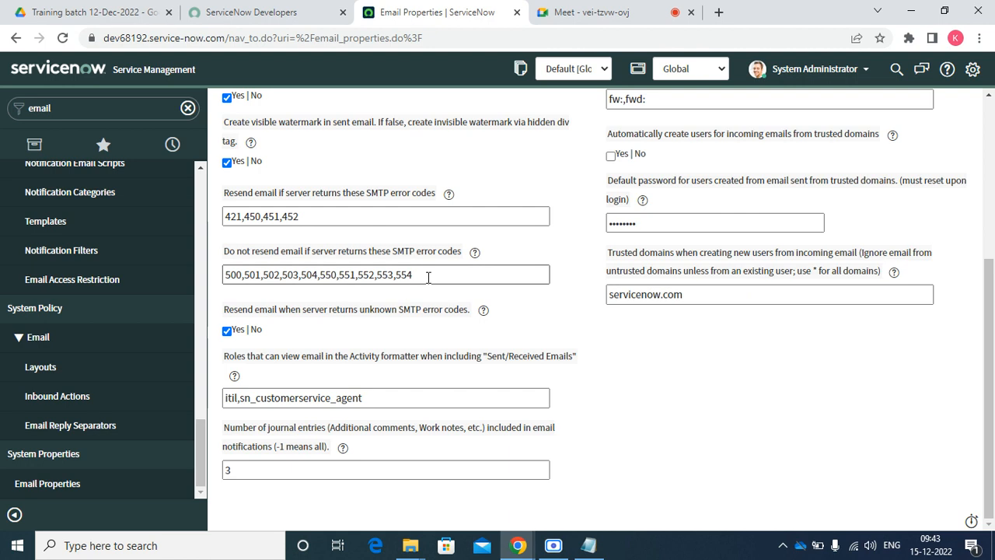
left_click_drag(427, 276, 202, 307)
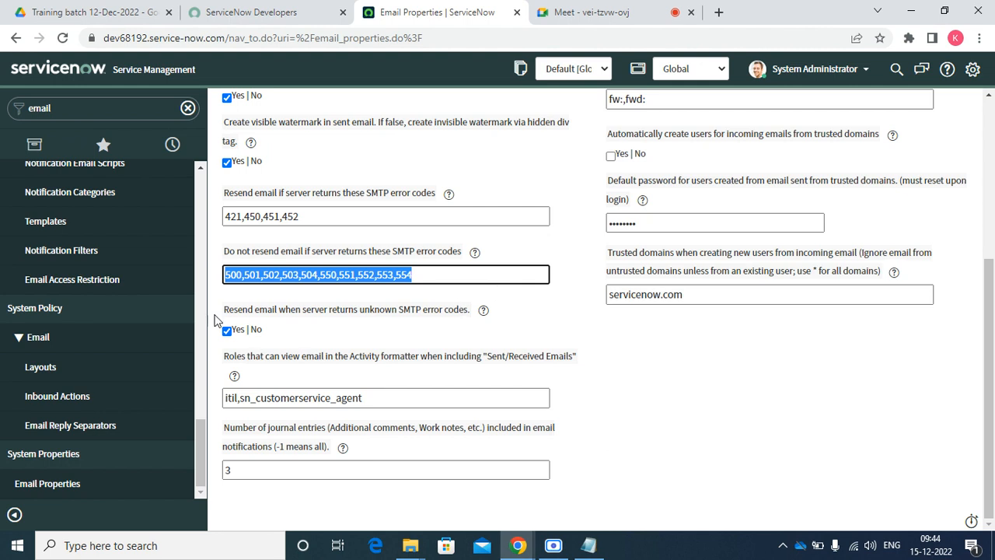
double_click(438, 274)
left_click_drag(229, 310, 428, 321)
left_click(354, 338)
double_click(396, 405)
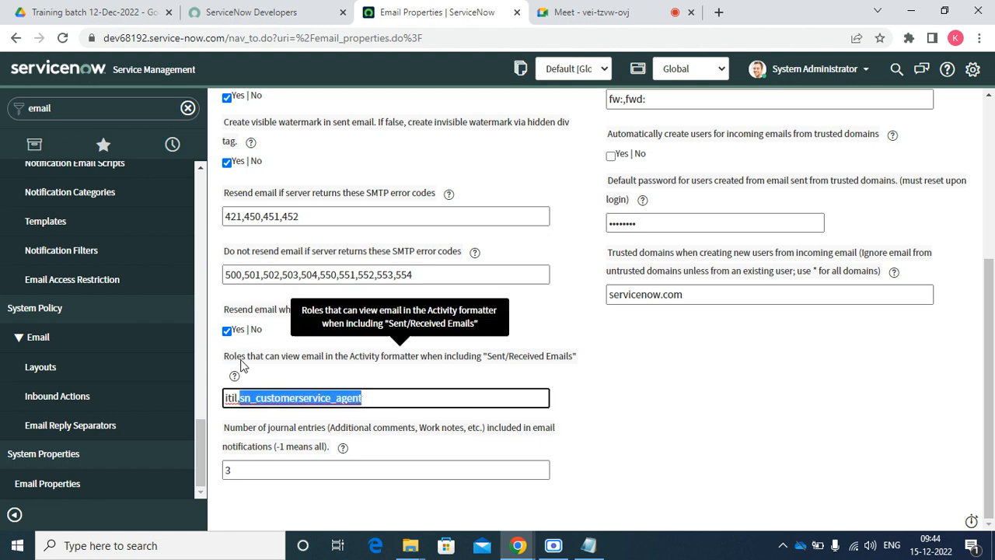
left_click(292, 383)
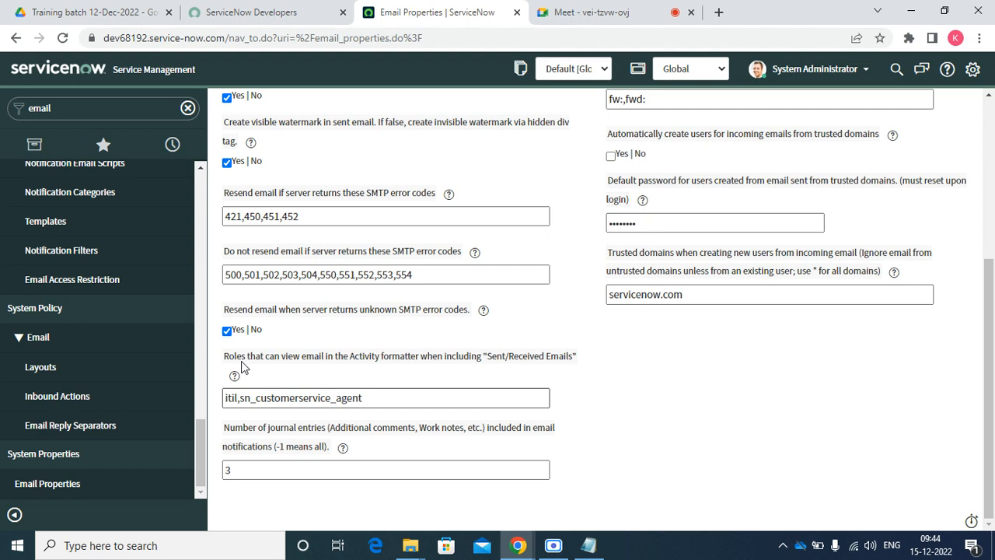
left_click(241, 398)
key("shift+Home")
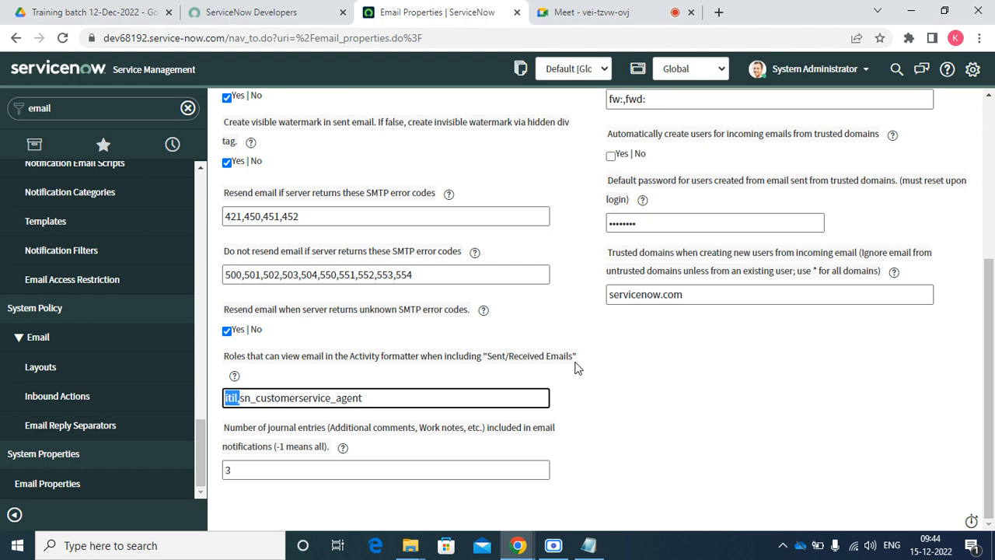
left_click_drag(573, 361, 487, 363)
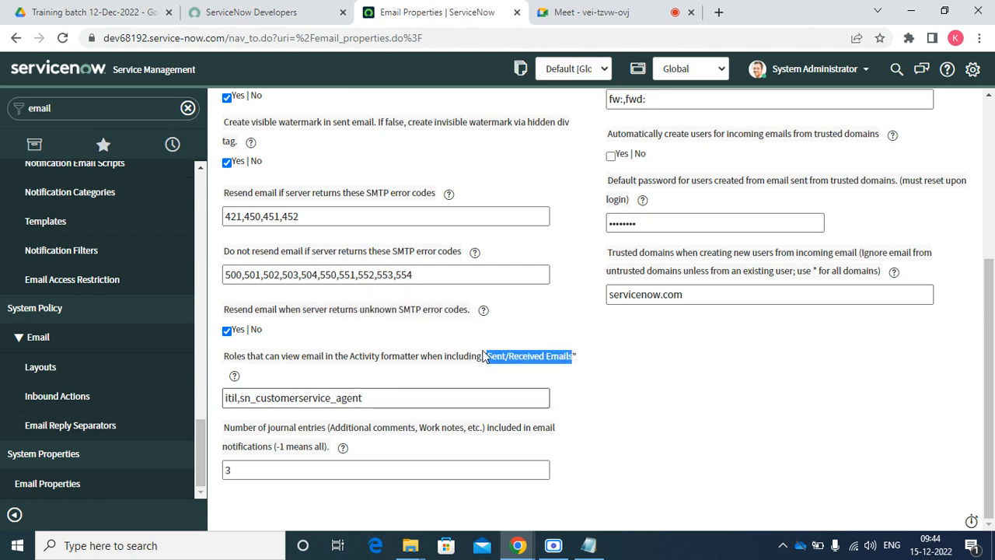
left_click(262, 474)
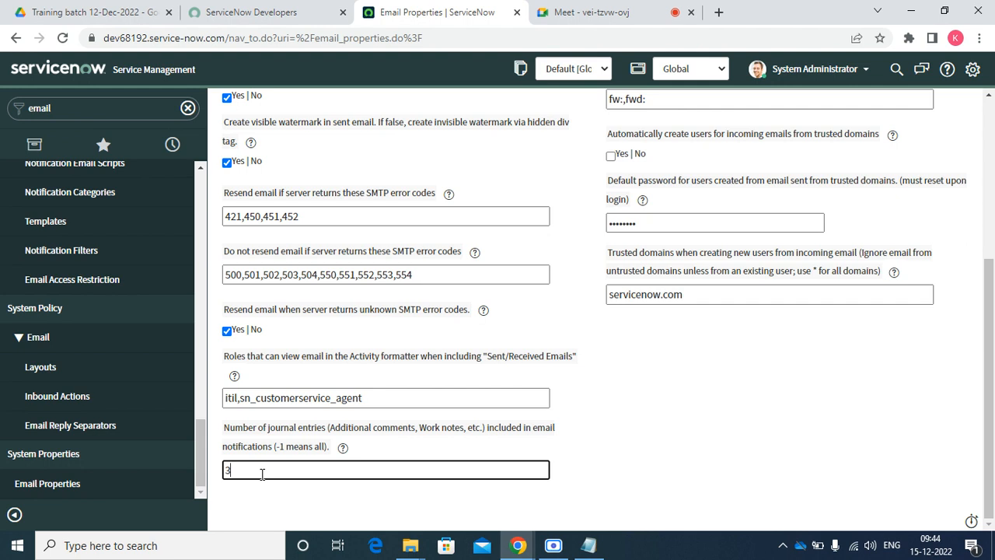
scroll(435, 187, "up", 4)
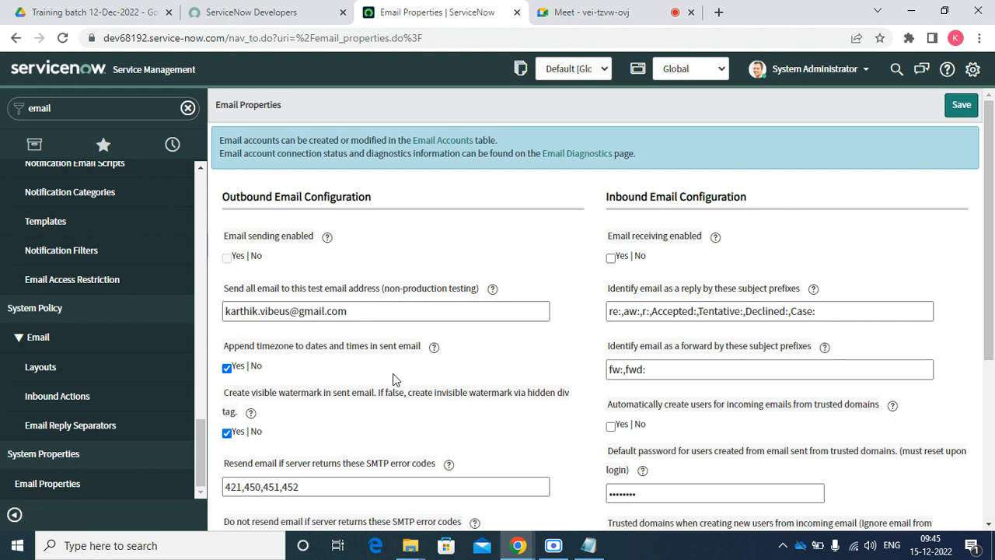
left_click(366, 311)
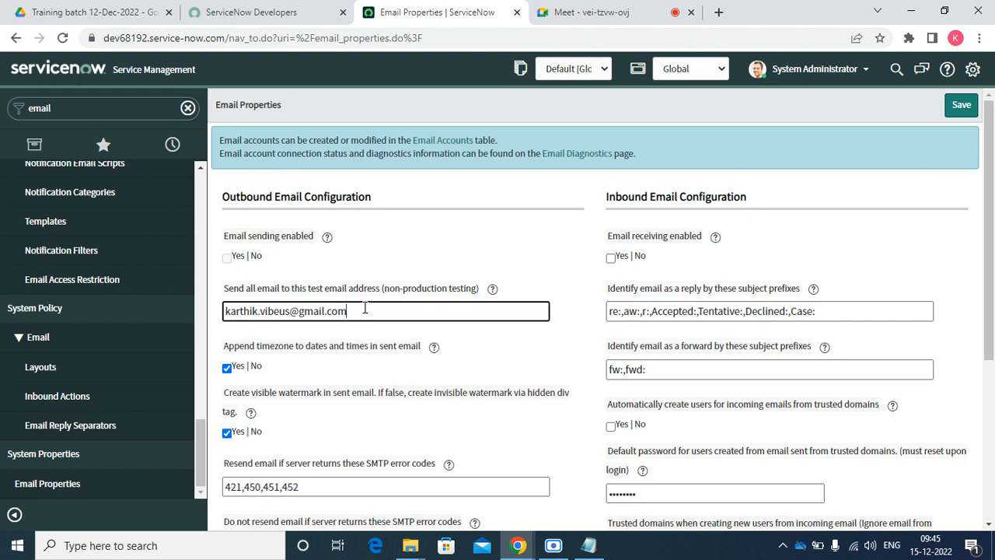
left_click_drag(365, 311, 220, 295)
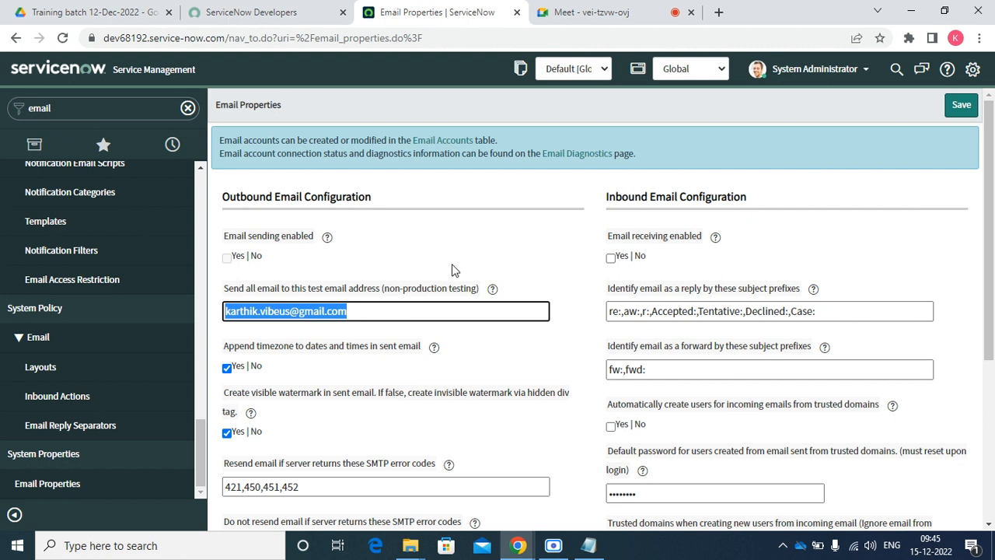
left_click(503, 349)
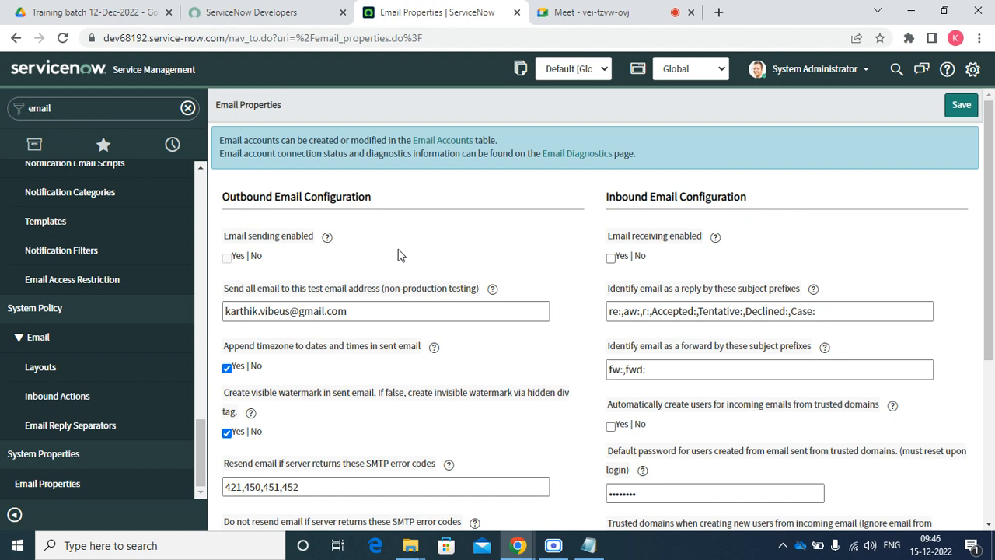
Follow the Email Accounts link in the blue info banner at the top of Email Properties
scroll(450, 336, "down", 3)
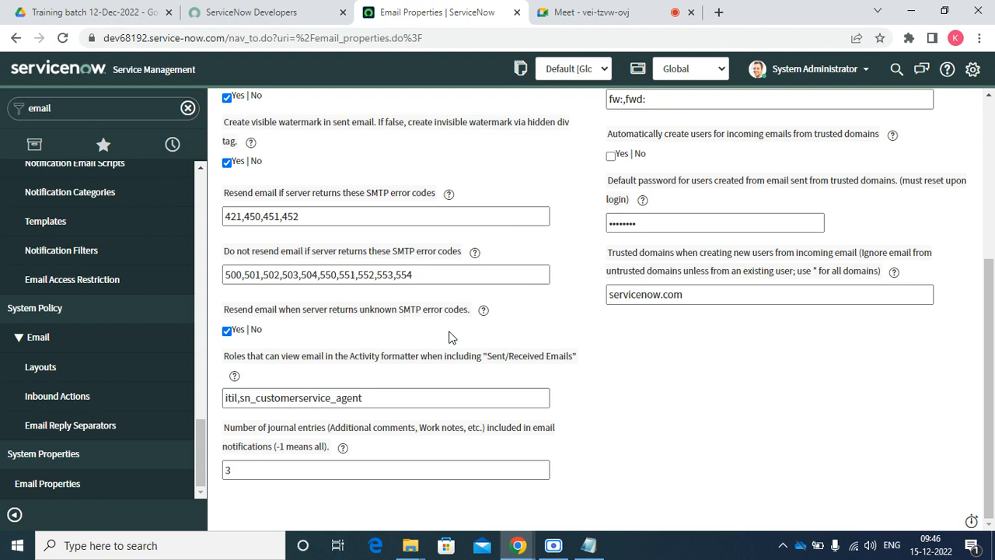
left_click(304, 471)
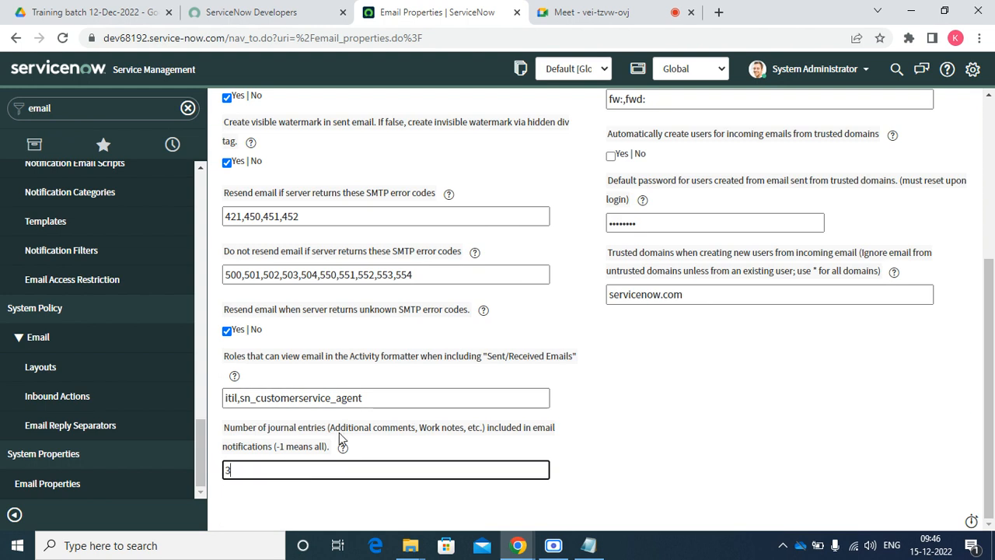
scroll(339, 432, "up", 3)
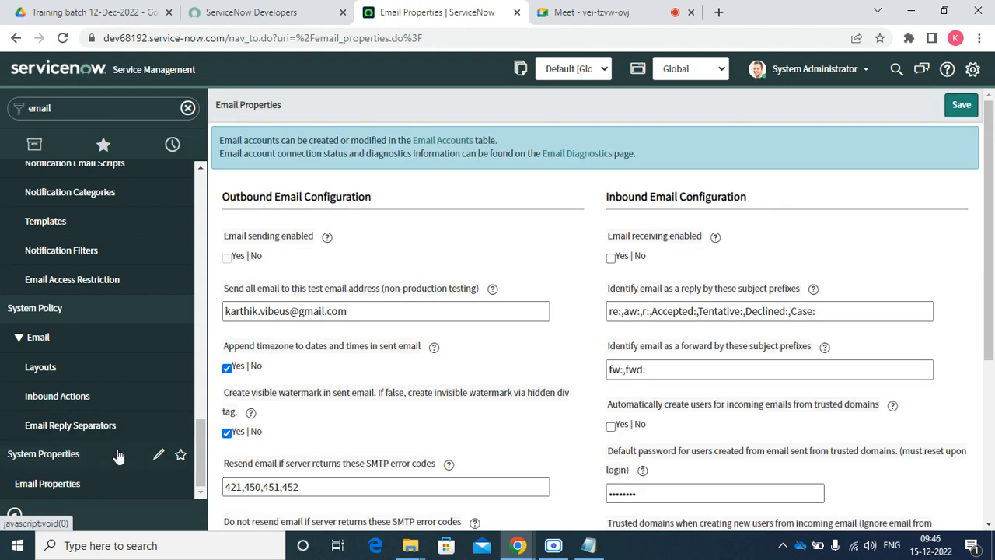
scroll(88, 311, "up", 10)
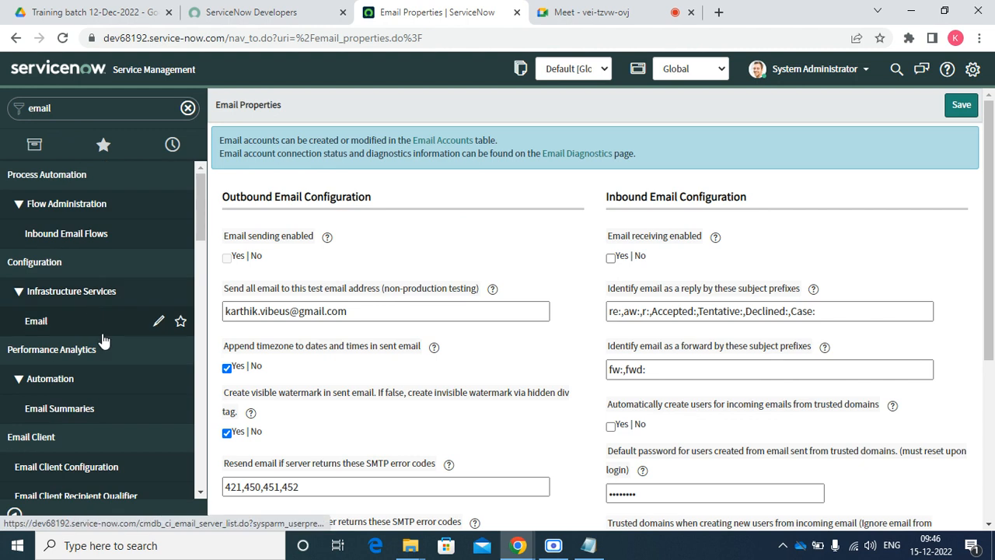
scroll(104, 385, "down", 10)
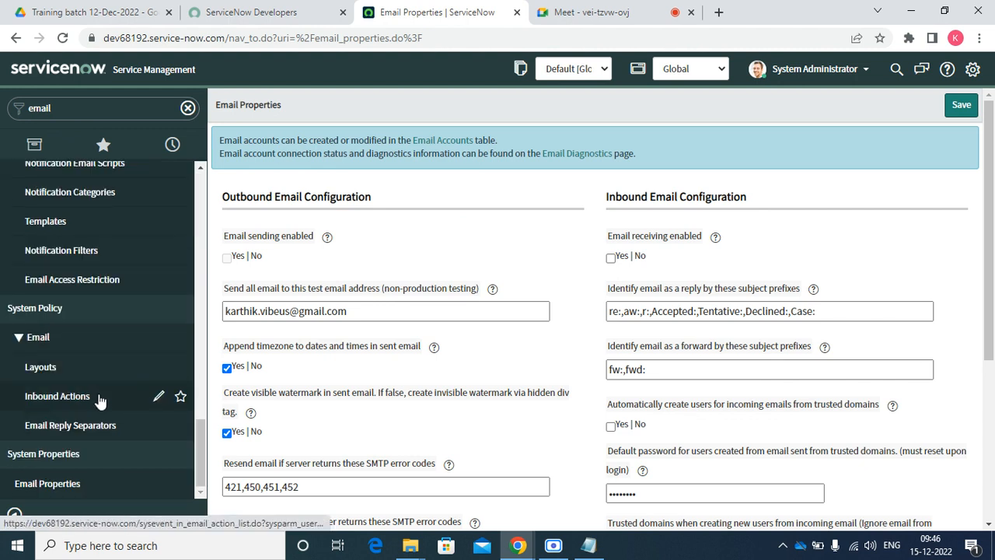
left_click(439, 145)
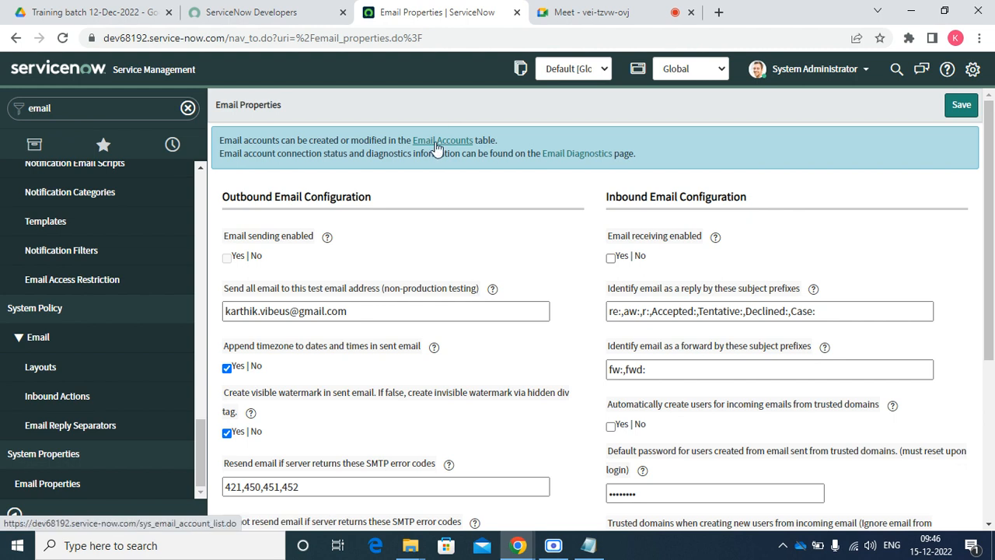
Open the ServiceNow SMTP account (relaydev, port 25) in a new tab from the Email Accounts list
left_click(35, 12)
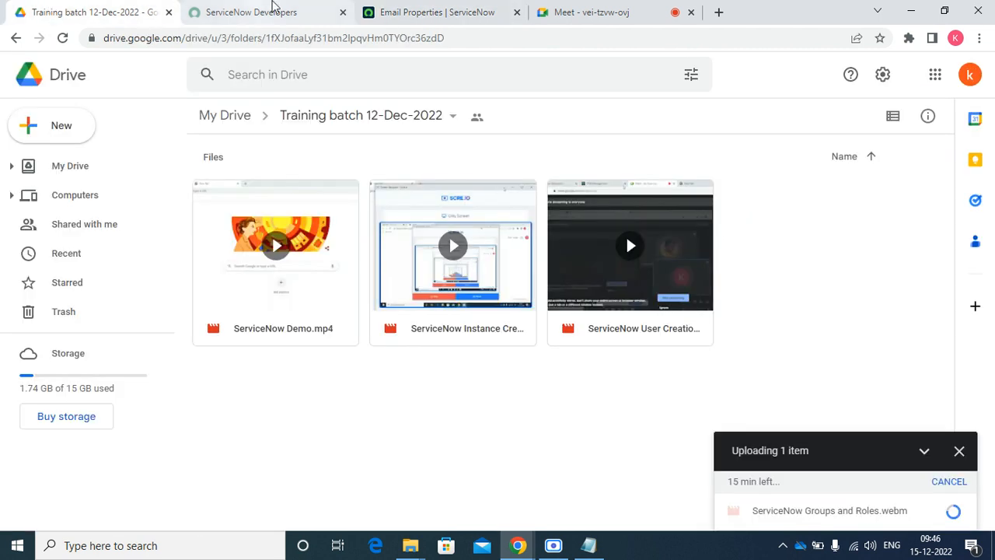
left_click(456, 11)
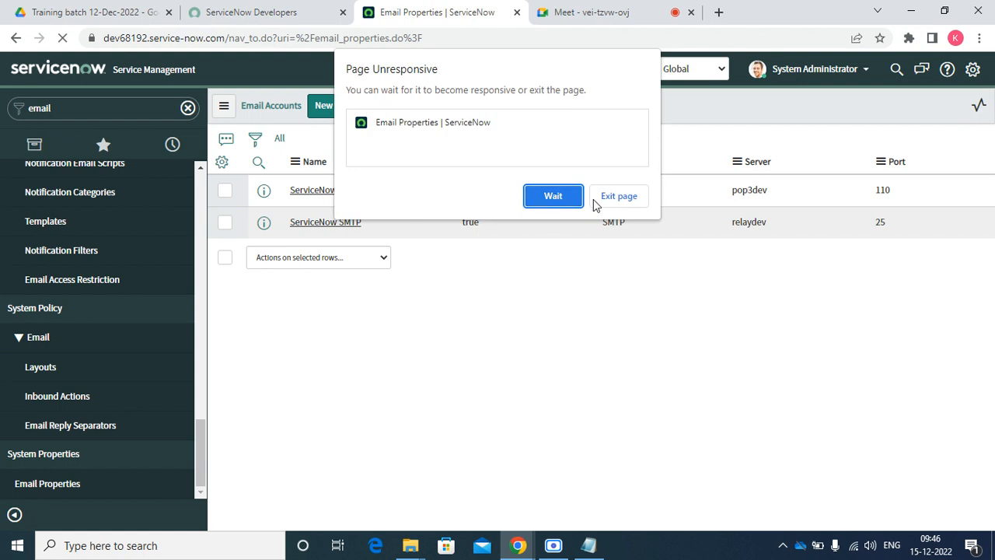
left_click(556, 196)
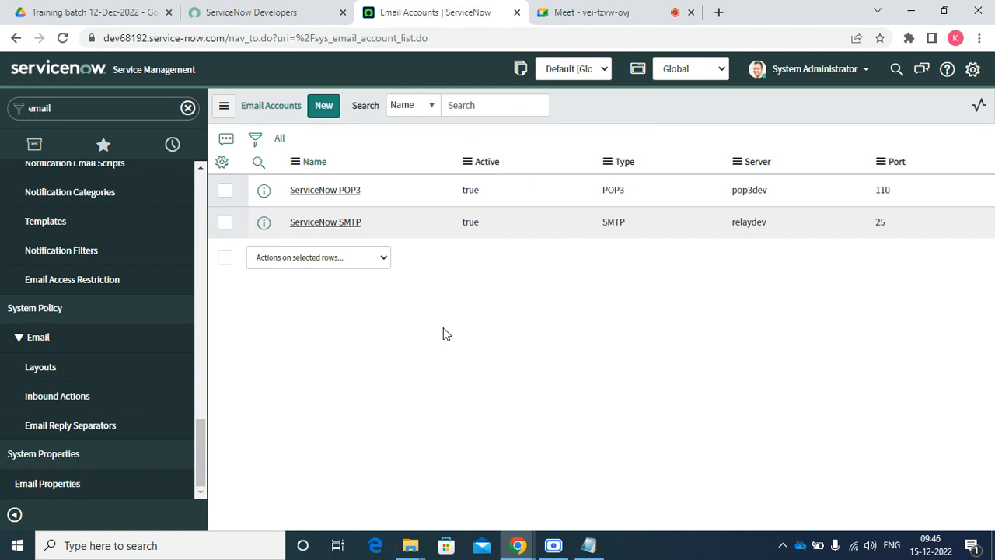
right_click(264, 226)
left_click(284, 237)
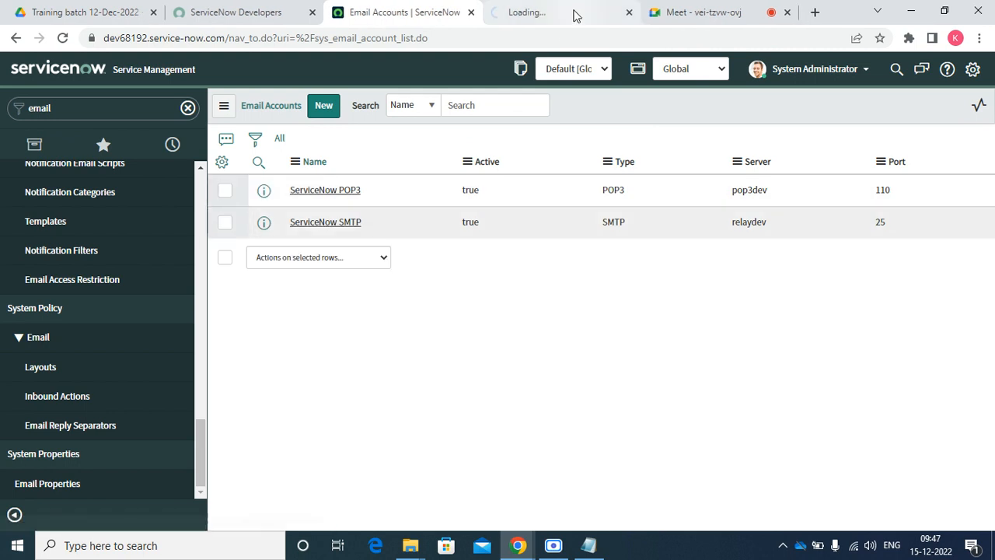
Review the ServiceNow SMTP record's From address and email-sending-disabled warning in its new tab
left_click(577, 11)
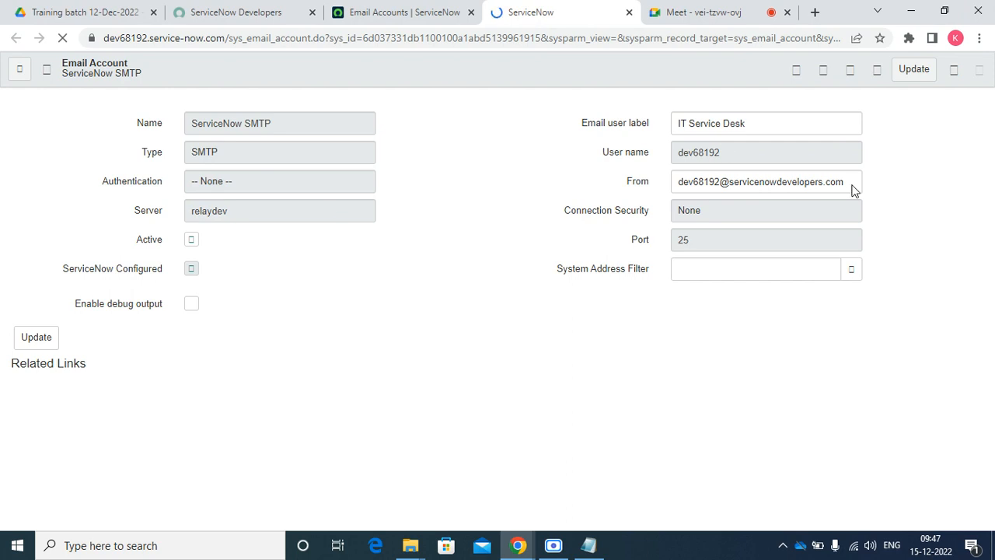
triple_click(698, 184)
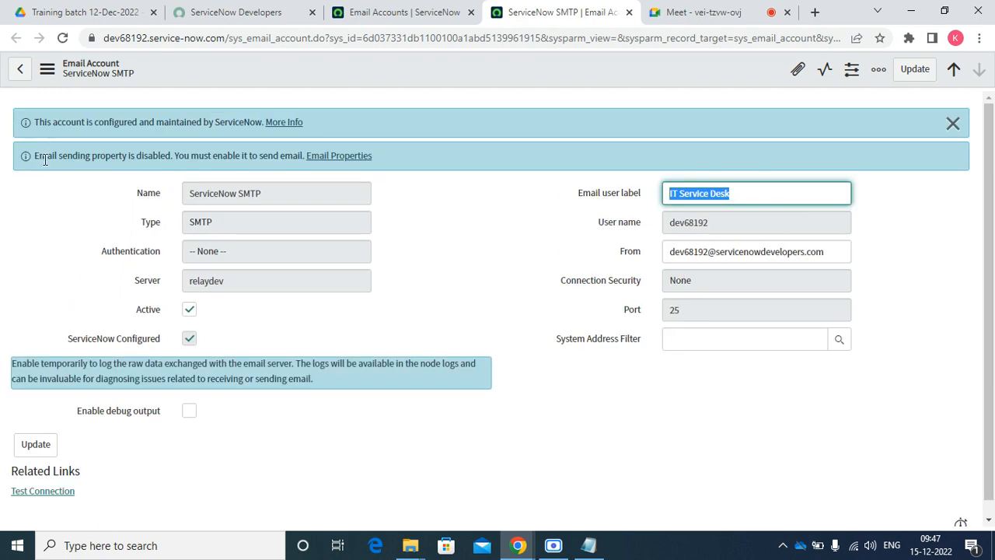
left_click_drag(37, 155, 286, 156)
left_click(588, 207)
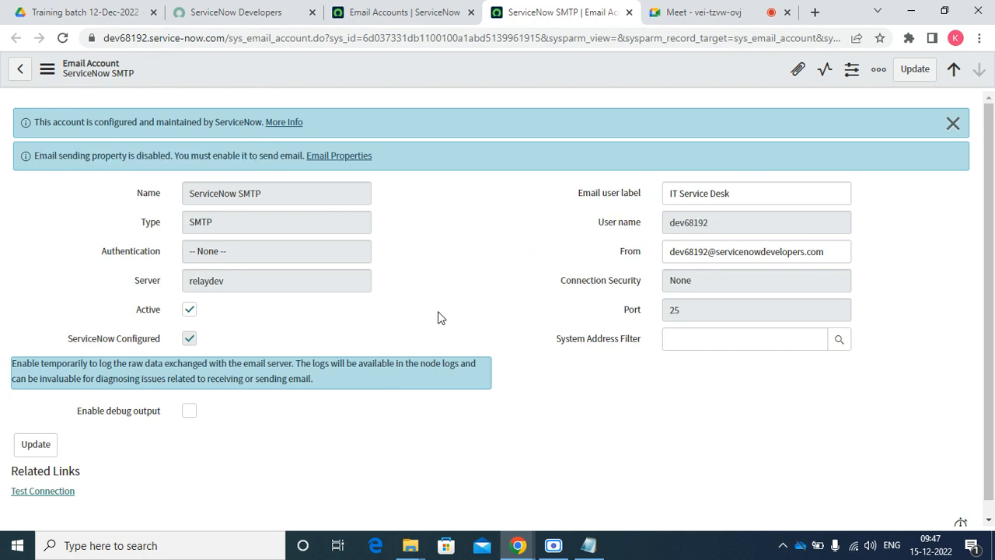
Dismiss the info banners, run Test Connection, and close the Connection Successful result
left_click(61, 492)
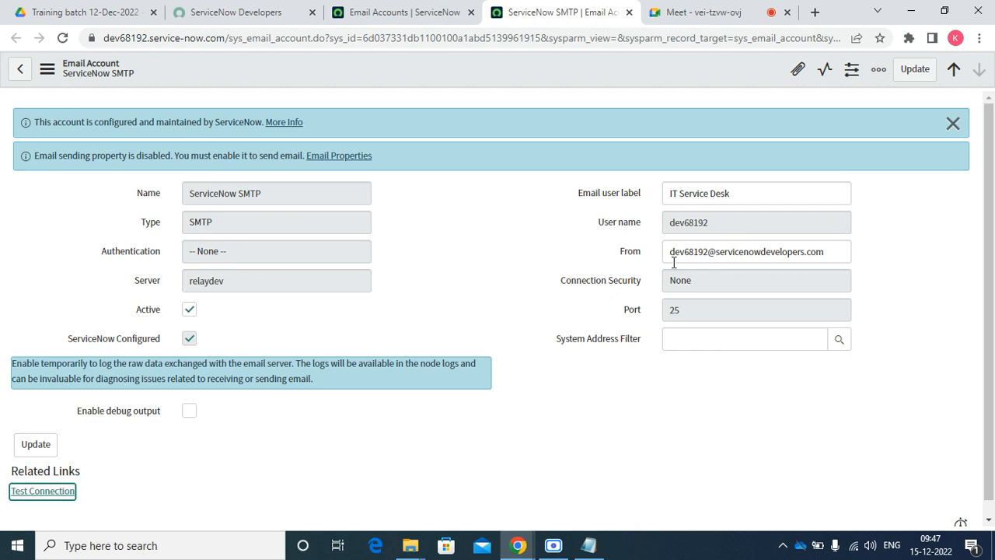
left_click(954, 122)
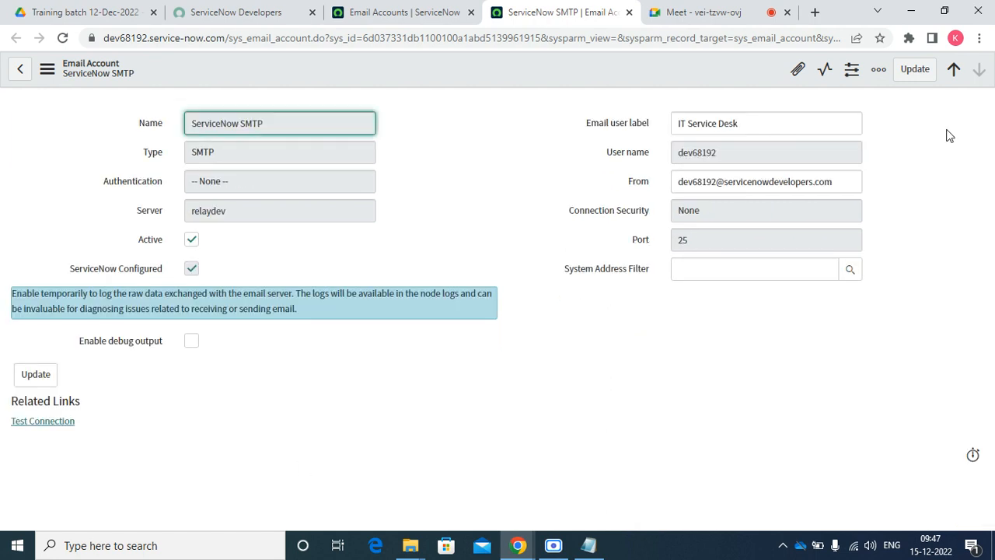
left_click(58, 424)
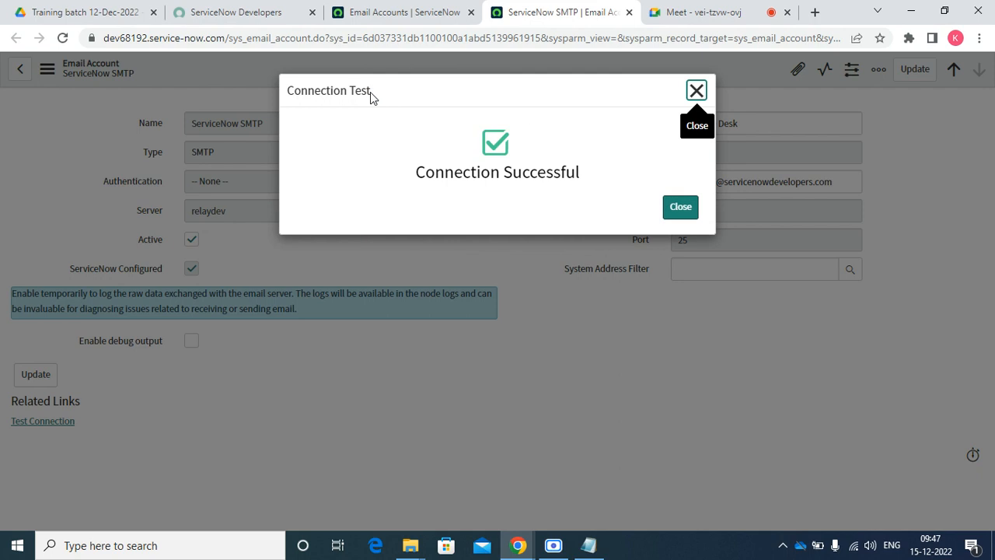
left_click_drag(371, 90, 284, 90)
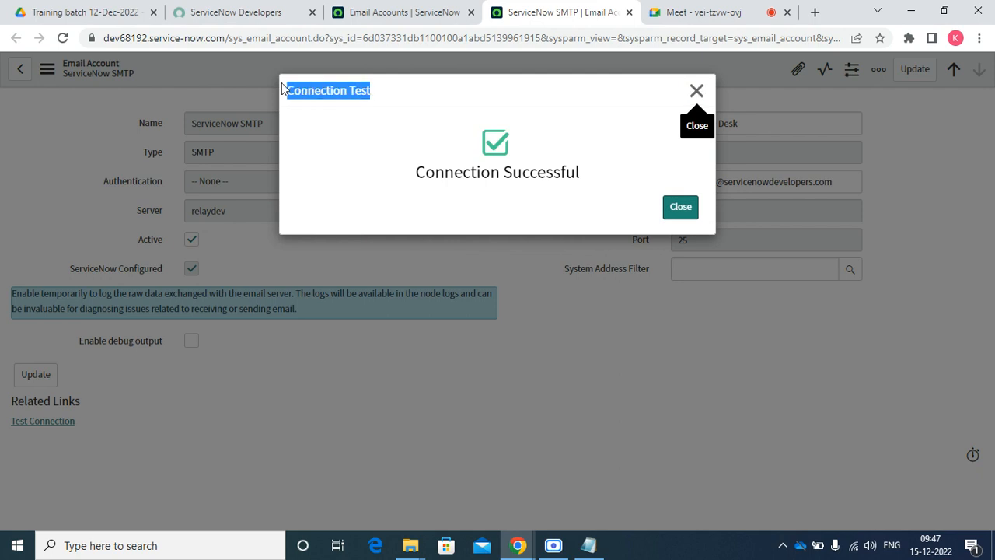
left_click(680, 208)
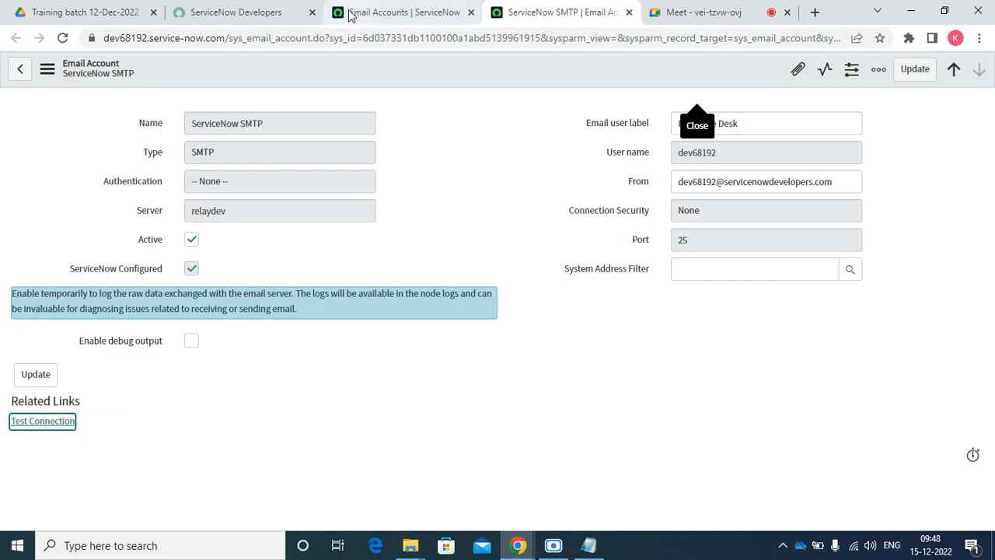
Create a new Email Account record, keeping Password as the authentication
left_click(381, 11)
left_click(322, 108)
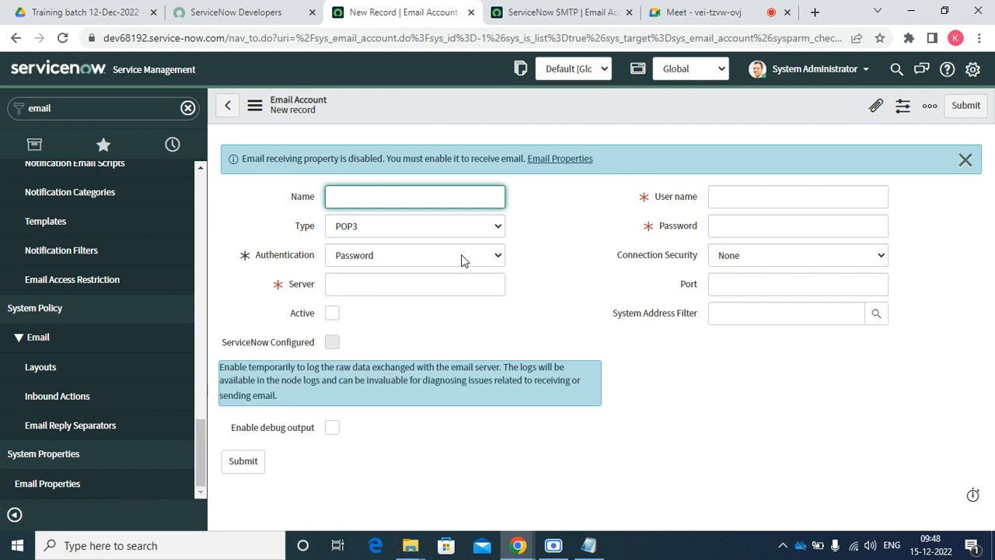
left_click(462, 257)
left_click(459, 263)
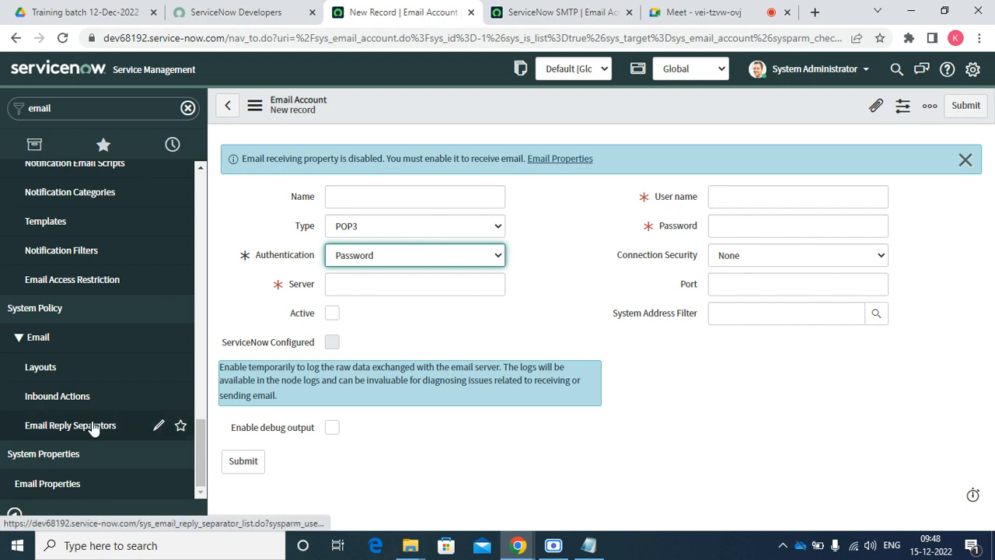
Replace the navigator filter text with 'accunt' to search for account modules
scroll(97, 397, "up", 10)
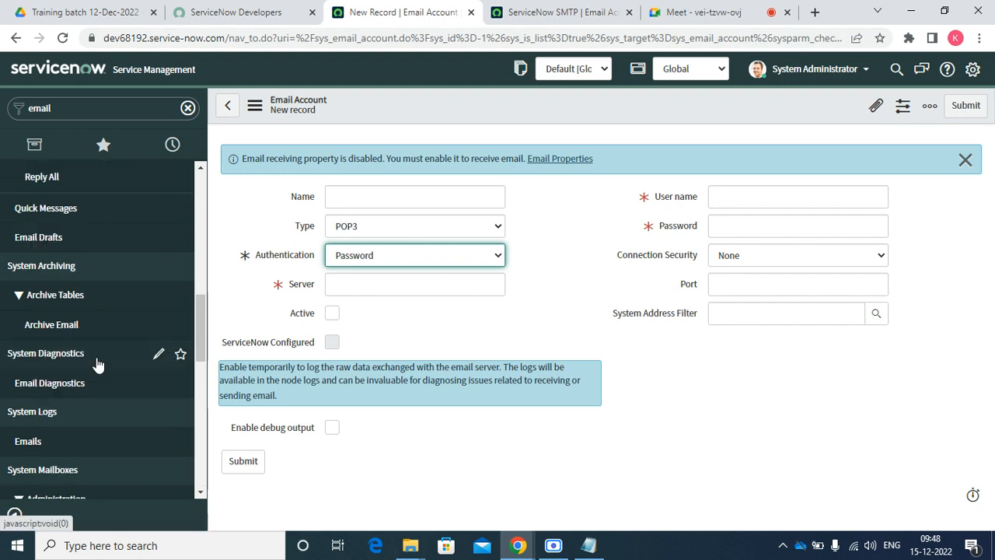
double_click(118, 108)
type("ac")
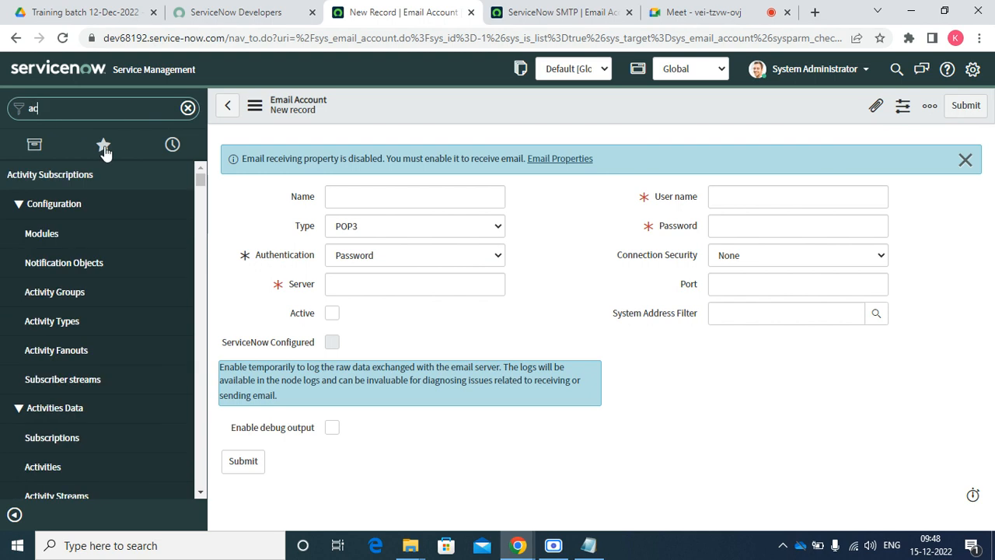
type("c")
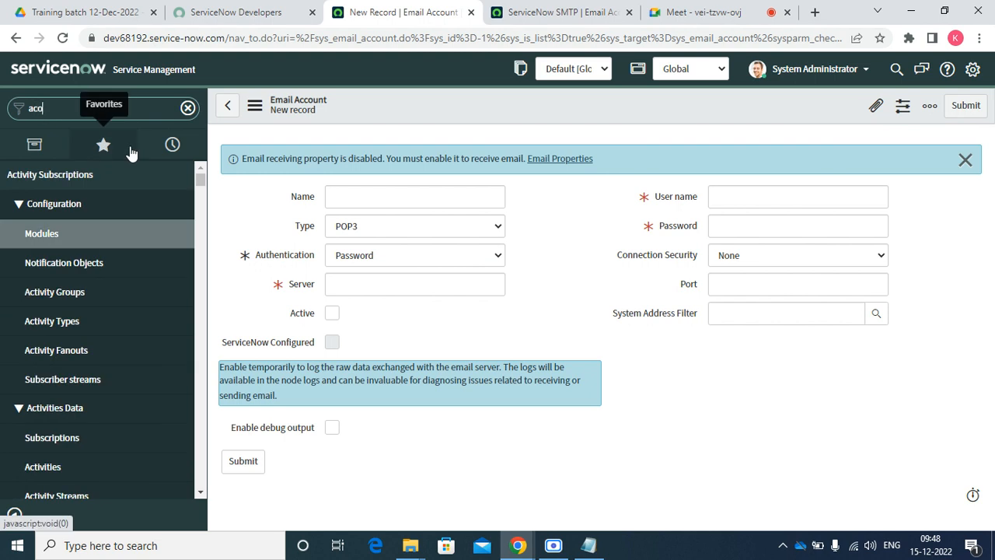
type("unt")
Correct the navigator filter text and go back to the ServiceNow SMTP account record
key("BackSpace")
key("BackSpace")
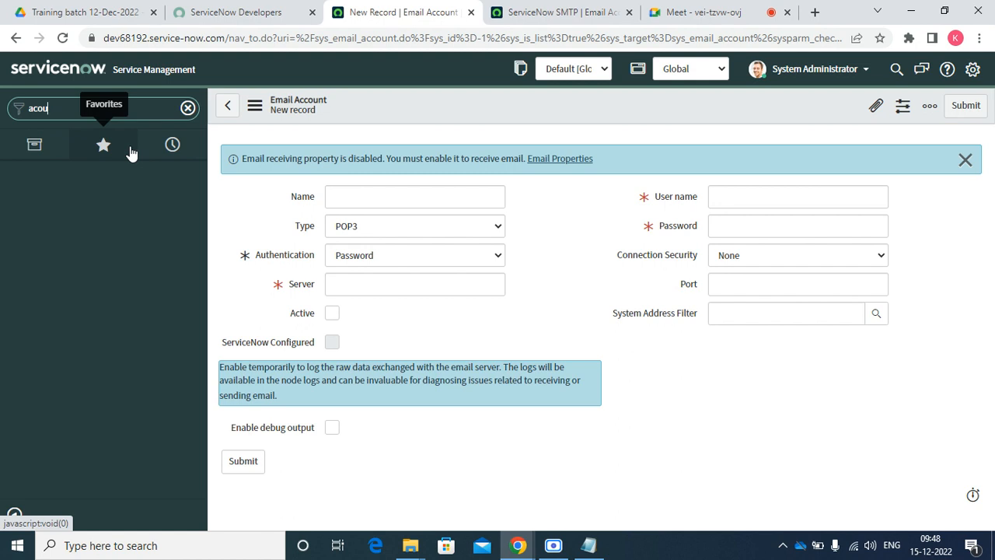
key("BackSpace")
key("BackSpace")
type("c")
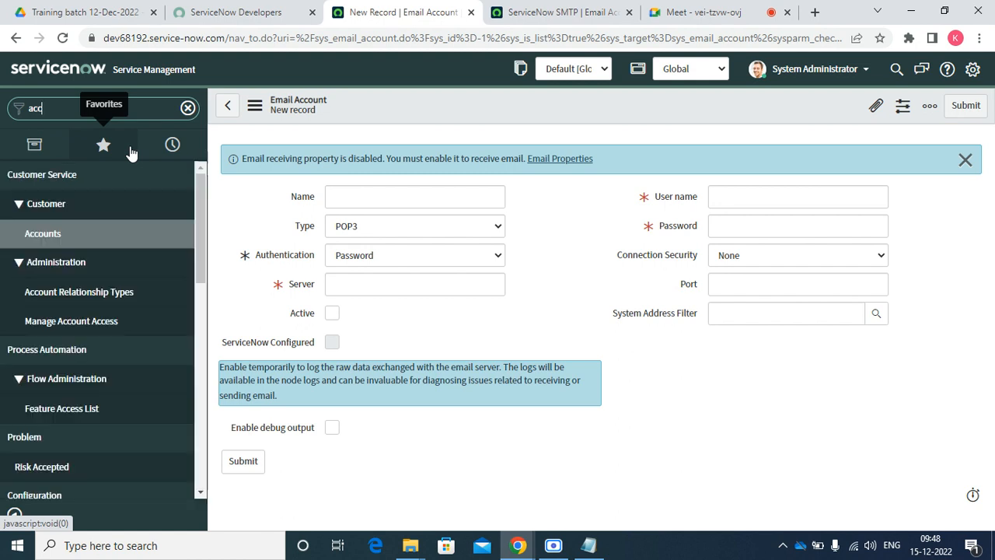
scroll(193, 372, "down", 8)
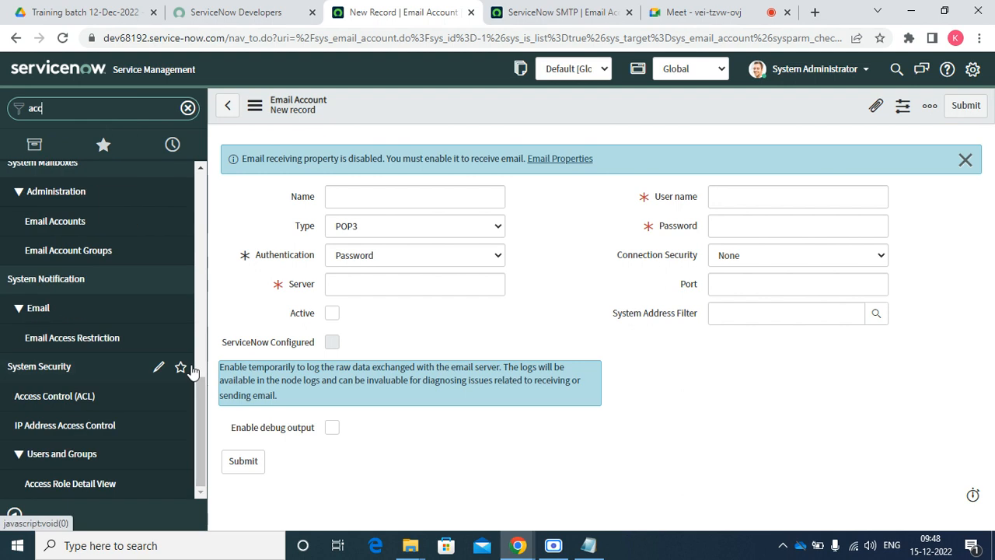
left_click(227, 108)
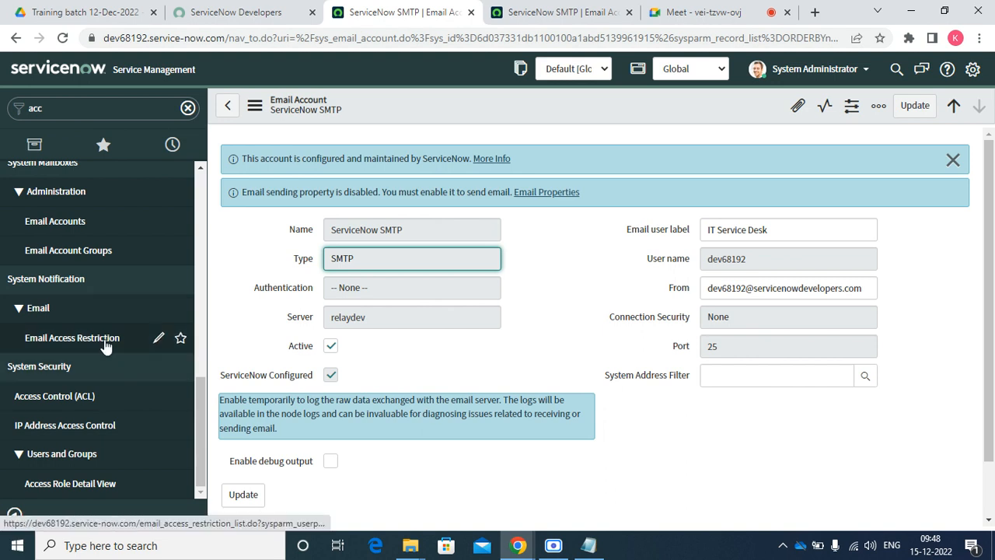
Filter the navigator to 'emai' to list the email modules again
scroll(81, 337, "up", 9)
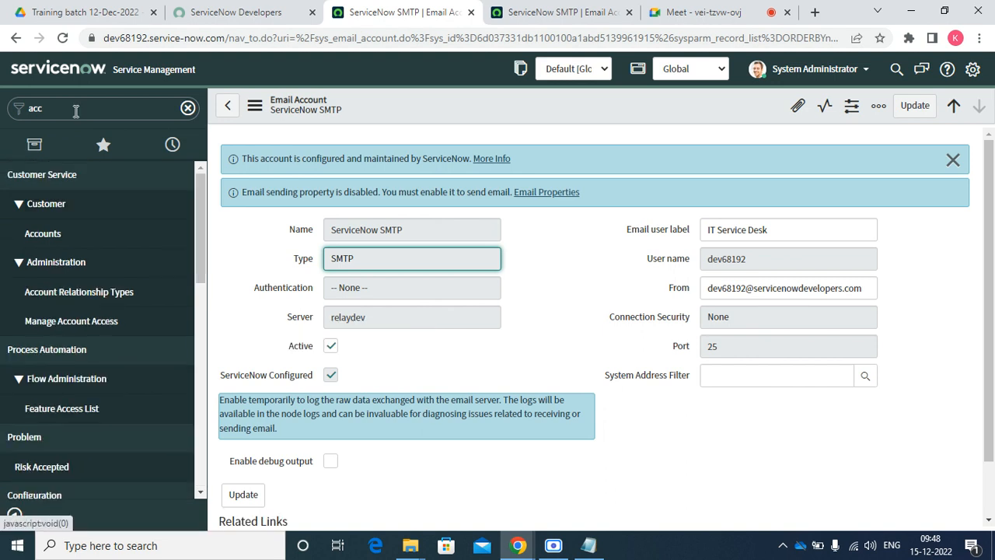
double_click(76, 111)
type("emai")
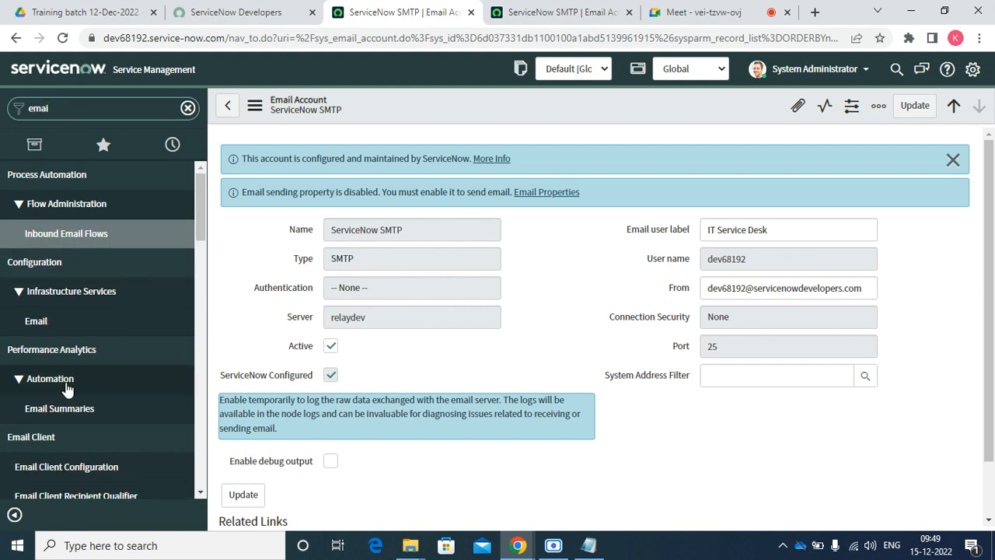
scroll(78, 387, "down", 10)
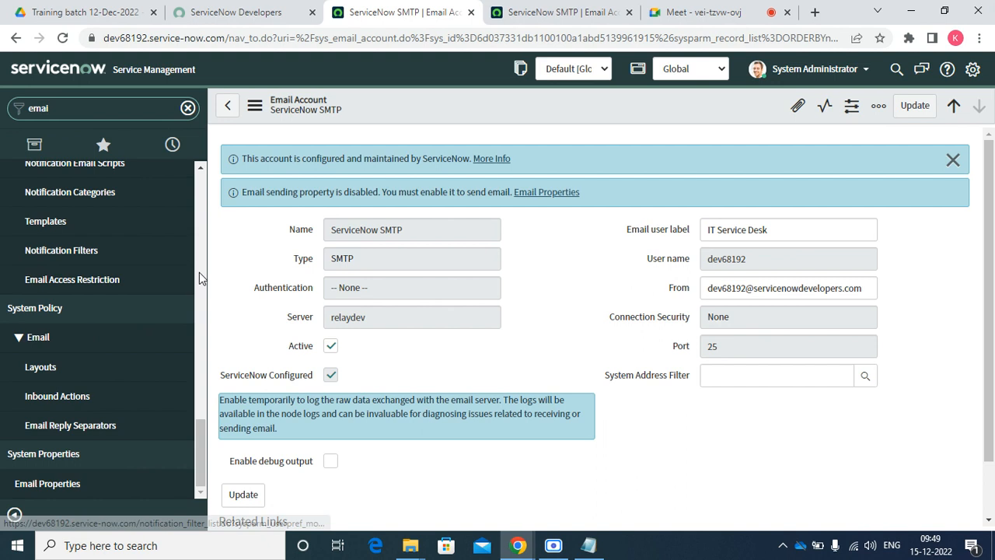
left_click_drag(199, 464, 260, 207)
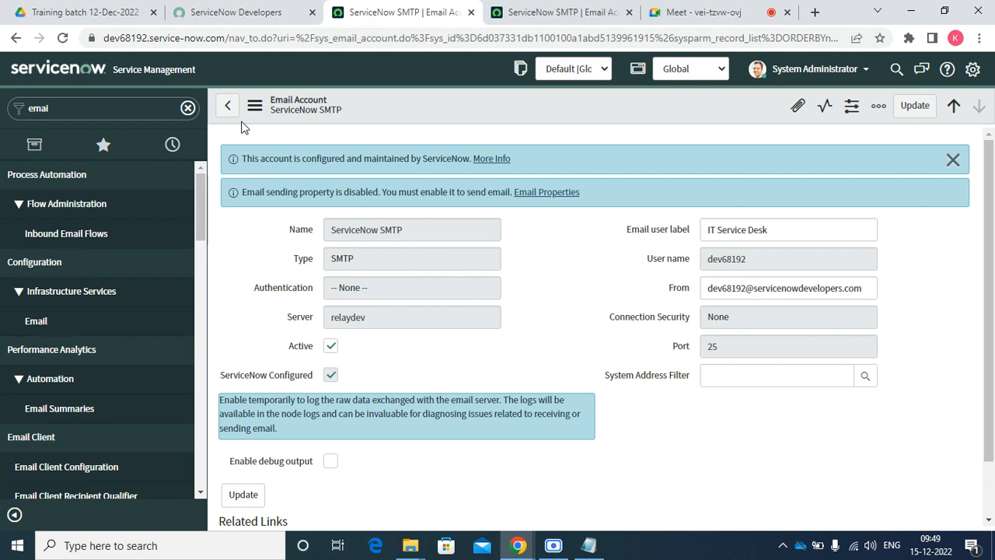
Go back to the Email Accounts list showing ServiceNow POP3 and ServiceNow SMTP
left_click(230, 106)
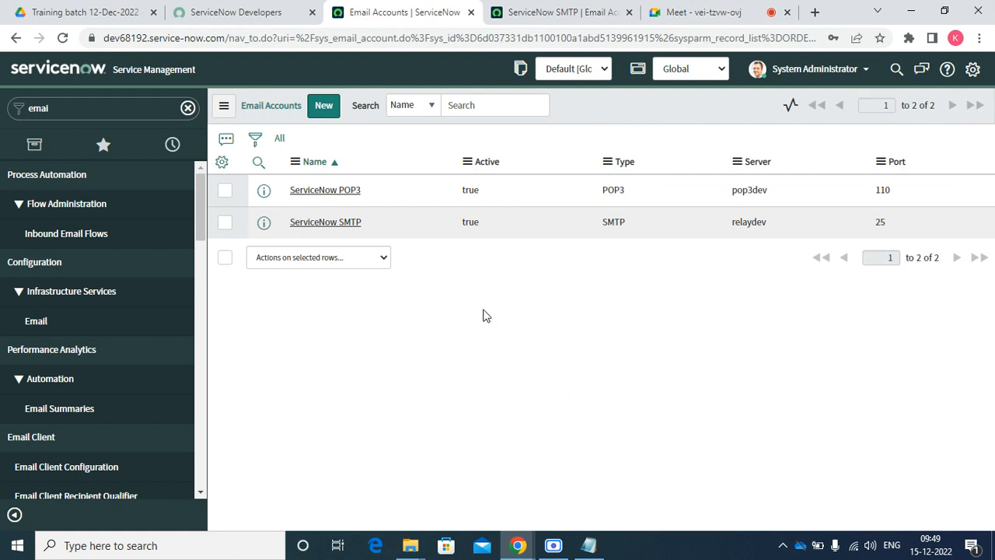
Add the Email Accounts list to the navigator favorites under the name 'Email Accounts'
right_click(576, 101)
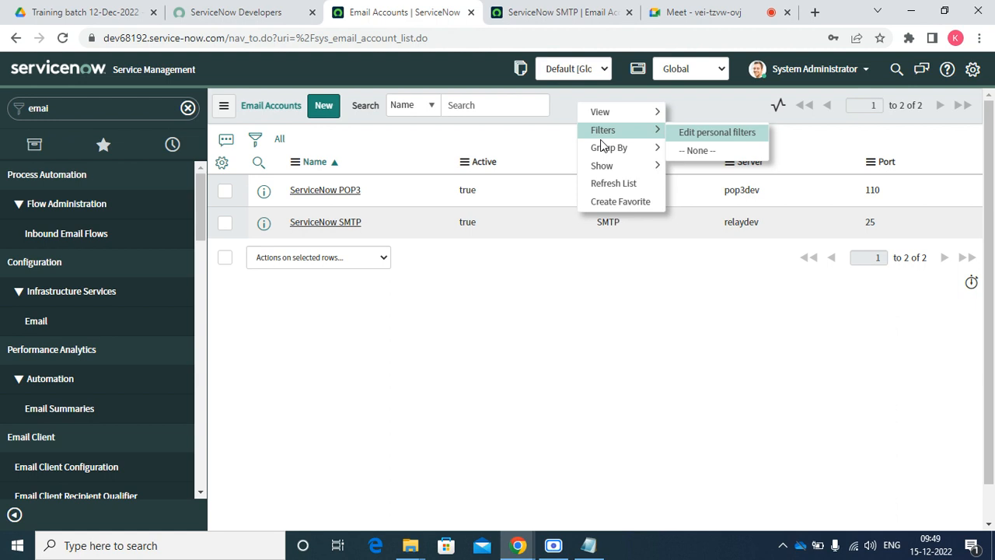
left_click(620, 204)
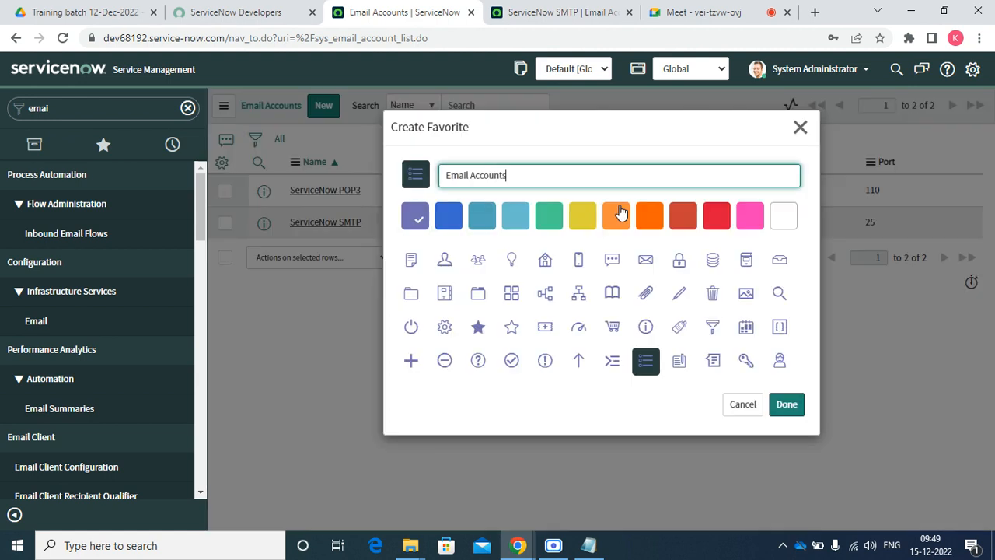
left_click(791, 409)
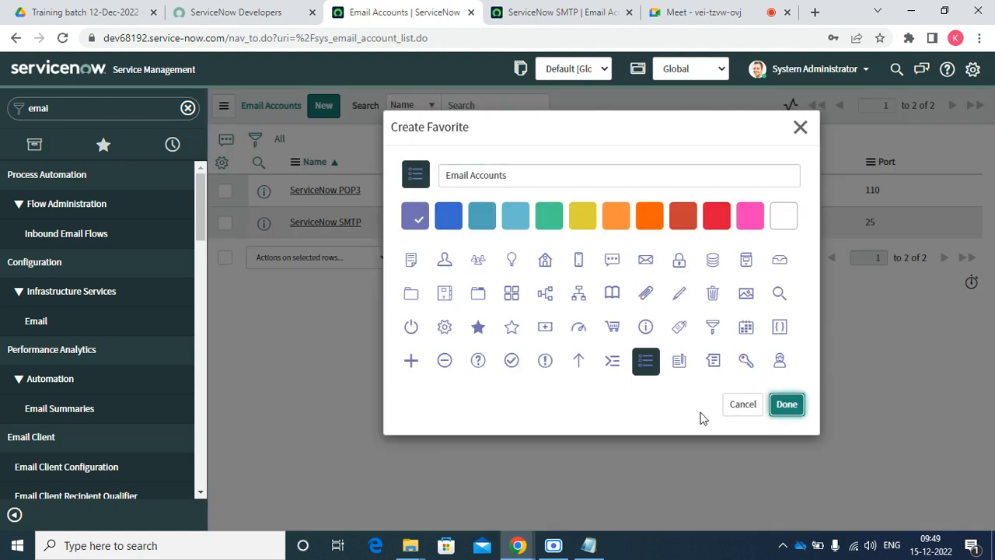
left_click(787, 404)
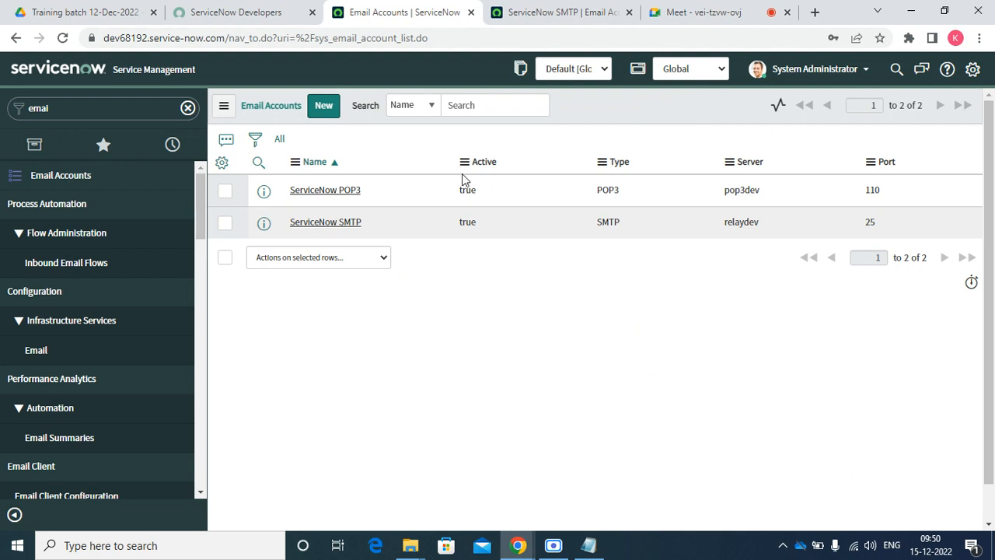
Show the saved favorites and duplicate the Email Accounts browser tab
left_click(106, 144)
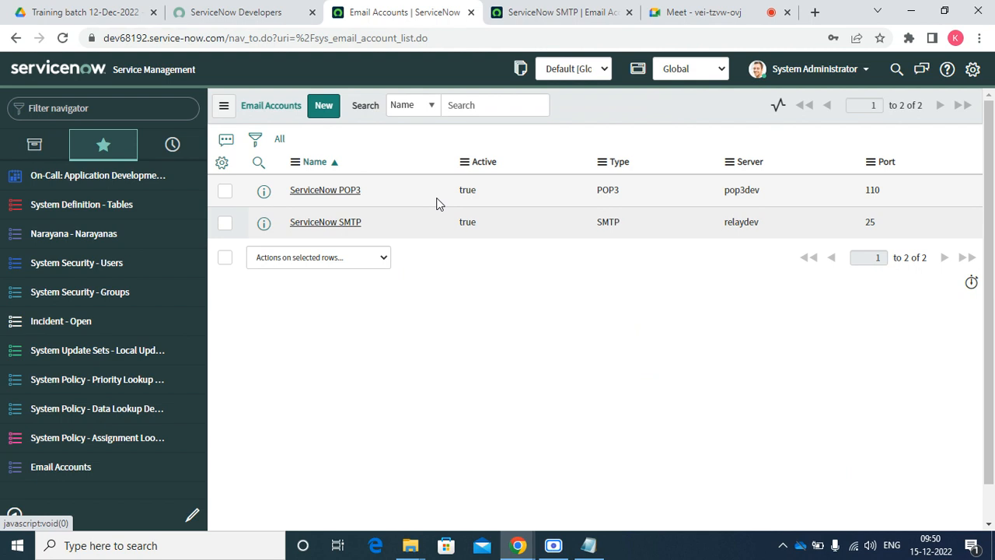
left_click(542, 9)
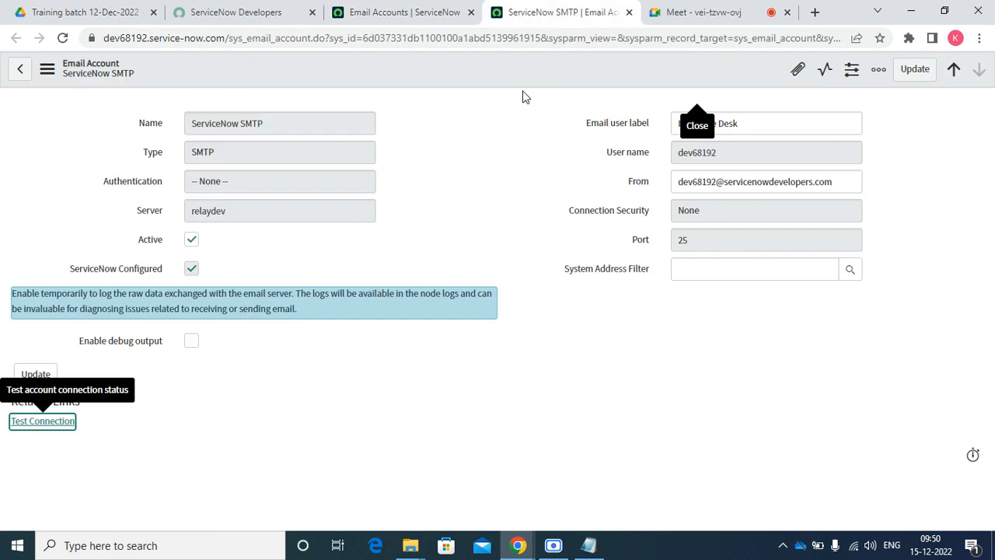
left_click(420, 13)
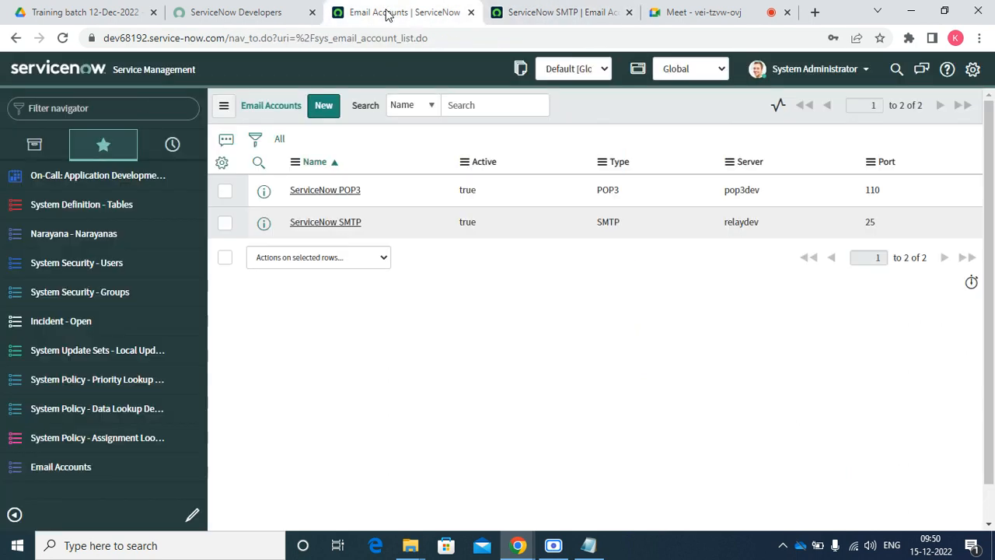
right_click(386, 15)
left_click(414, 116)
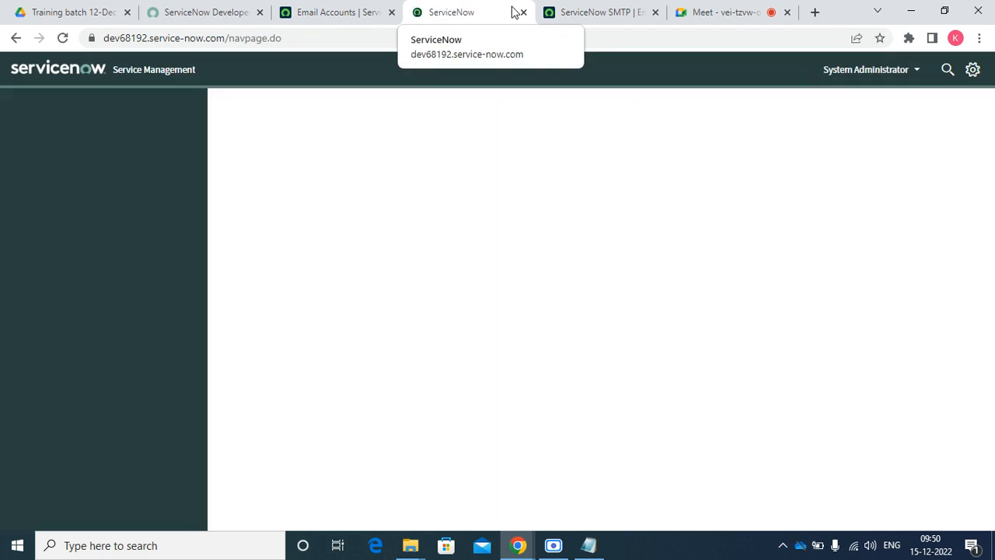
left_click(380, 16)
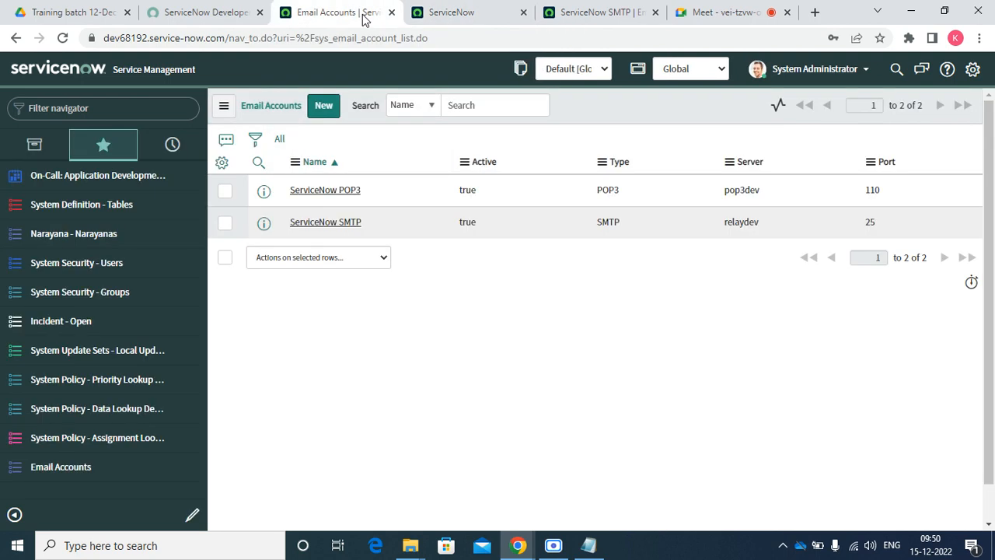
Check the SMTP record's relaydev server value, then start a new email account in the duplicate tab
left_click(507, 17)
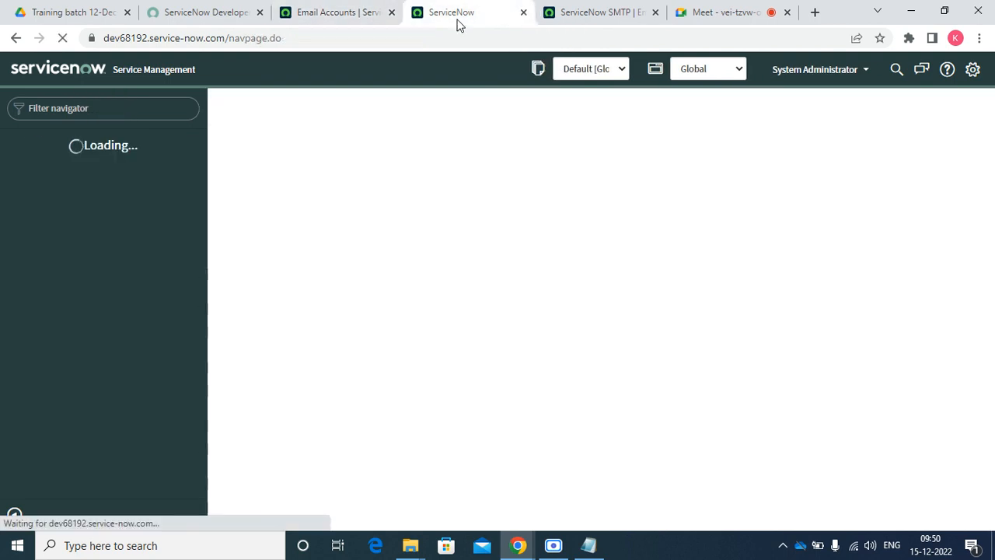
left_click(340, 9)
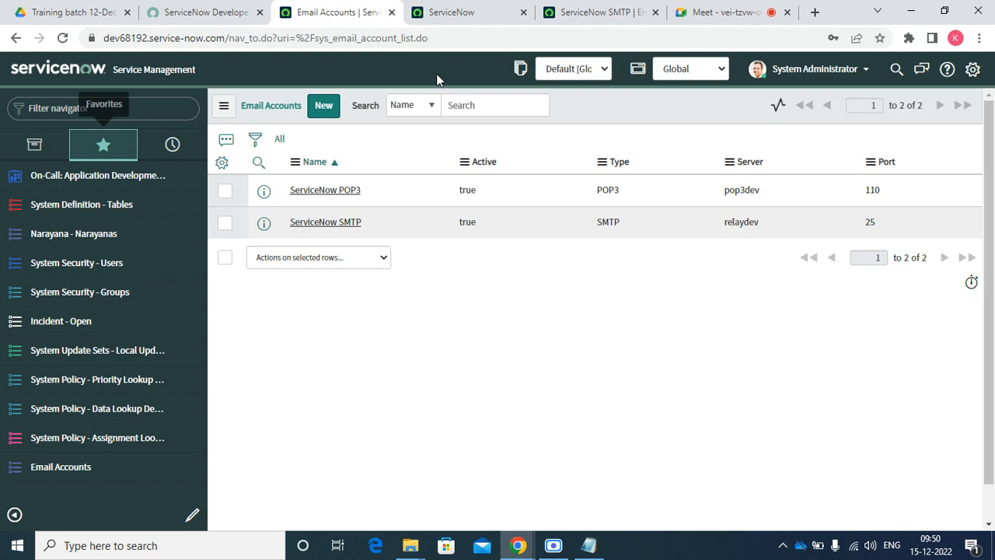
left_click(618, 22)
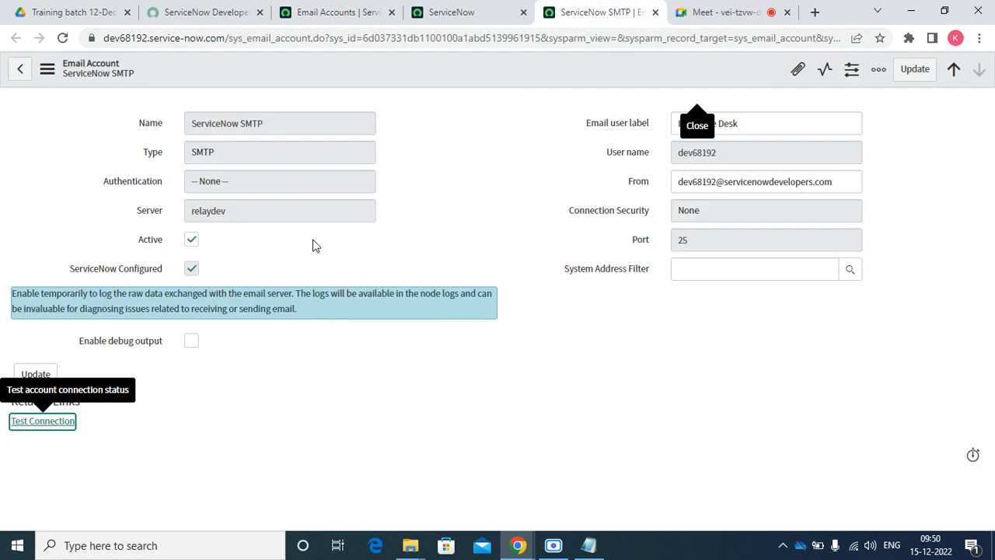
double_click(265, 217)
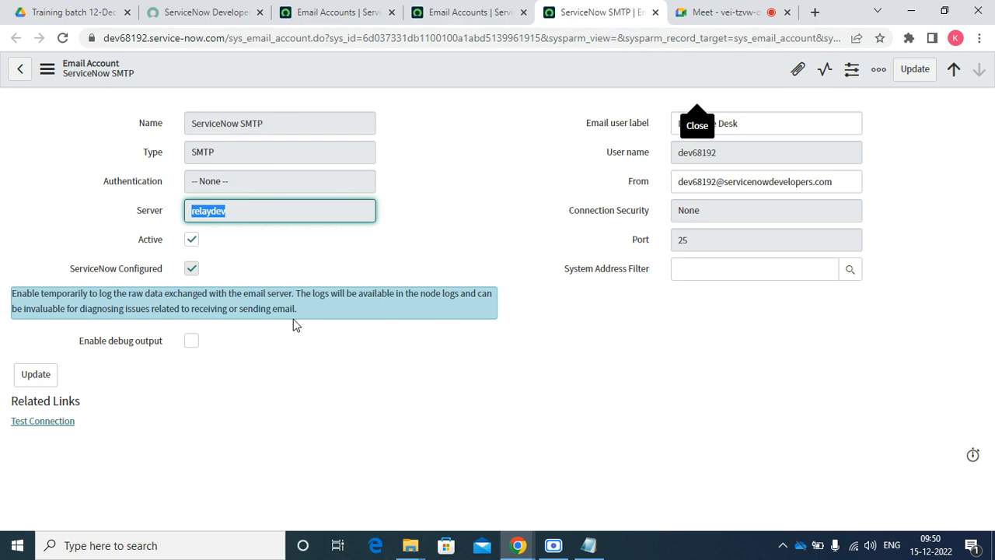
left_click_drag(300, 309, 1, 305)
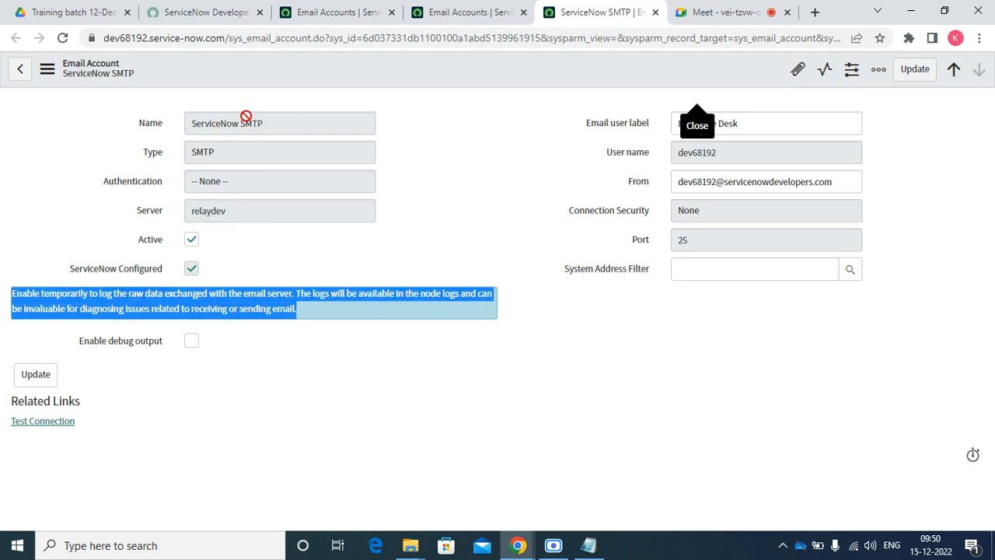
left_click(468, 13)
left_click(329, 114)
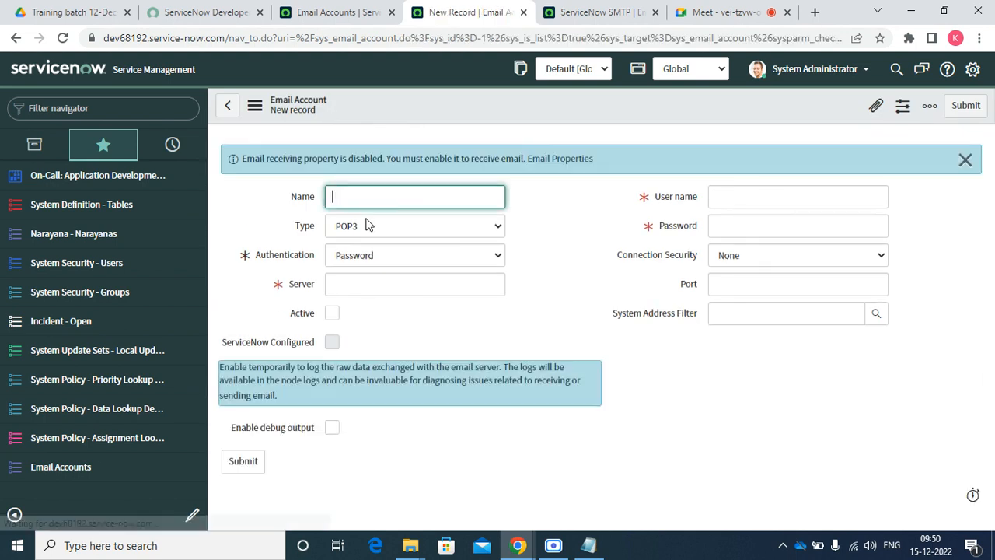
Set the new account's Type to SMTP with Password authentication and step through the Server, User name, Password and From fields
left_click(369, 225)
left_click(357, 269)
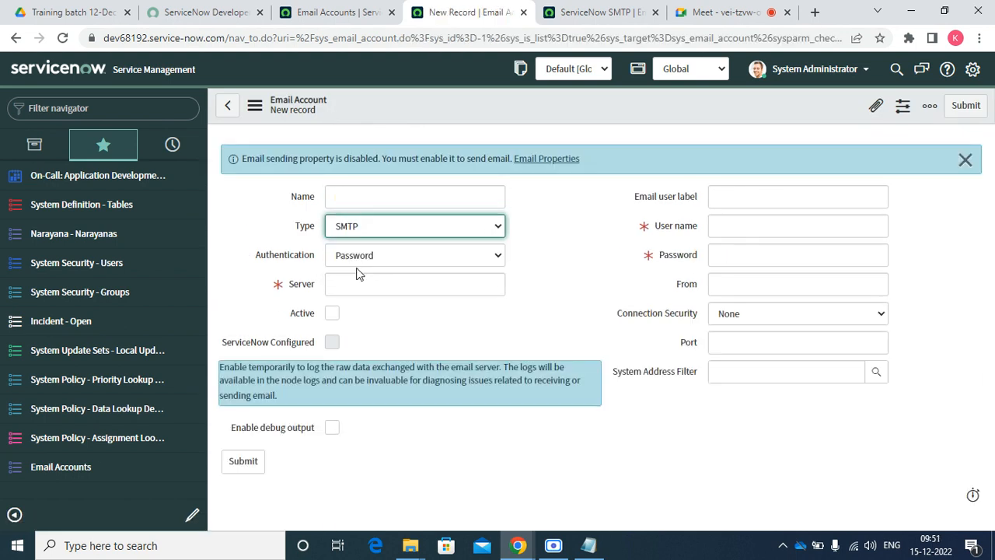
left_click(404, 255)
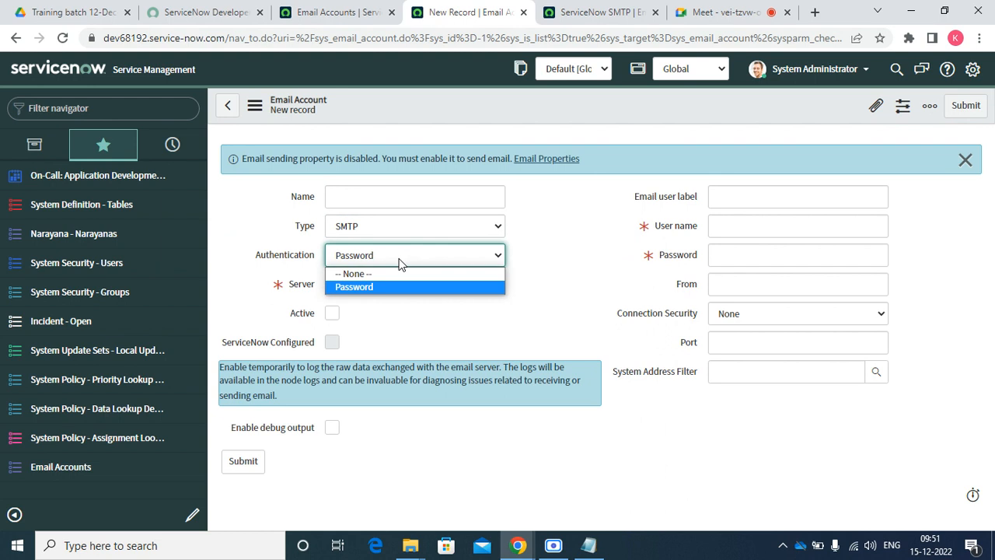
left_click(368, 286)
left_click(369, 283)
left_click(761, 231)
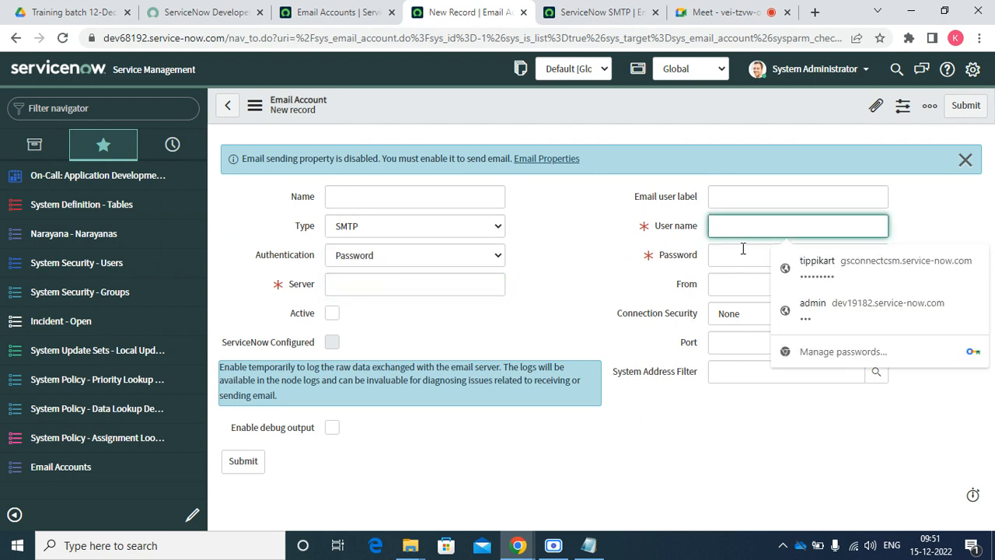
left_click(742, 253)
left_click(724, 283)
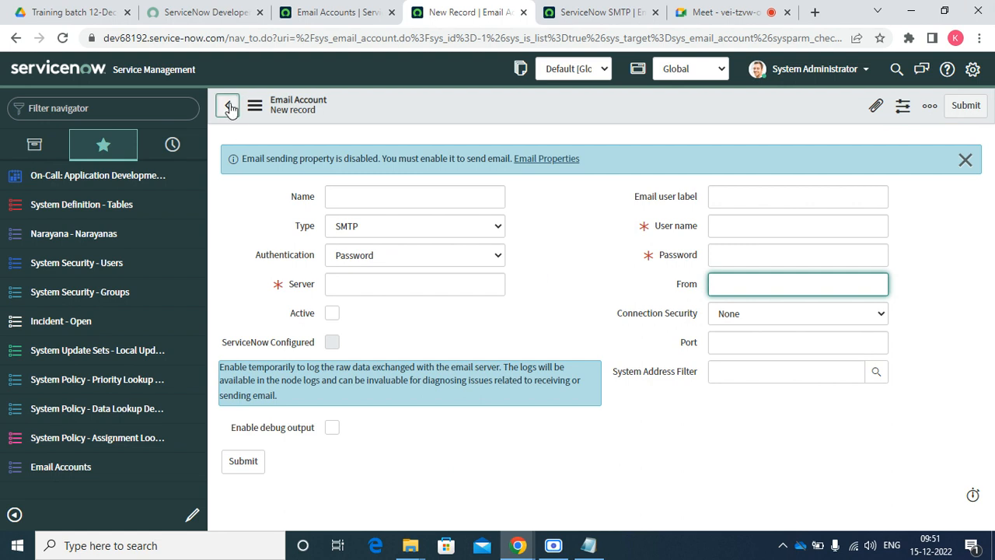
Leave the form and discard the unsaved email account record
left_click(568, 148)
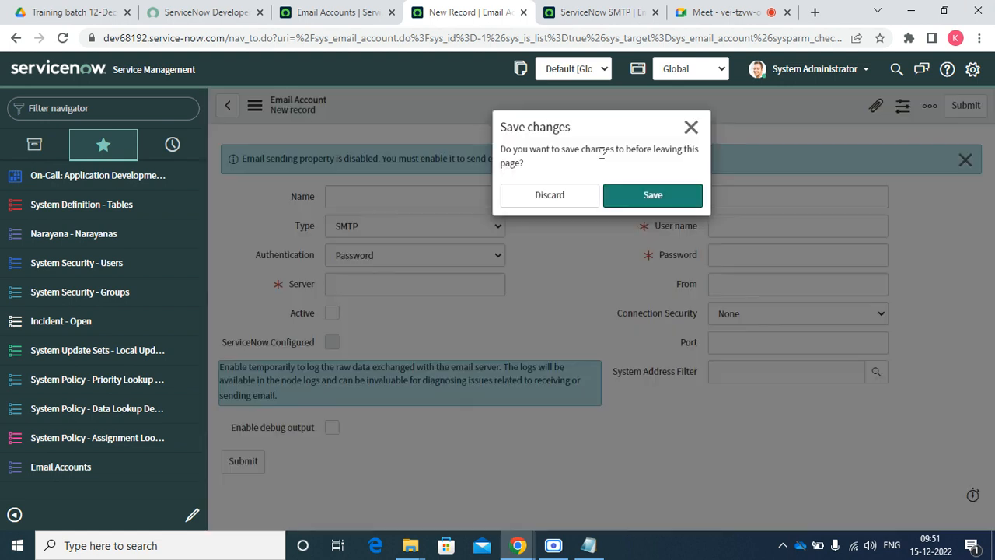
left_click(561, 202)
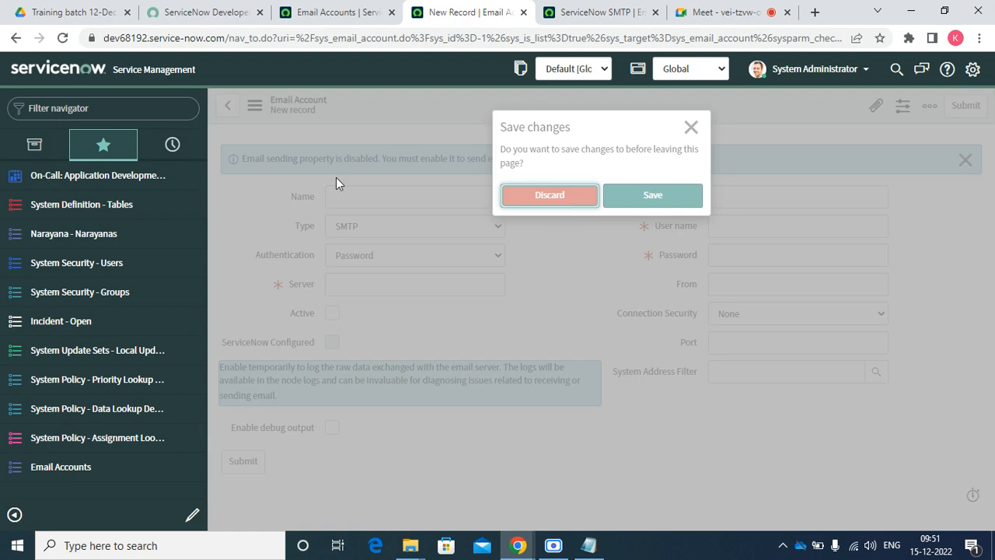
left_click(78, 328)
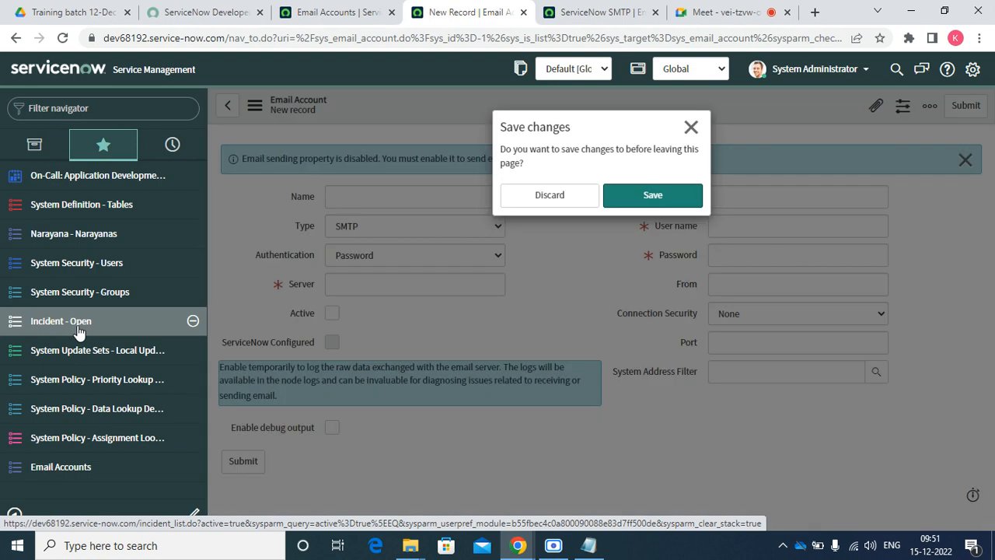
left_click(576, 195)
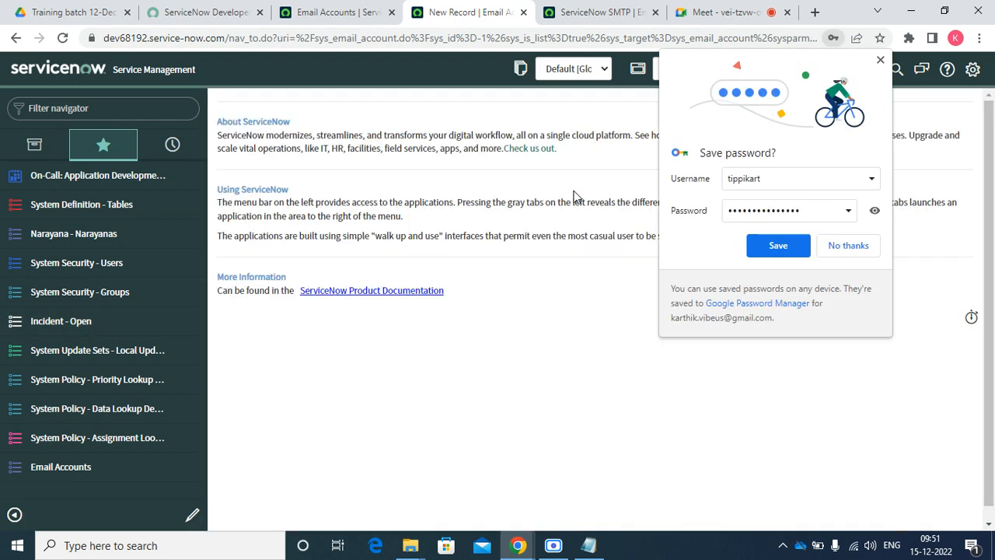
Dismiss the save-password prompt and open the Incident - Open favorite in a new tab
left_click(834, 254)
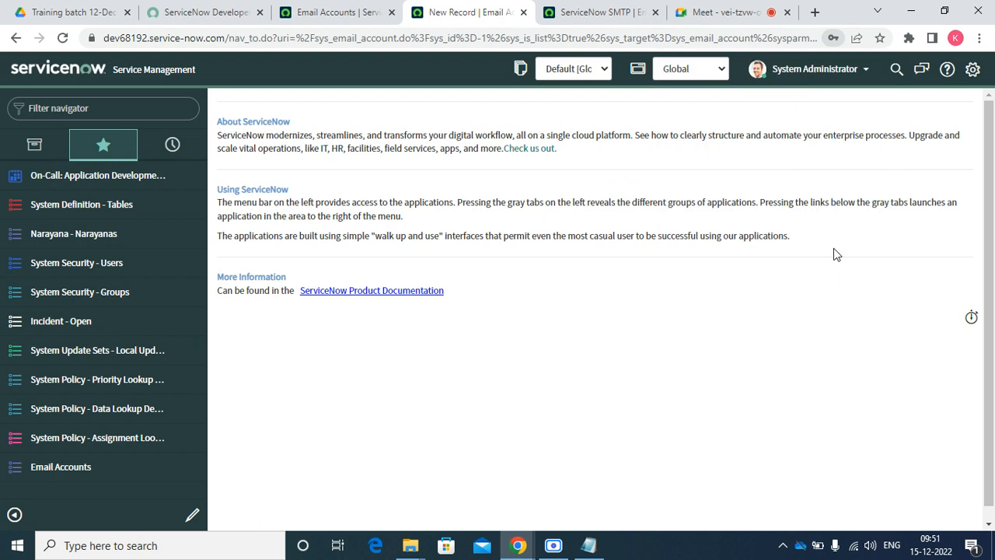
right_click(64, 320)
left_click(78, 336)
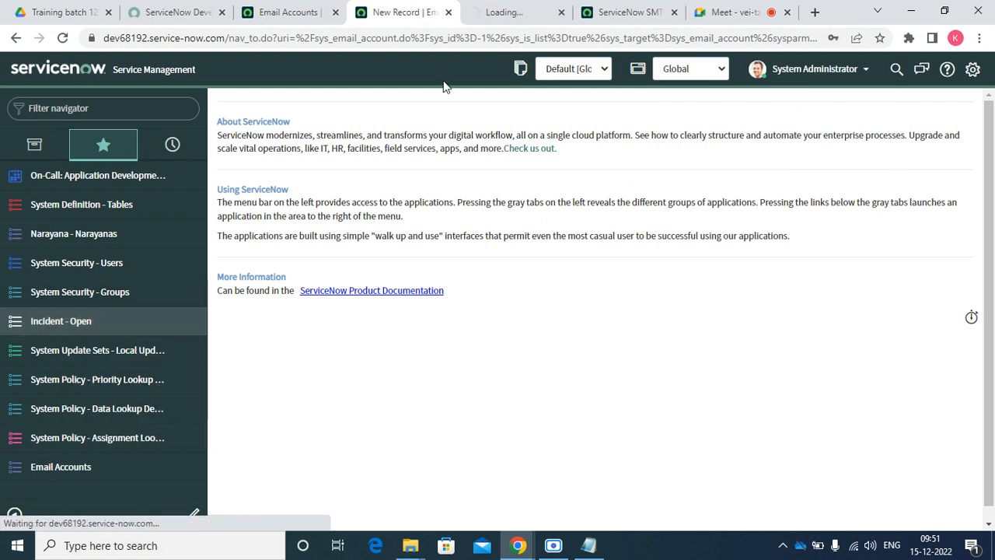
left_click(502, 17)
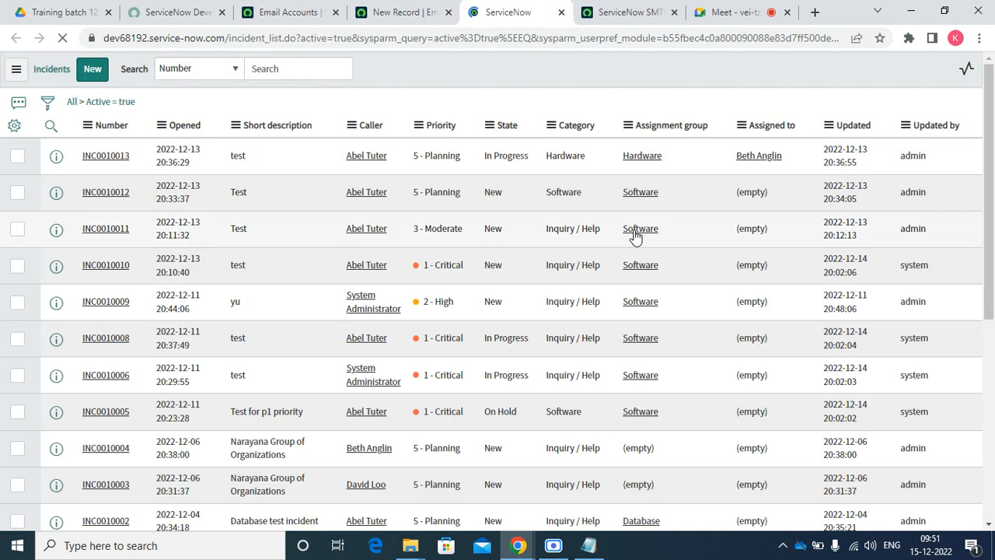
Open the incident notifications list through the Caller column's Configure > Notifications option
right_click(443, 123)
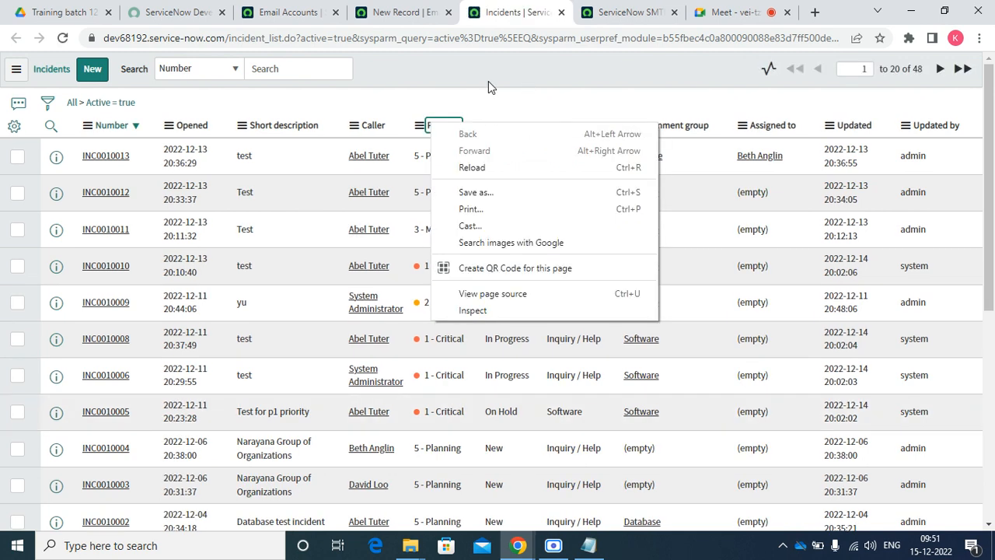
right_click(398, 125)
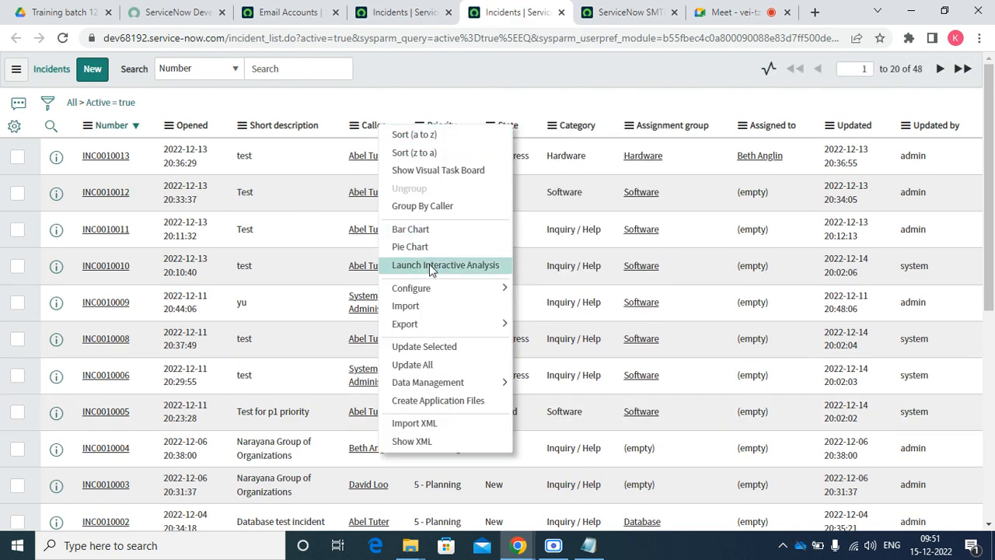
mouse_move(435, 293)
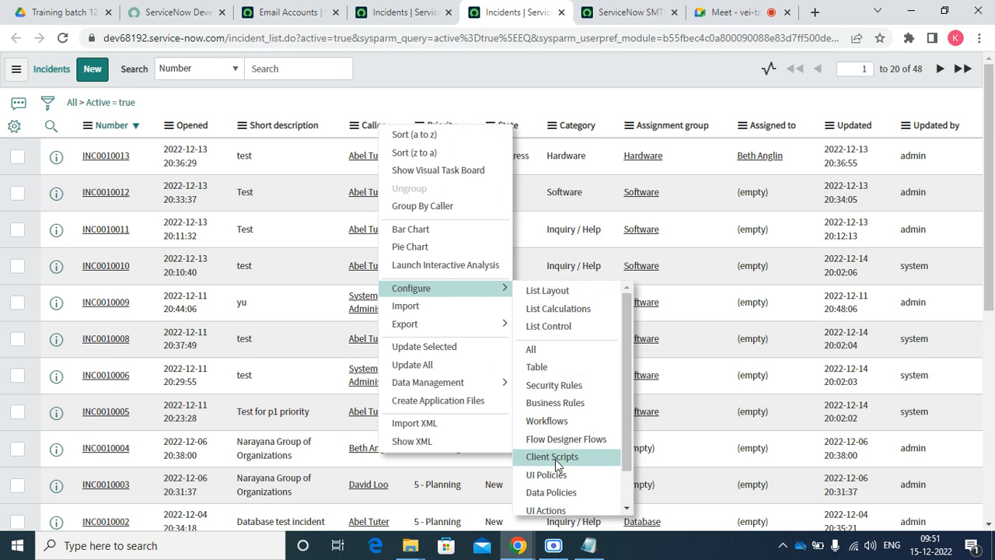
scroll(556, 482, "down", 1)
left_click(552, 486)
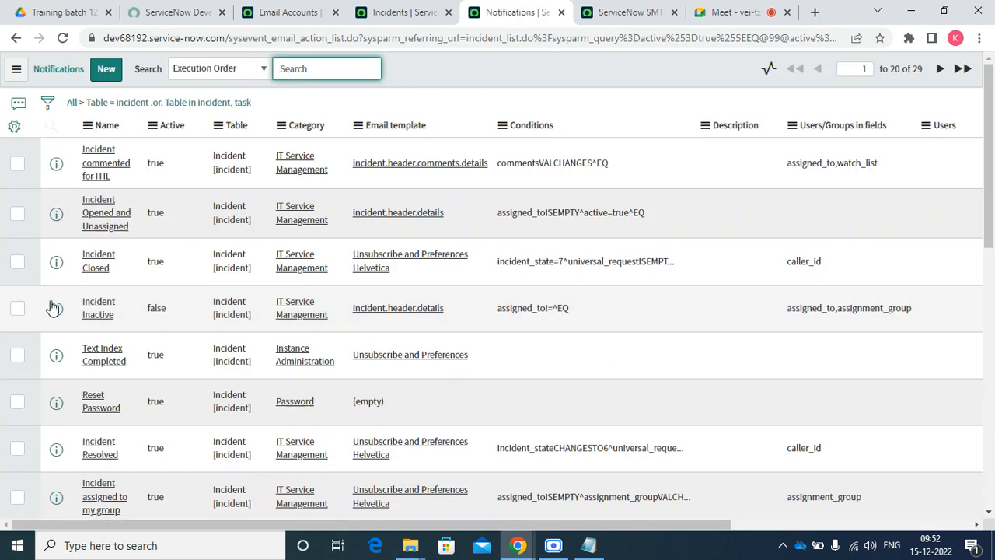
Filter the notifications to Table = Incident and Active = true with Show Matching
right_click(236, 161)
left_click(268, 171)
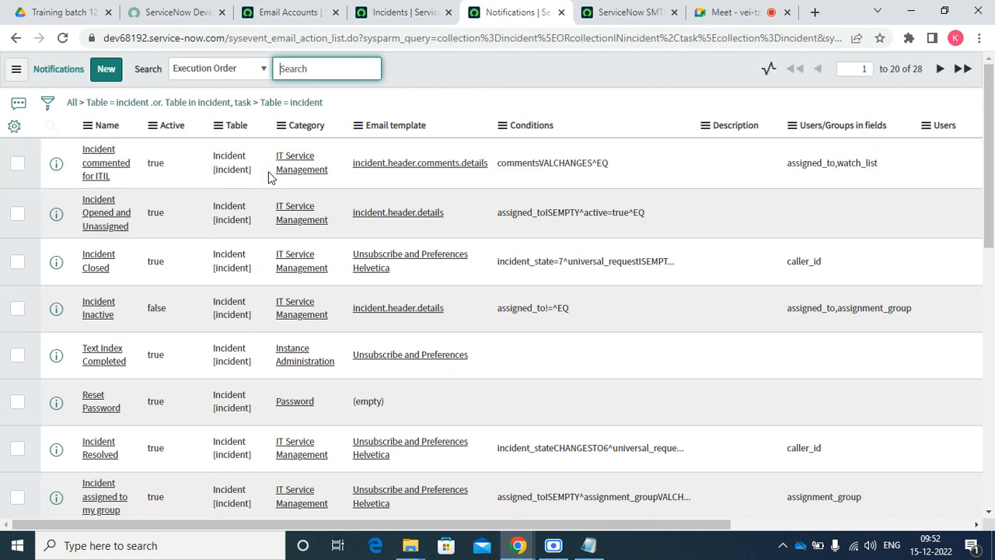
right_click(147, 168)
left_click(178, 178)
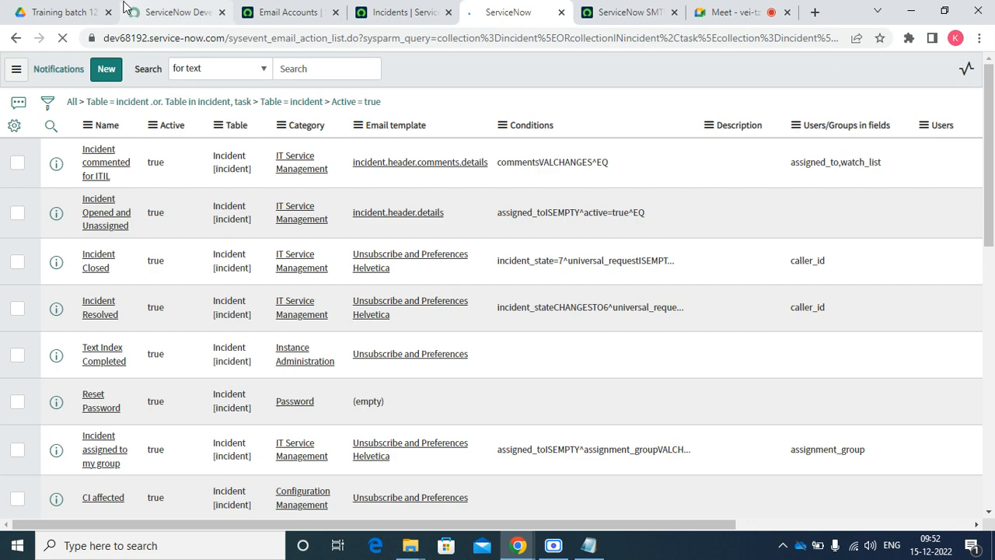
left_click(74, 11)
left_click(413, 11)
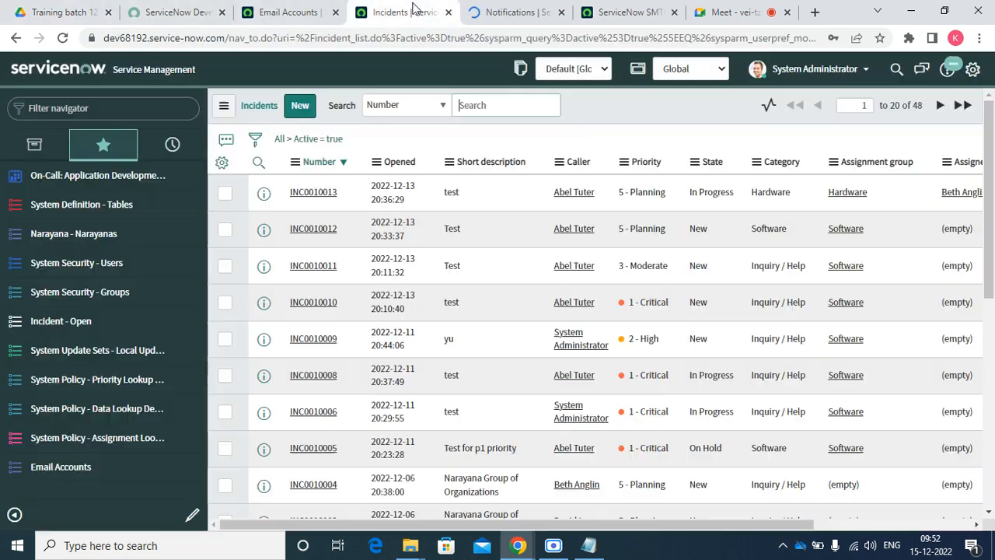
left_click(513, 13)
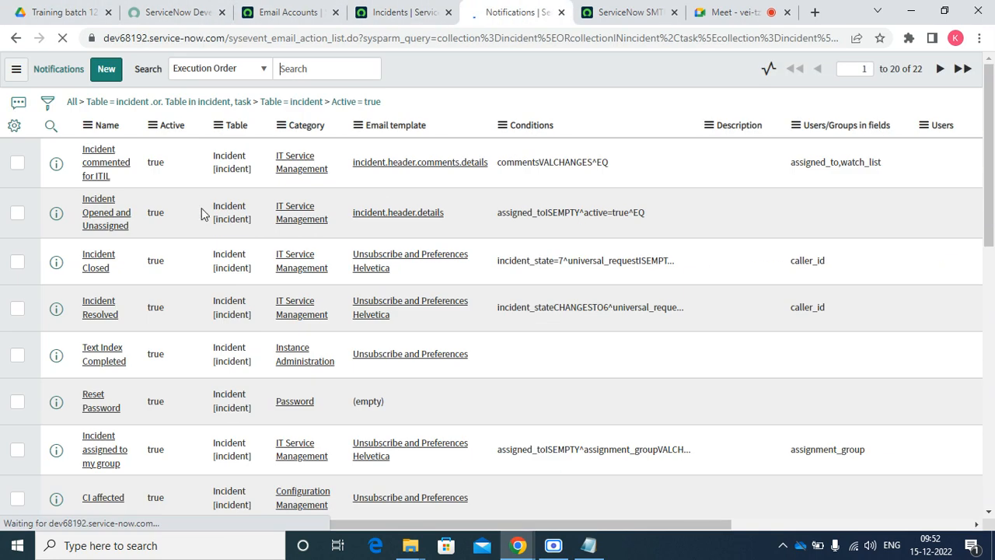
scroll(276, 340, "down", 10)
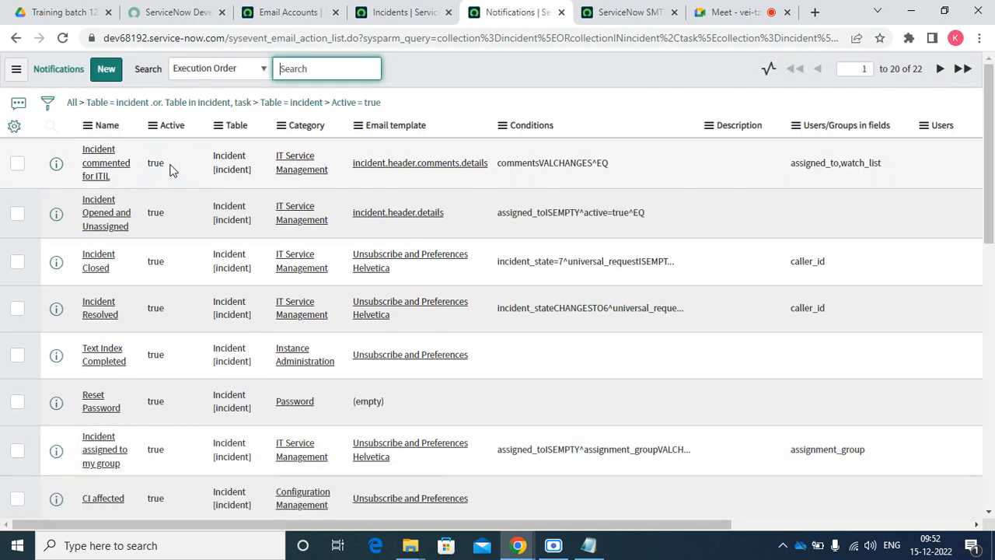
Set Active to false on the first page of incident notifications, then filter out inactive ones, leaving 8
left_click_drag(169, 161, 153, 382)
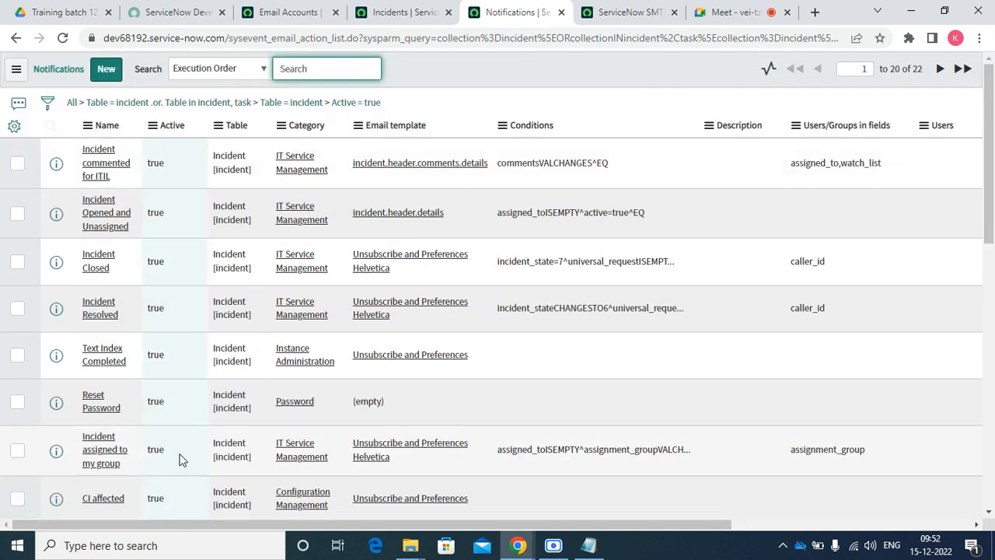
scroll(183, 444, "down", 8)
left_click_drag(202, 179, 165, 437)
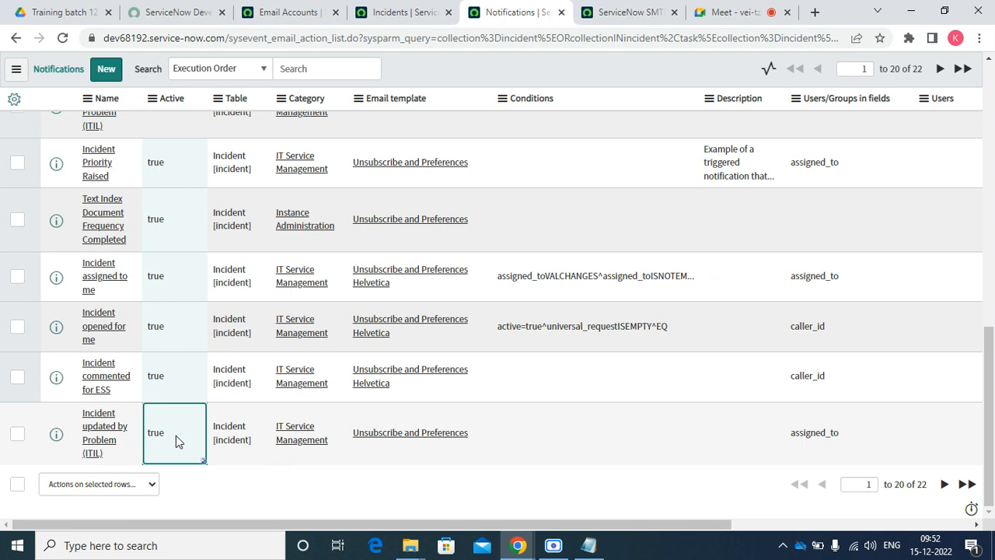
double_click(175, 435)
left_click(180, 424)
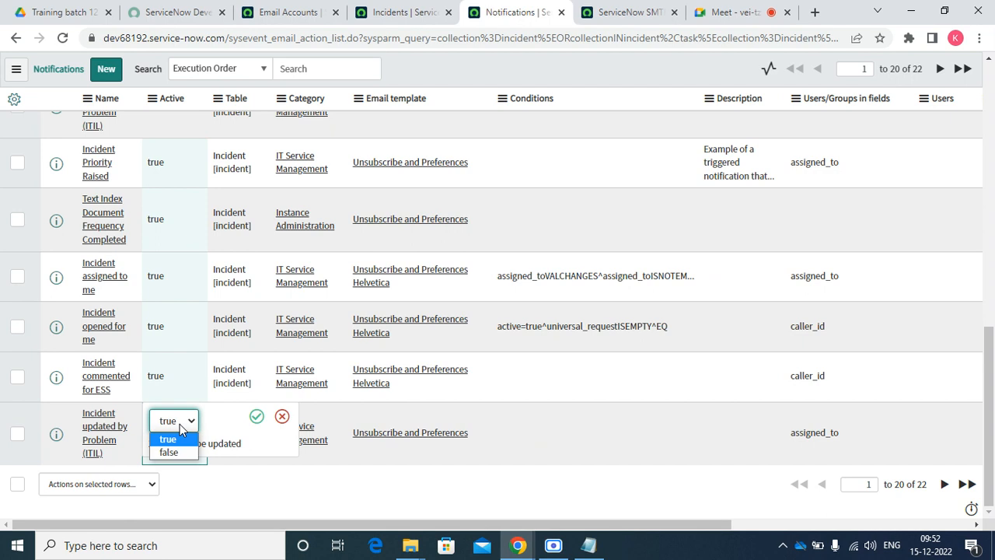
left_click(172, 453)
left_click(257, 417)
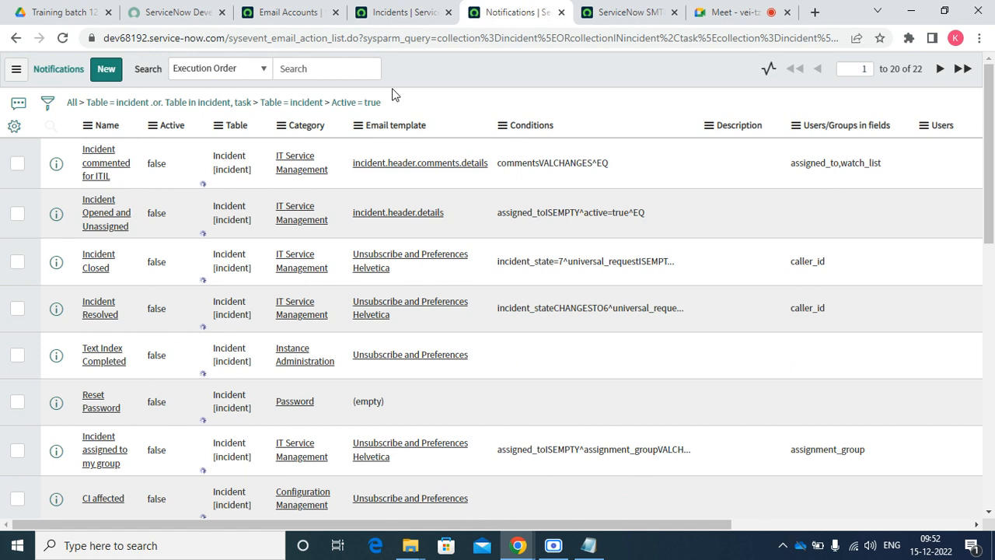
right_click(151, 165)
left_click(180, 193)
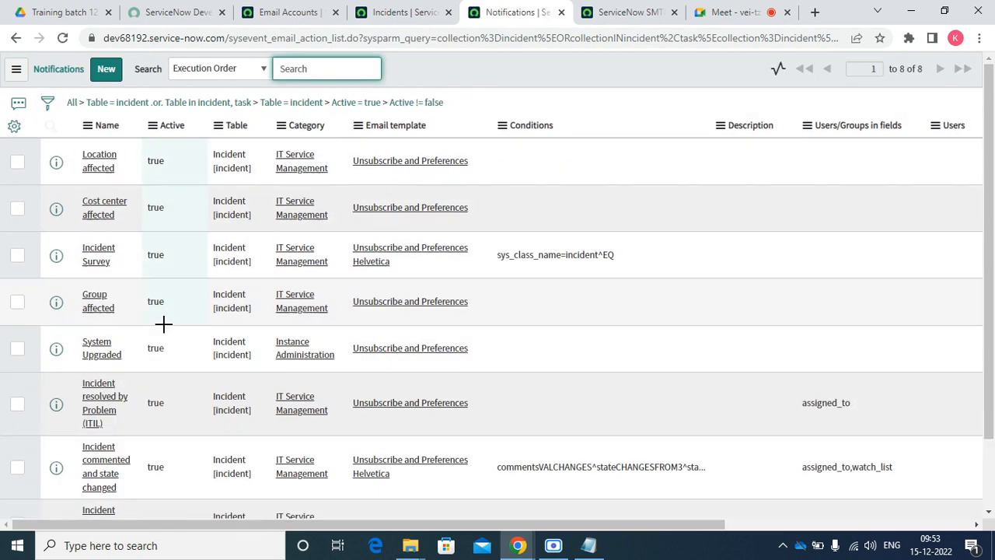
Set Active to false on the remaining eight incident notifications
scroll(175, 429, "down", 2)
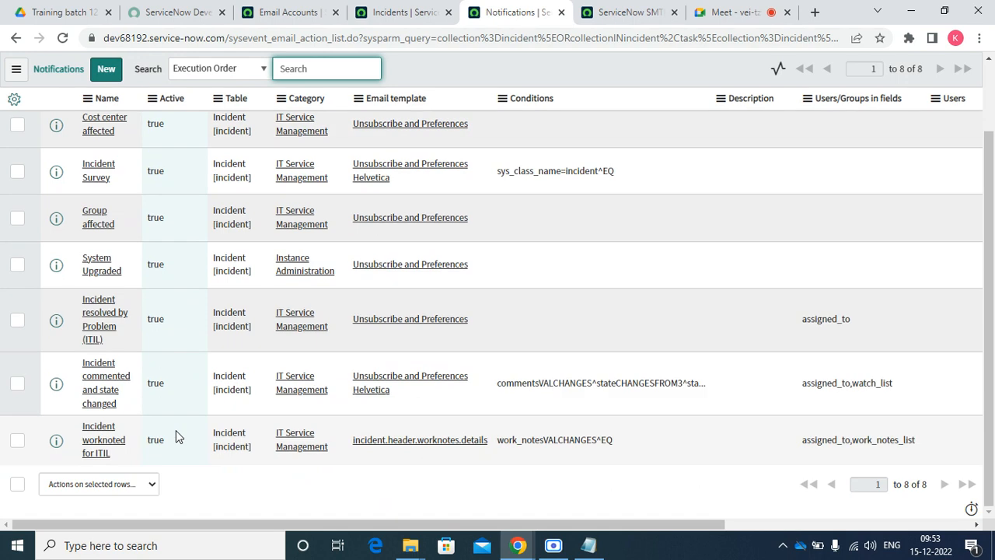
left_click(176, 430)
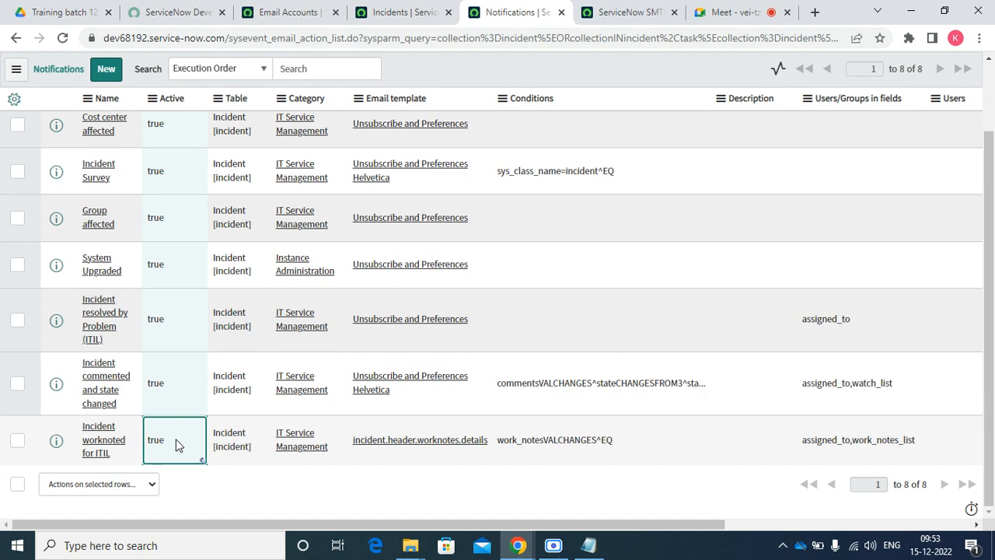
double_click(176, 444)
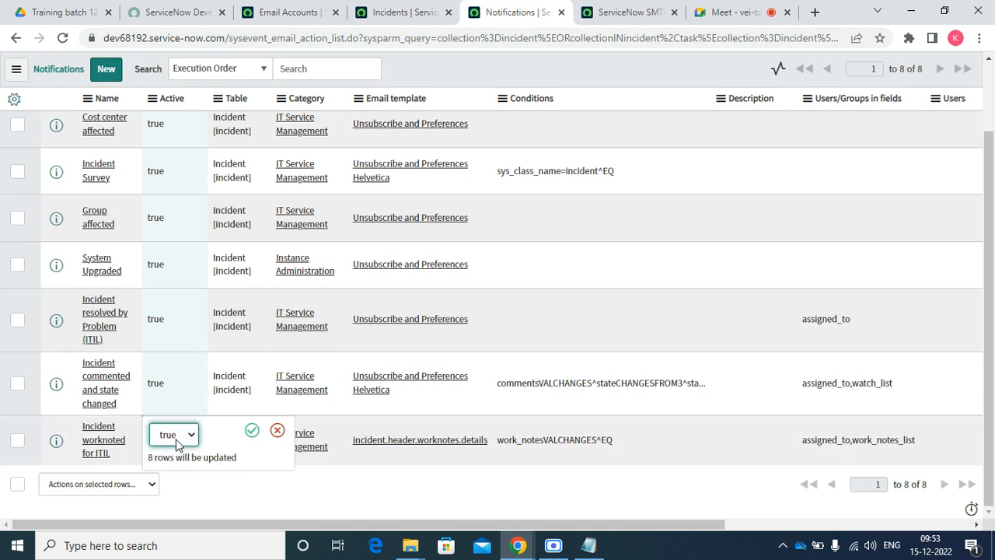
left_click(176, 438)
left_click(169, 467)
left_click(251, 430)
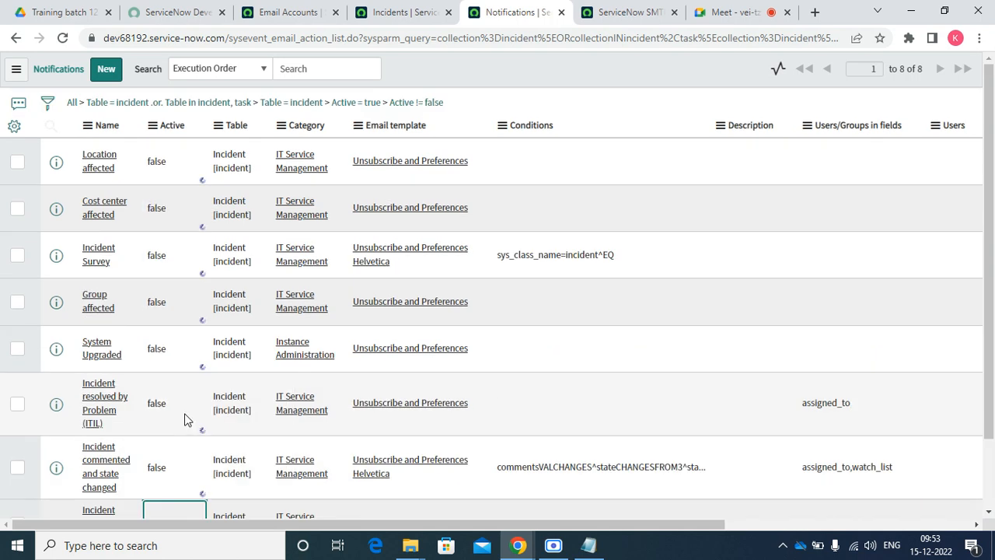
Refresh the list and return to the Active = true filter, which now shows no records
right_click(402, 71)
left_click(439, 149)
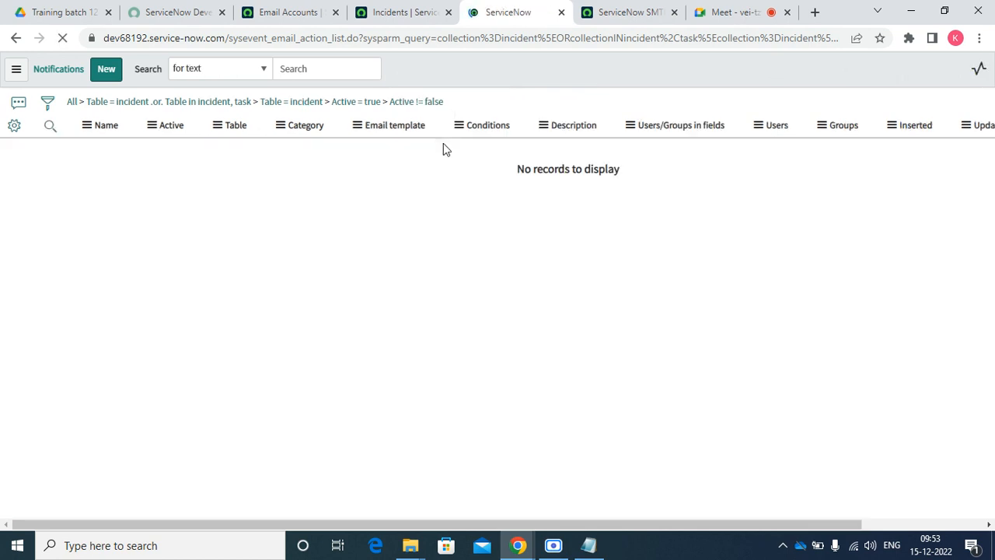
left_click(358, 102)
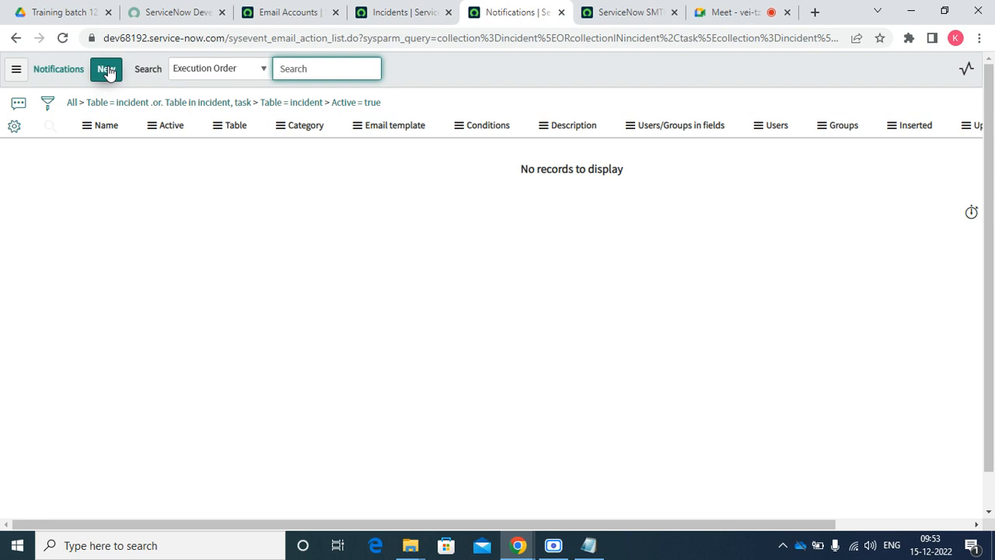
Open a blank new Incident notification form and close the ServiceNow SMTP browser tab
left_click(131, 44)
left_click(102, 70)
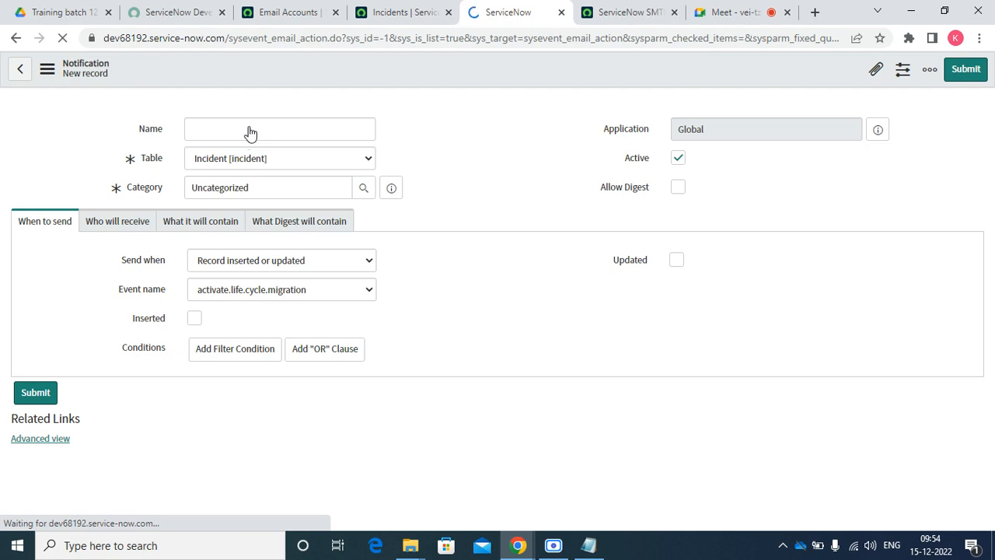
left_click(632, 7)
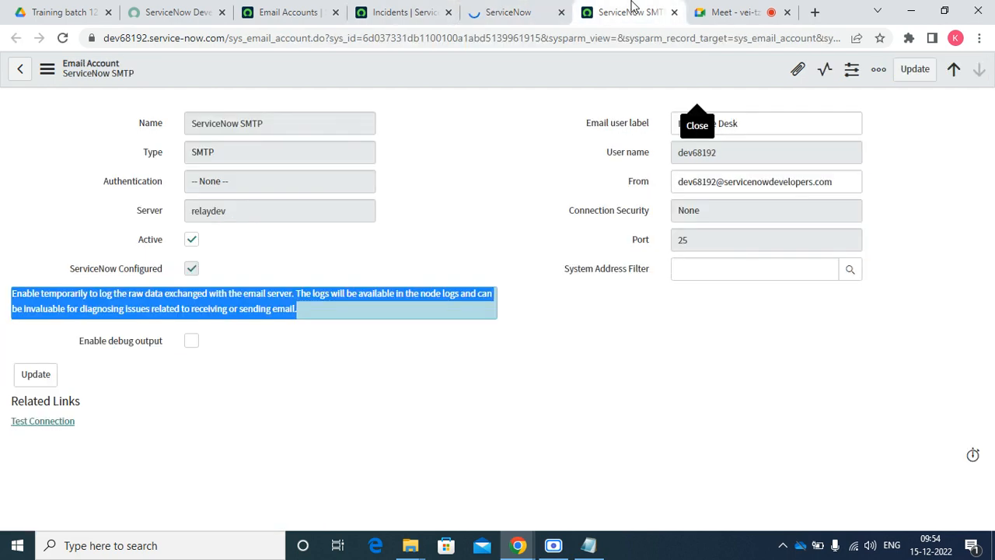
left_click(674, 12)
left_click(492, 14)
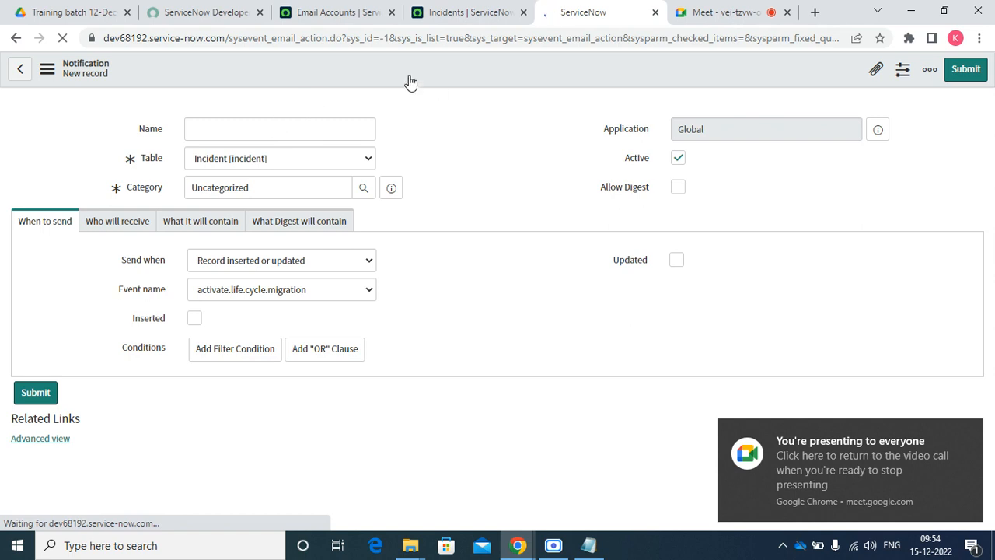
left_click(64, 11)
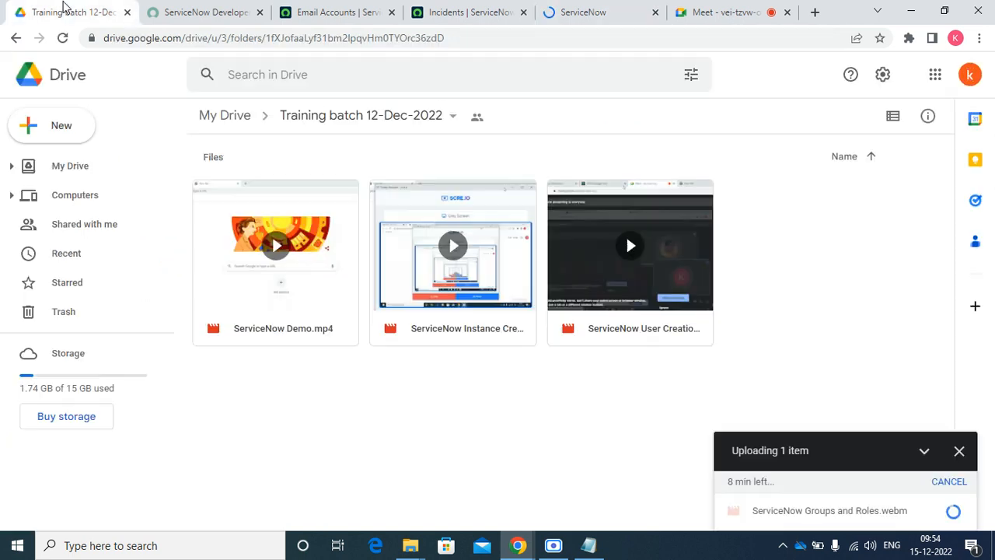
Switch from the Google Drive training folder back to the new notification form
left_click(610, 10)
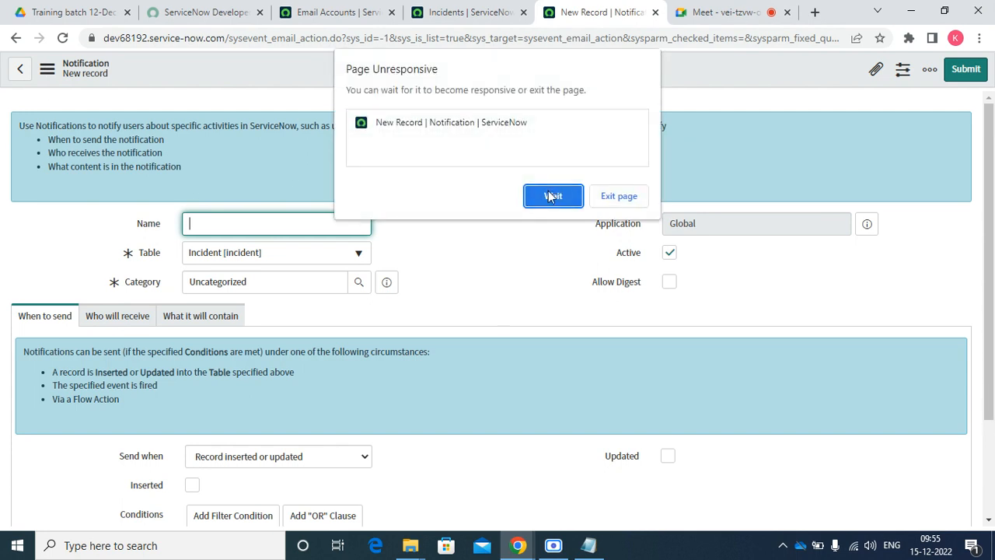
Reload the stalled new notification form, choosing Wait on the unresponsive-page prompt each time
left_click(550, 196)
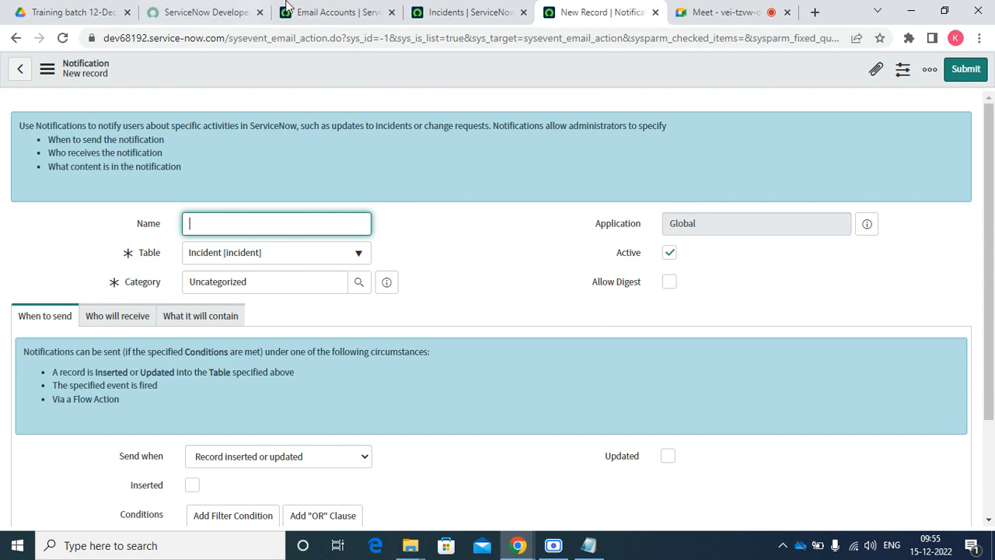
left_click(61, 39)
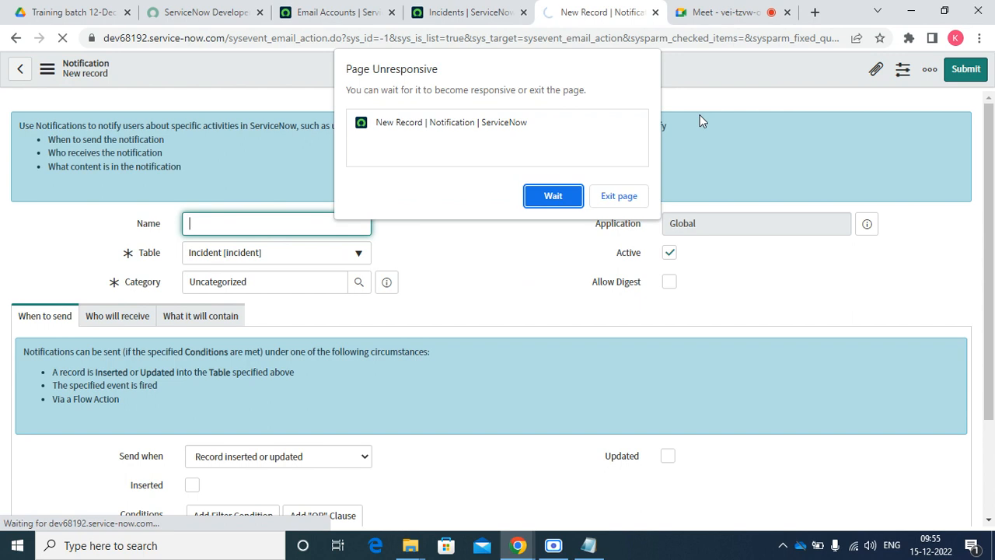
left_click(552, 197)
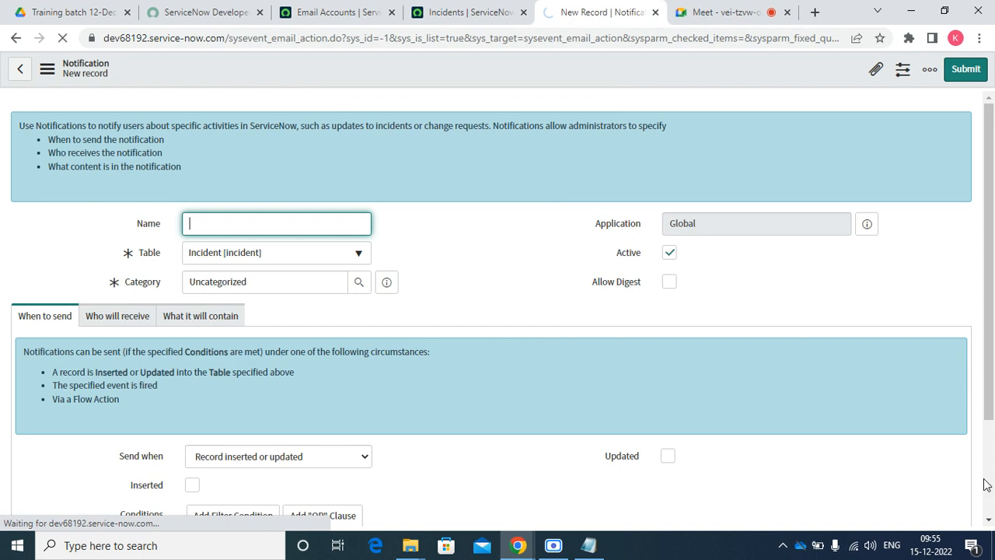
Join another secured Wi-Fi network as discoverable, then reload the blank notification form
left_click(858, 553)
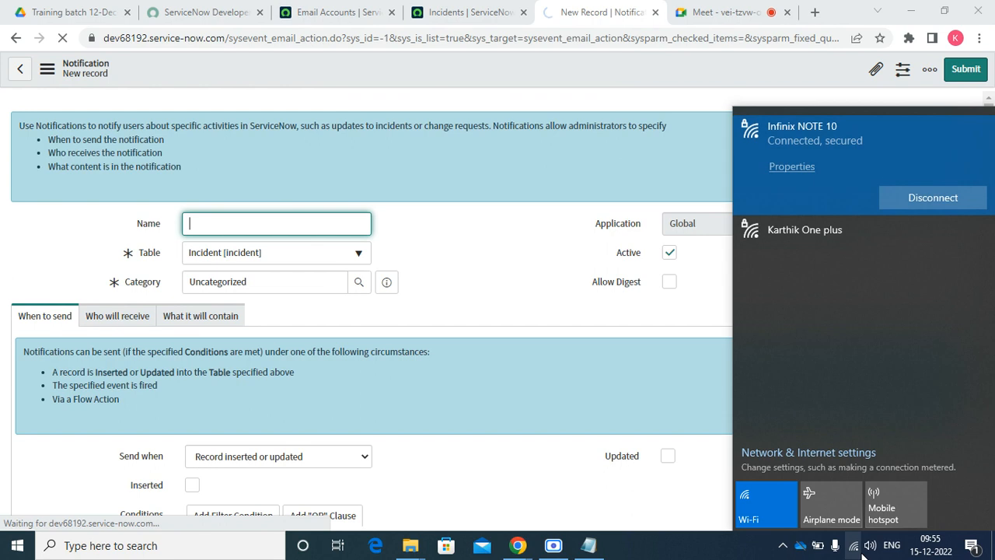
left_click(872, 245)
left_click(939, 235)
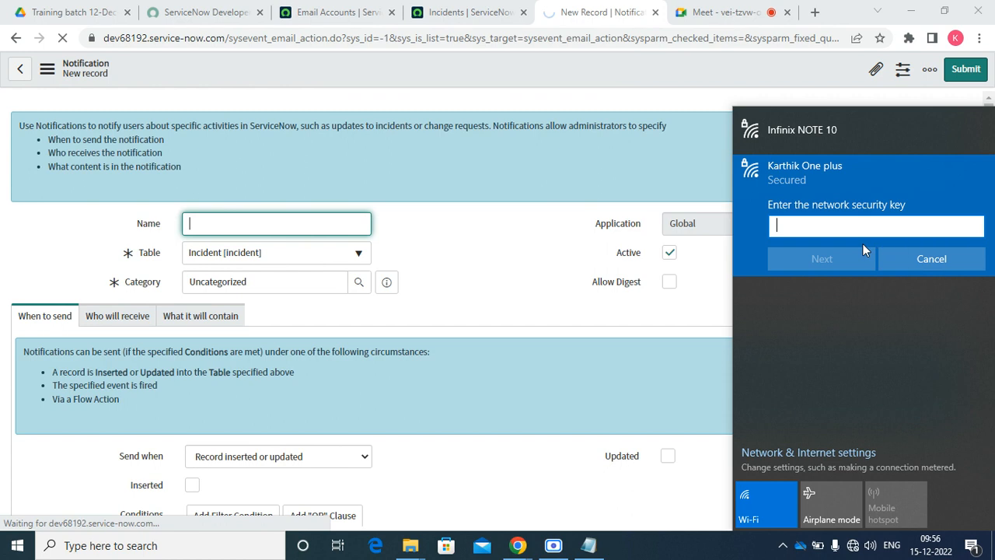
type("•••••••")
left_click(839, 257)
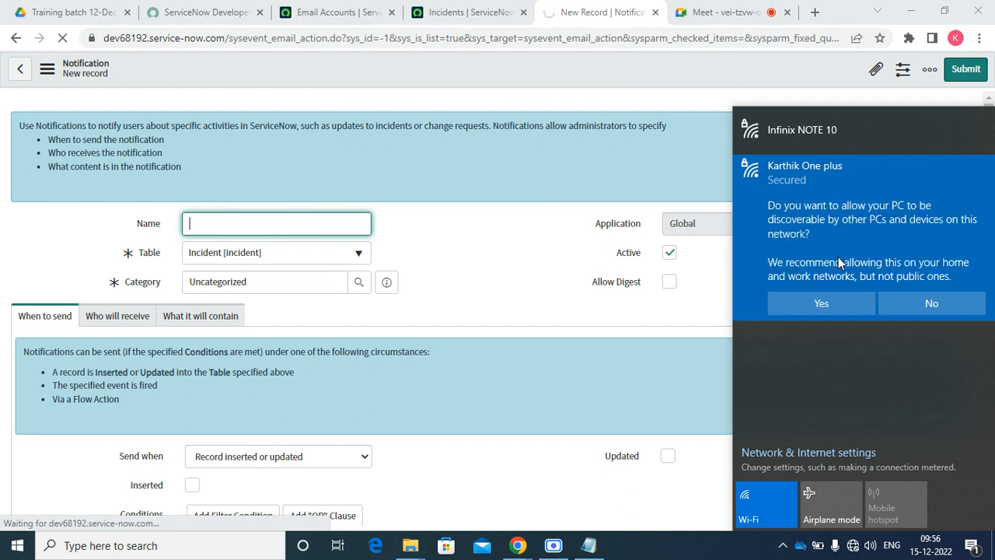
left_click(820, 305)
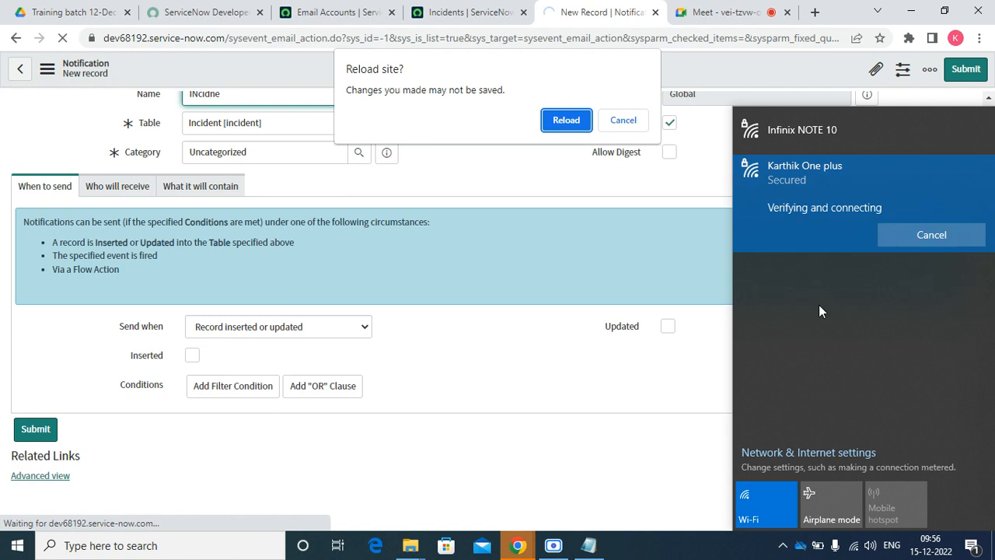
left_click(567, 120)
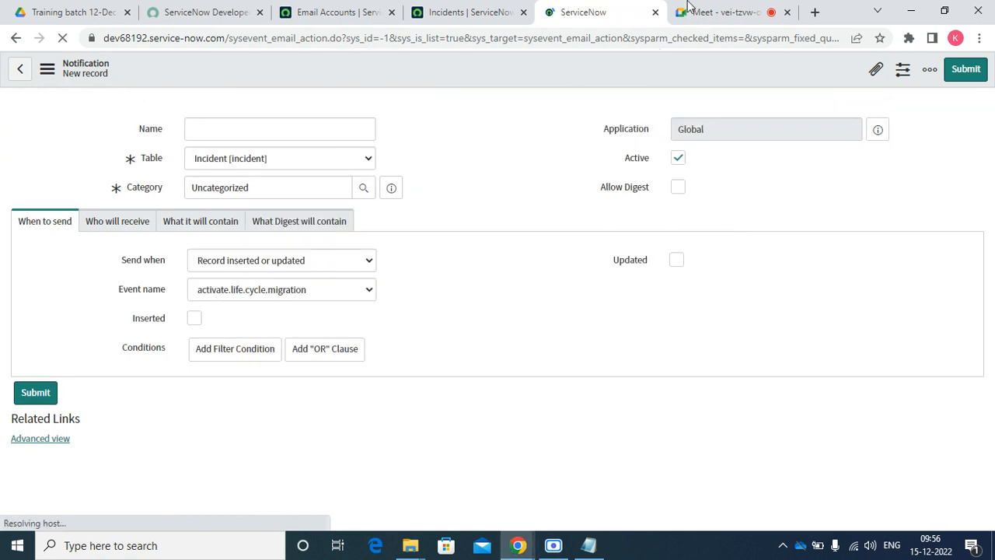
Return to the new notification form and enter 'Incident Created' as its Name
left_click(466, 12)
left_click(599, 11)
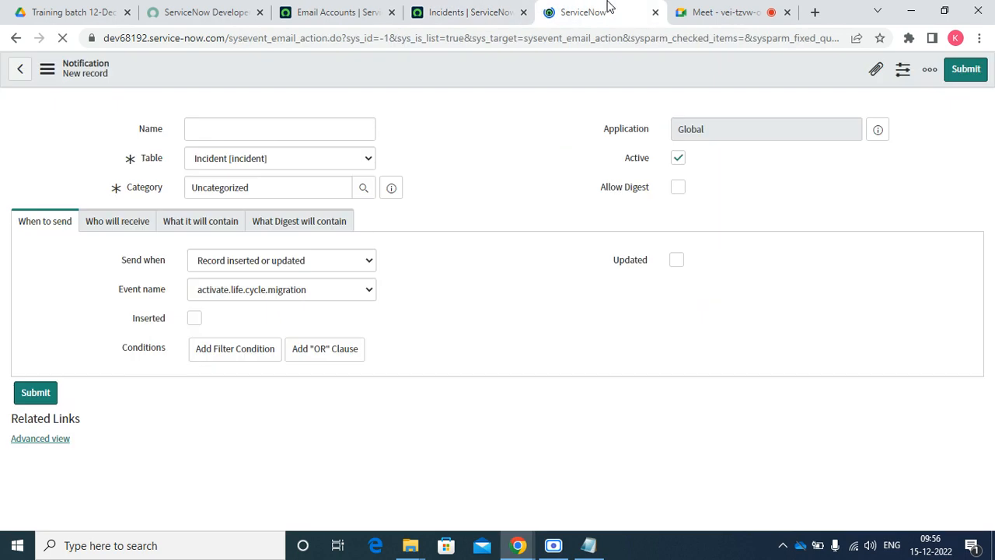
left_click(471, 11)
left_click(598, 10)
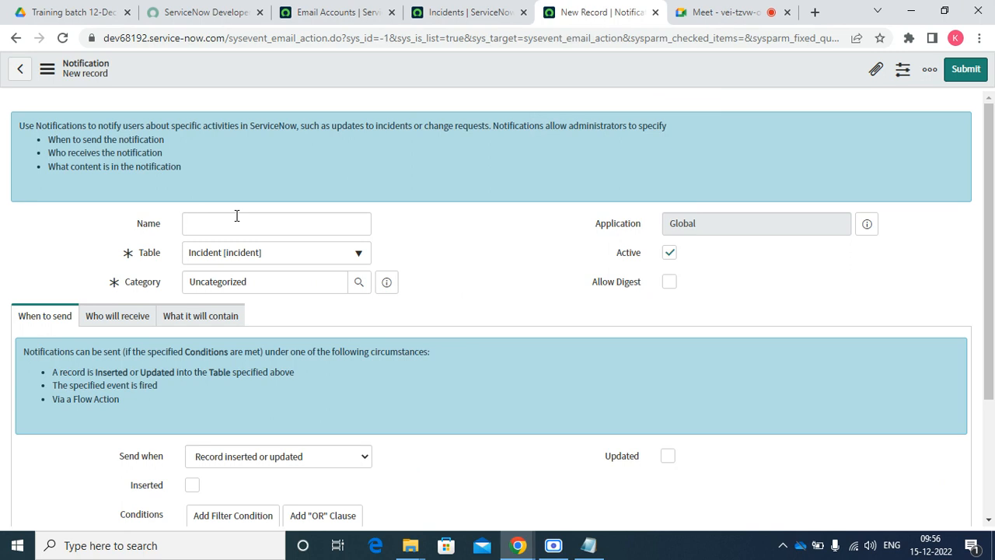
left_click(237, 221)
type("In")
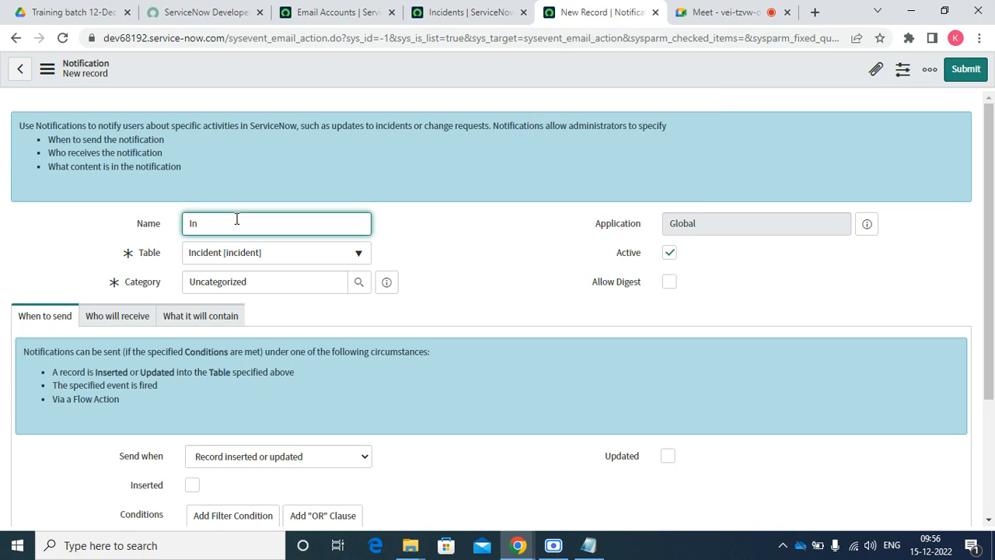
type("cident Created")
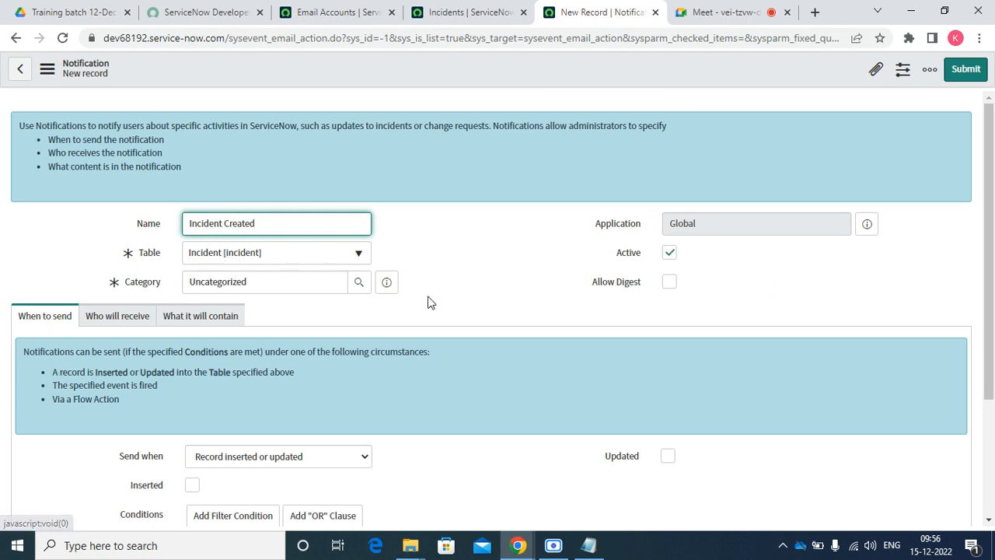
scroll(427, 304, "down", 3)
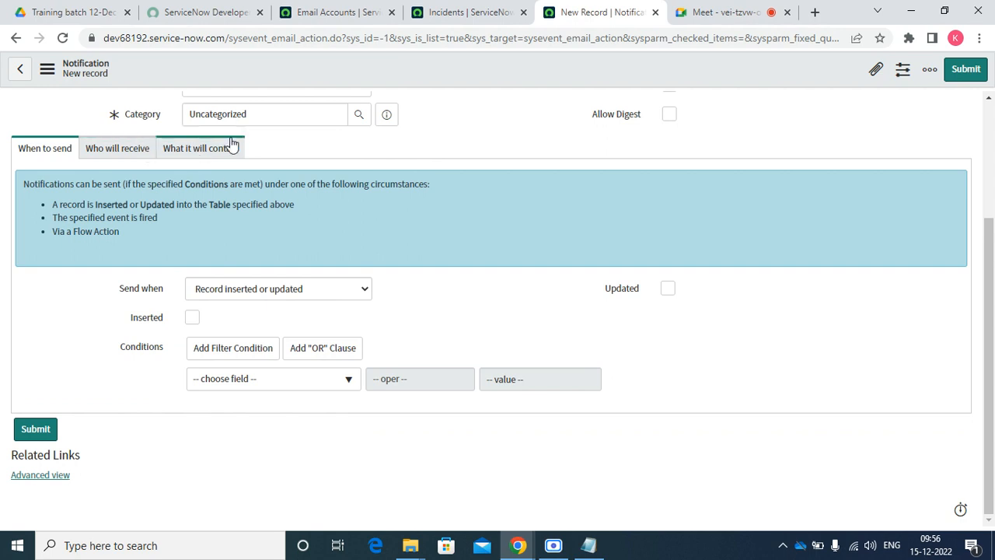
Keep Send when as 'Record inserted or updated' and tick Inserted
left_click(248, 288)
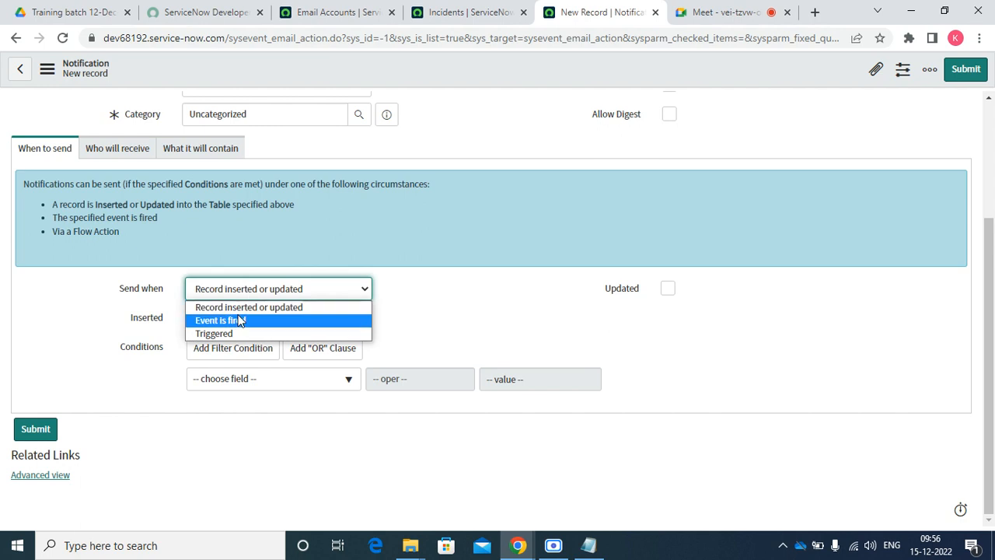
left_click(242, 310)
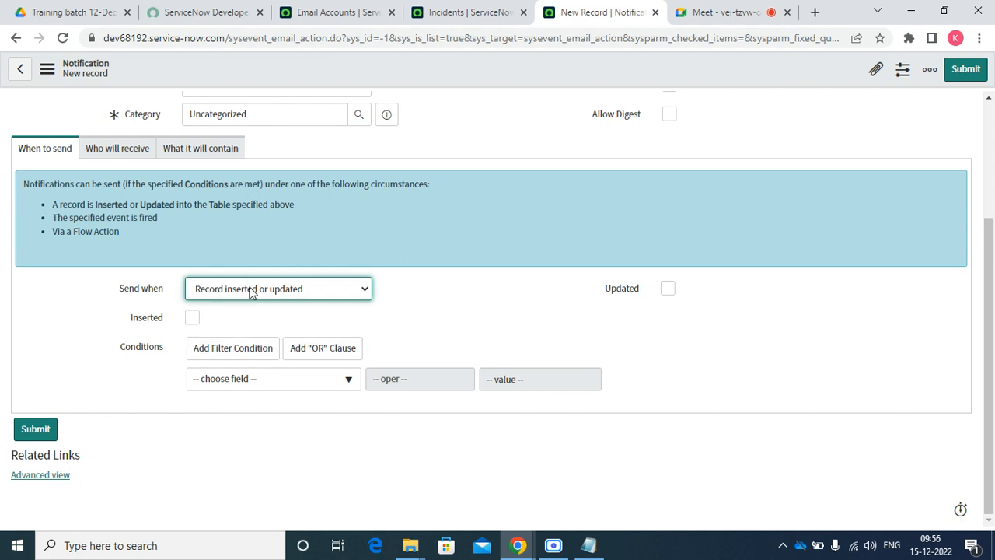
left_click(252, 288)
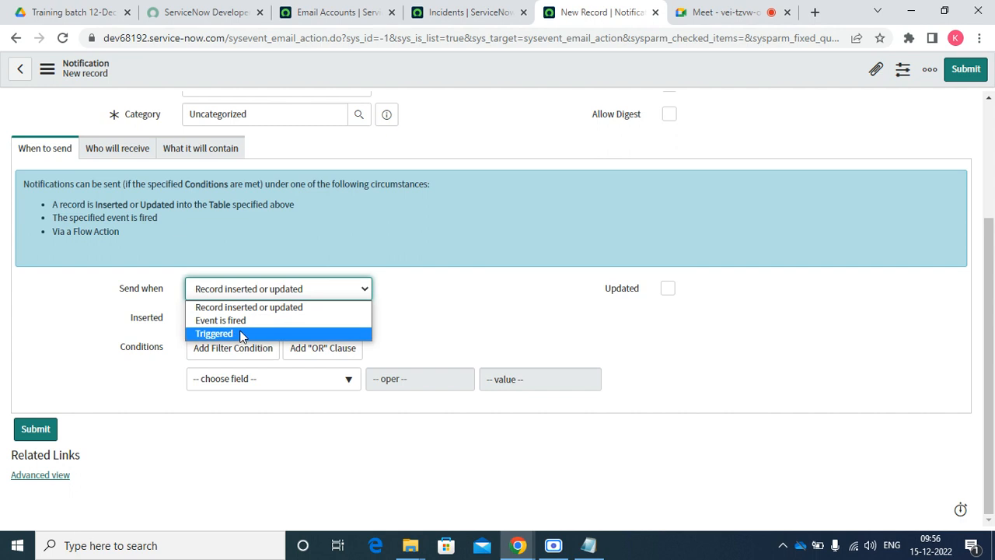
left_click(300, 312)
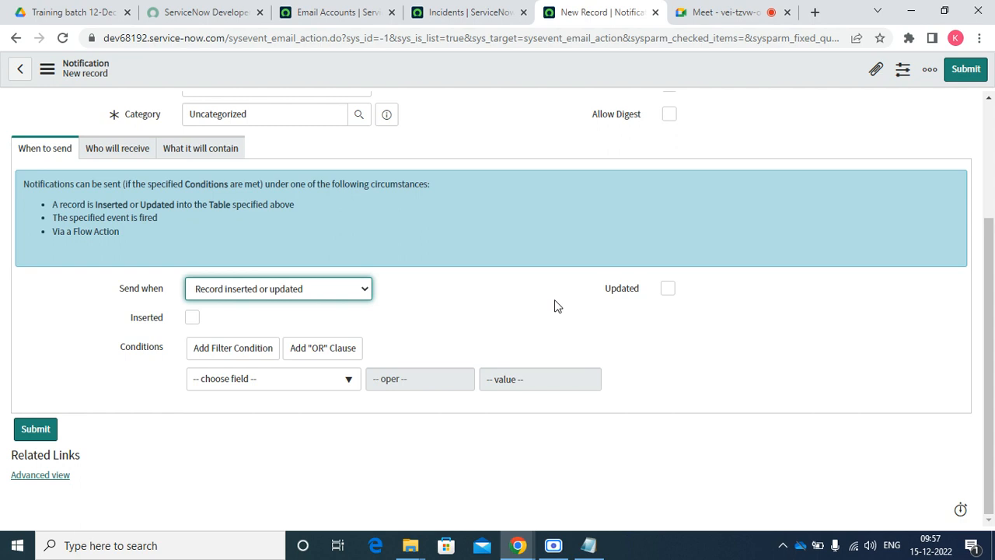
left_click(192, 318)
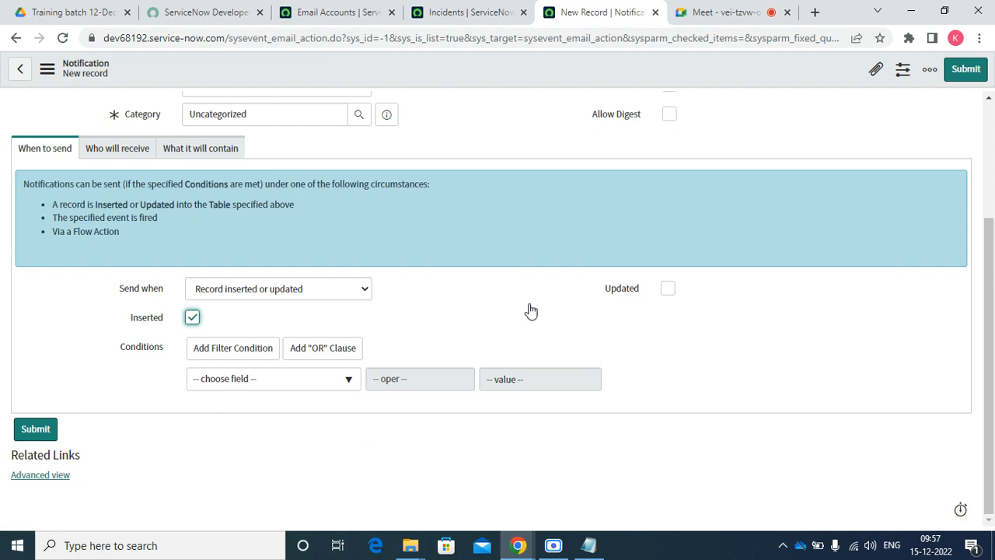
Add the condition State is New to the notification
left_click(274, 379)
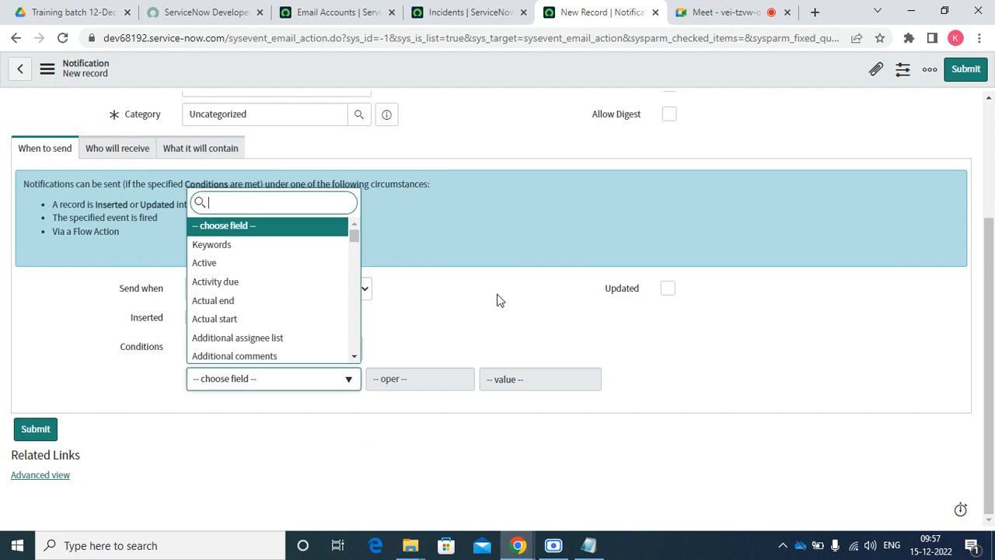
left_click(636, 313)
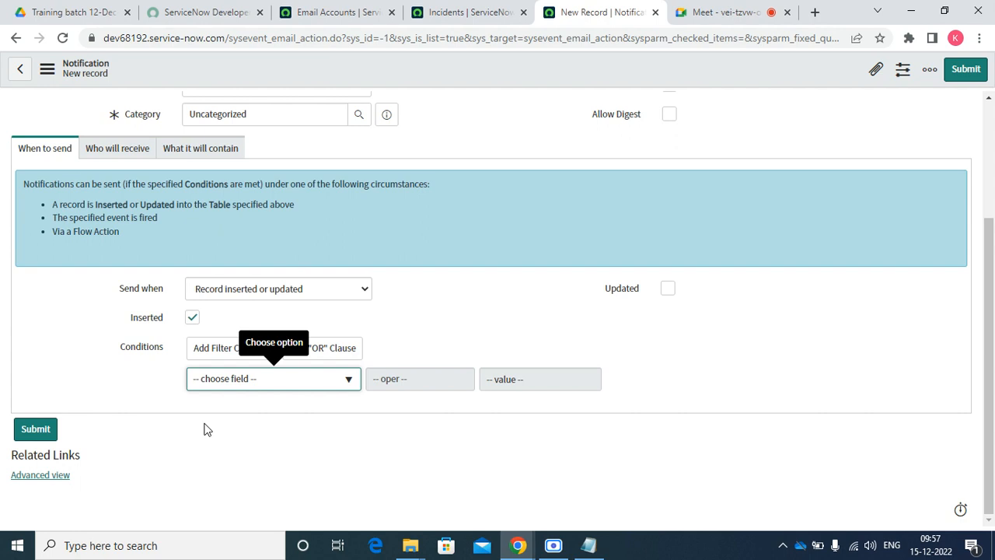
left_click(264, 384)
type("sta")
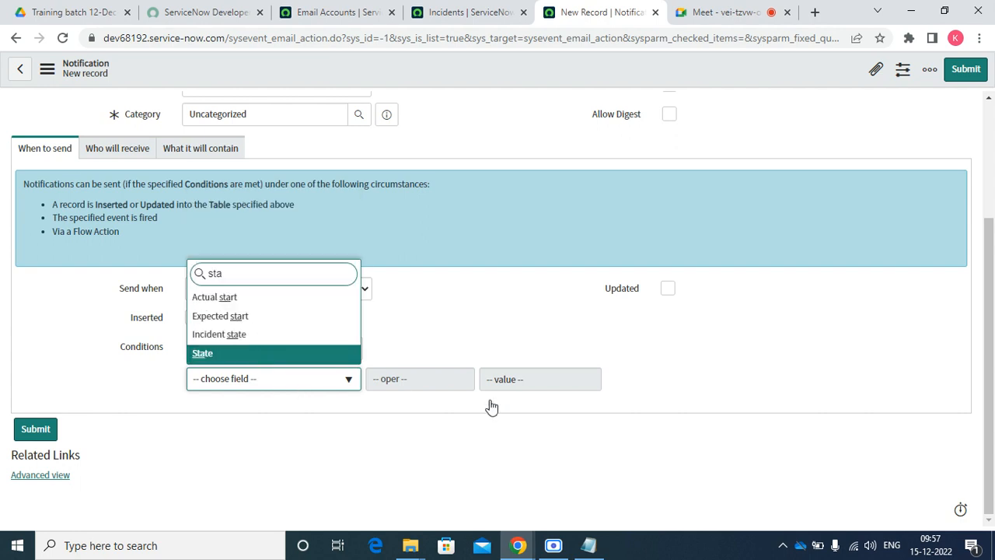
key("Return")
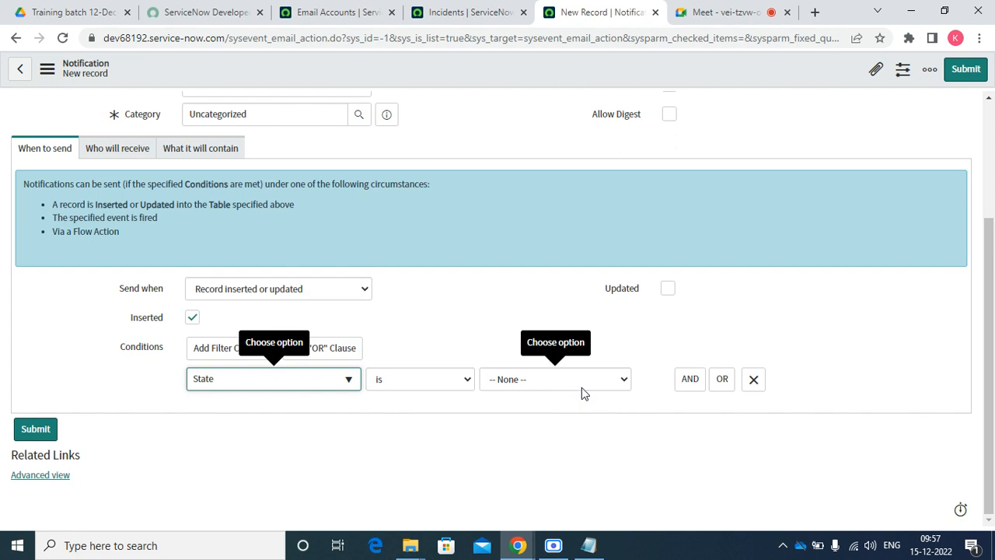
left_click(582, 381)
left_click(542, 411)
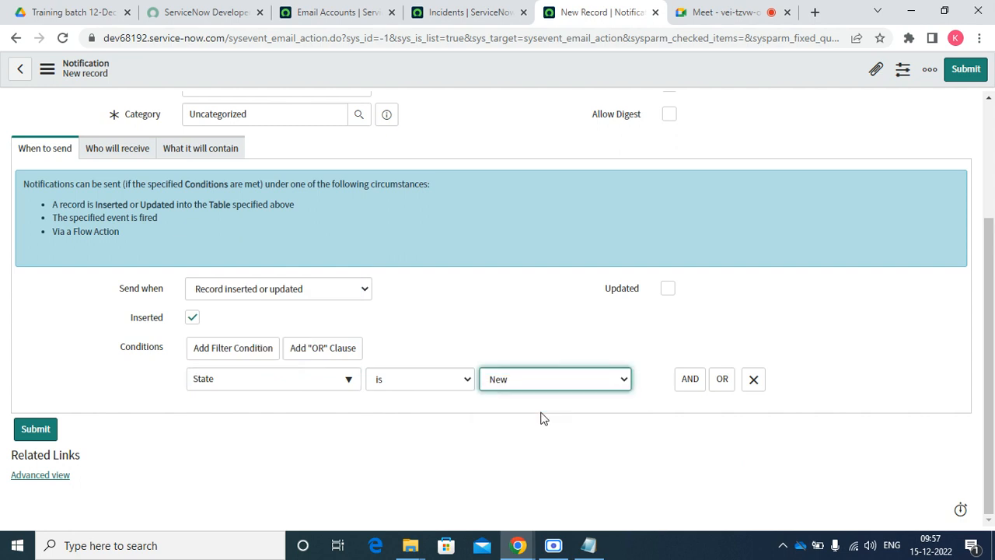
left_click(511, 351)
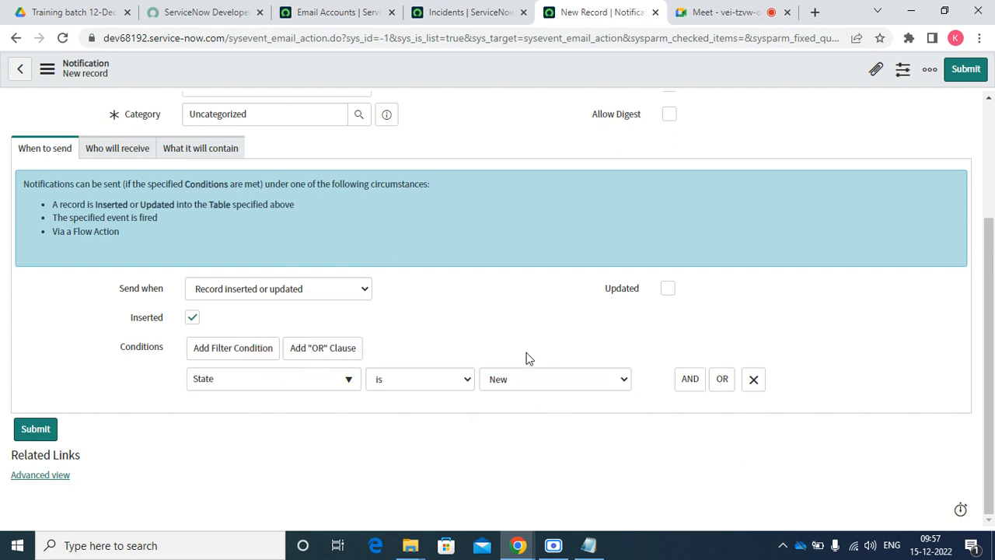
left_click(102, 150)
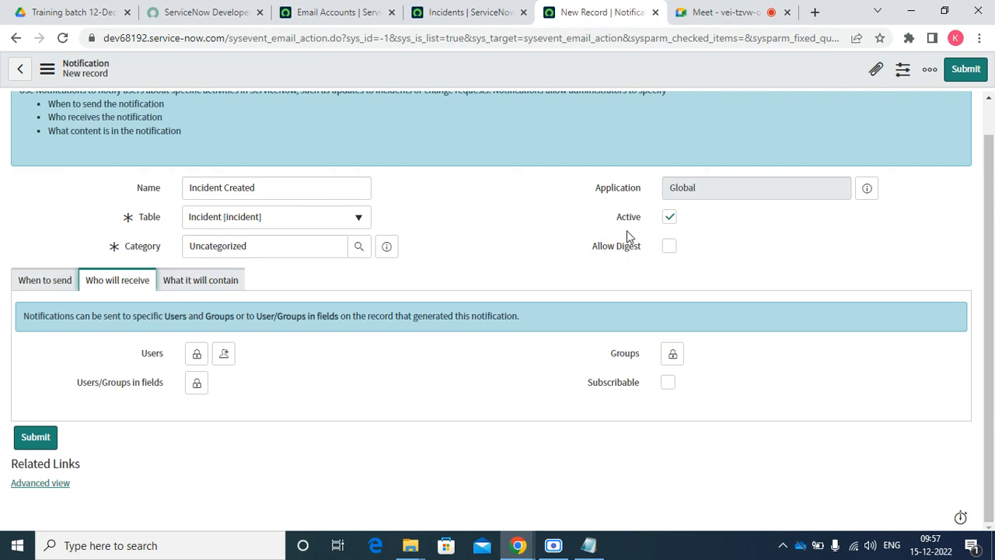
Browse the Users recipient lookup but leave Users empty
left_click(197, 354)
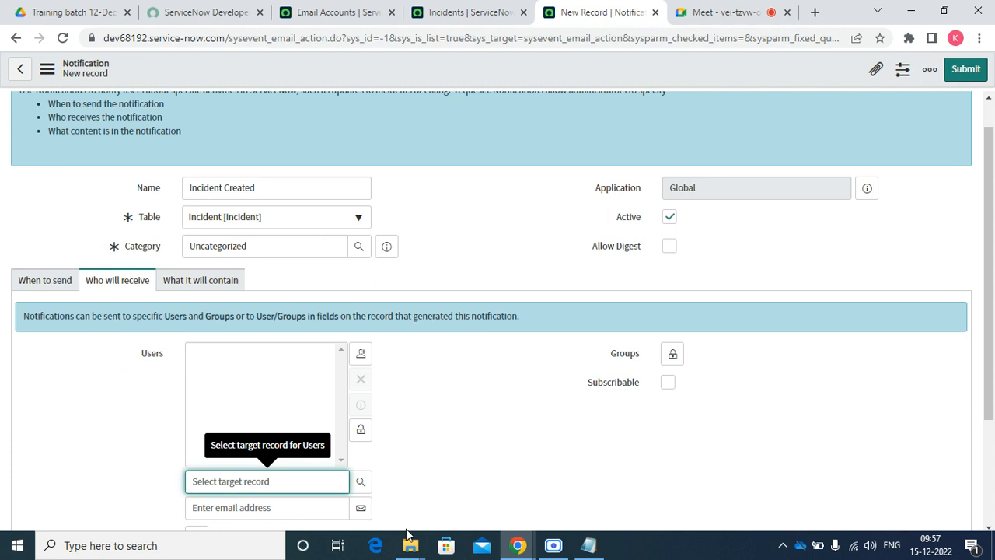
left_click(364, 484)
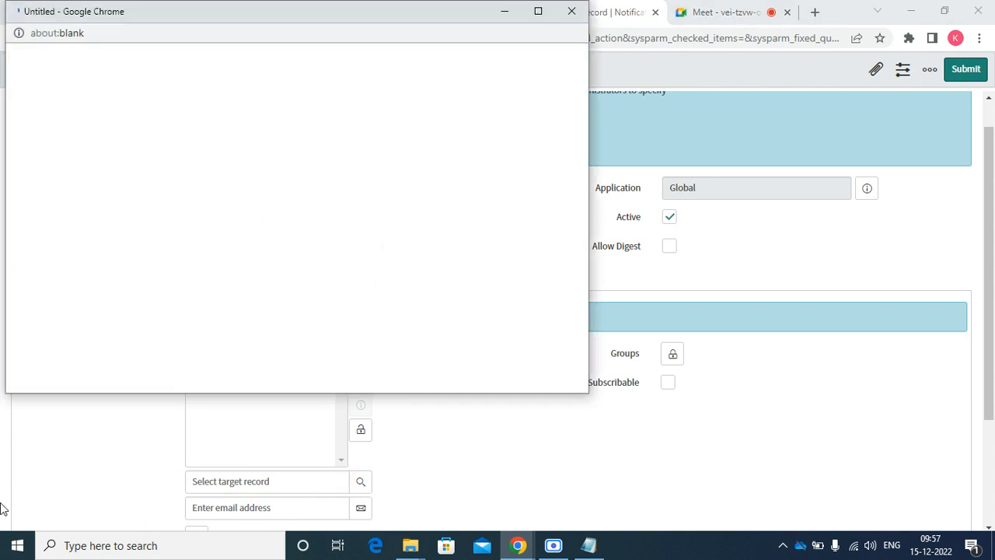
left_click(573, 12)
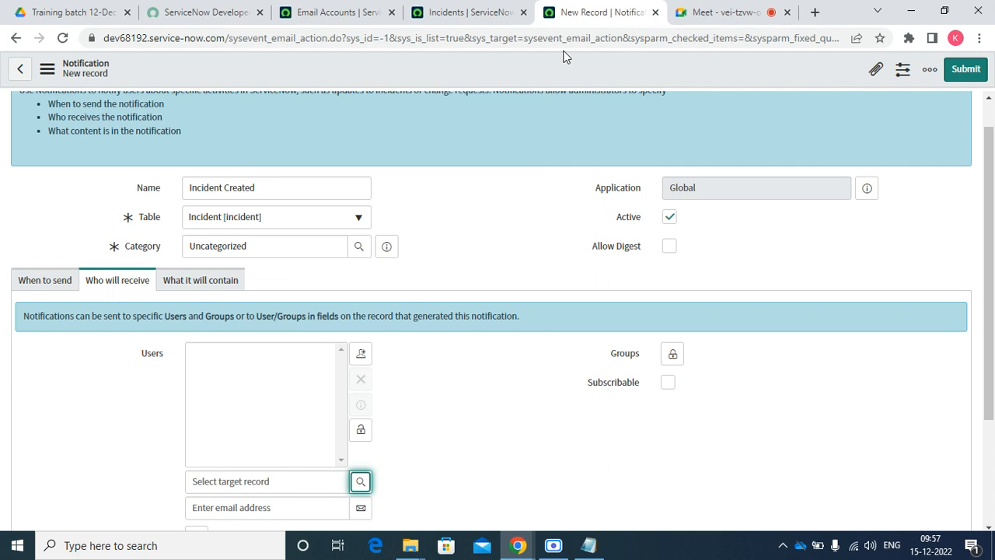
left_click(360, 430)
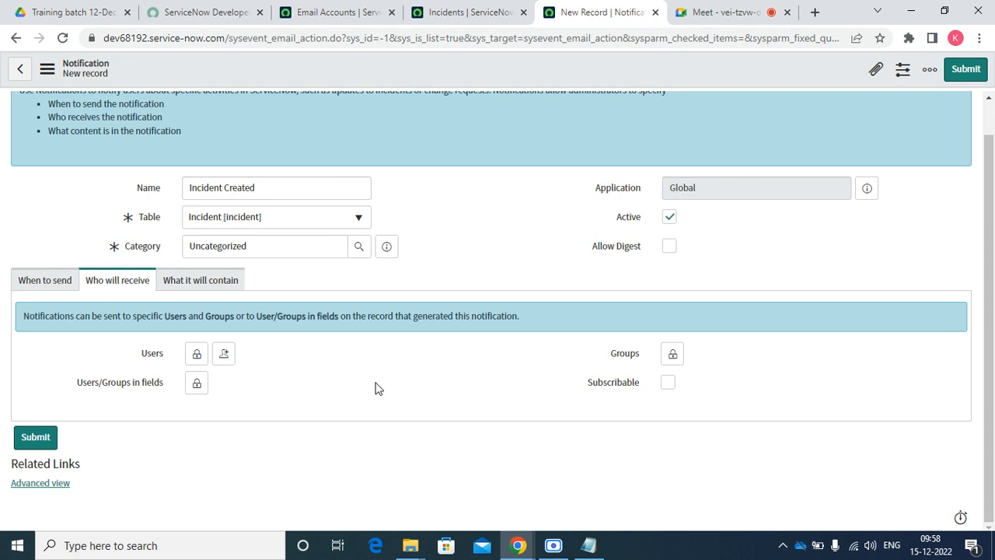
left_click(197, 353)
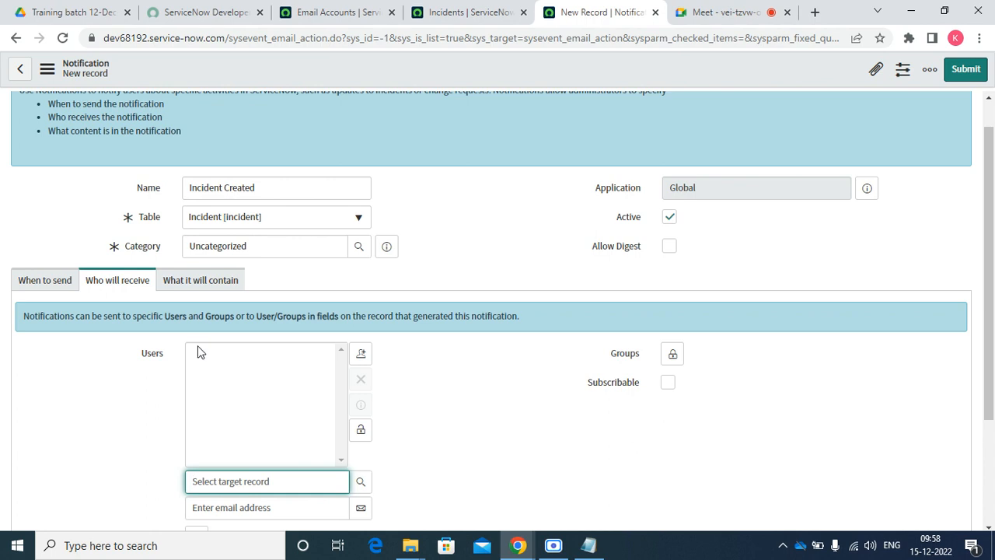
left_click(361, 484)
scroll(225, 282, "down", 4)
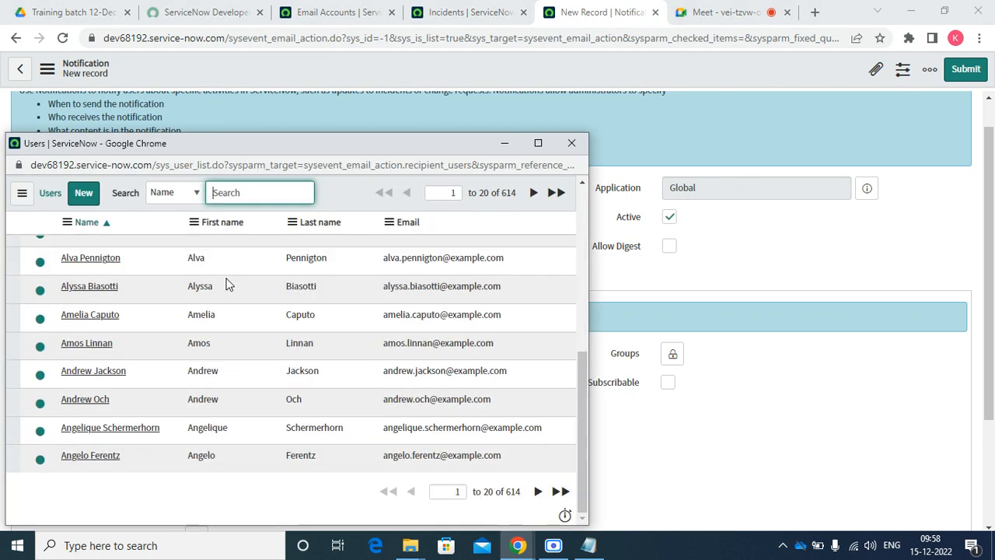
left_click(583, 143)
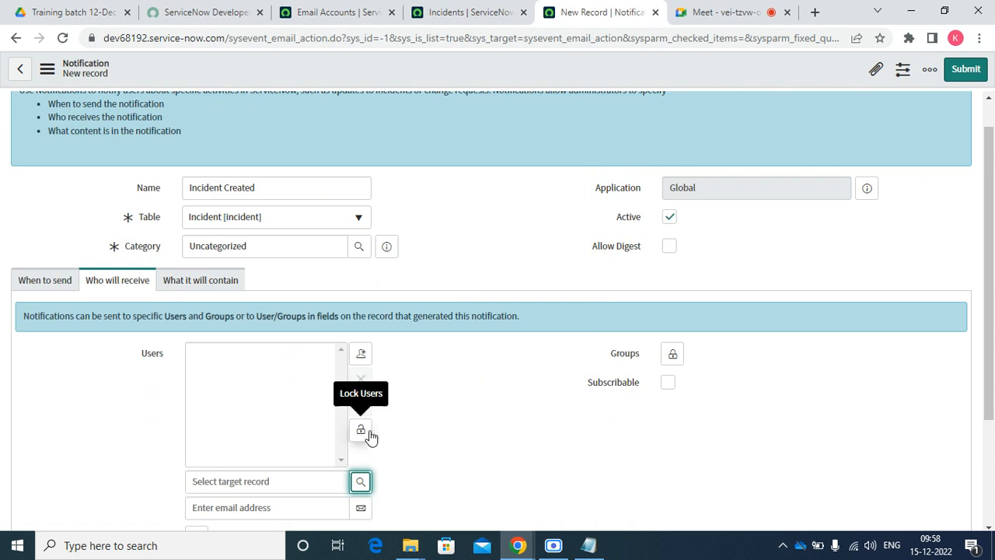
left_click(364, 432)
Leave Groups recipients empty and bring up the Users/Groups in fields list
left_click(673, 354)
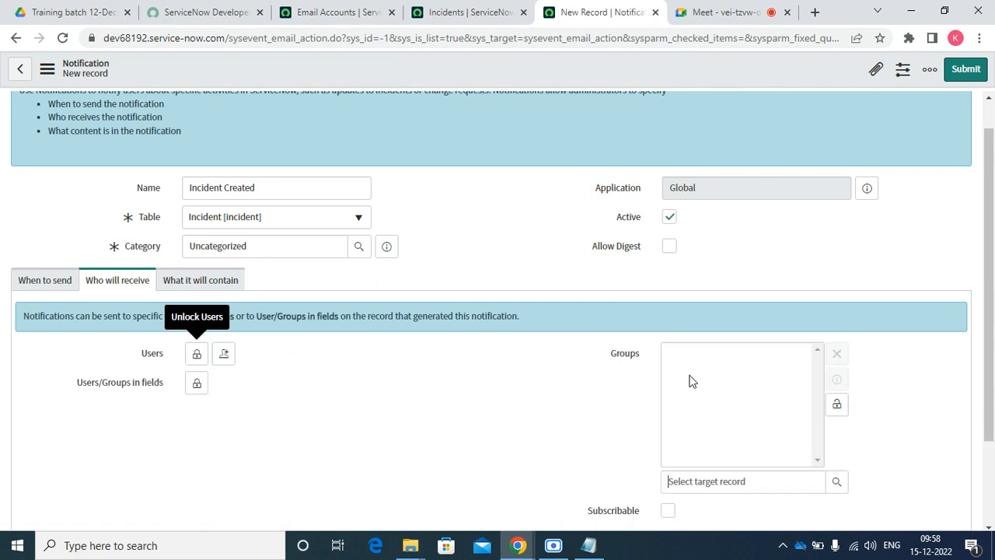
left_click(837, 482)
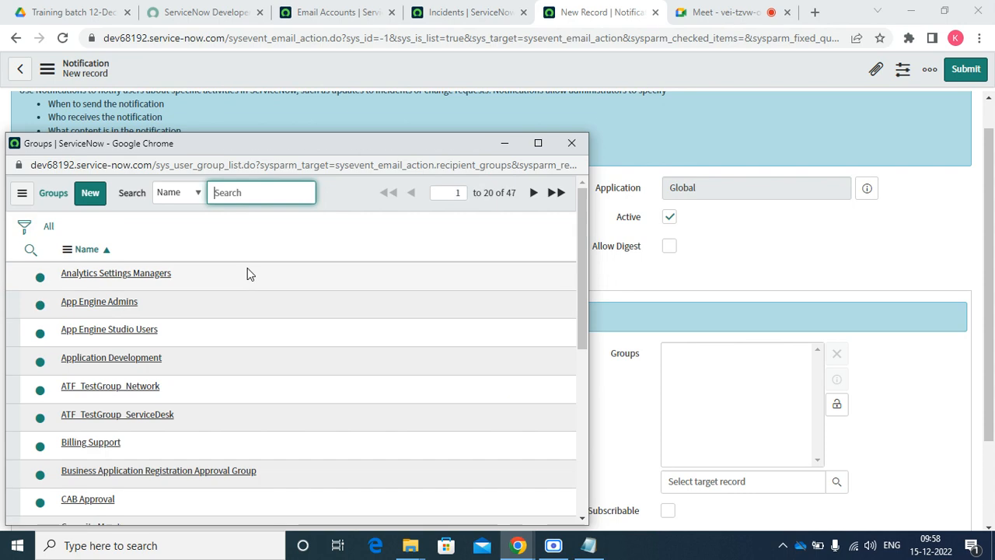
scroll(233, 311, "down", 5)
left_click(568, 145)
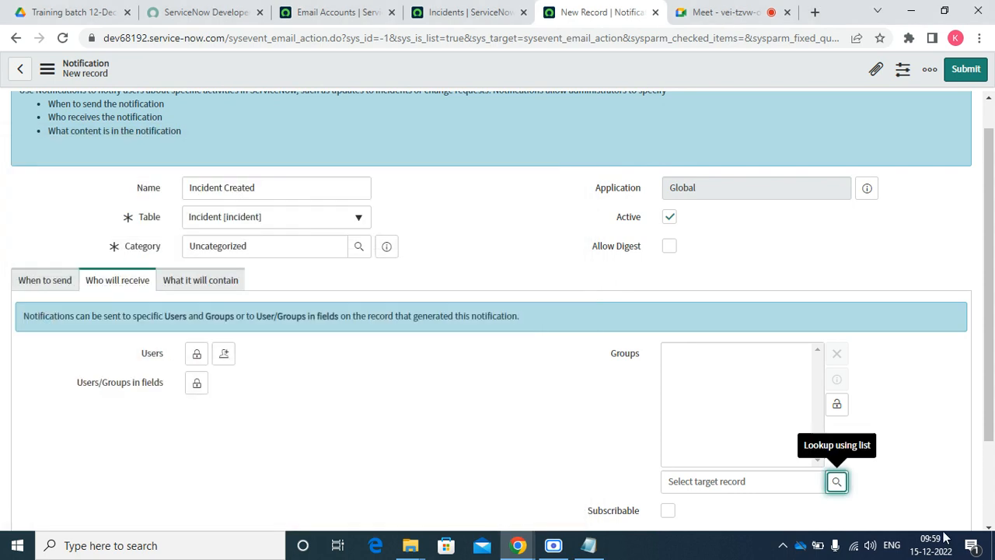
left_click(837, 407)
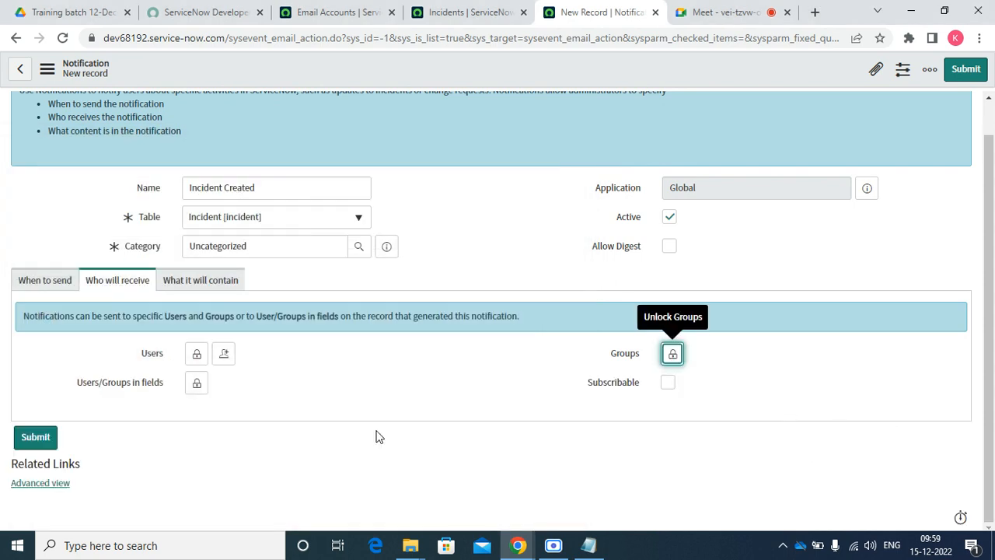
left_click(196, 389)
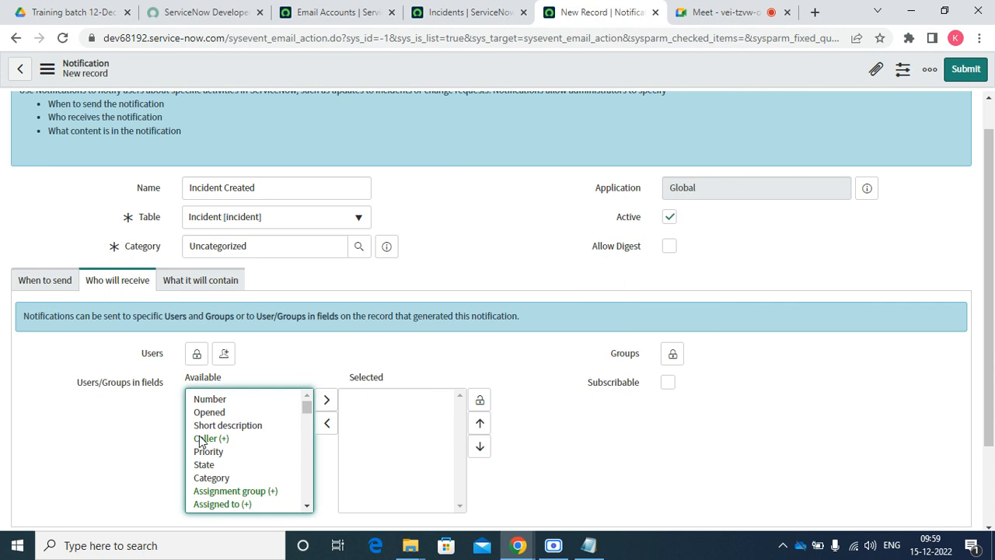
Add Caller as a recipient under Users/Groups in fields
left_click(479, 401)
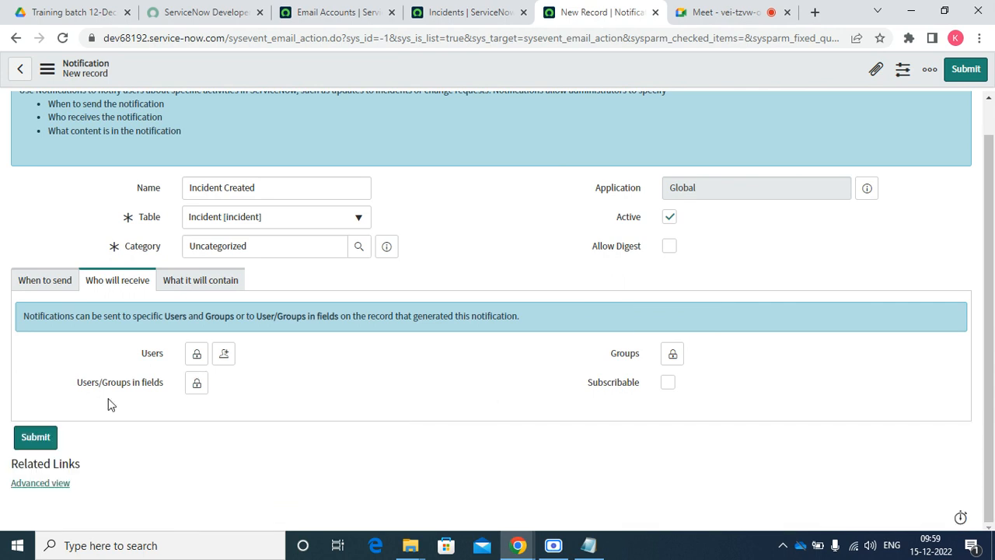
left_click_drag(70, 384, 203, 391)
left_click(200, 388)
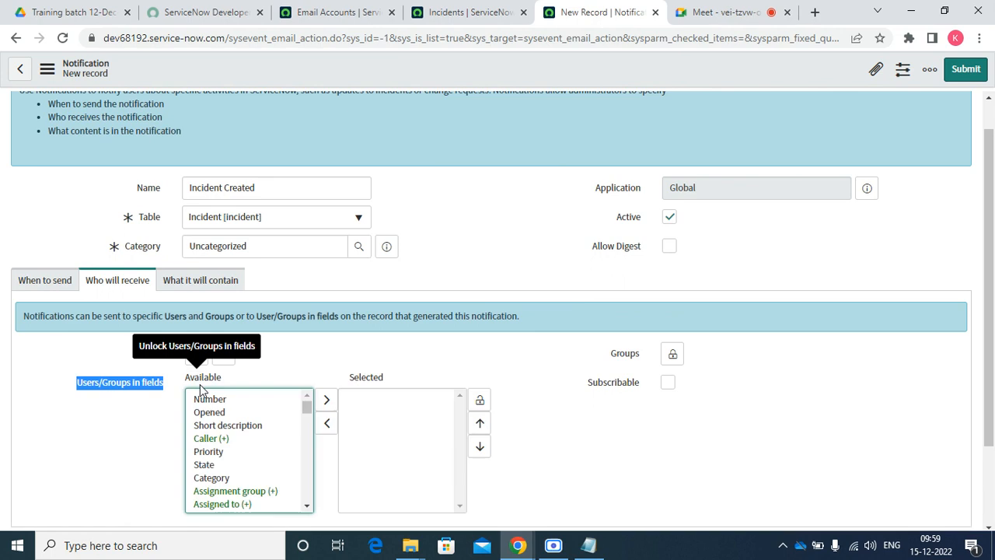
left_click(204, 439)
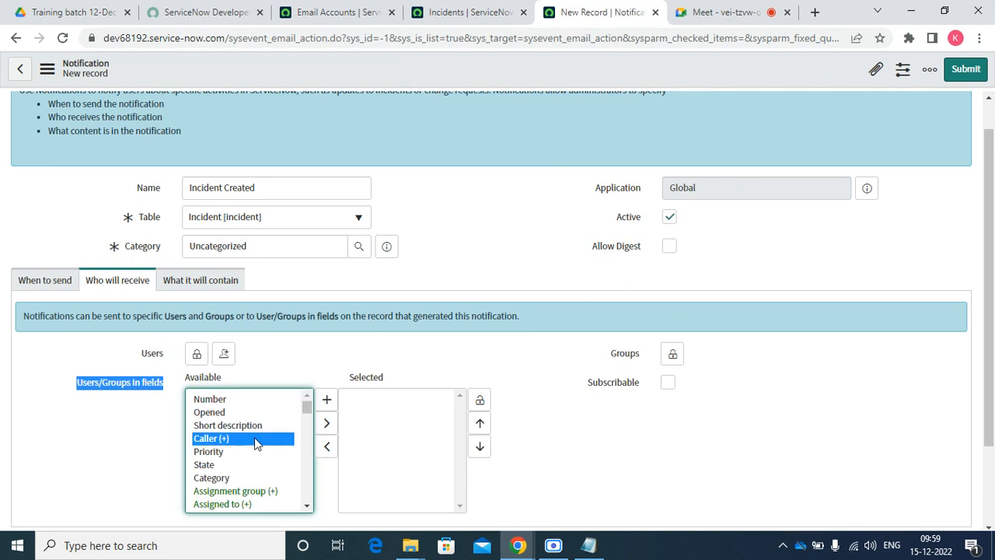
left_click(327, 423)
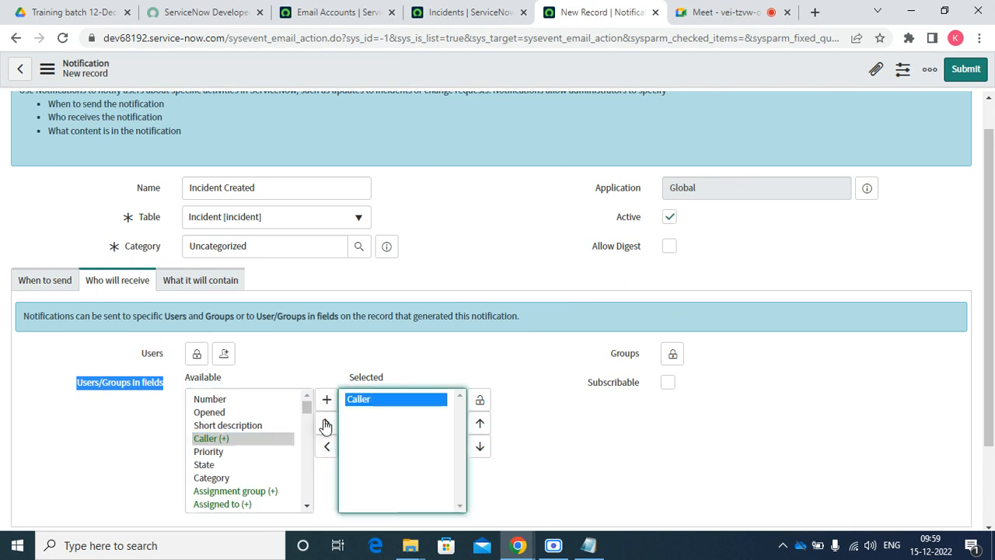
left_click(482, 402)
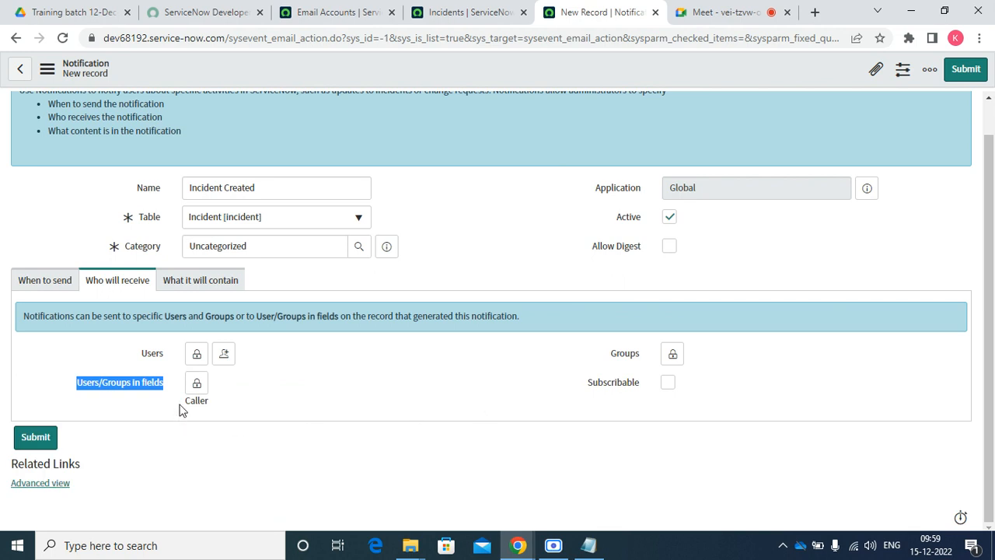
Briefly add Assignment group, then remove it so Caller is the only recipient field
left_click_drag(180, 405, 217, 418)
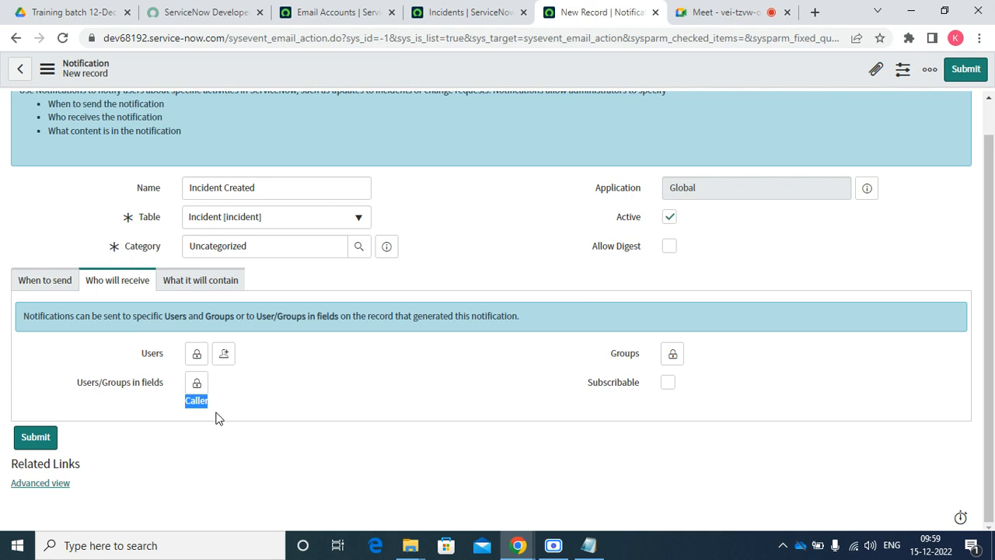
left_click(196, 384)
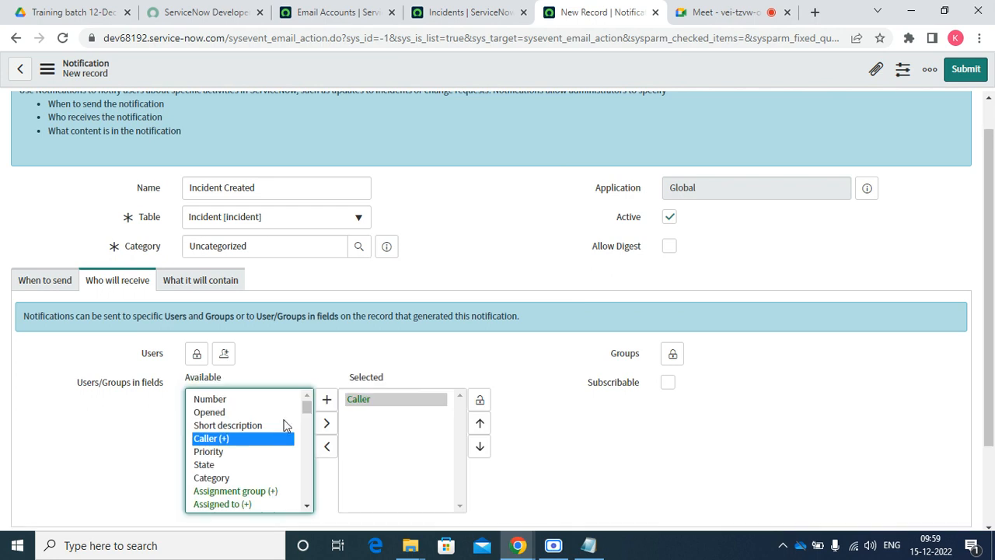
left_click(264, 491)
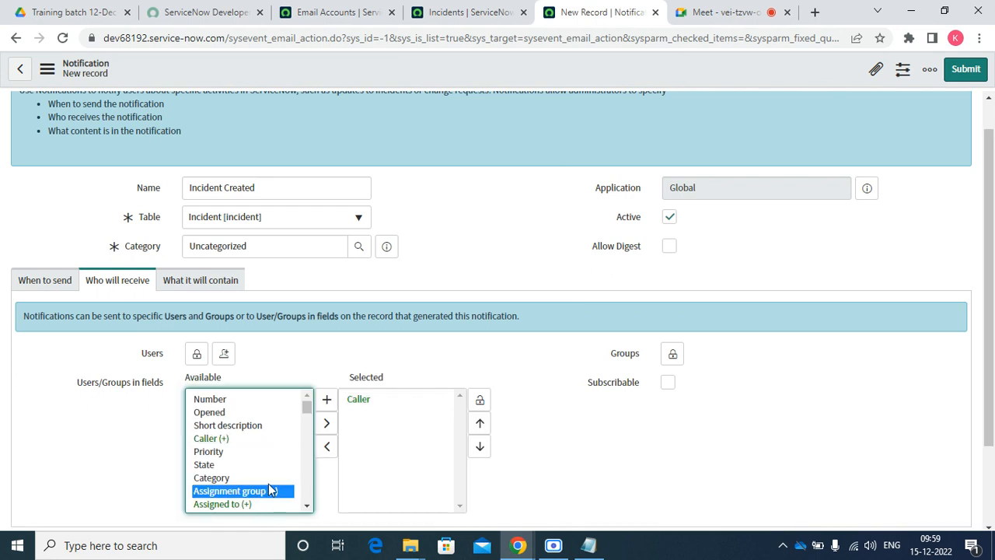
left_click(326, 426)
left_click(482, 400)
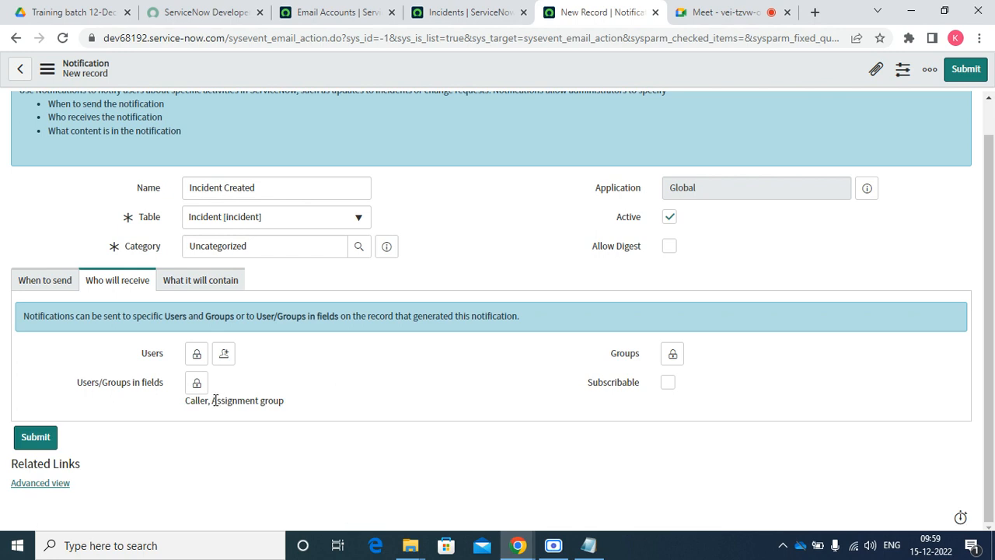
left_click_drag(212, 400, 309, 424)
left_click_drag(176, 402, 217, 401)
left_click(196, 383)
left_click(328, 446)
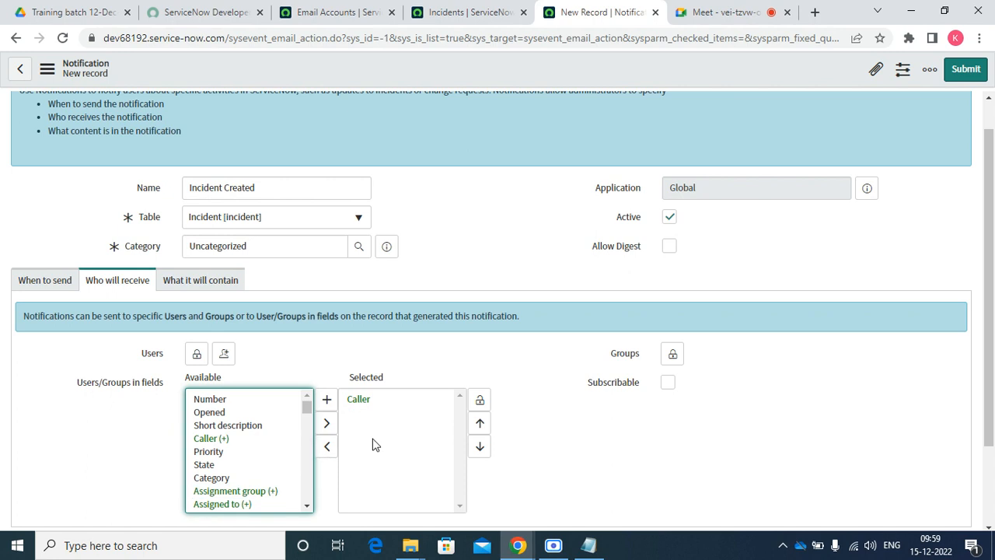
left_click(480, 399)
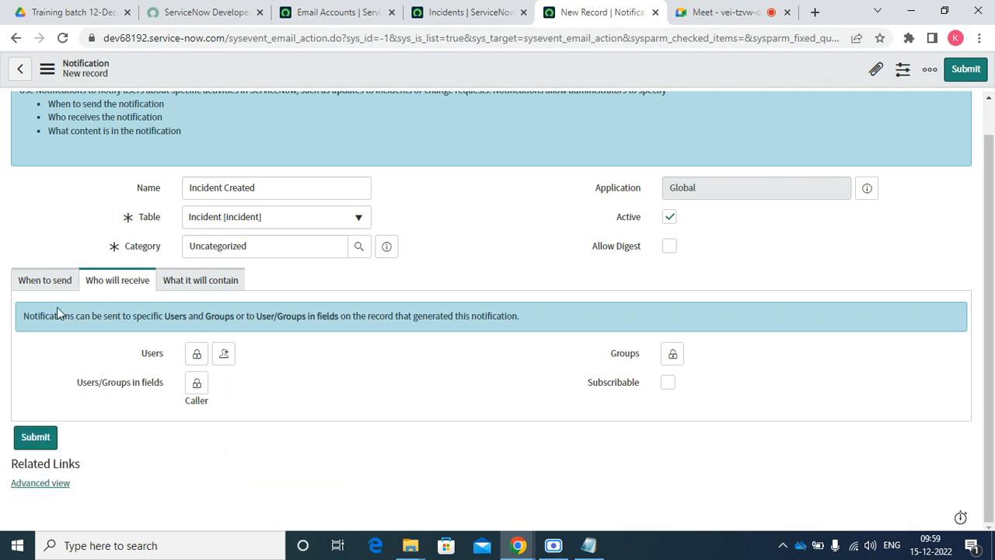
left_click(48, 286)
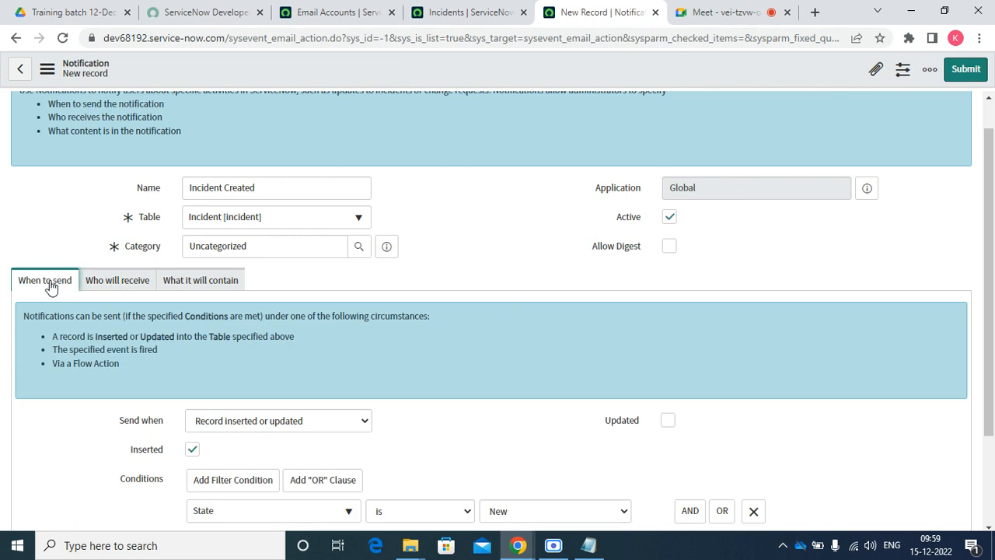
Recheck When to send, keeping 'Record inserted or updated', then view the What it will contain settings
left_click(124, 291)
left_click(196, 284)
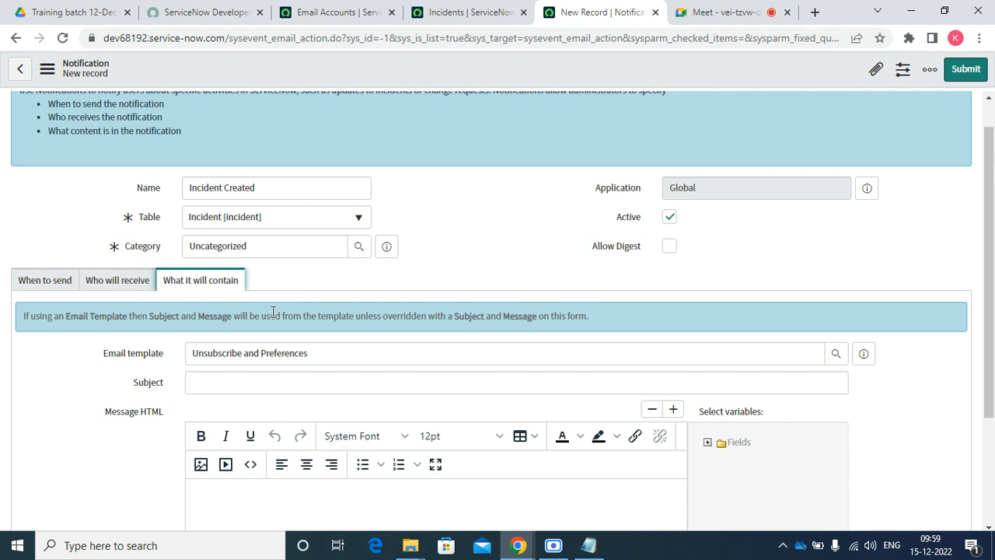
left_click(41, 283)
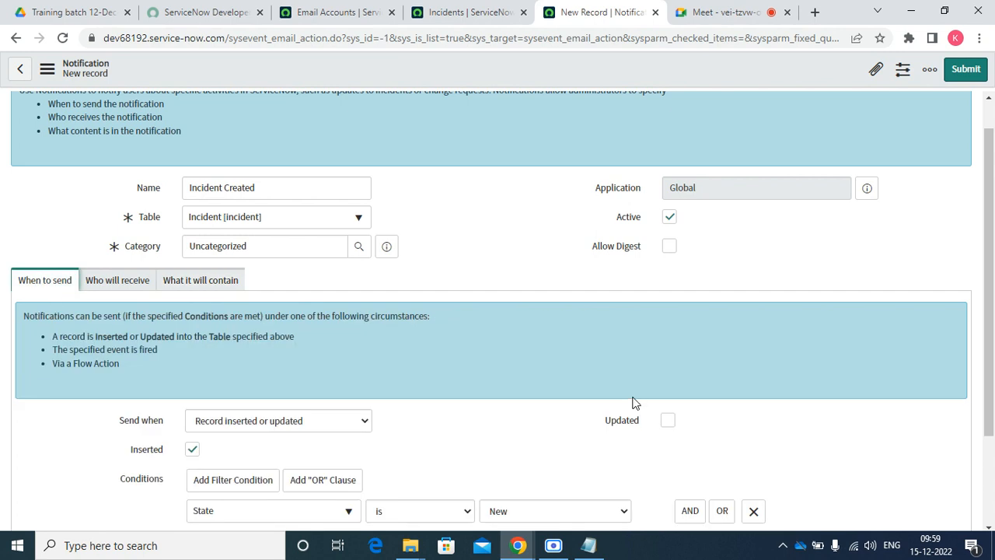
scroll(631, 400, "down", 2)
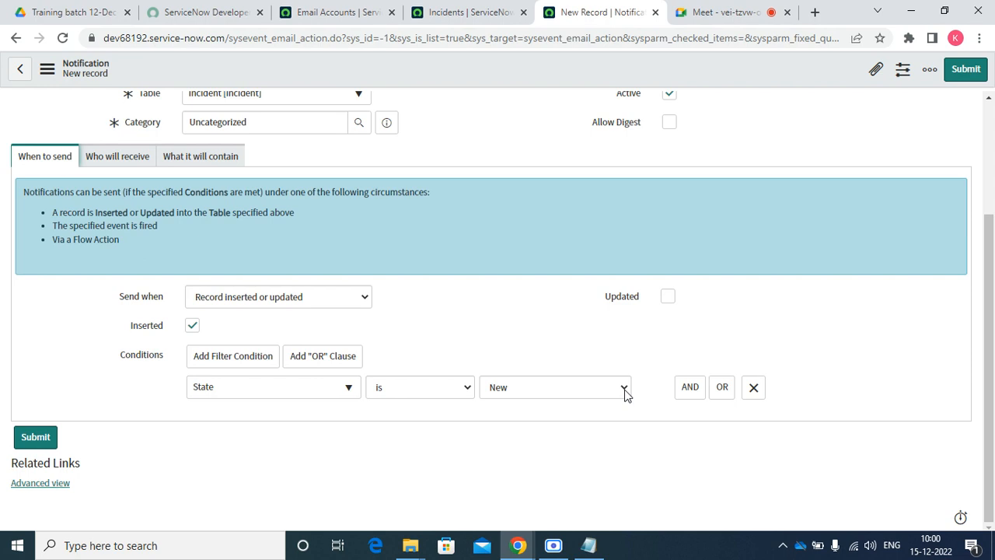
left_click(290, 298)
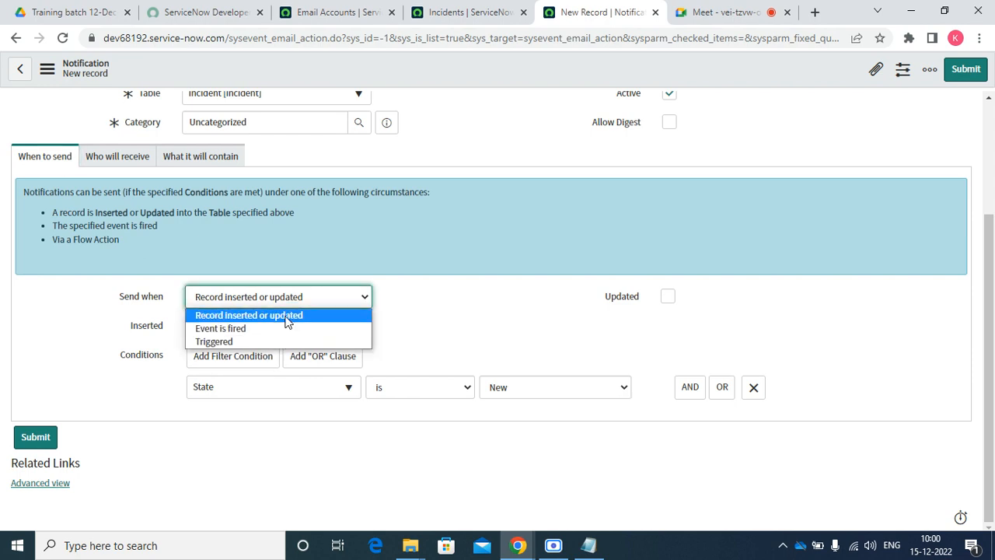
left_click(533, 302)
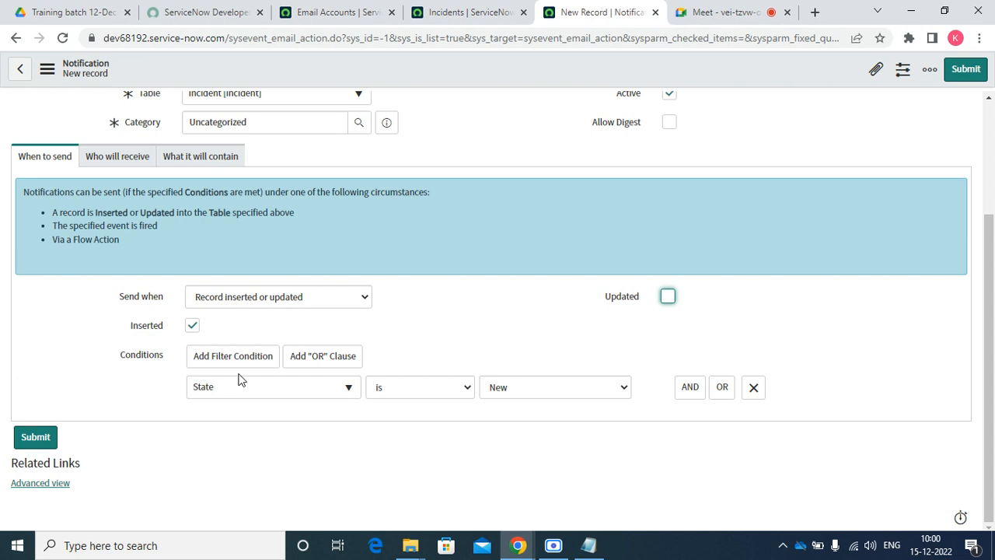
left_click(116, 155)
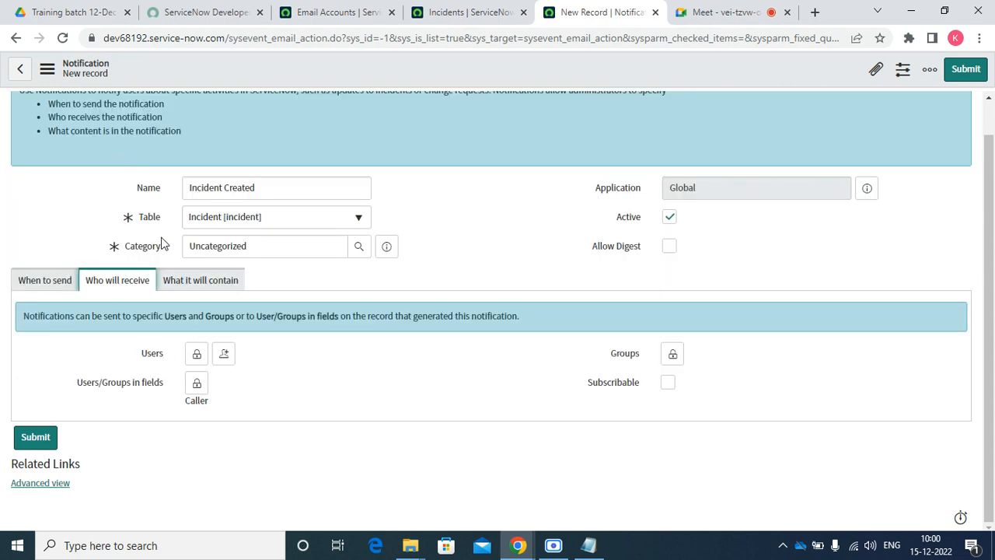
left_click(190, 289)
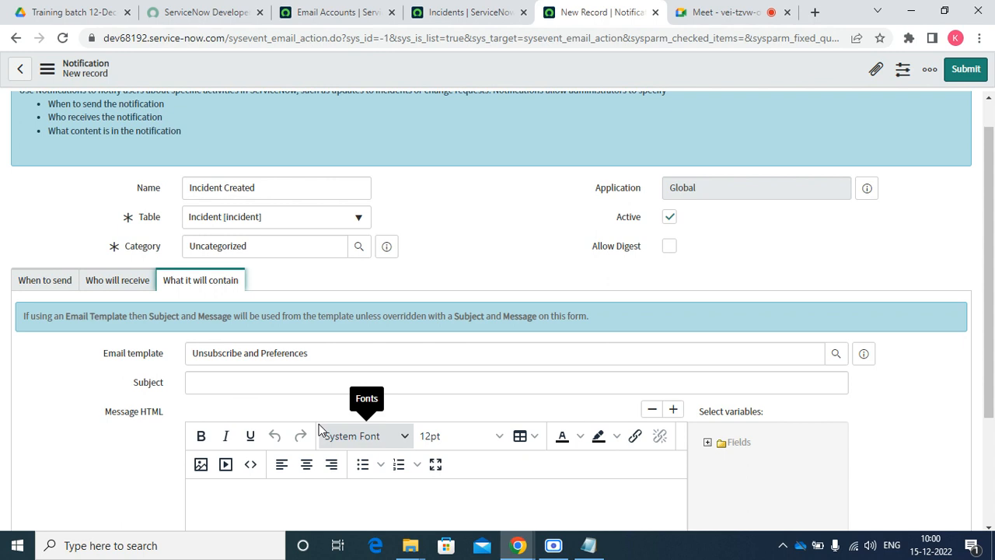
Type the Subject 'Incident ${number} has been created', fixing typos along the way
scroll(303, 424, "down", 2)
left_click(222, 340)
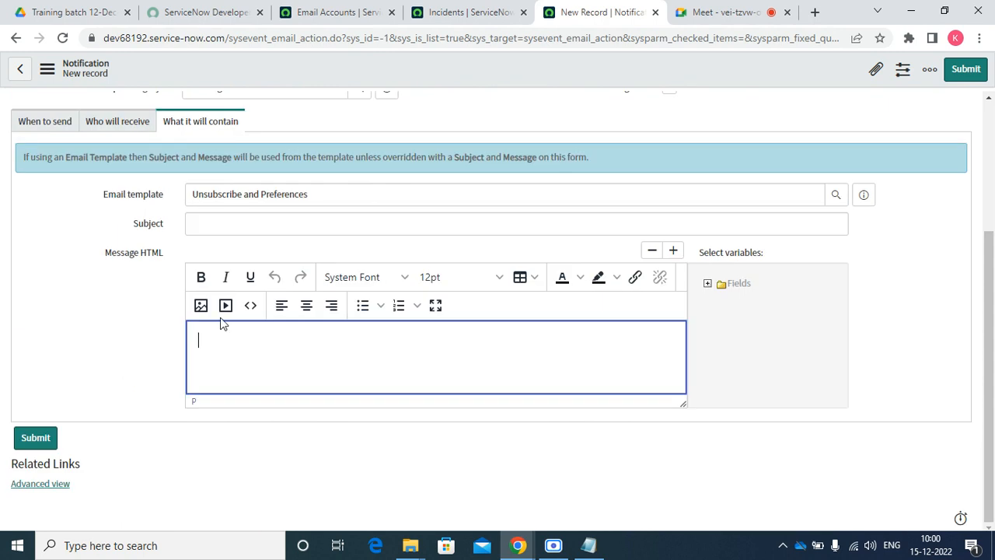
left_click(200, 223)
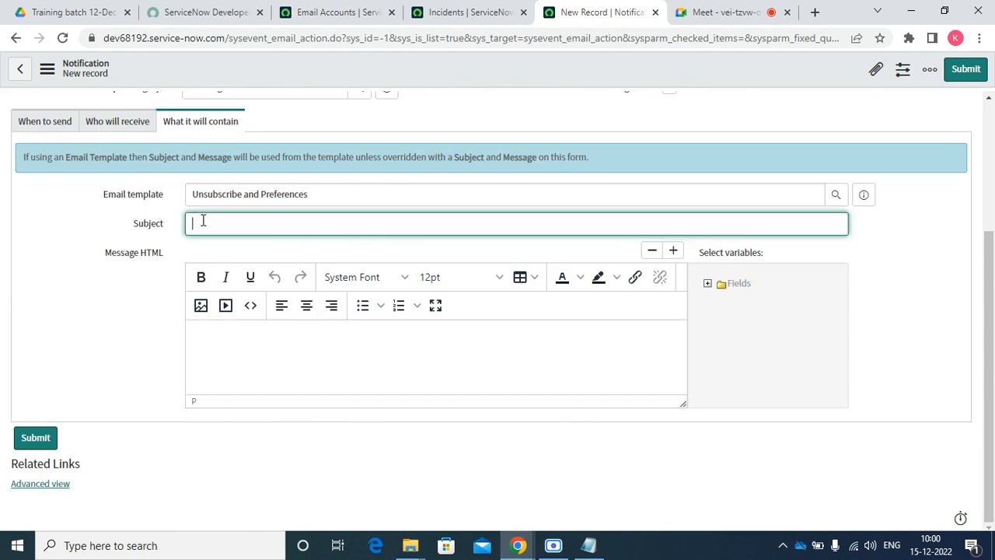
type("IncidentS{number} has been creaed")
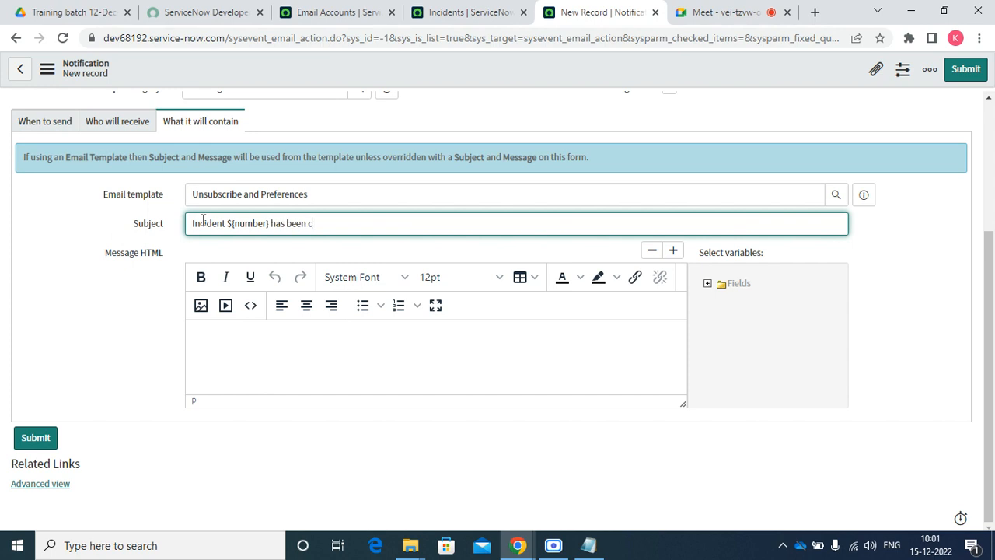
key("BackSpace")
key("BackSpace")
key("BackSpace")
type("ated")
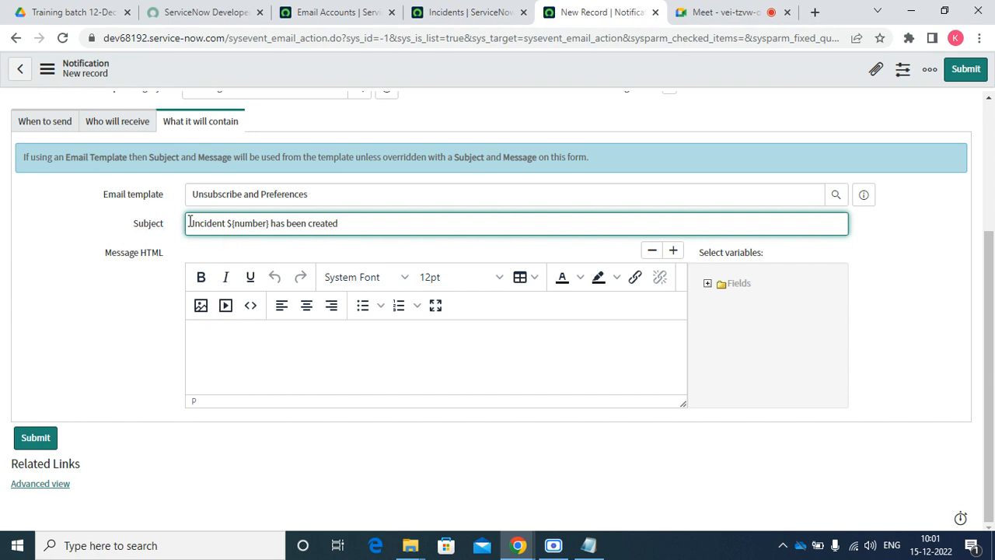
Prefix the subject so it reads 'On behalf of you Incident ${number} has been created'
left_click_drag(189, 223, 398, 203)
left_click(372, 219)
type("On be")
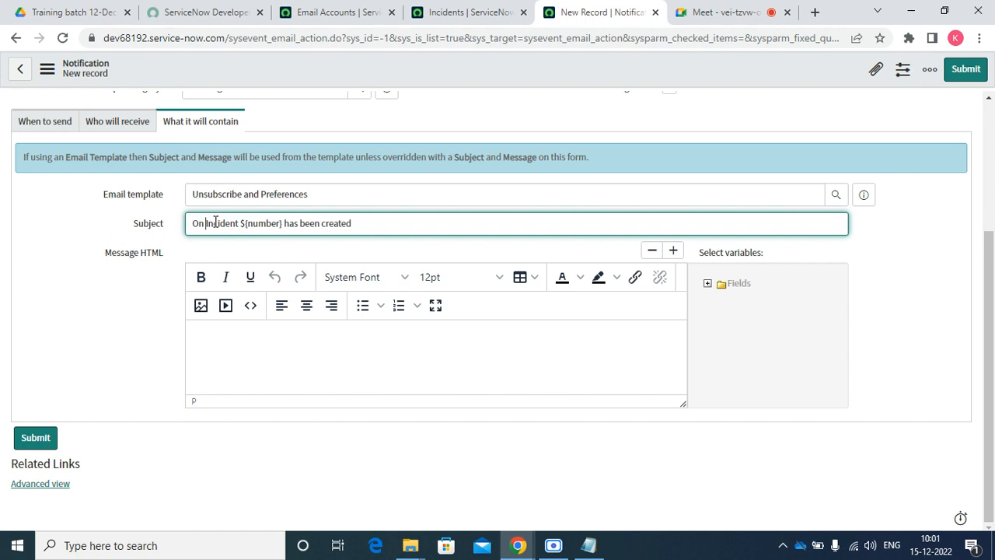
type("hakf o")
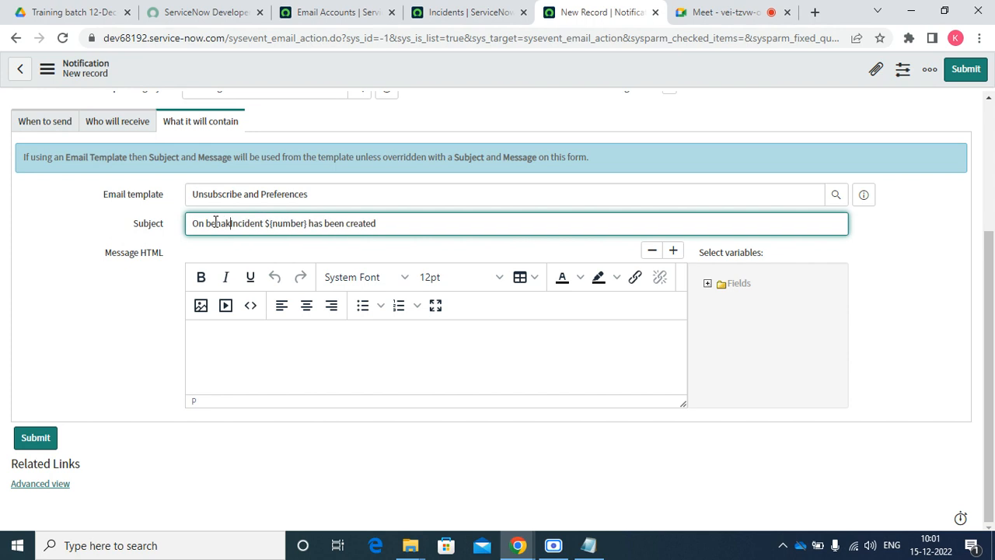
key("BackSpace")
key("BackSpace")
key("BackSpace")
key("BackSpace")
type("lf of ")
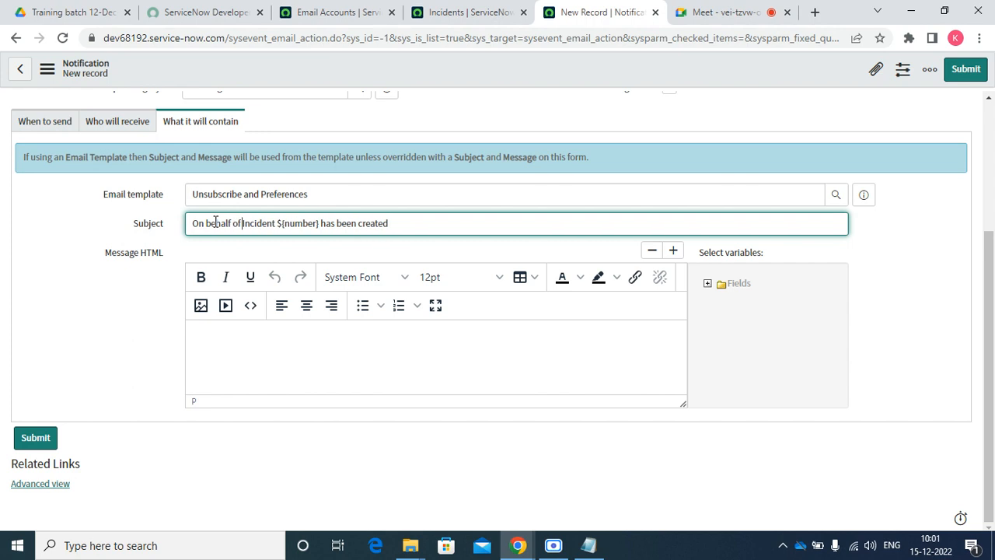
type("you")
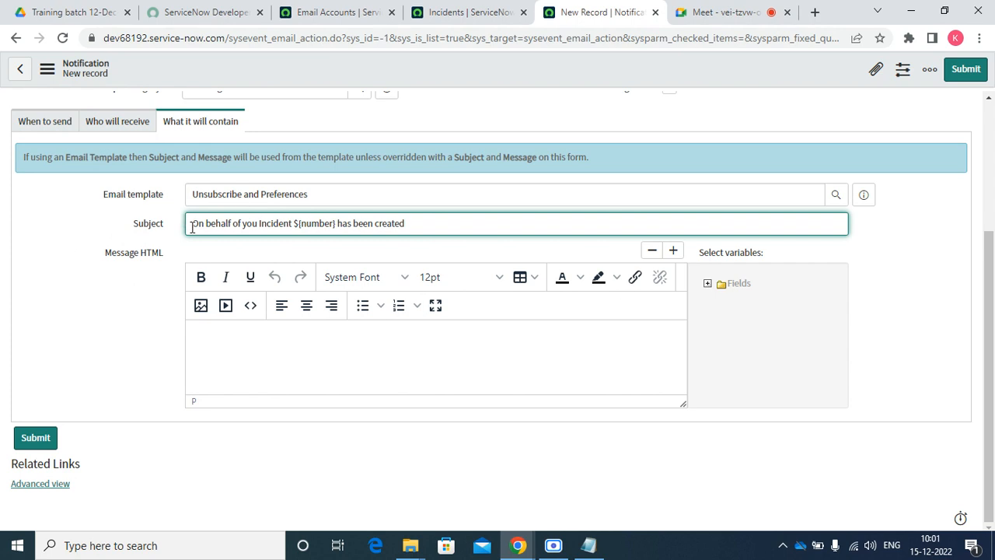
left_click_drag(193, 223, 463, 218)
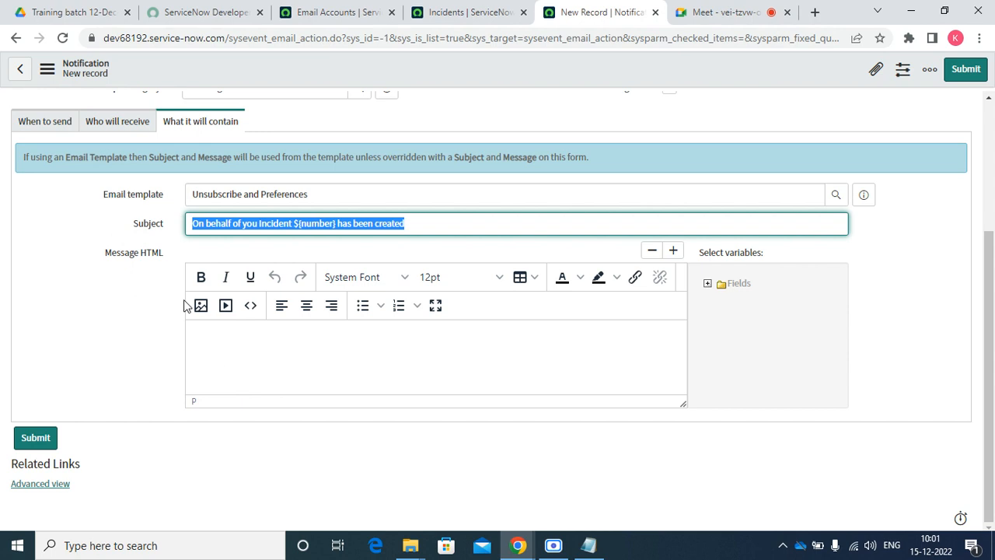
Start the message body with the greeting 'Dear ${caller_id},' using the Caller field variable
left_click(199, 336)
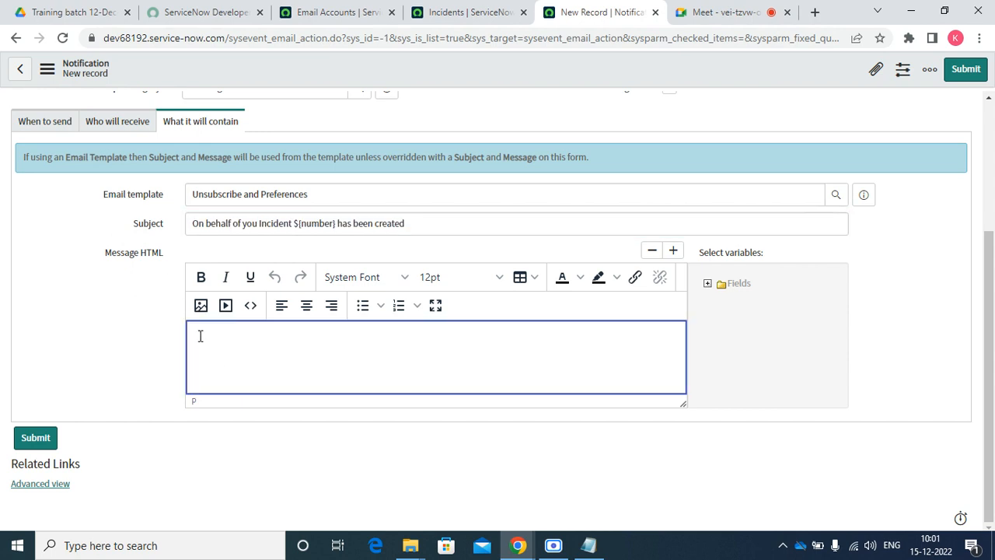
left_click_drag(106, 254, 164, 247)
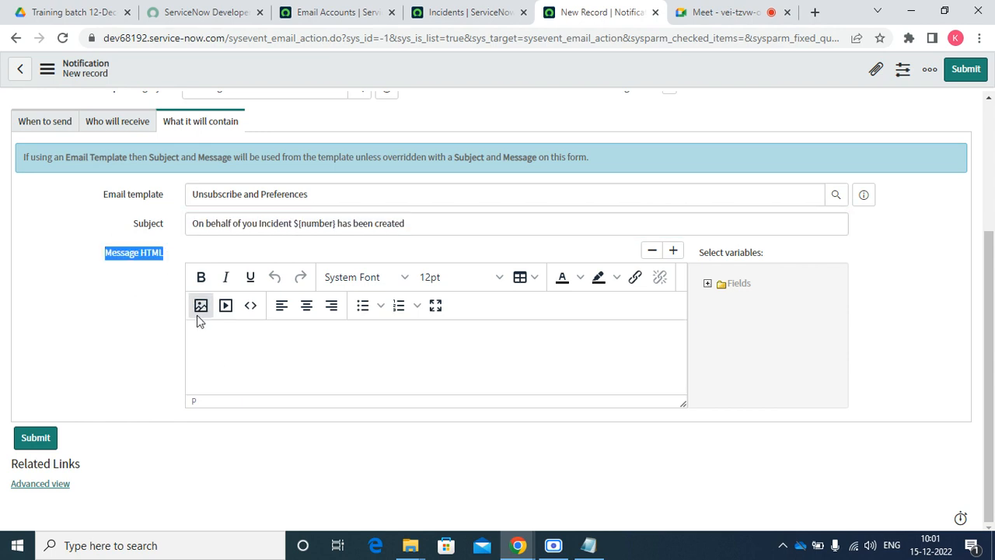
left_click(212, 347)
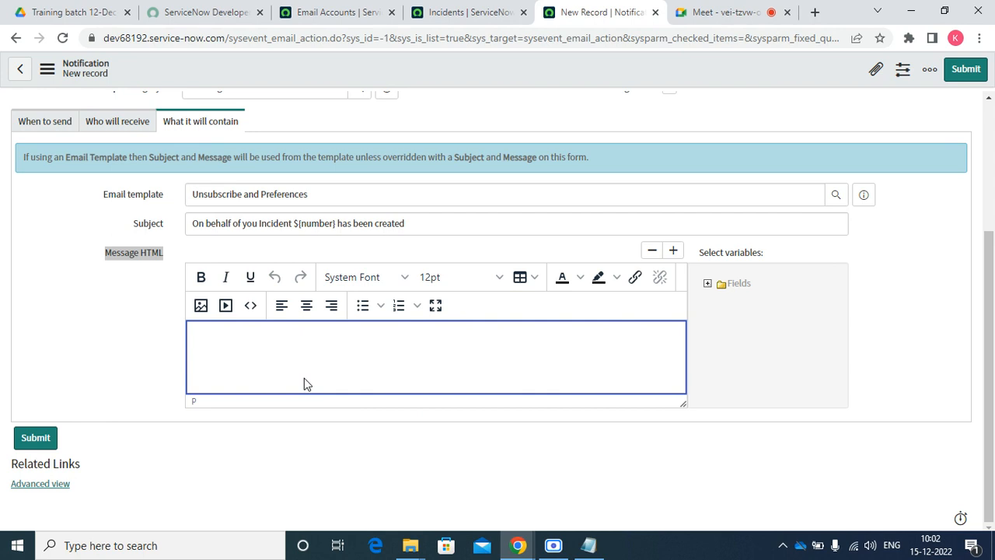
type("Dear")
left_click(708, 283)
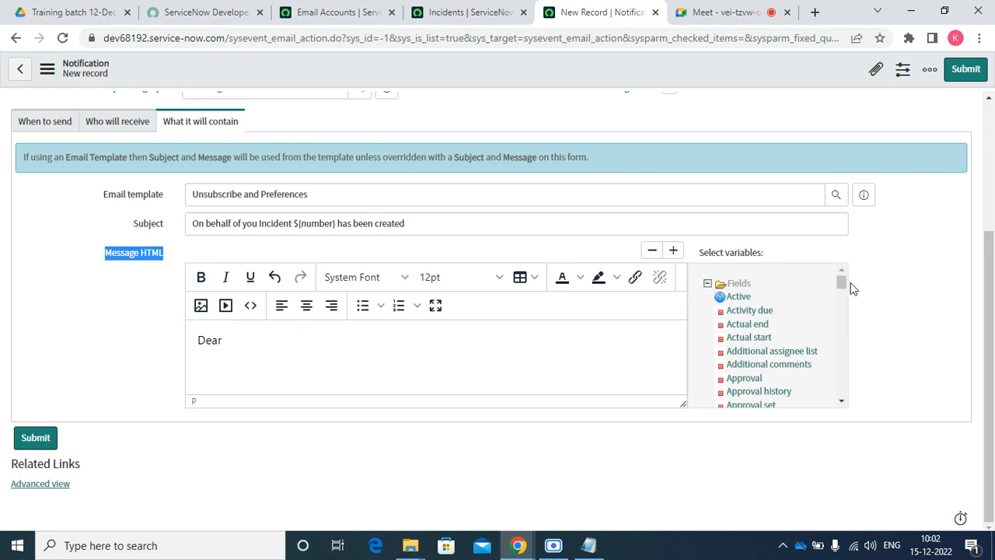
left_click_drag(847, 283, 824, 285)
left_click(750, 305)
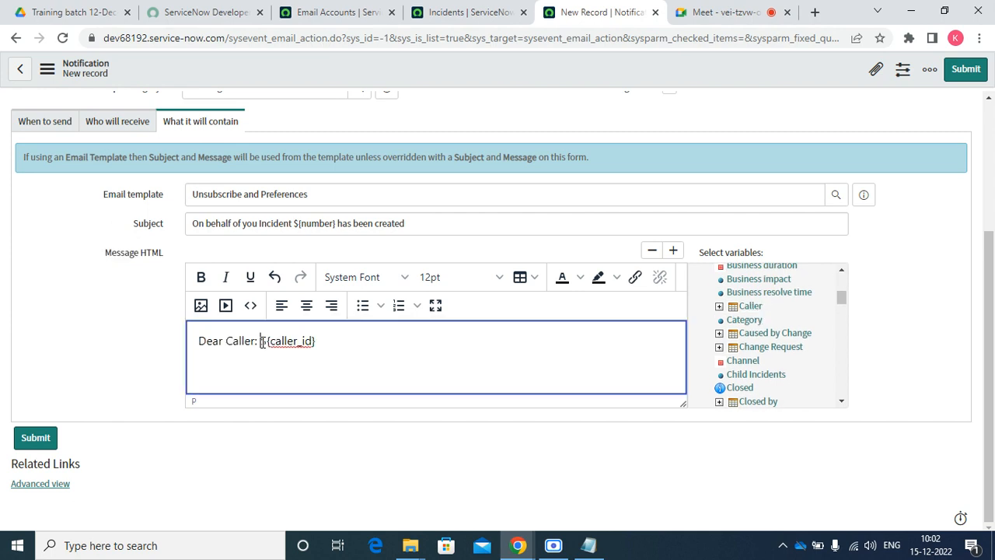
key("BackSpace")
key("BackSpace")
key("BackSpace")
key("BackSpace")
key("BackSpace")
key("BackSpace")
key("BackSpace")
key("BackSpace")
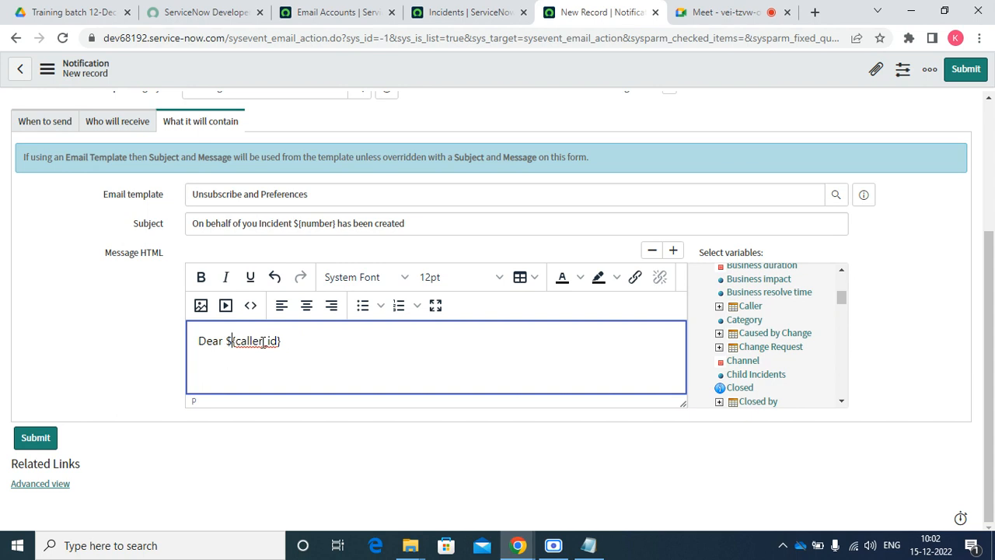
key("Right")
key("Right")
key("Right")
type(",")
key("Return")
Add the line 'An incident has been created with the below details.'
type("AN")
key("BackSpace")
key("BackSpace")
type("n incident has been")
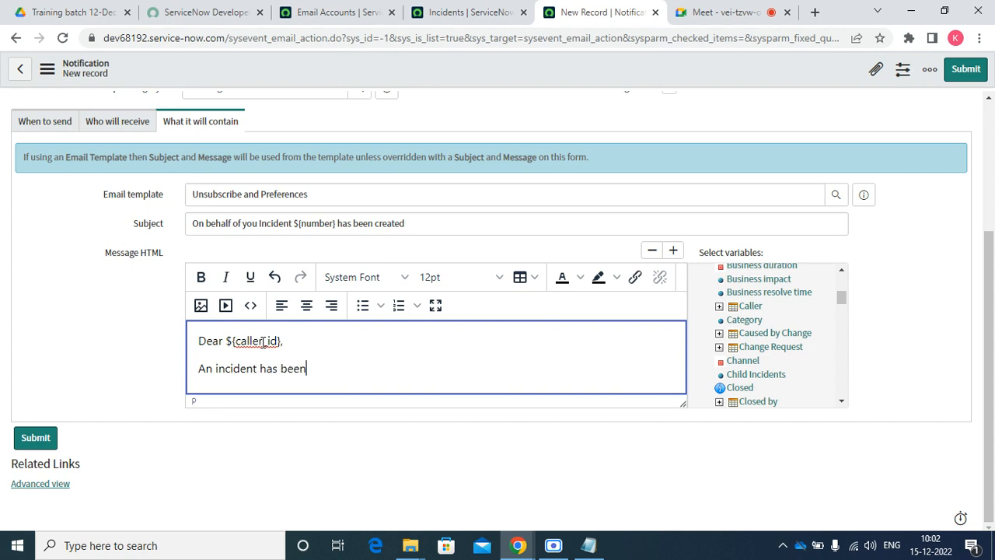
type(" creare")
key("BackSpace")
key("BackSpace")
type("ted and")
key("BackSpace")
key("BackSpace")
key("BackSpace")
key("BackSpace")
type("with the ")
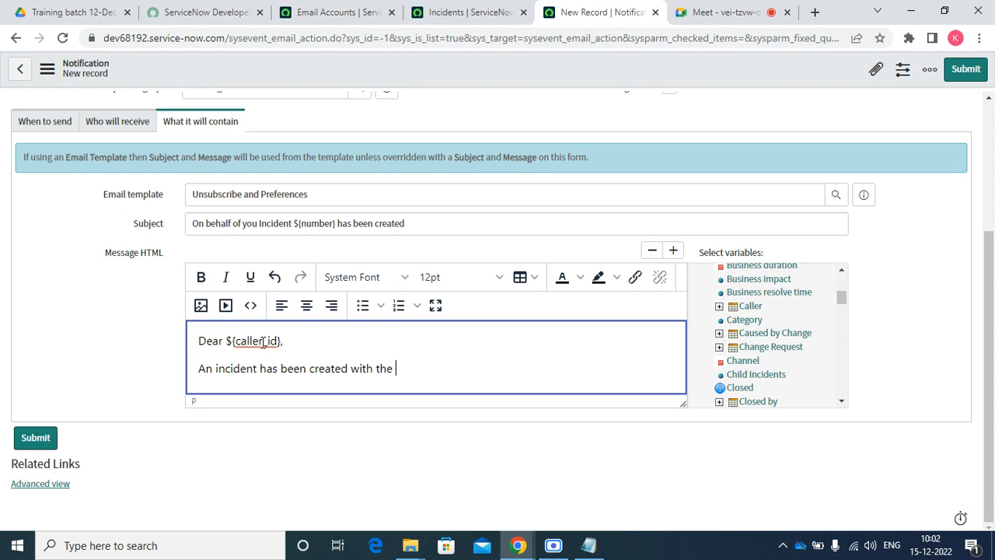
type("below details.")
key("Return")
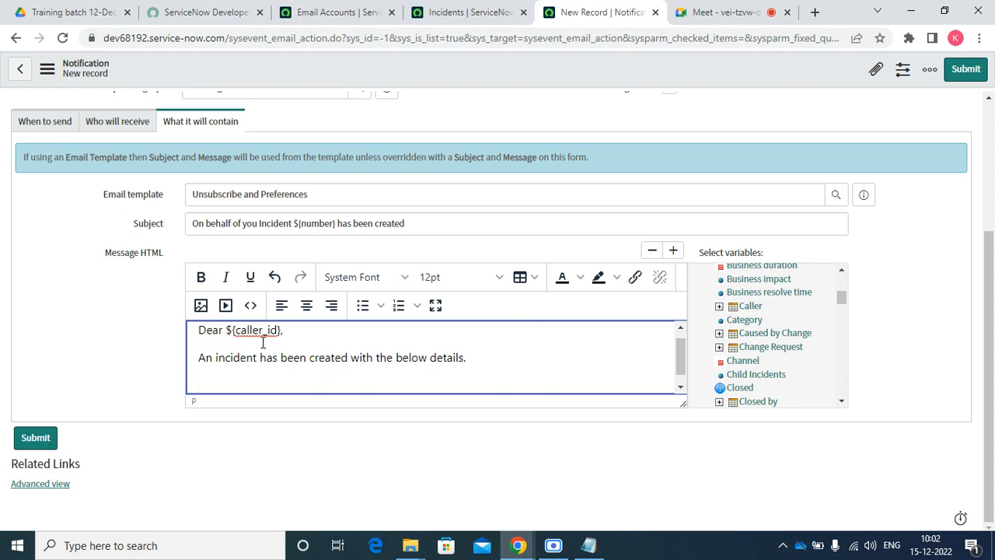
Insert Category and Subcategory variable lines into the message body
left_click(738, 320)
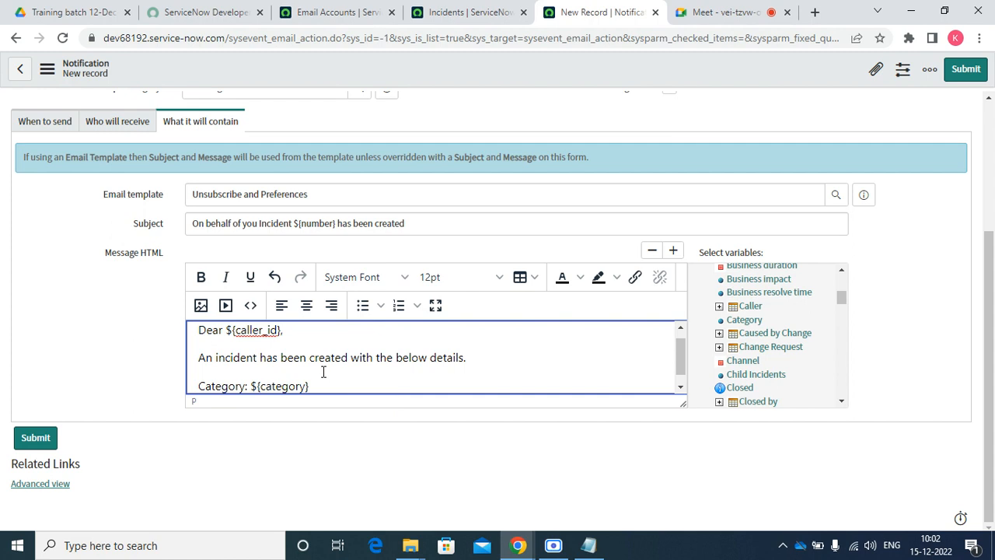
key("Return")
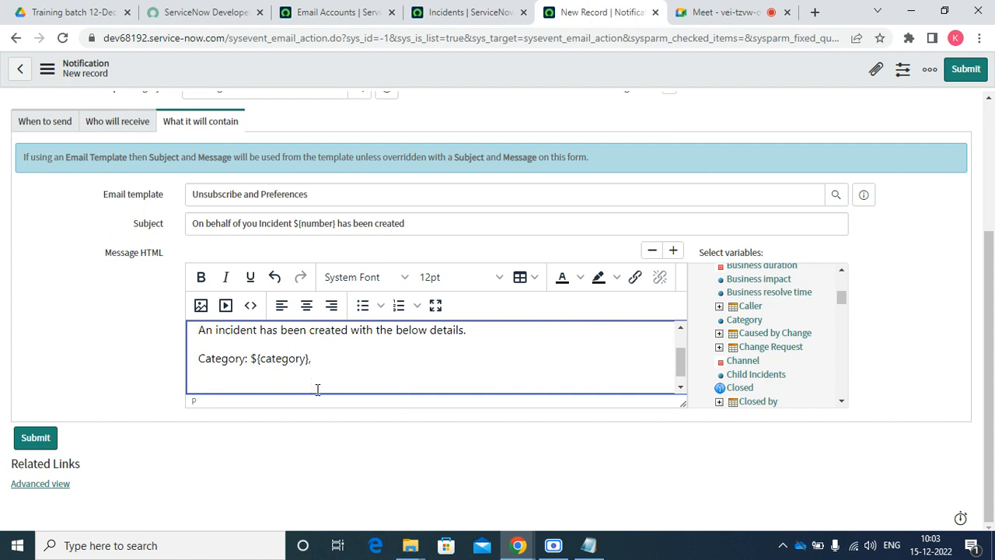
left_click(841, 401)
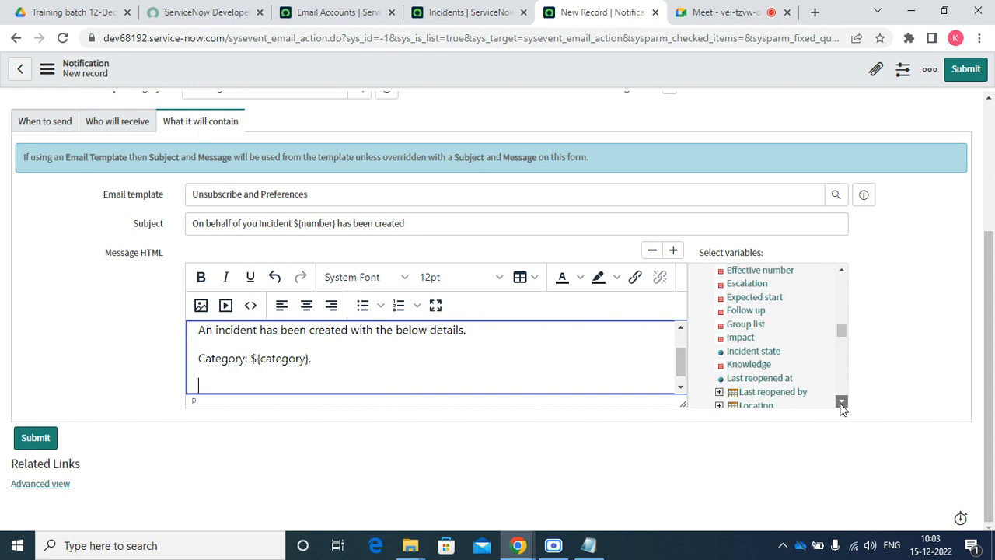
left_click(842, 402)
left_click(842, 403)
left_click(842, 402)
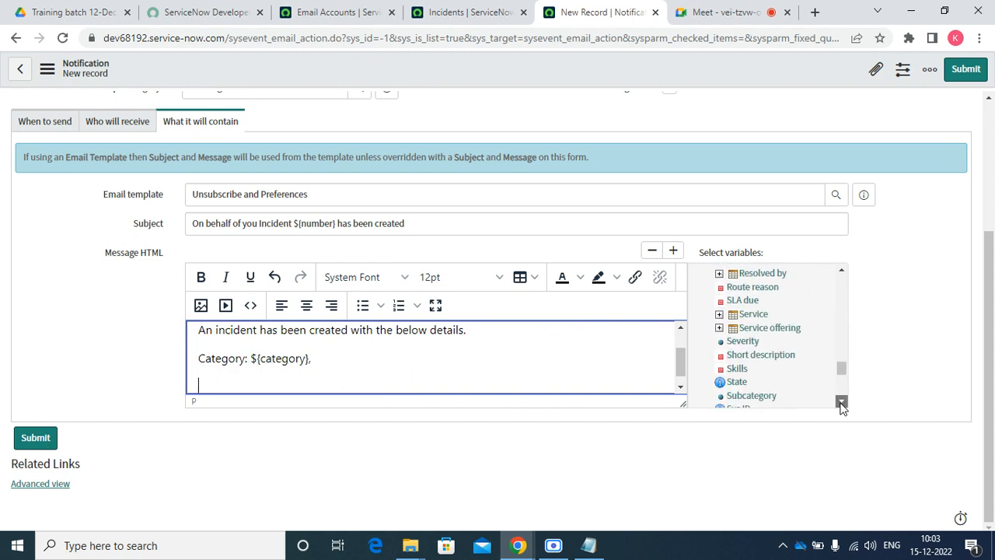
left_click(765, 355)
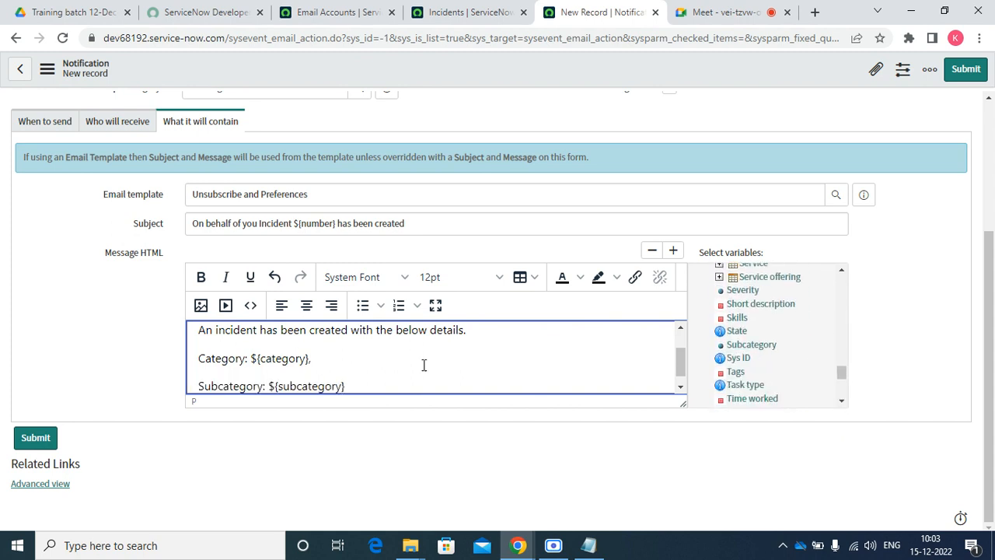
key("Return")
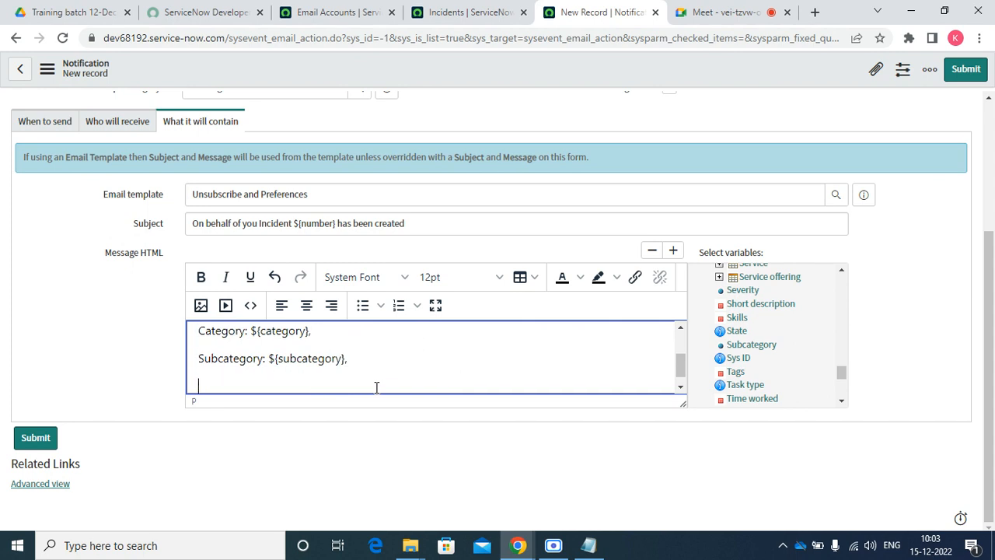
Add Short description and Priority variable lines below them
left_click(768, 305)
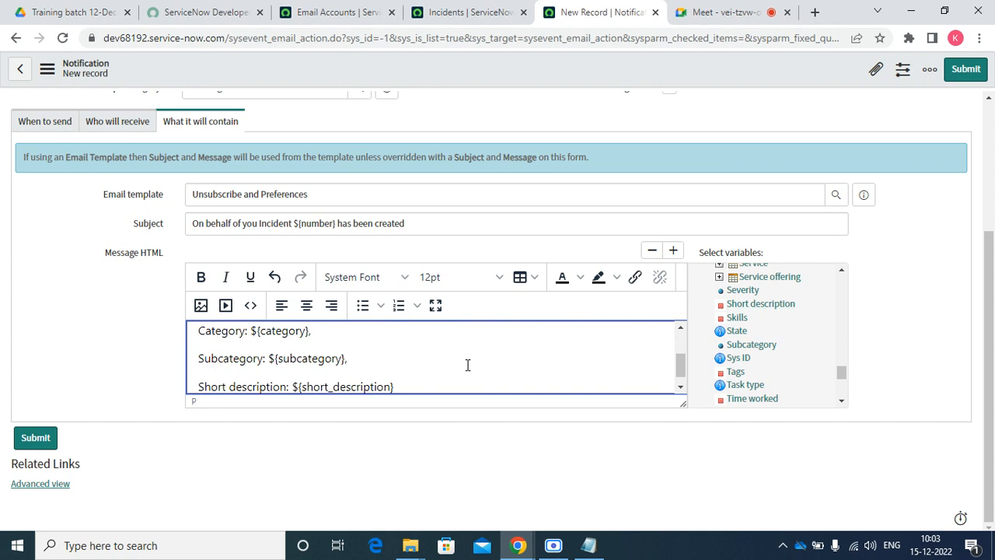
type(",")
key("Return")
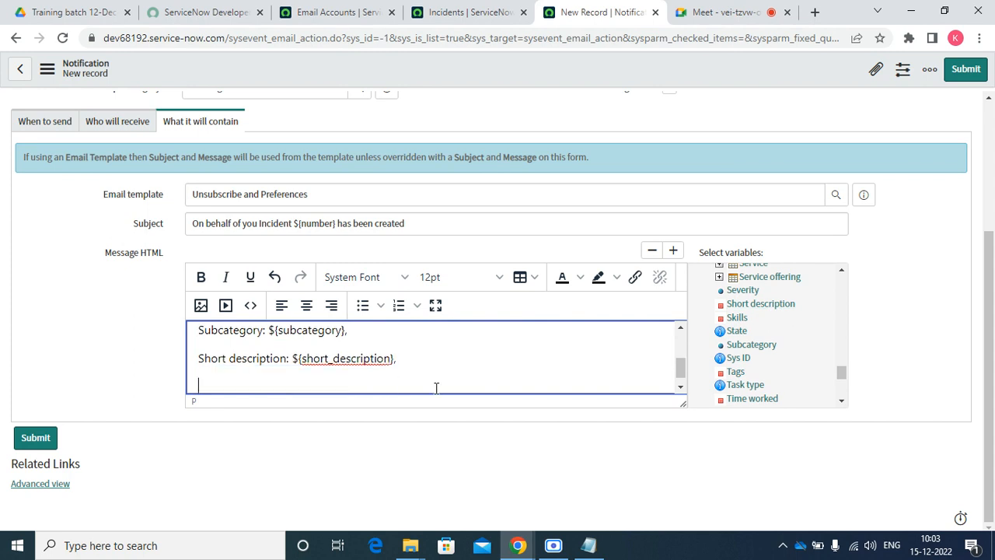
left_click(844, 385)
left_click_drag(844, 381, 855, 352)
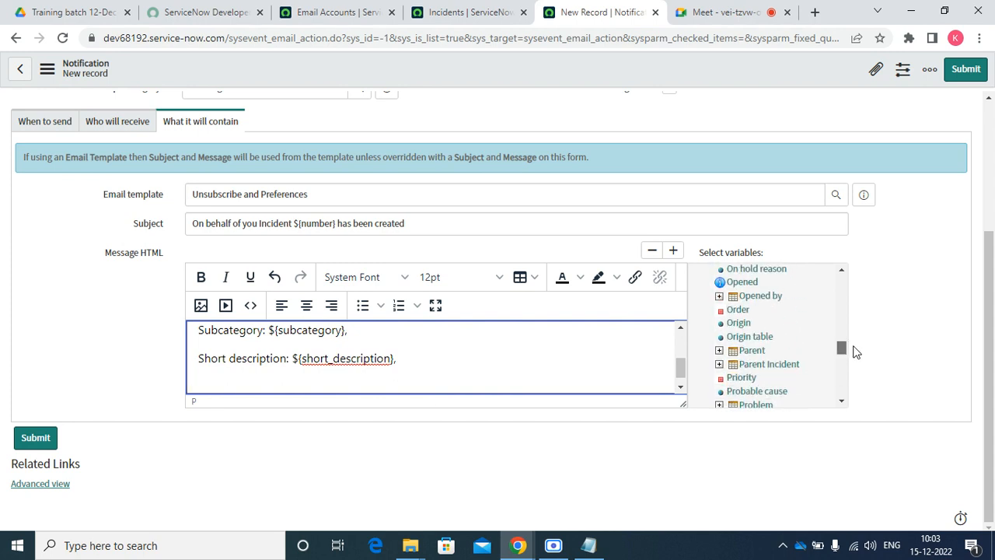
left_click(738, 378)
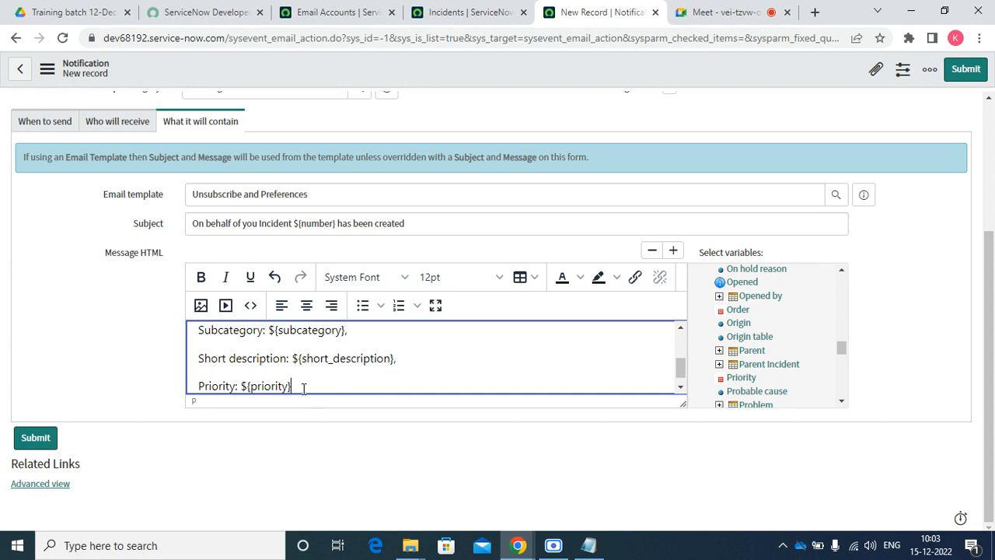
key("Return")
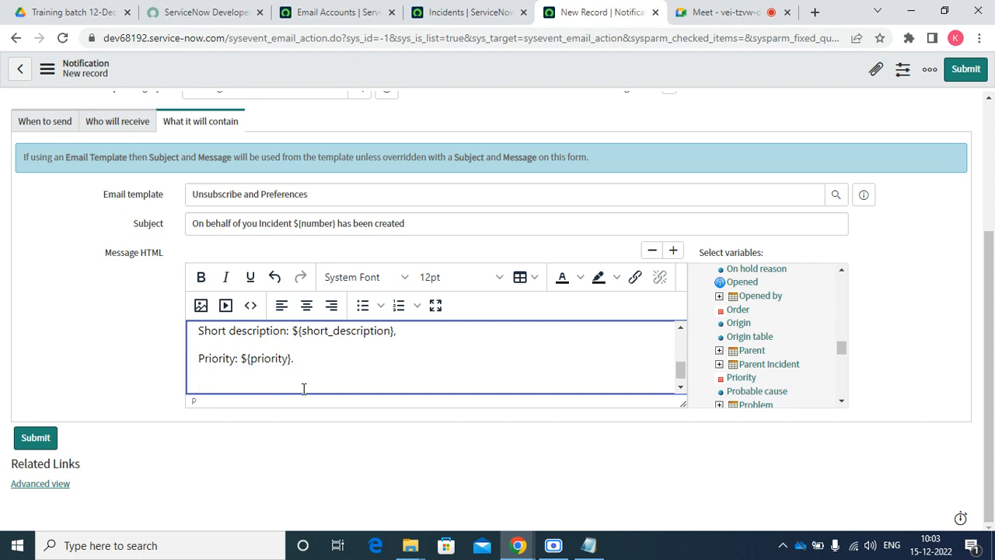
Type the closing 'Thanks and Regards,' on its own line
type("Thanka")
key("BackSpace")
type("ks and Rehra")
key("BackSpace")
key("BackSpace")
key("BackSpace")
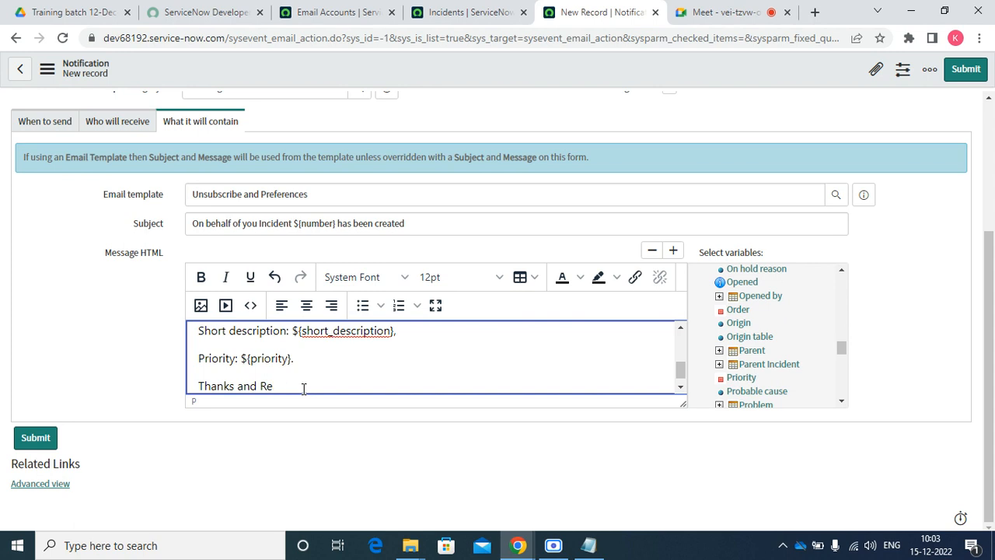
type("egards,")
key("Return")
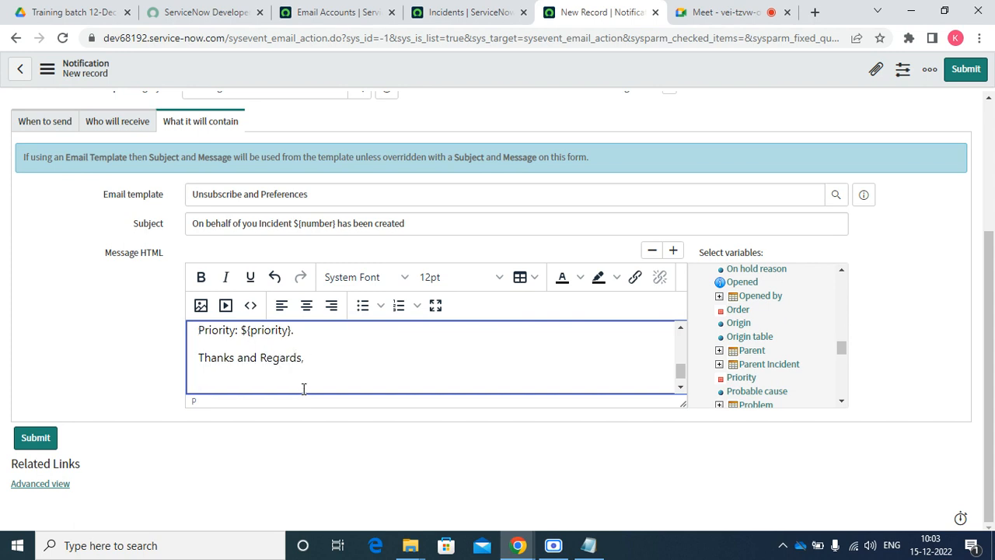
Sign off as 'Global IT Support Desk.' on the next line
type("IT Sup")
key("BackSpace")
key("BackSpace")
key("BackSpace")
key("BackSpace")
key("BackSpace")
key("BackSpace")
type("GLoba")
key("BackSpace")
key("BackSpace")
key("BackSpace")
key("BackSpace")
type("lobal IT Support Desk.")
key("Return")
Begin the line 'If you have any queries please reach us on' with the support phone number
type("If ")
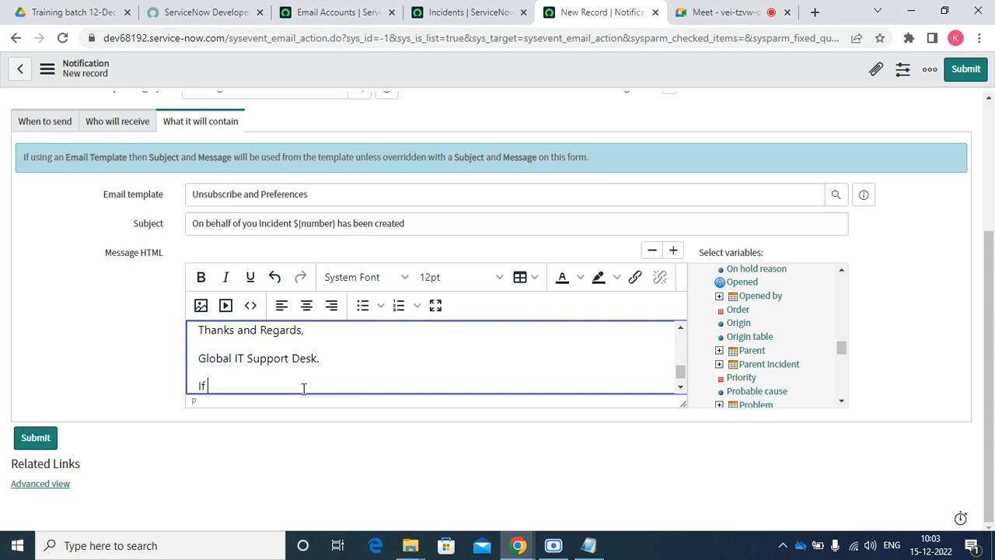
type("yo")
type("u want amy")
key("BackSpace")
key("BackSpace")
key("BackSpace")
key("BackSpace")
key("BackSpace")
key("BackSpace")
key("BackSpace")
key("BackSpace")
key("BackSpace")
type("have ")
type("any que")
type("ried")
key("BackSpace")
type("s pleasere")
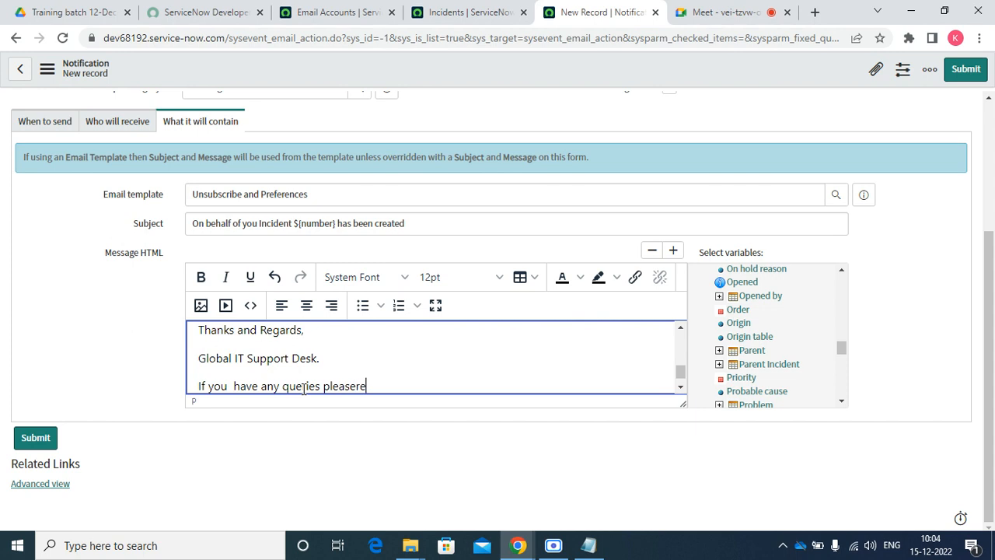
key("BackSpace")
key("BackSpace")
type("reach us on1800")
key("BackSpace")
key("BackSpace")
type("18000")
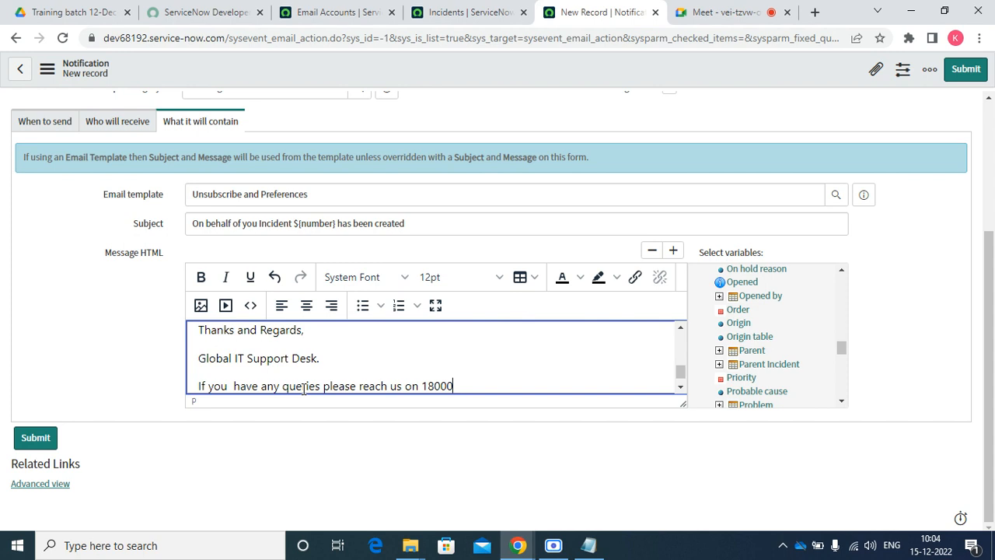
key("BackSpace")
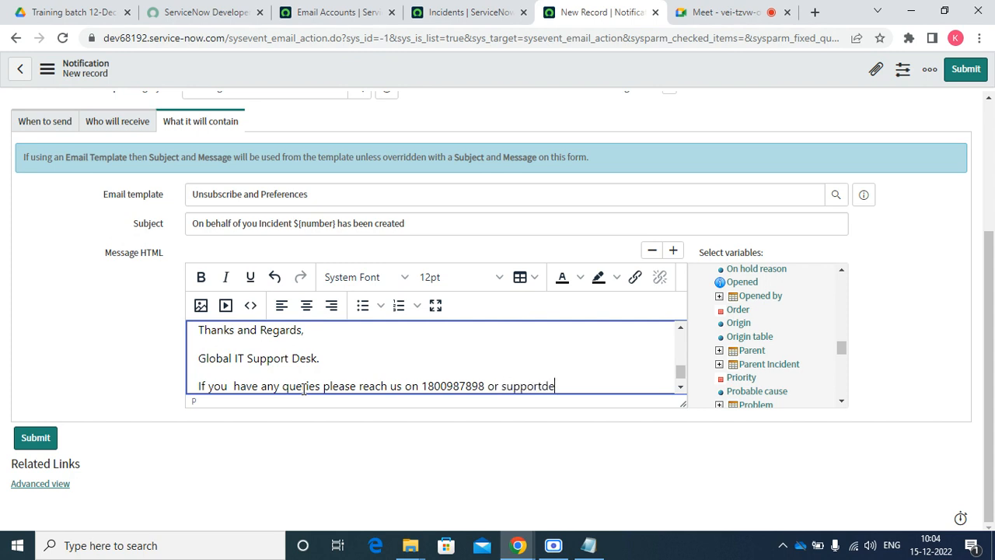
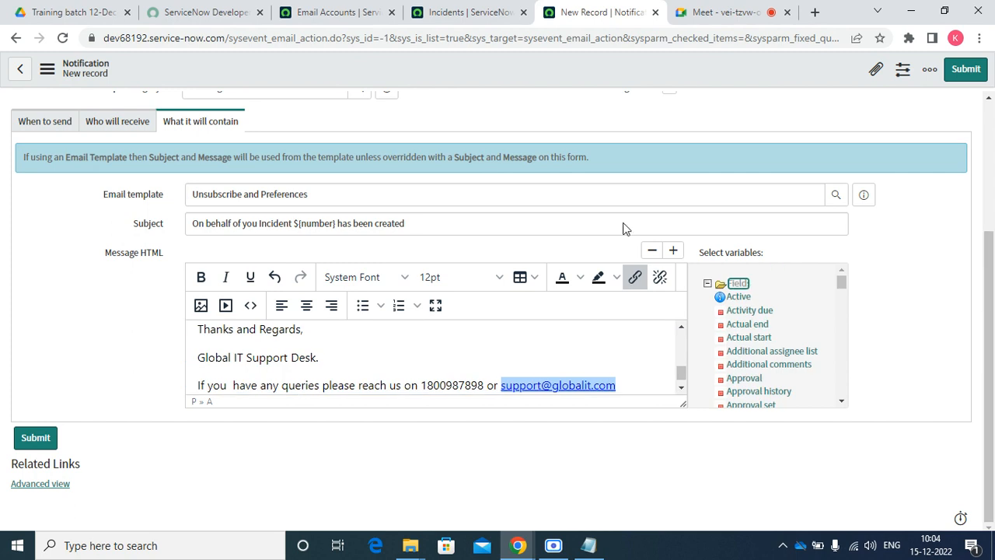
Finish the queries line with 'or' and the support e-mail address, kept as a link
scroll(785, 135, "up", 3)
Save the Incident Created notification and review the banner's when-to-send summary
right_click(360, 68)
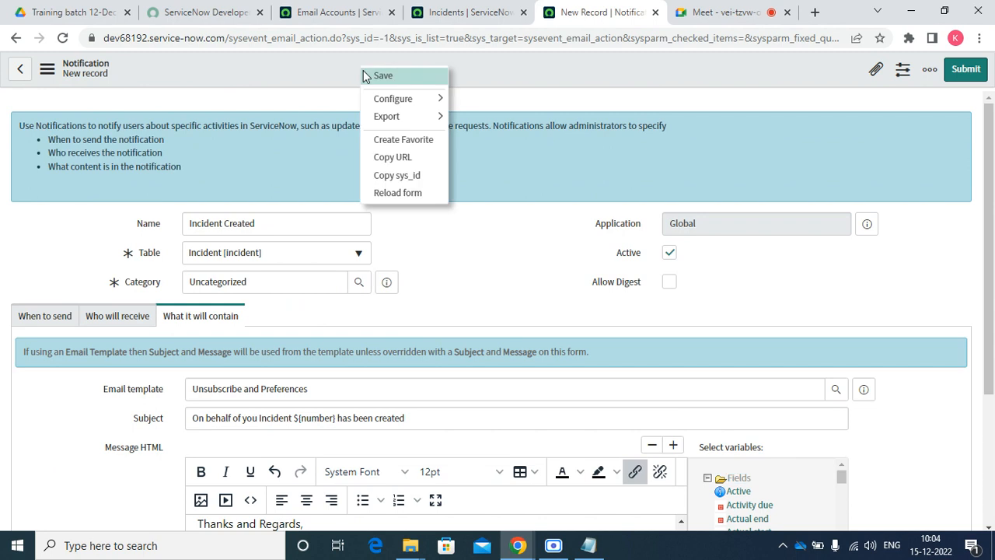
left_click(376, 76)
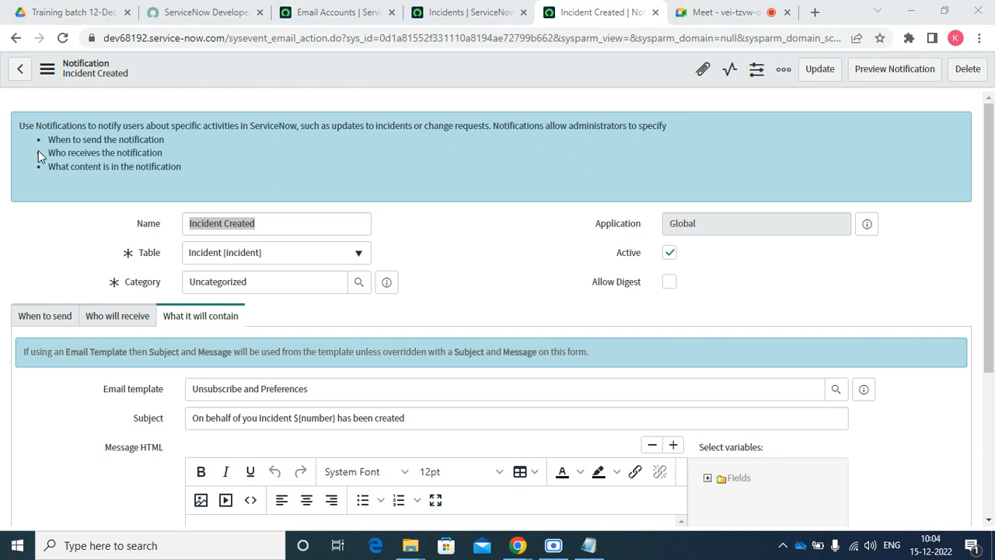
left_click_drag(45, 140, 103, 140)
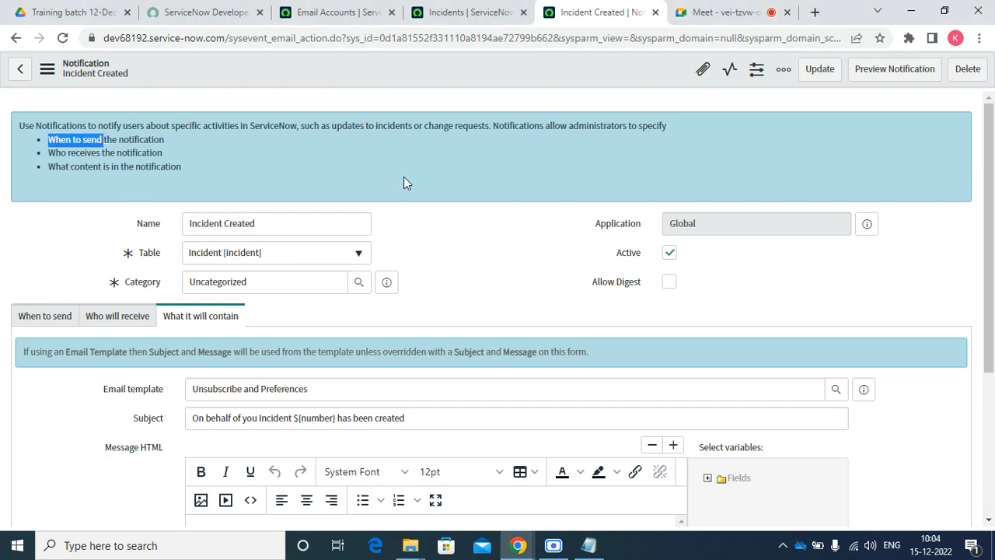
left_click_drag(199, 167, 107, 139)
scroll(573, 275, "down", 3)
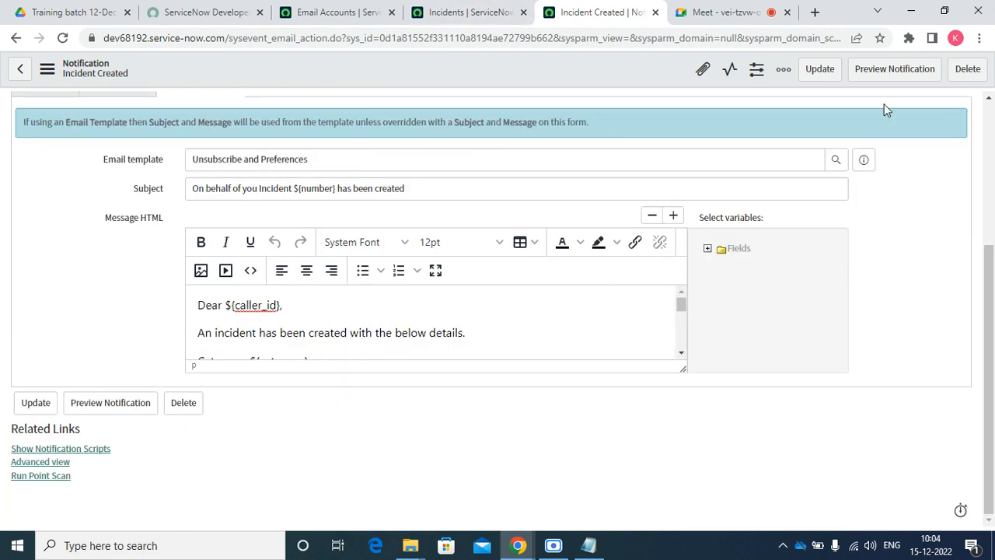
Preview the notification email, close it, and go to the active Incidents list
left_click(885, 70)
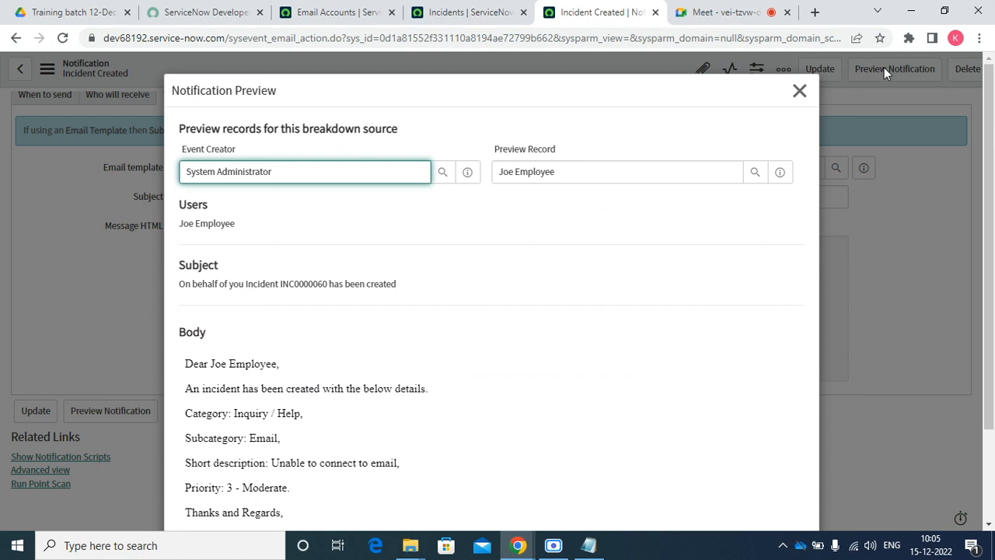
scroll(581, 320, "down", 2)
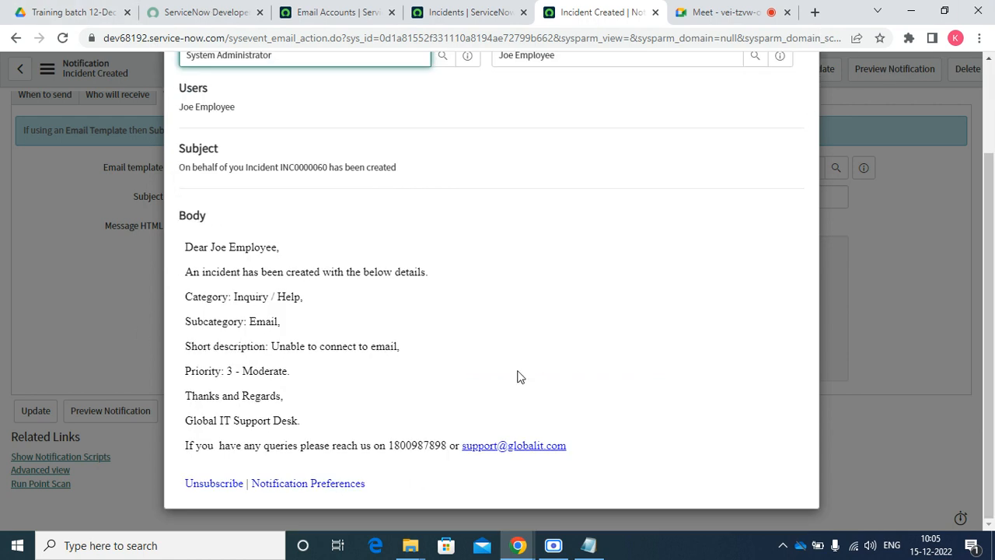
scroll(514, 376, "up", 3)
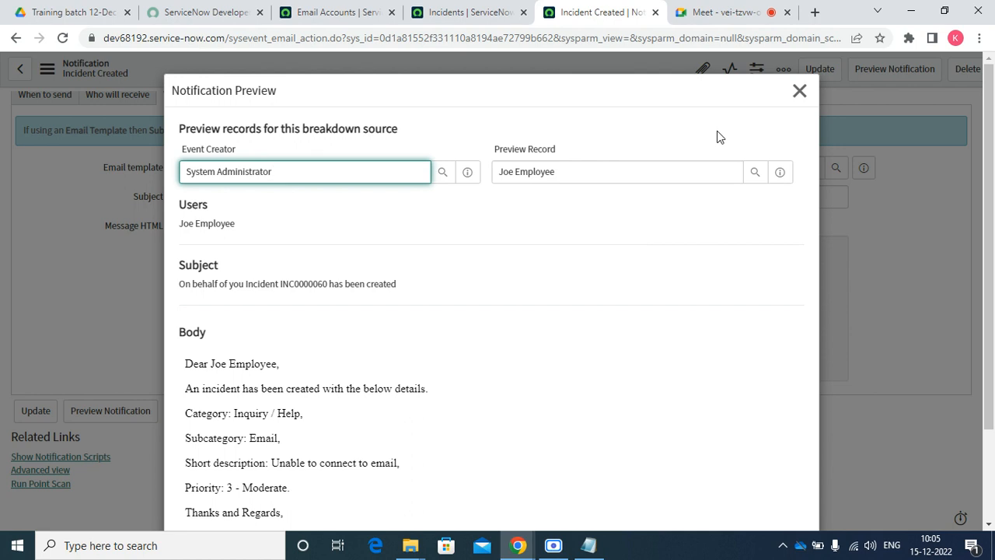
left_click(800, 92)
left_click(502, 19)
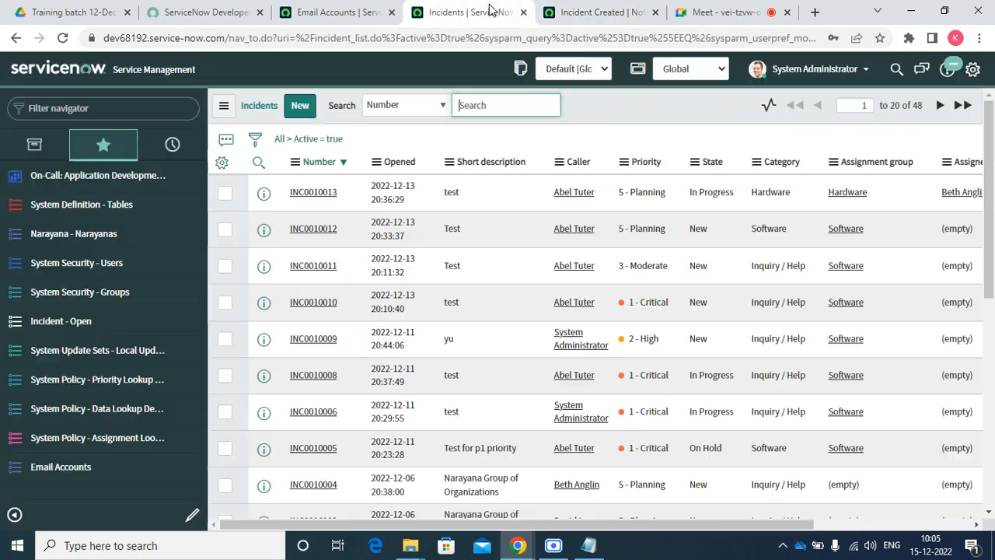
Start a new incident with a caller, category Network and subcategory DNS
left_click(297, 106)
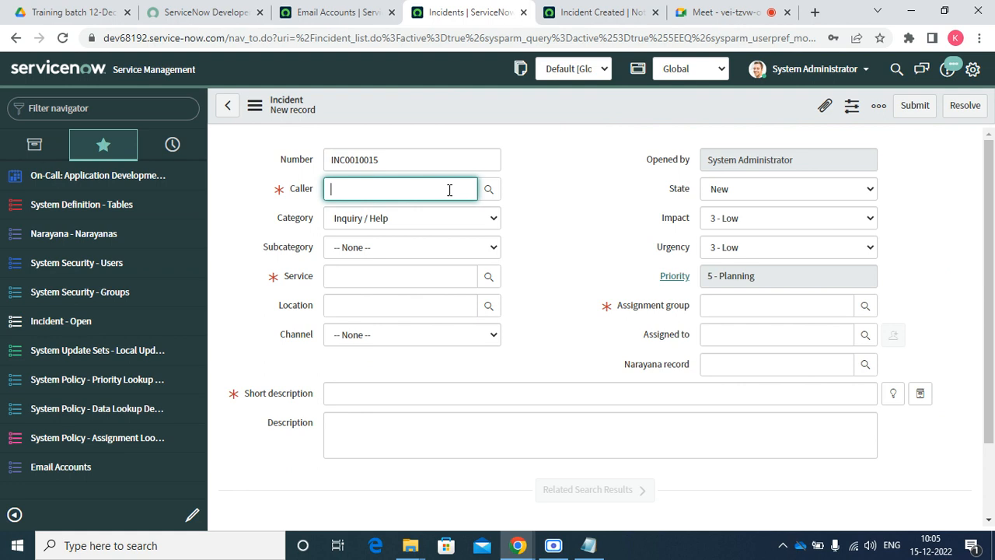
left_click(491, 191)
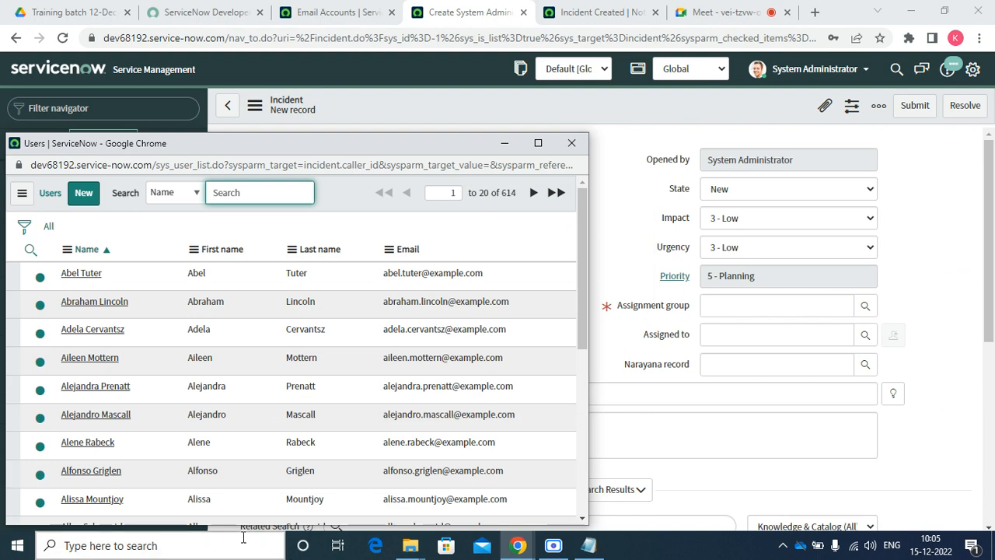
scroll(129, 348, "down", 5)
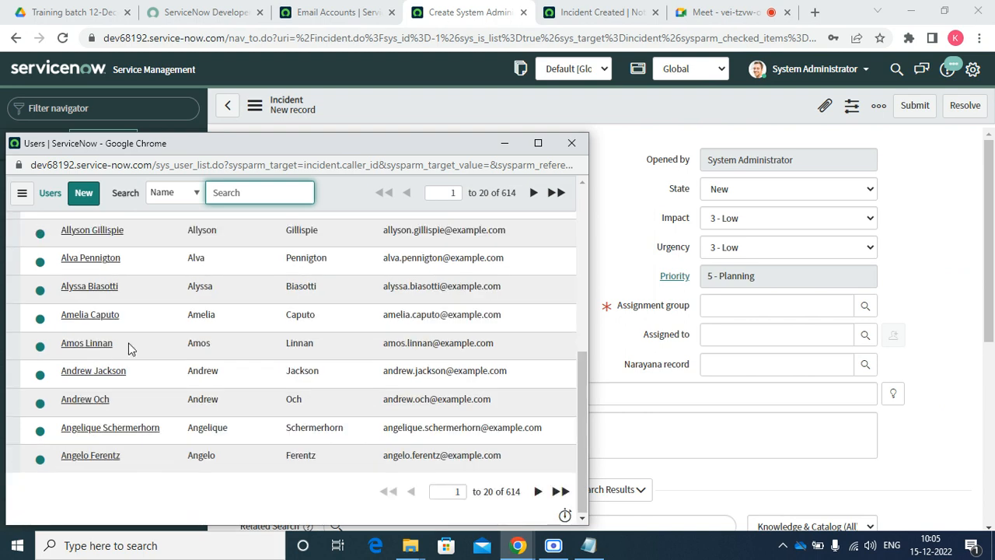
left_click(97, 383)
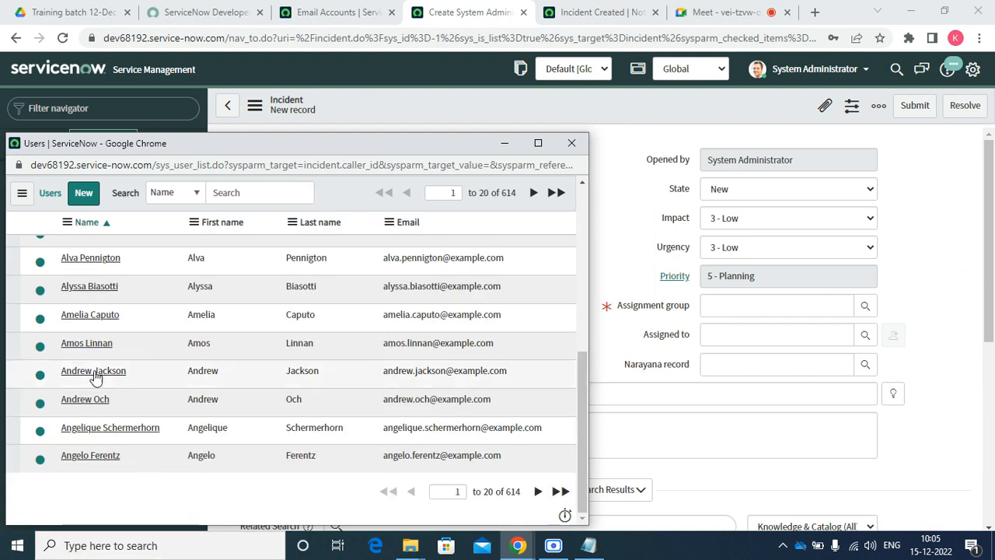
left_click(93, 371)
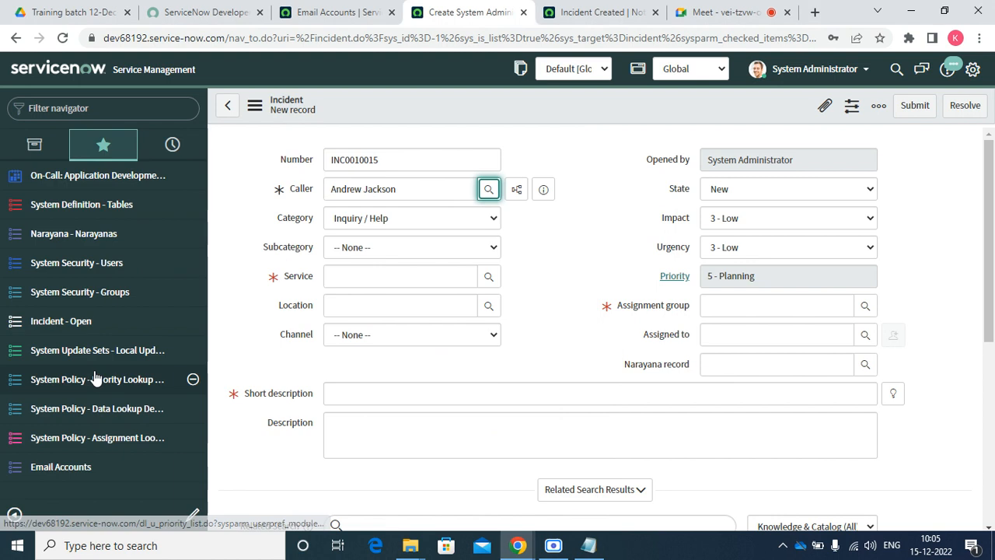
left_click(369, 251)
left_click(377, 220)
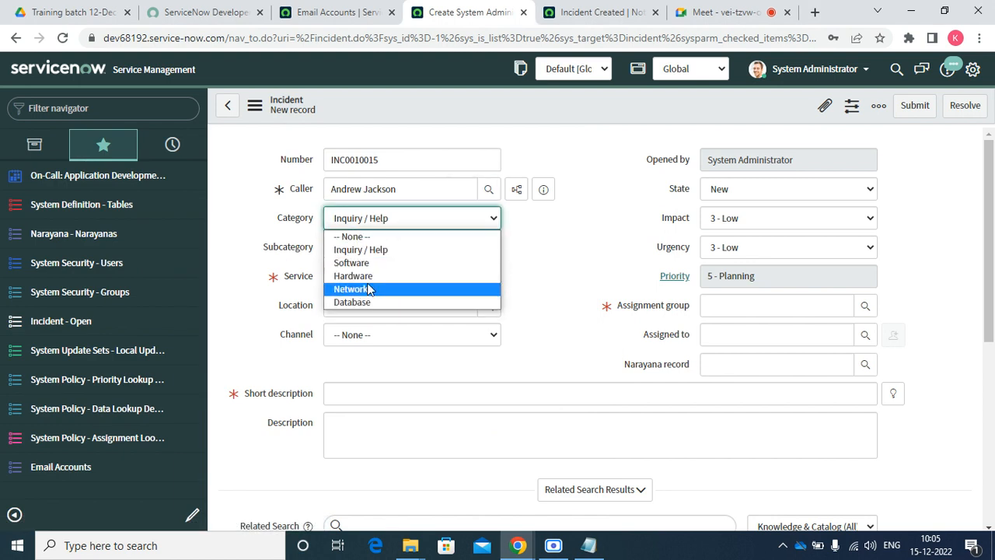
left_click(369, 289)
left_click(382, 246)
left_click(372, 291)
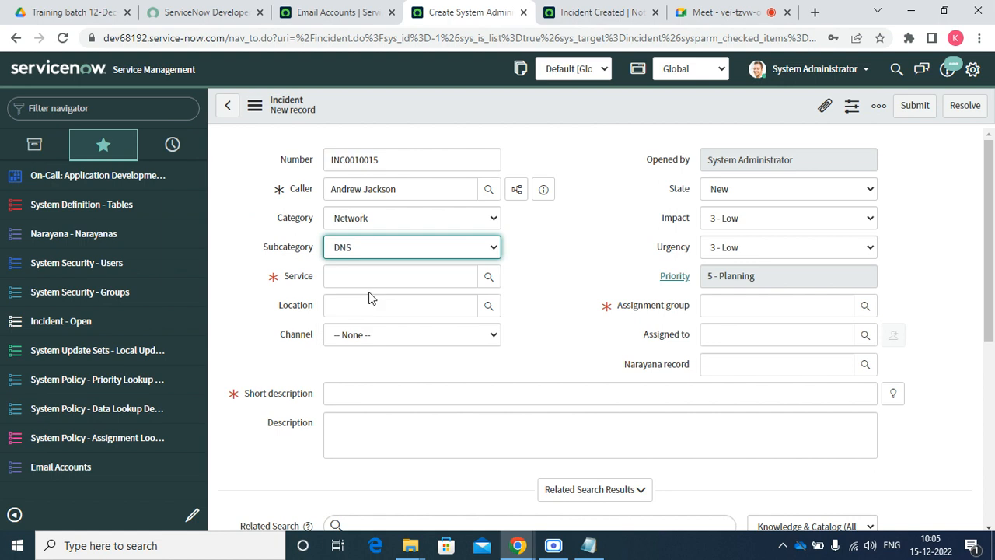
Set service SAP Enterprise Services and short description 'Testing for email address'
left_click(372, 276)
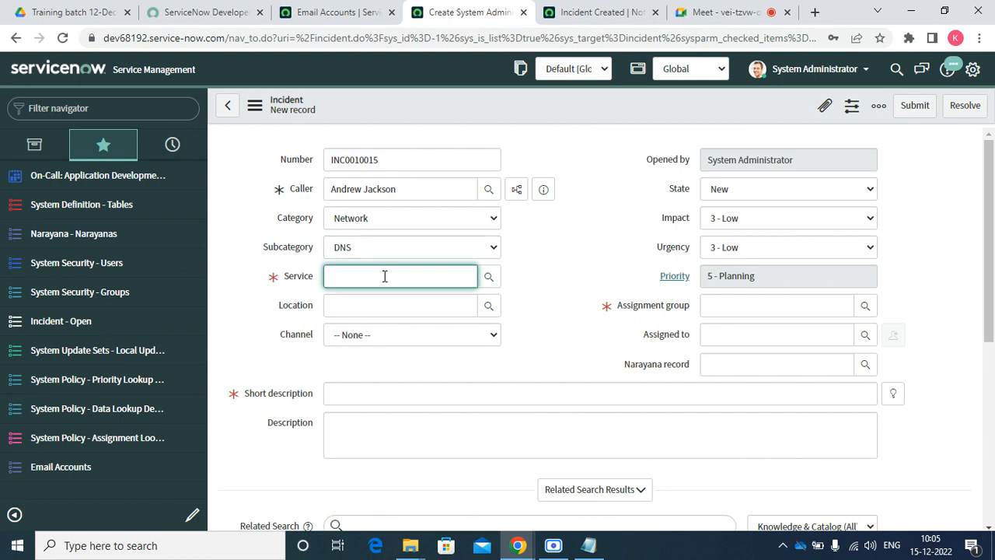
left_click(446, 311)
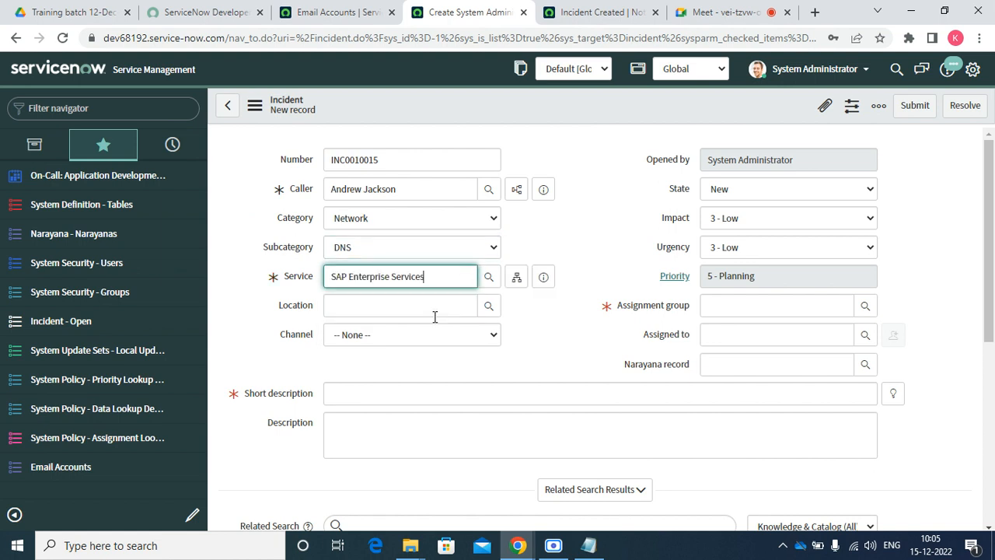
left_click(336, 396)
type("Test")
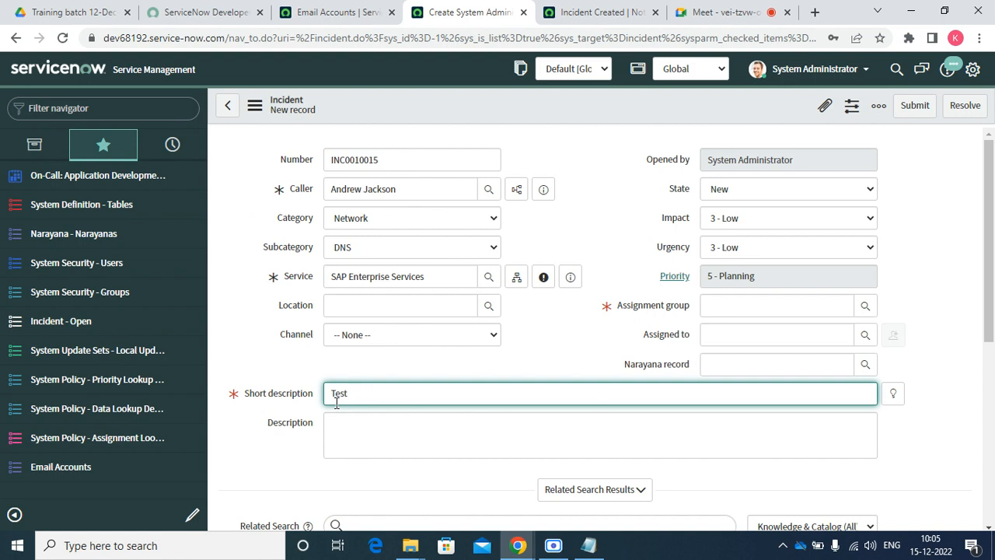
type(" forng for memail address")
key("Tab")
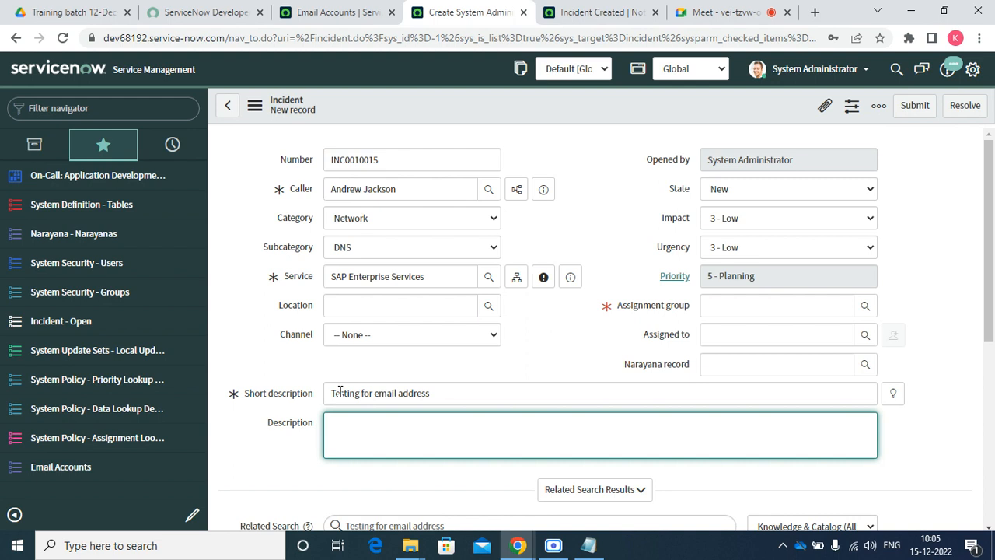
Set Impact 1 - High, Urgency 2 - Medium, assignment group Network, and save the incident
left_click(743, 218)
left_click(740, 236)
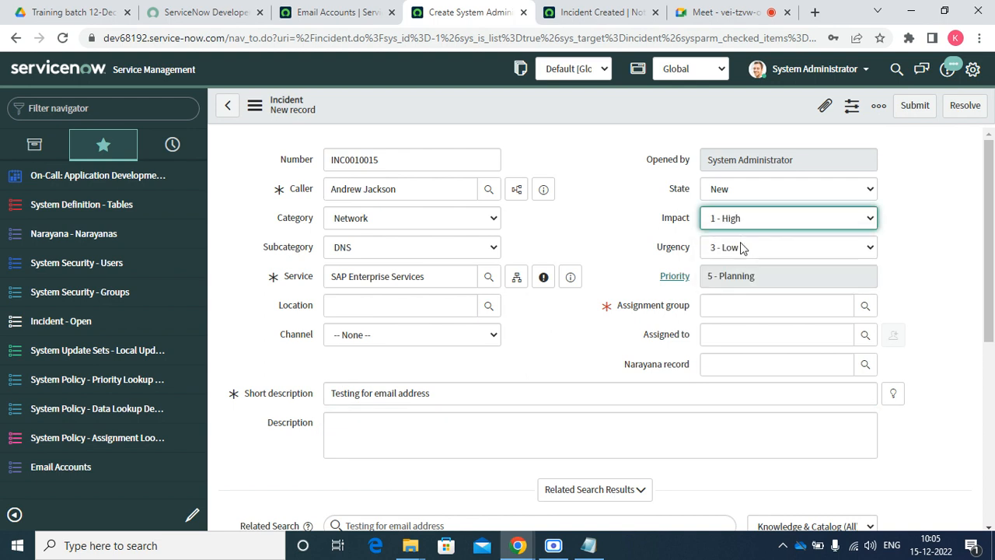
left_click(734, 246)
left_click(738, 275)
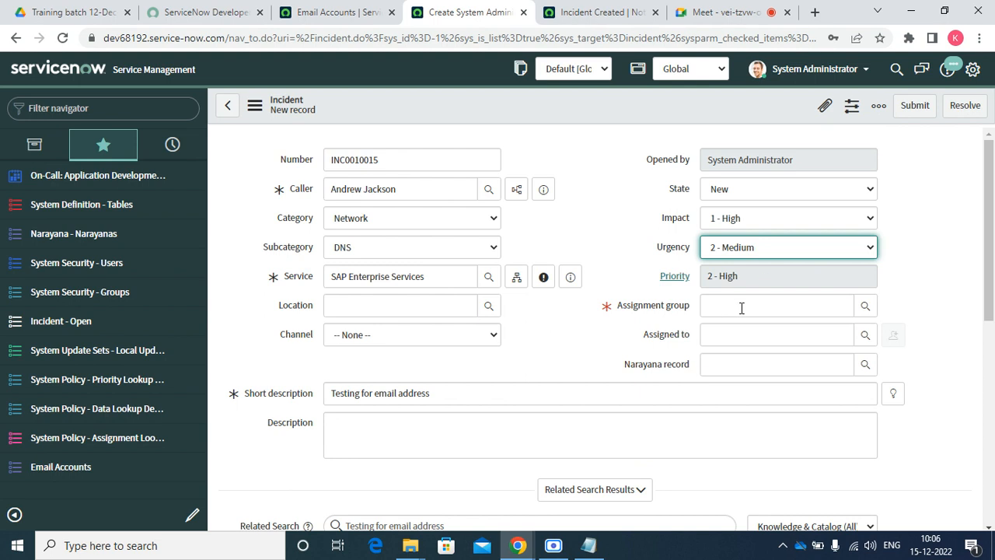
left_click(742, 308)
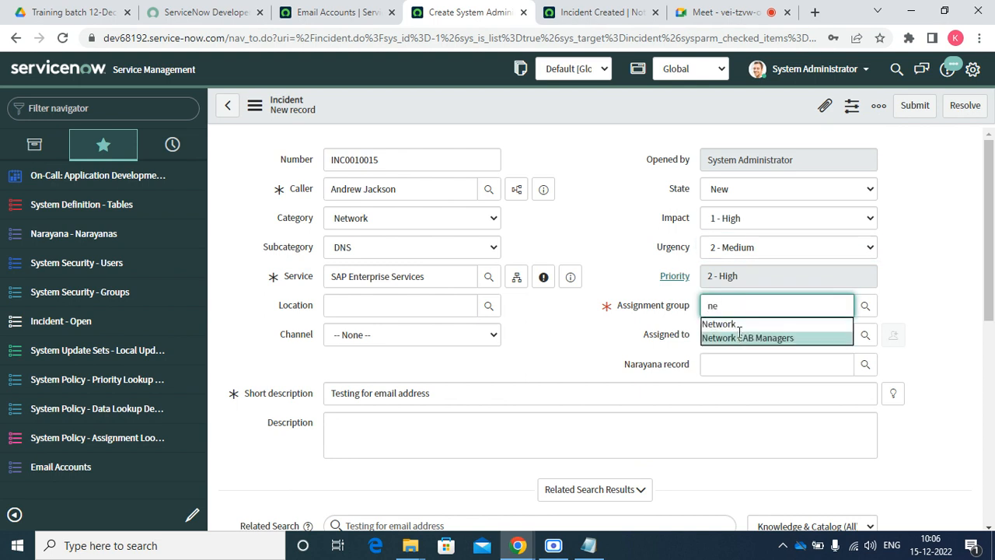
left_click(738, 325)
scroll(427, 371, "down", 5)
scroll(590, 234, "up", 5)
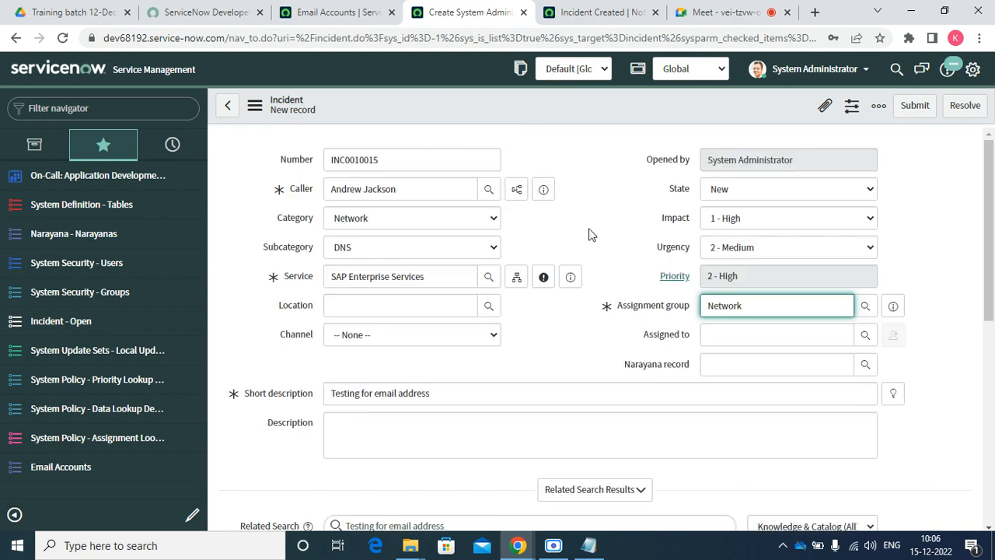
right_click(518, 97)
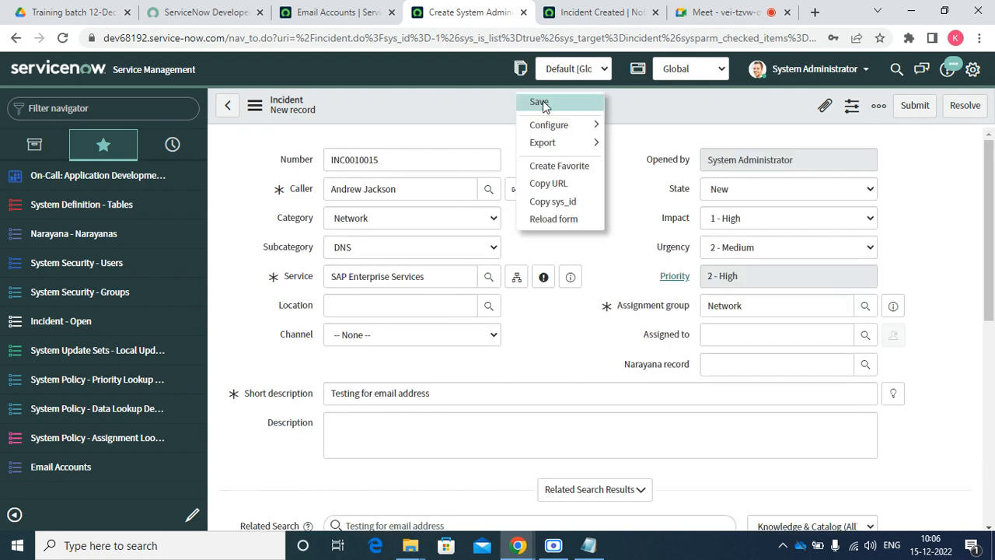
left_click(539, 102)
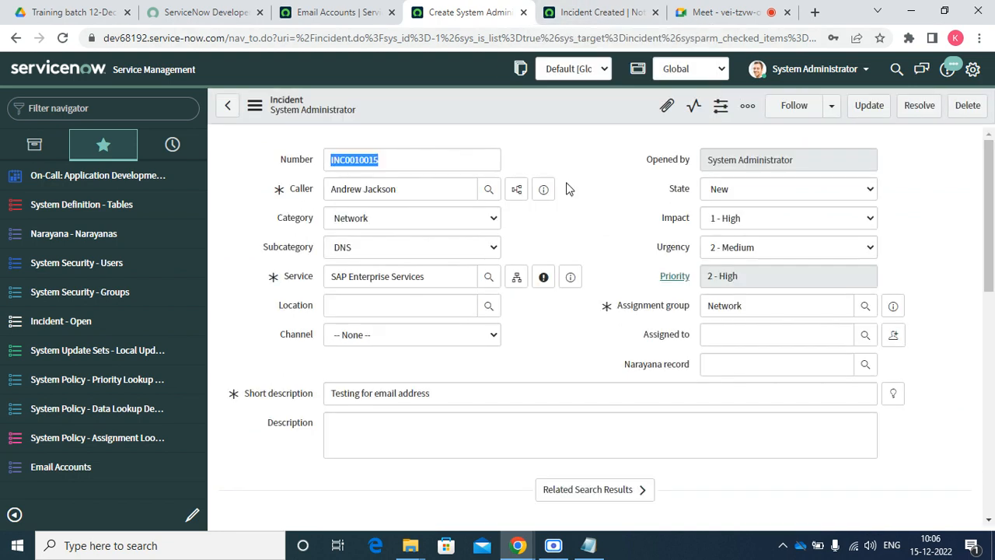
Copy the incident number INC0010015 and note the caller on the form
right_click(403, 163)
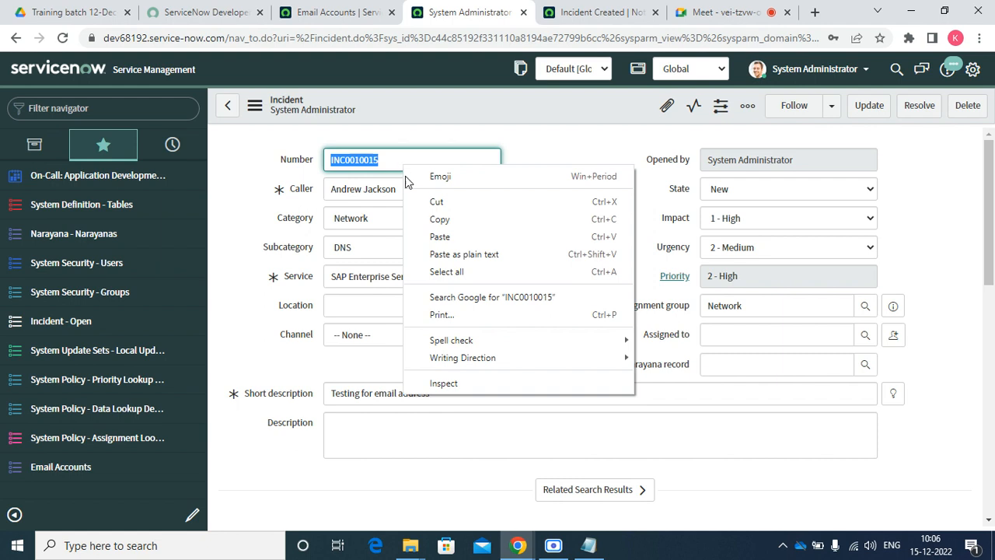
left_click(436, 220)
scroll(506, 209, "down", 10)
scroll(553, 329, "up", 10)
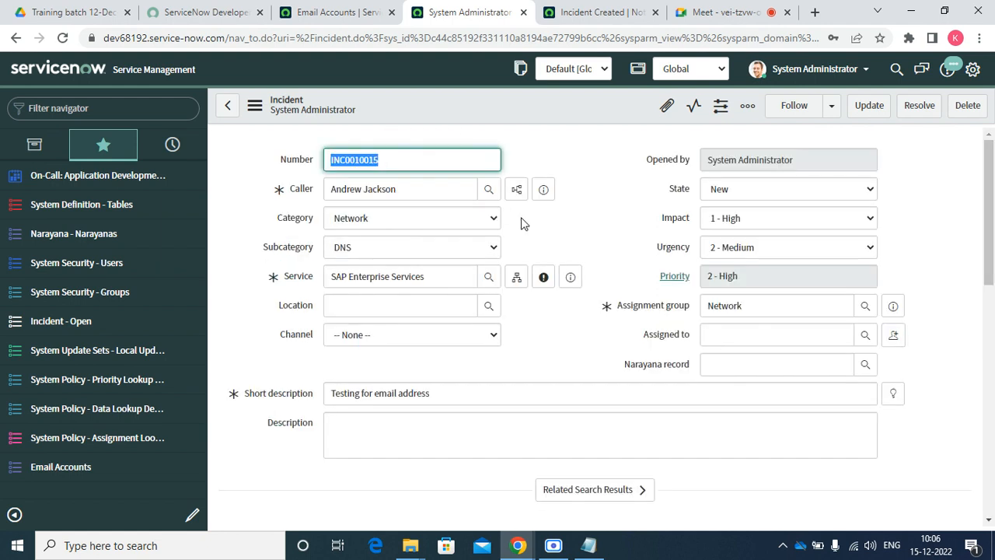
left_click_drag(414, 191, 315, 196)
Open System Logs > Emails in a new tab via the 'emails' navigator filter
left_click(69, 109)
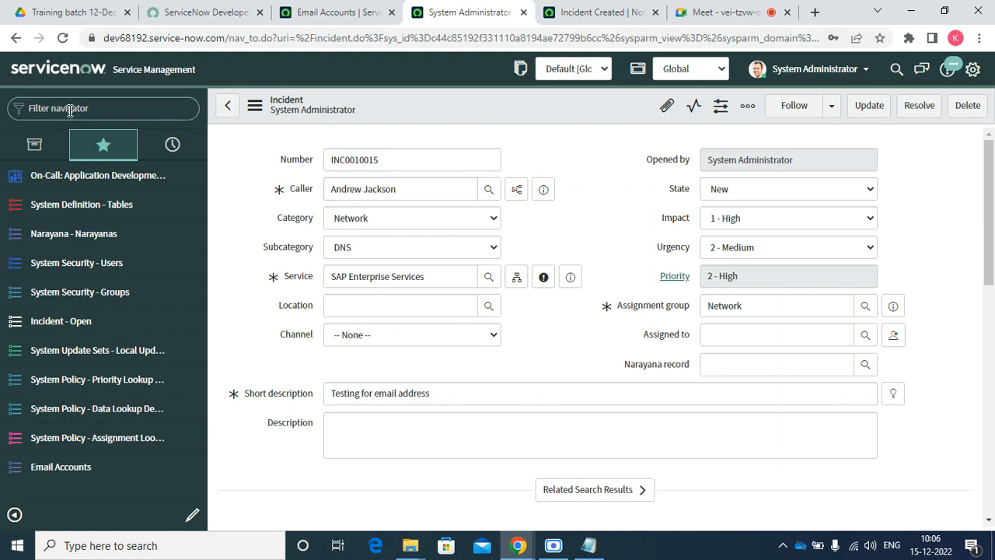
type("emails")
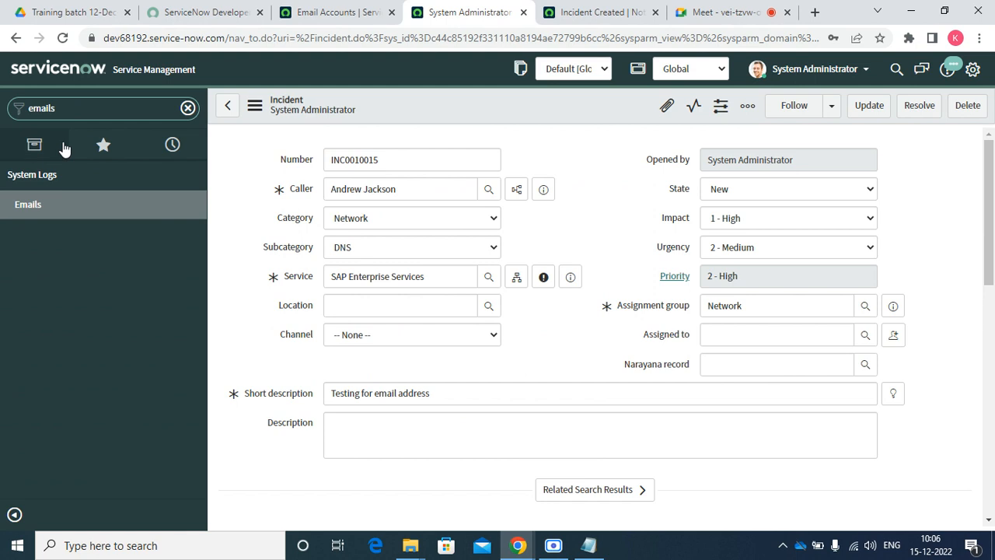
right_click(31, 205)
left_click(50, 217)
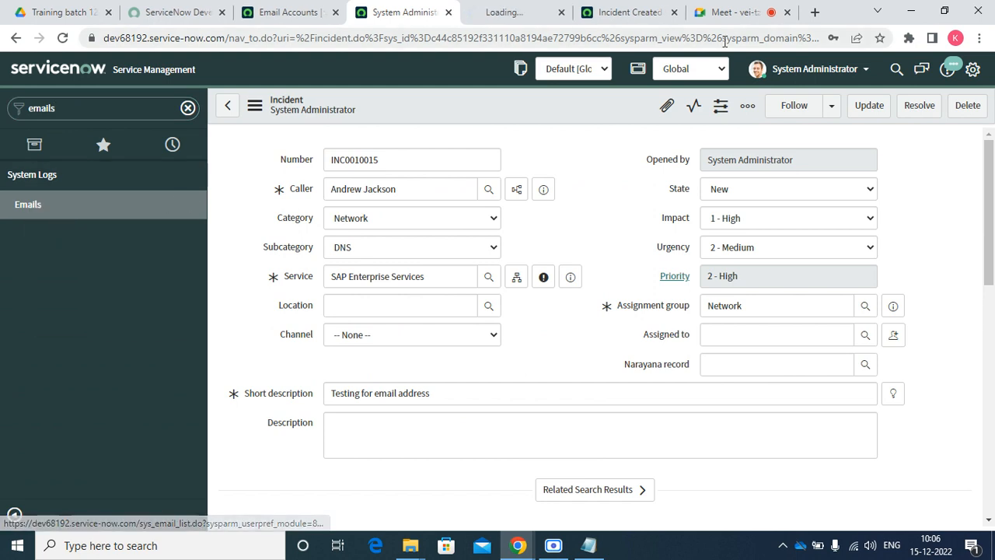
left_click(480, 12)
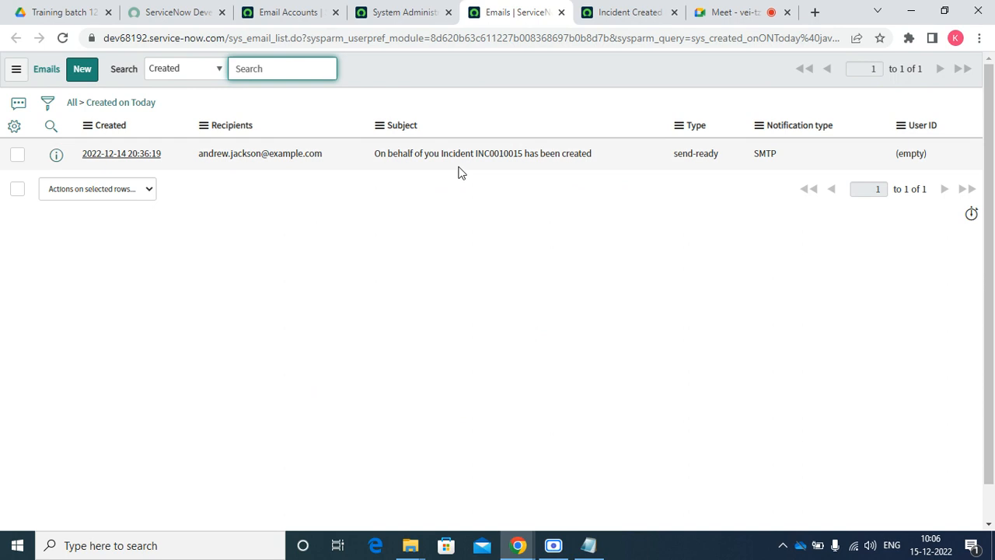
Open INC0010015's email record in a new tab, glancing at the other open tabs
right_click(55, 156)
left_click(84, 167)
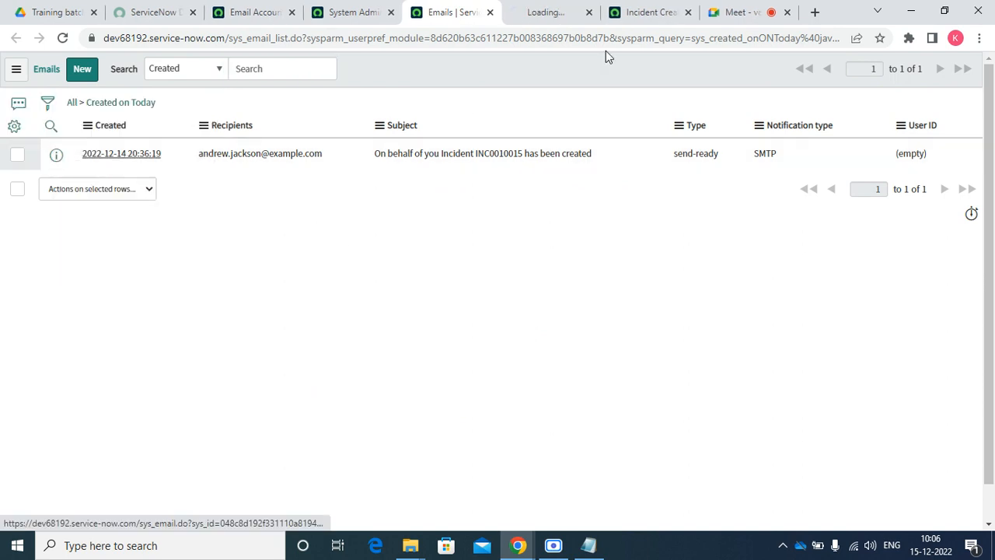
left_click(534, 9)
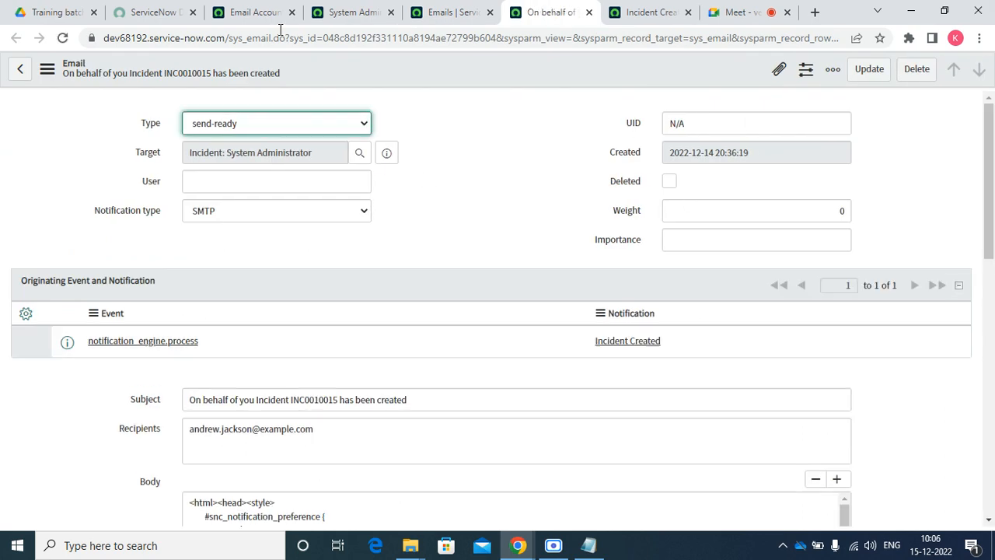
left_click(346, 12)
left_click(264, 11)
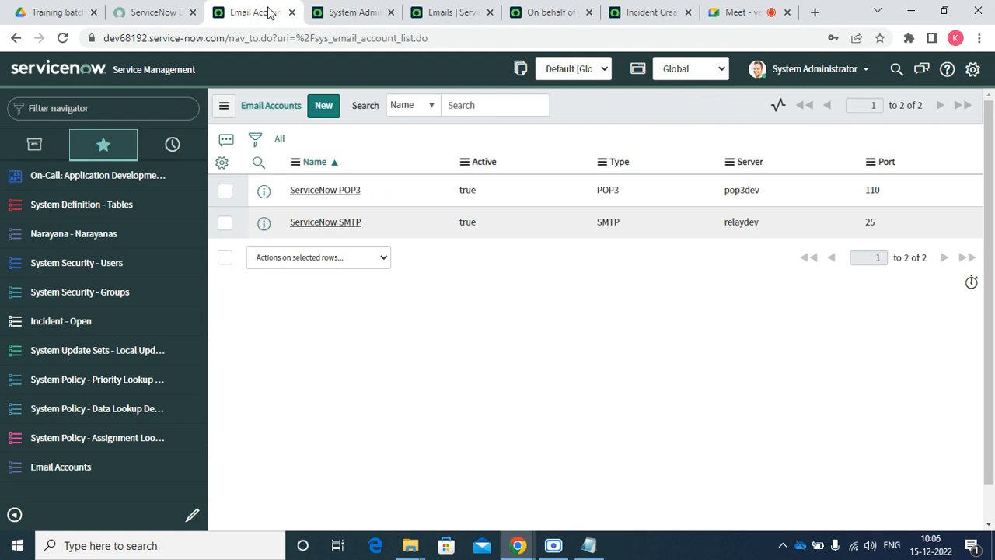
left_click(447, 14)
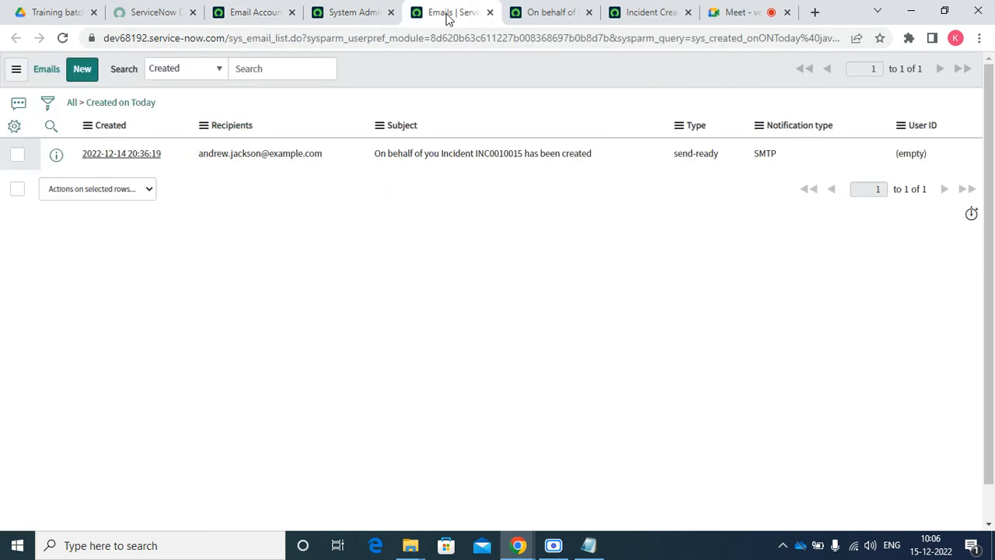
left_click(553, 13)
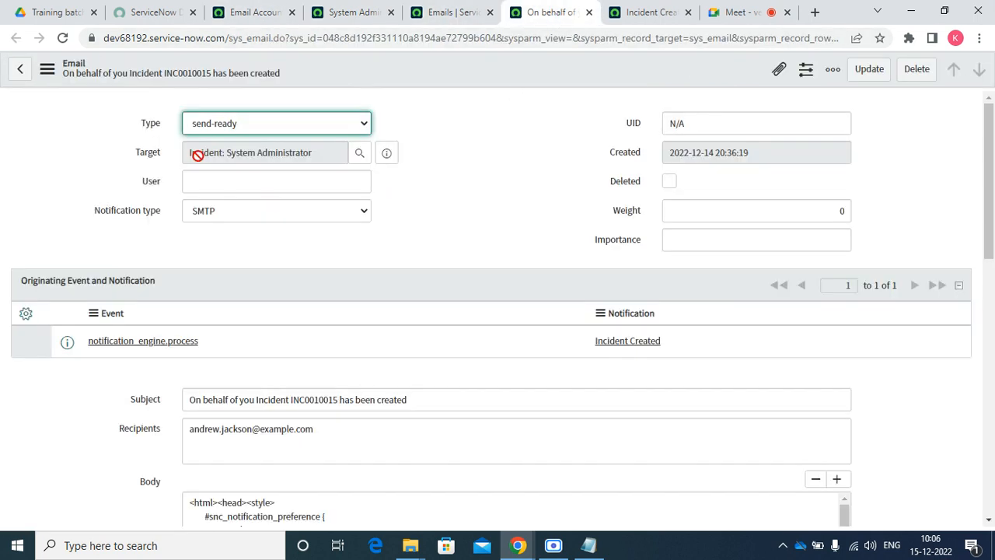
Check the email's Target and Subject with INC0010015, then open Preview Email
left_click_drag(345, 153, 223, 152)
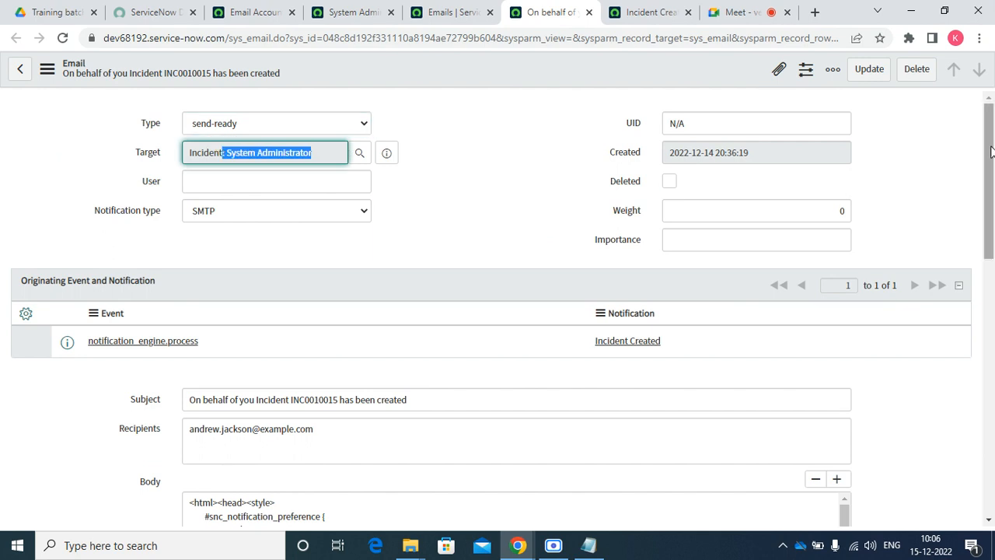
left_click_drag(991, 152, 993, 412)
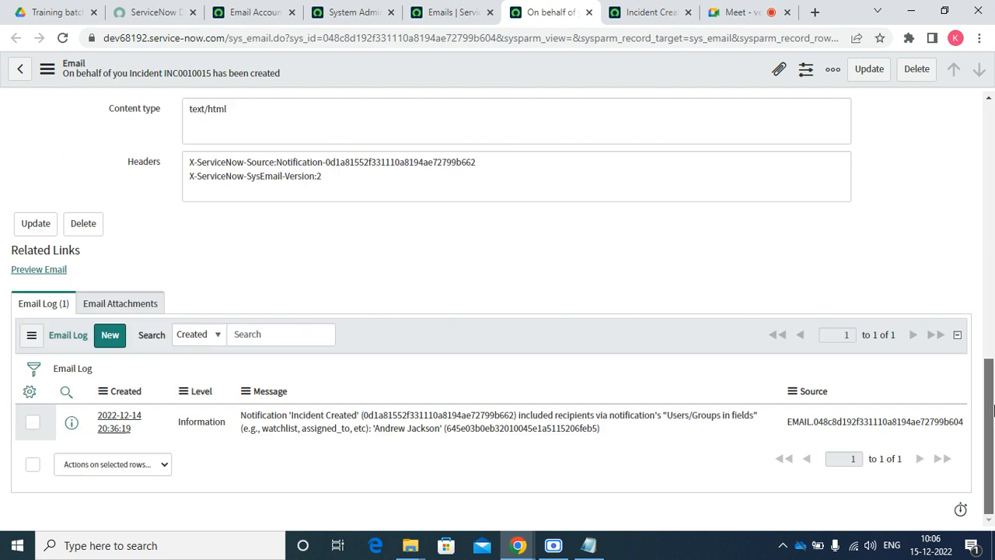
scroll(319, 407, "up", 15)
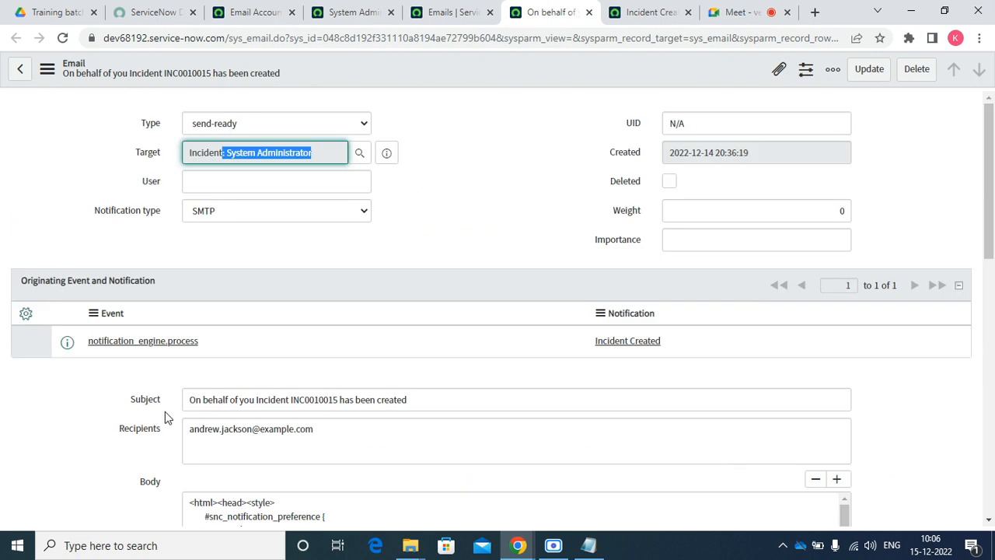
left_click_drag(190, 400, 271, 390)
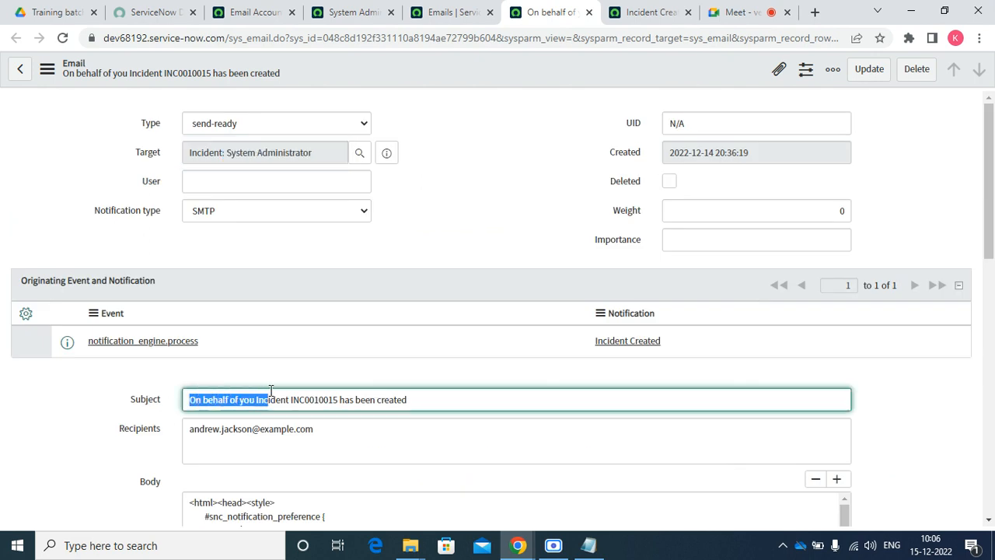
double_click(316, 400)
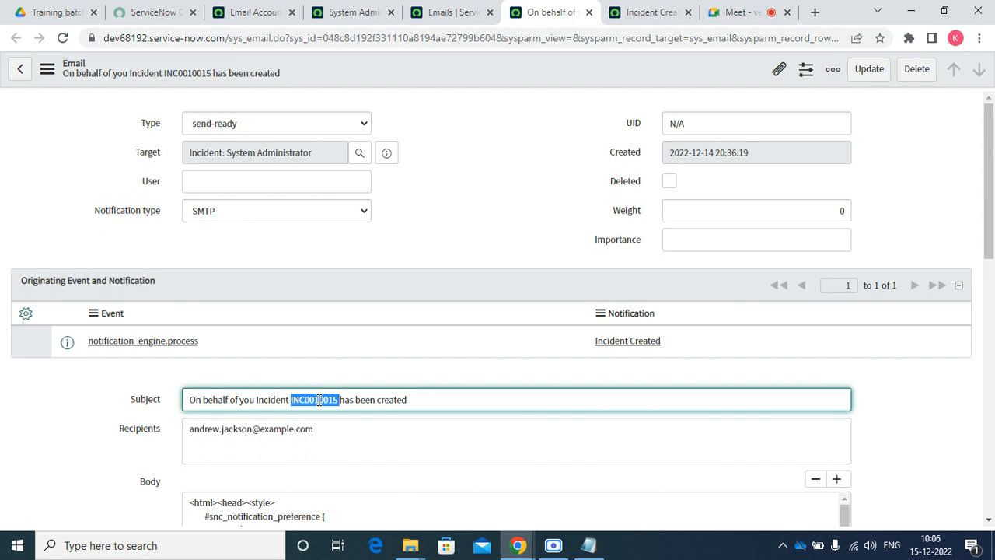
scroll(561, 224, "down", 15)
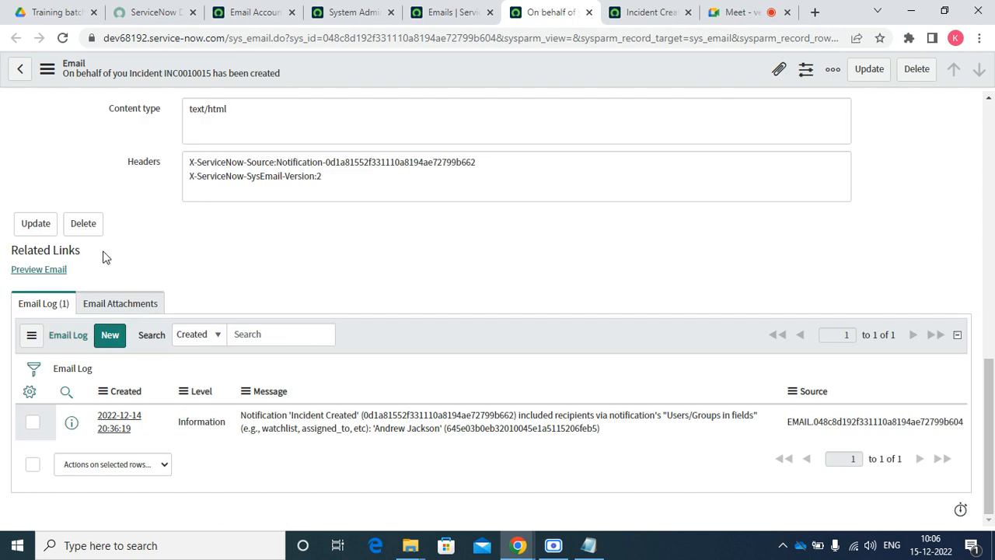
left_click(28, 272)
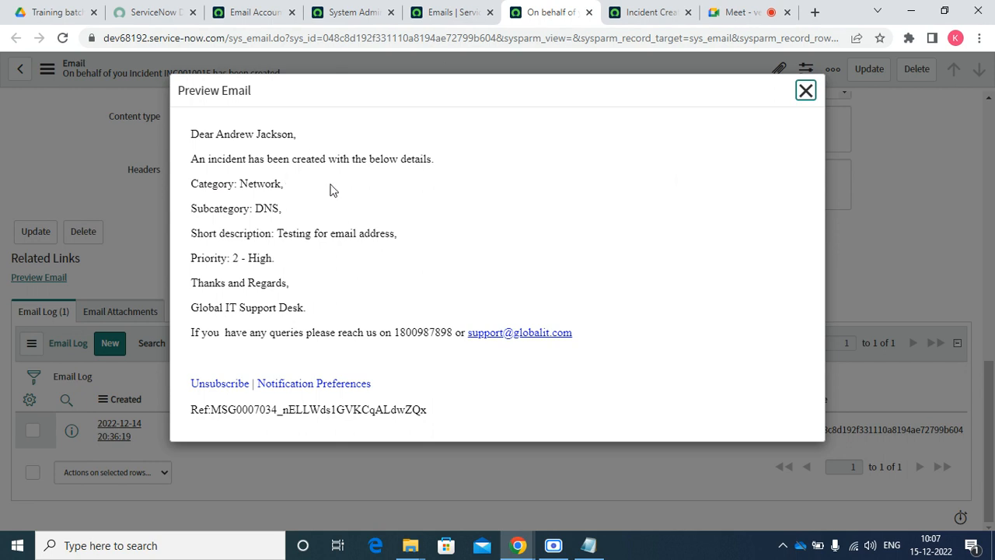
Review the rendered email's intro, short description, Priority High and DNS subcategory, then return to the notification
left_click_drag(434, 159, 195, 161)
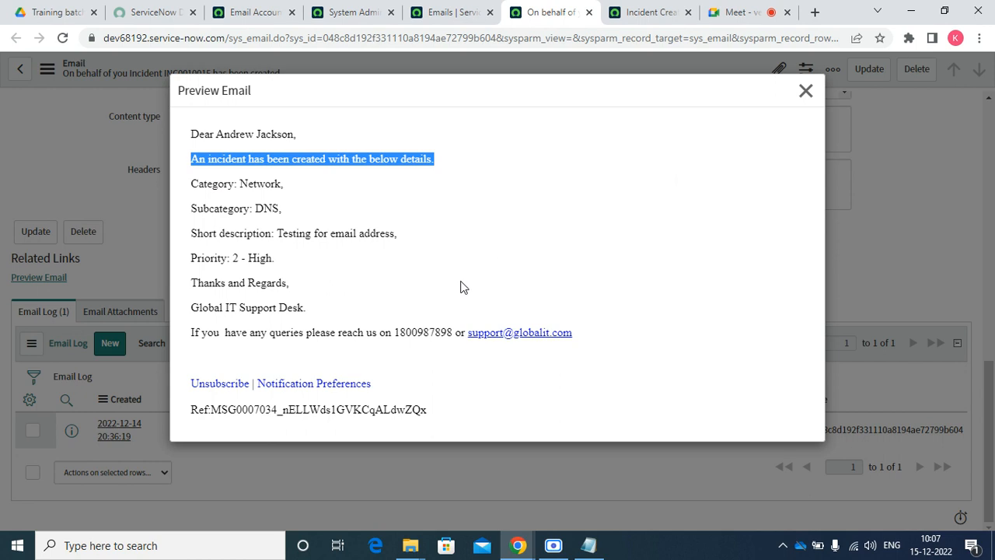
left_click_drag(273, 233, 377, 245)
left_click_drag(249, 259, 284, 269)
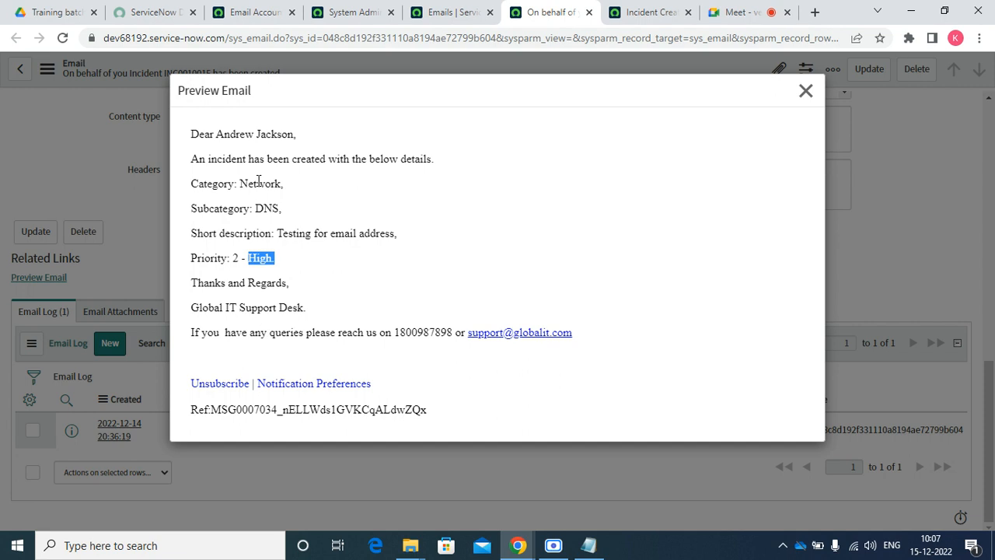
left_click(262, 206)
triple_click(262, 206)
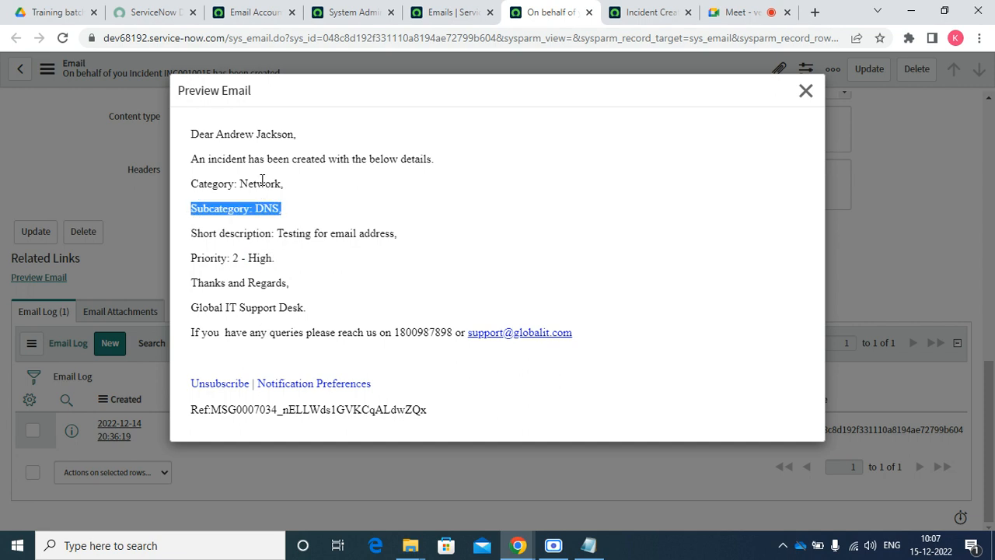
double_click(250, 158)
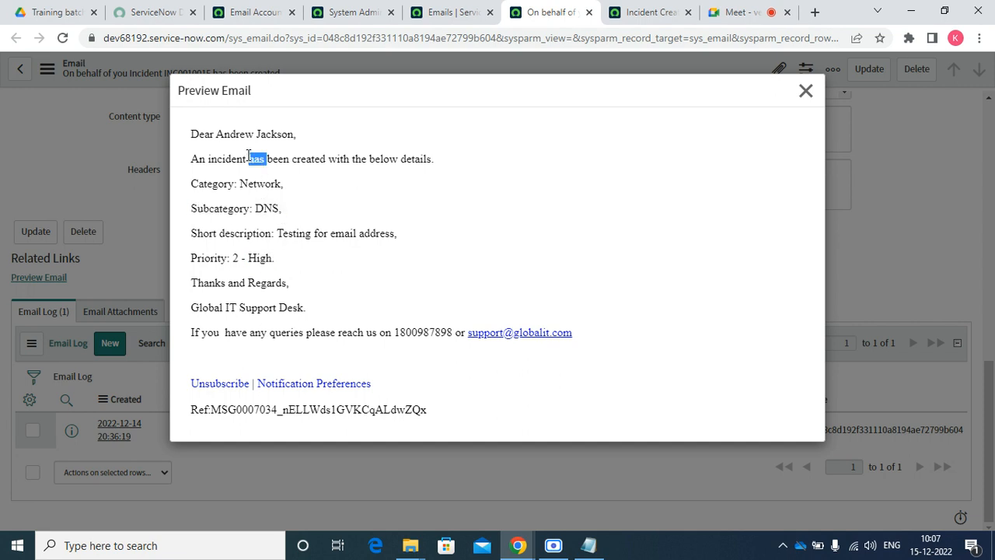
left_click(248, 157)
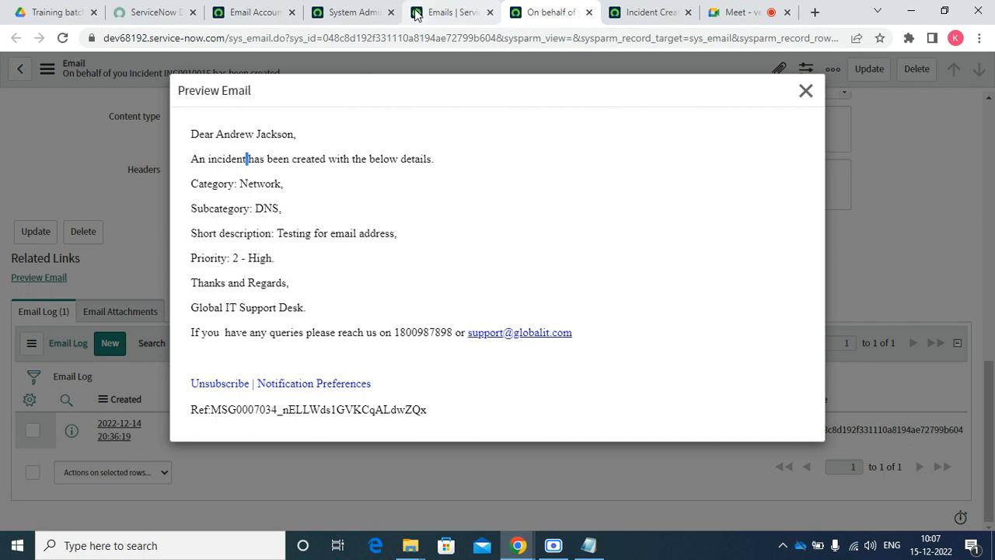
left_click(630, 14)
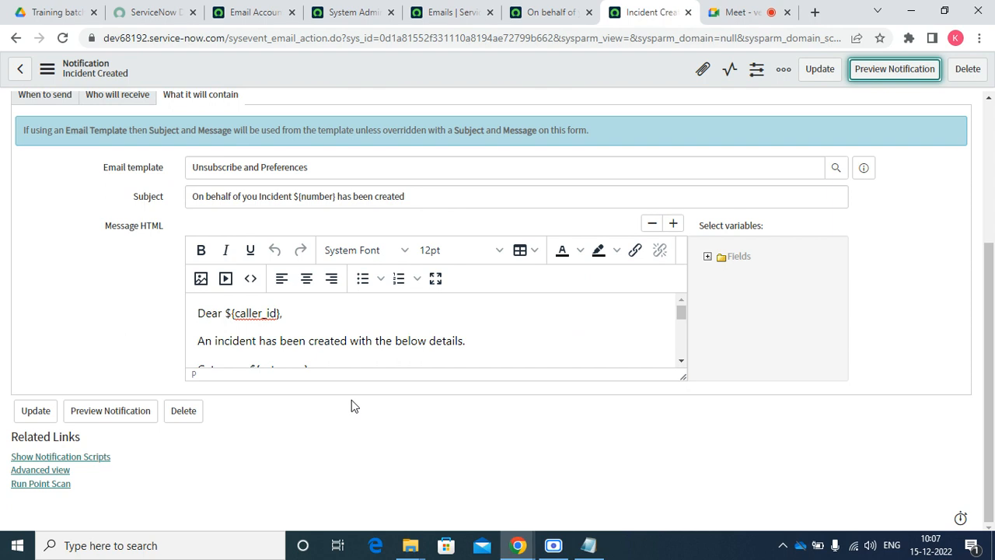
Insert ${URI_REF} after 'An incident' in the Incident Created message body
left_click_drag(683, 376, 712, 557)
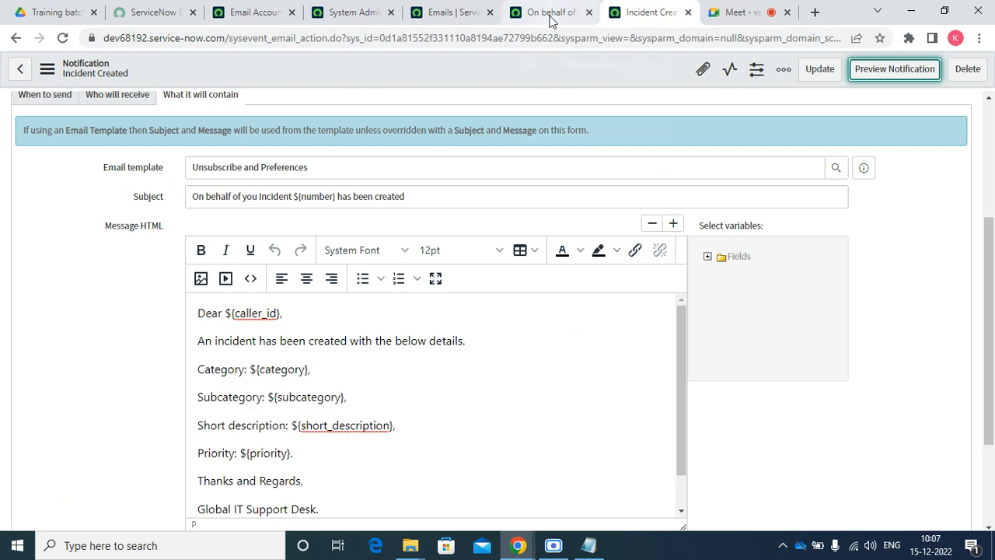
mouse_move(550, 21)
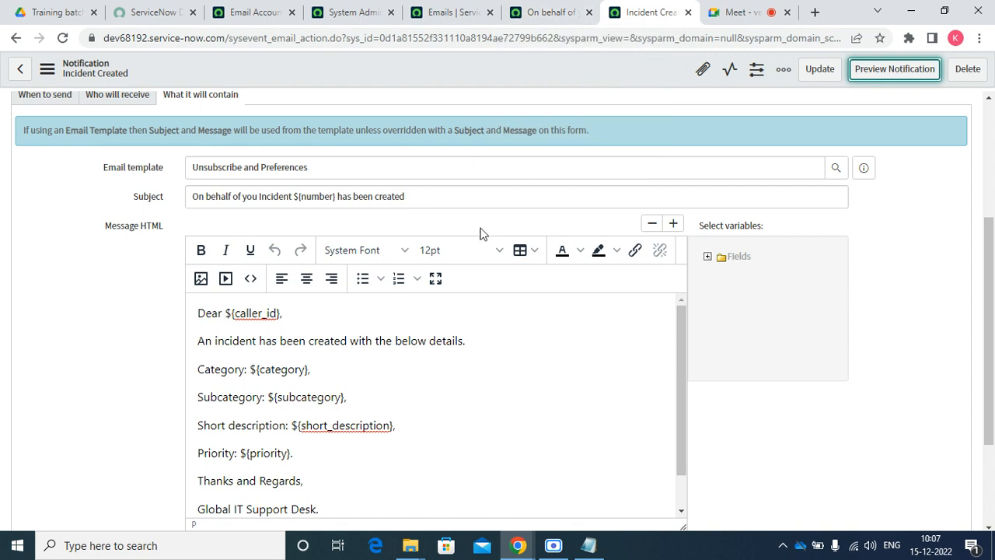
left_click(259, 341)
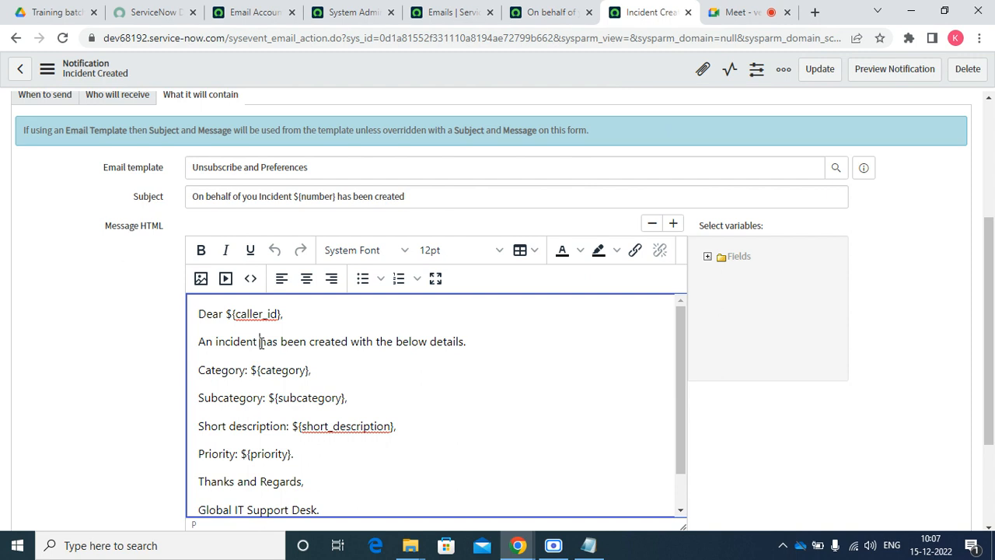
type("$")
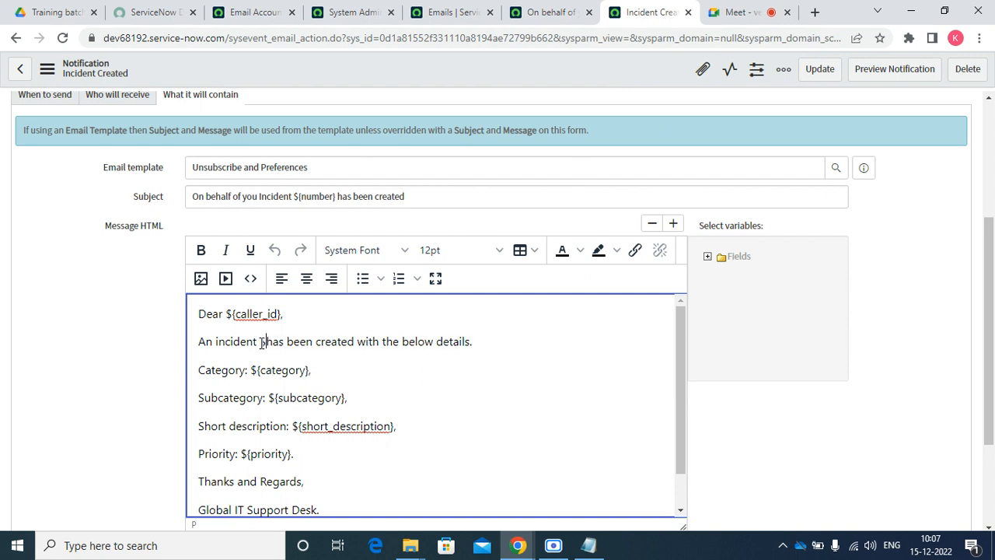
type("[")
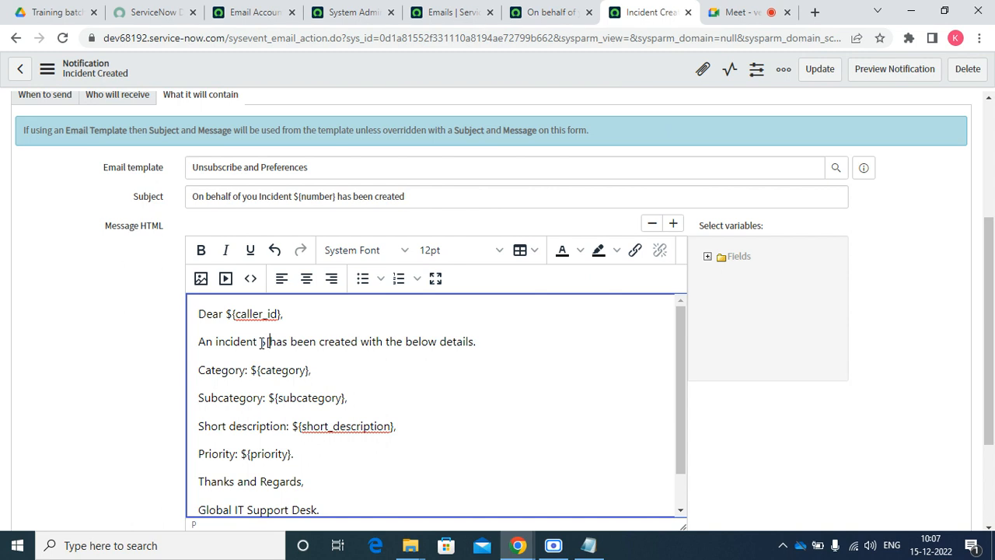
key("shift")
key("shift")
key("shift")
key("shift")
key("shift")
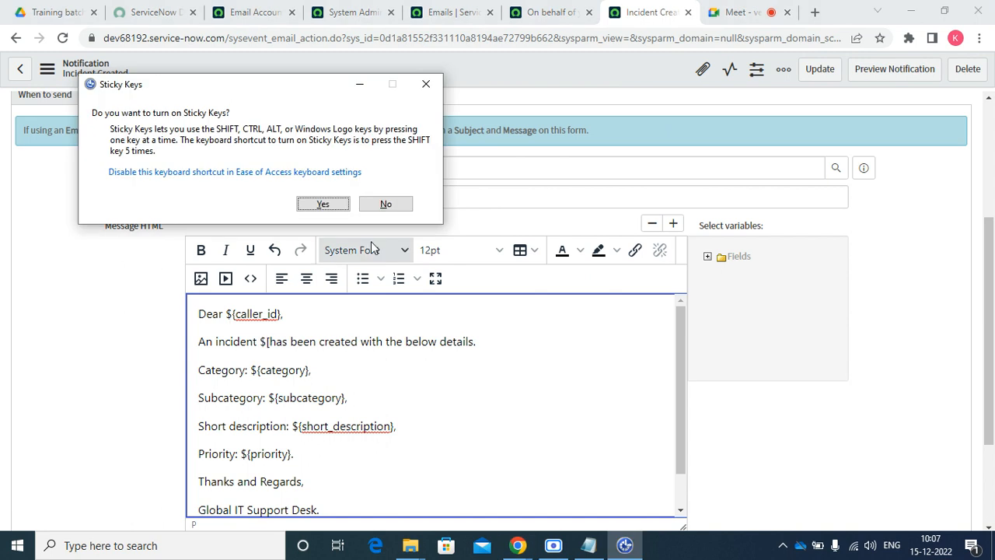
left_click(384, 204)
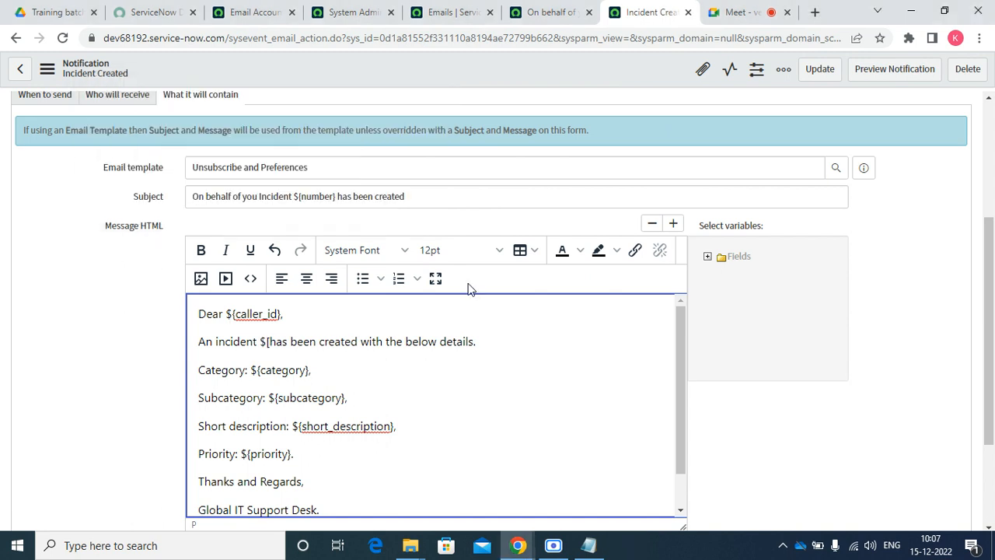
type("{")
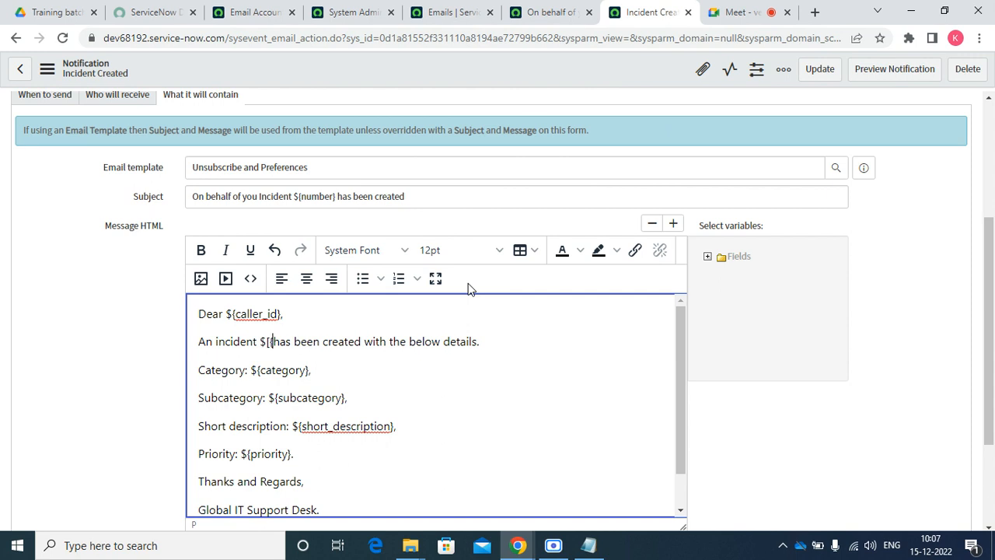
key("BackSpace")
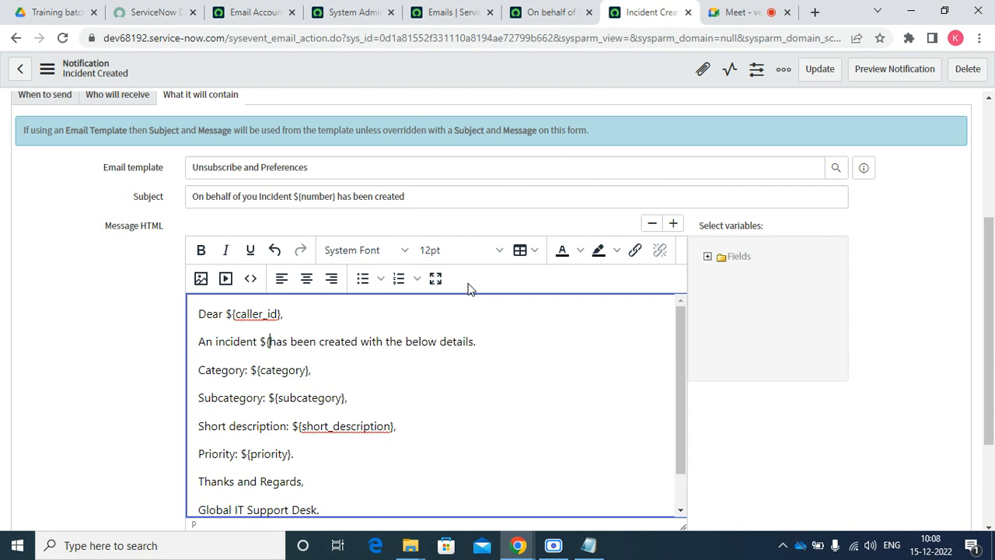
type("UR")
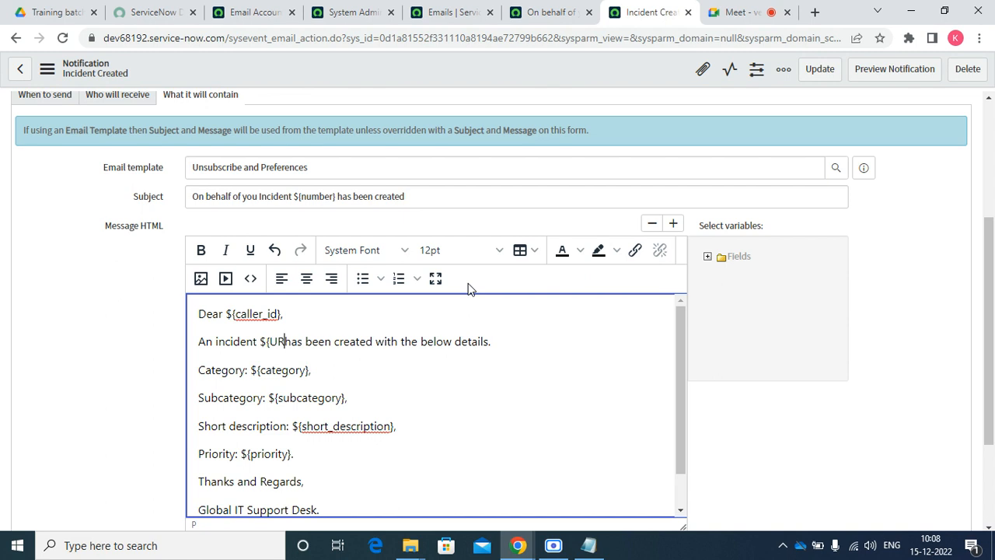
type("I_")
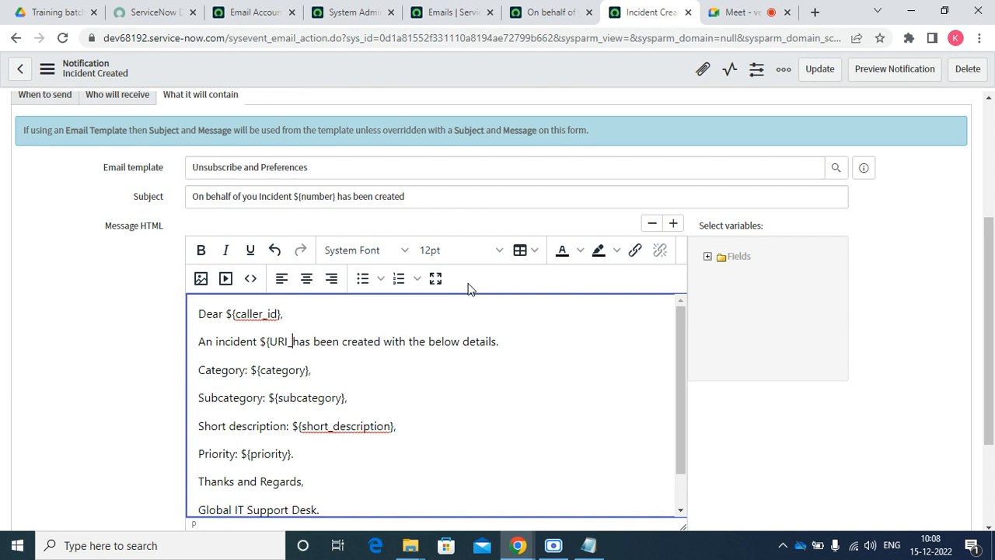
type("REF")
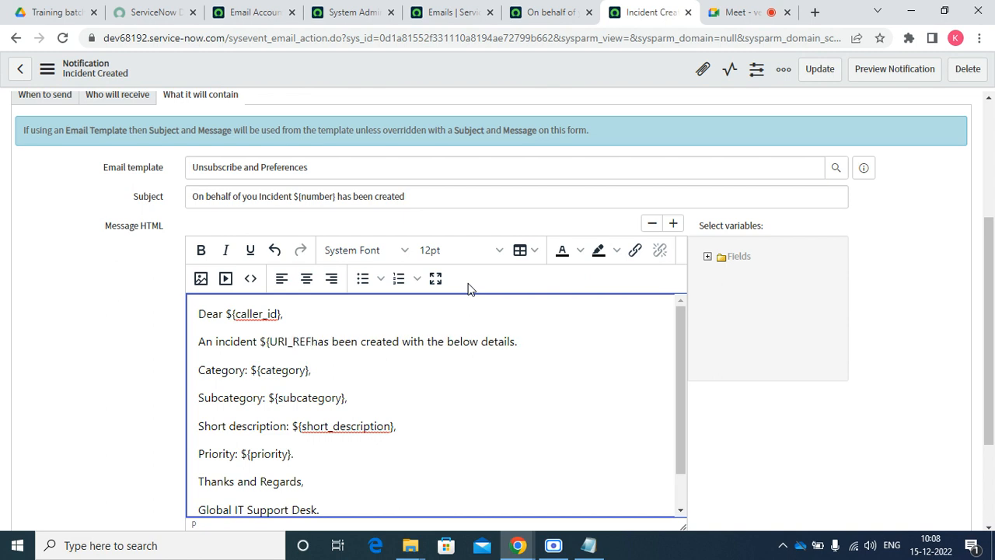
type("}")
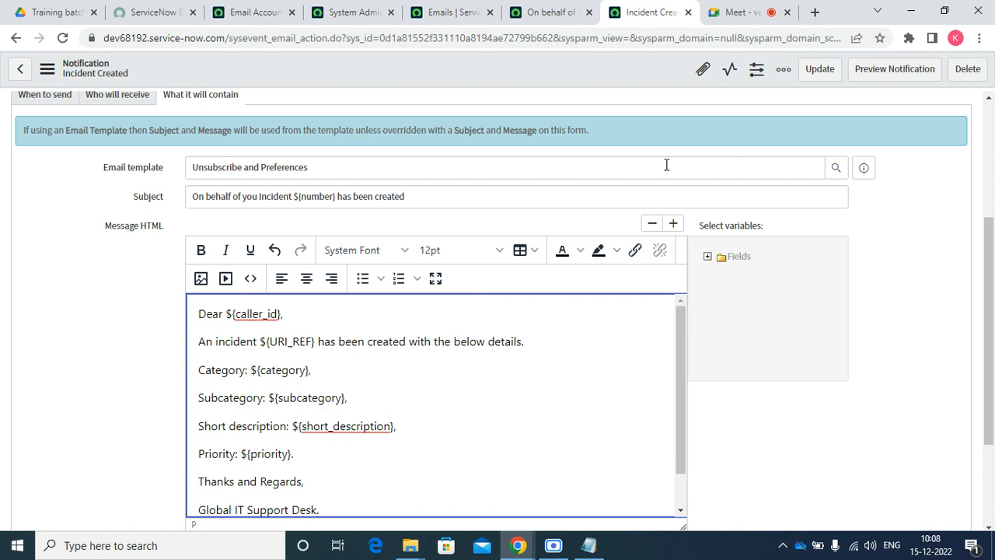
Save the notification and return to the Emails list
right_click(476, 62)
left_click(500, 72)
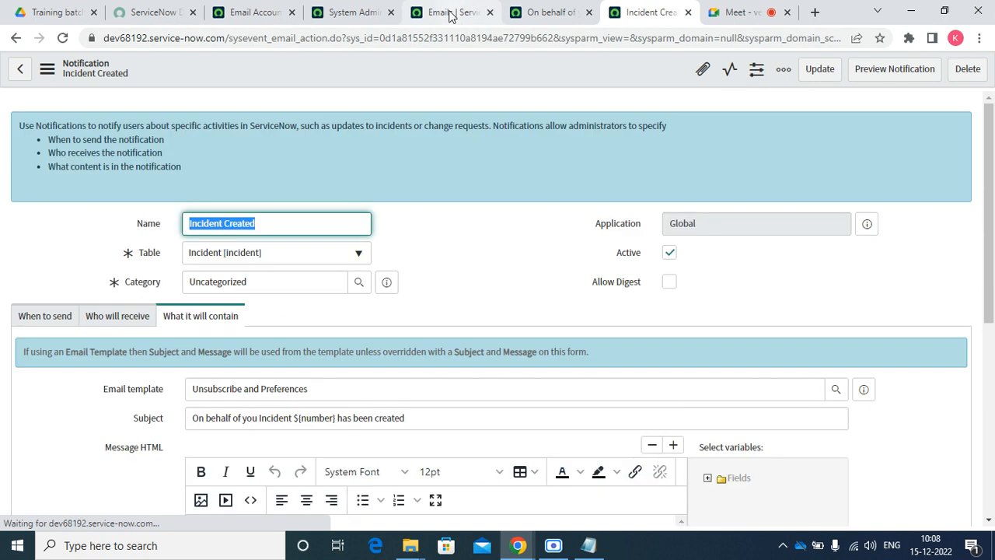
left_click(451, 14)
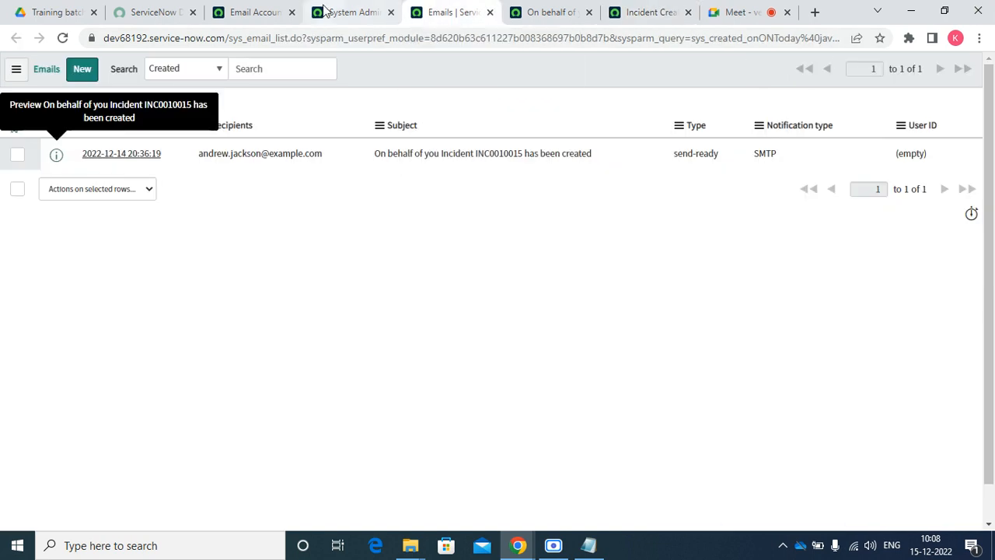
On the new incident, pick a recent caller and set category Software, subcategory Email
left_click(346, 12)
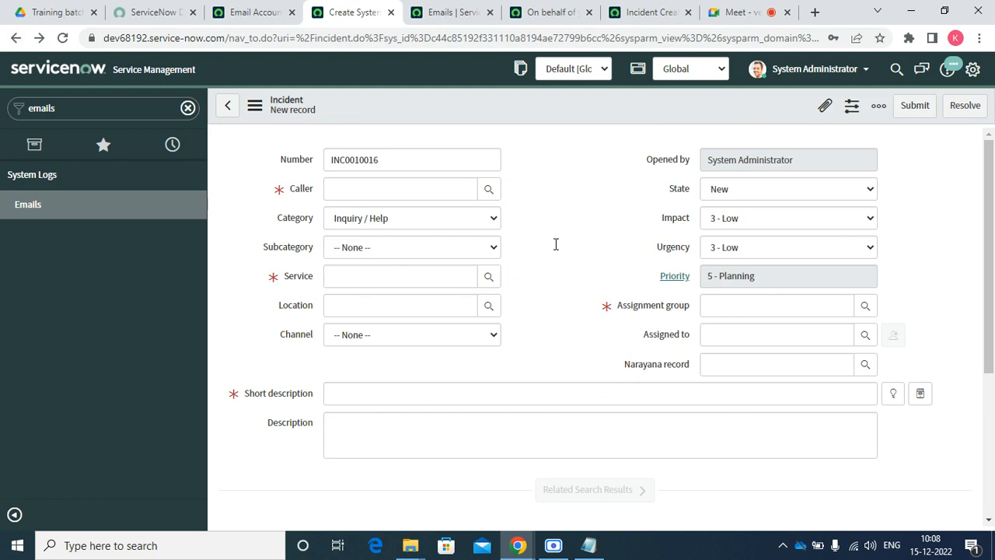
left_click(345, 187)
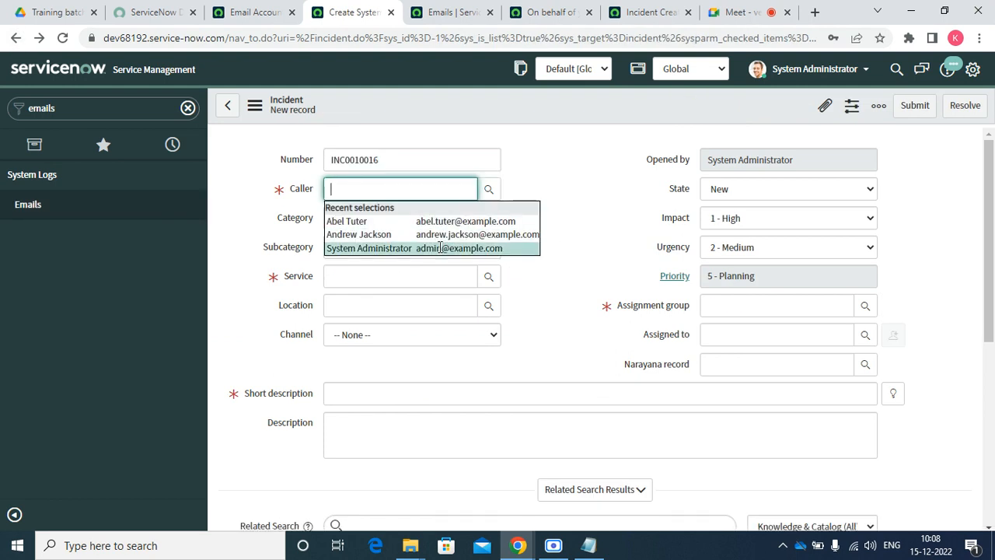
left_click(426, 222)
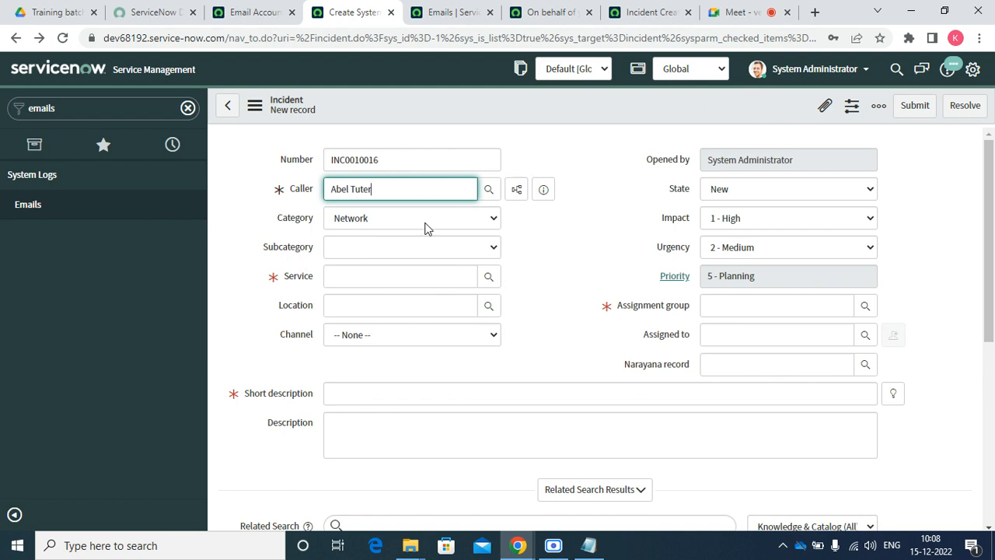
left_click(363, 218)
left_click(367, 261)
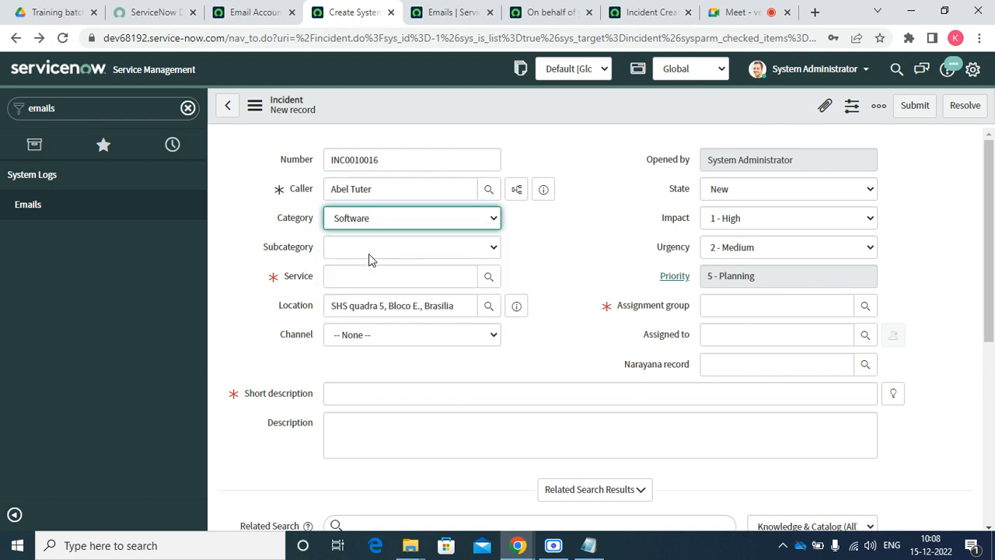
left_click(372, 247)
left_click(370, 284)
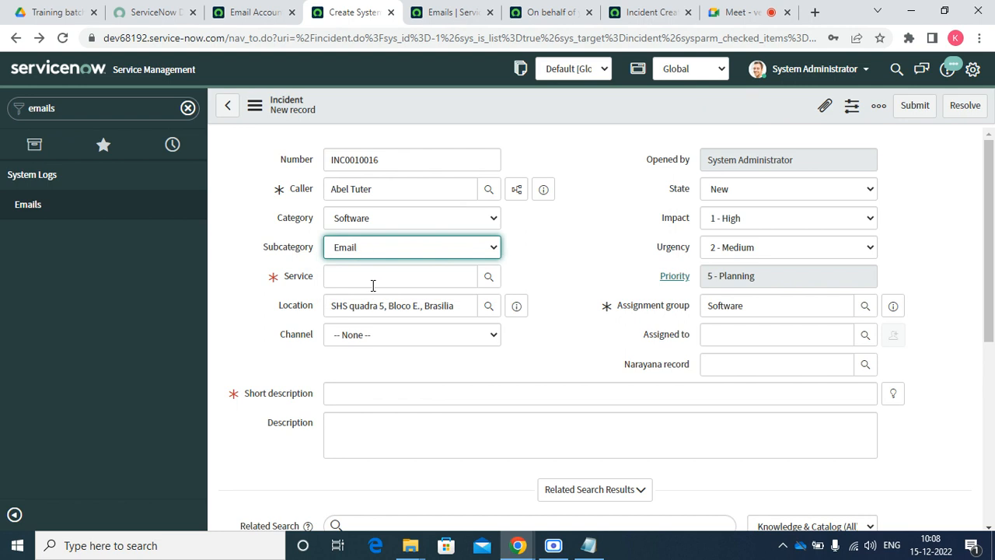
Set service SAP Financial Accounting, short description TEST, and impact 3 - Low
left_click(404, 276)
left_click(488, 277)
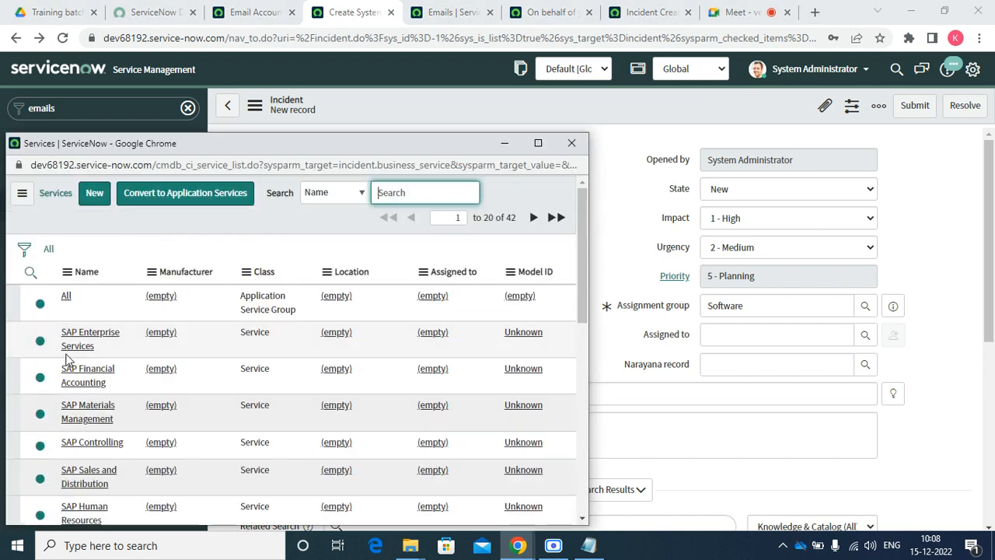
left_click(83, 381)
left_click(348, 394)
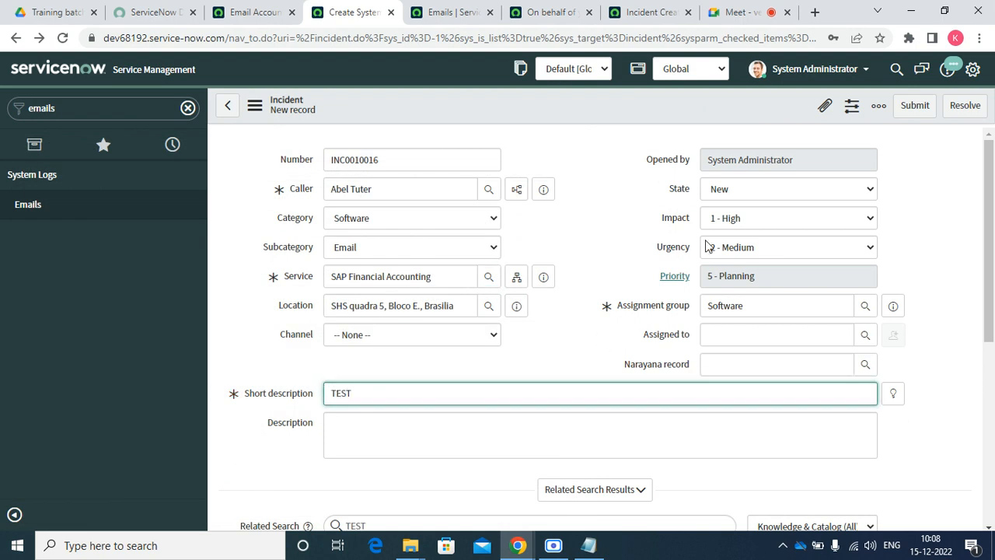
left_click(725, 222)
left_click(727, 224)
left_click(725, 222)
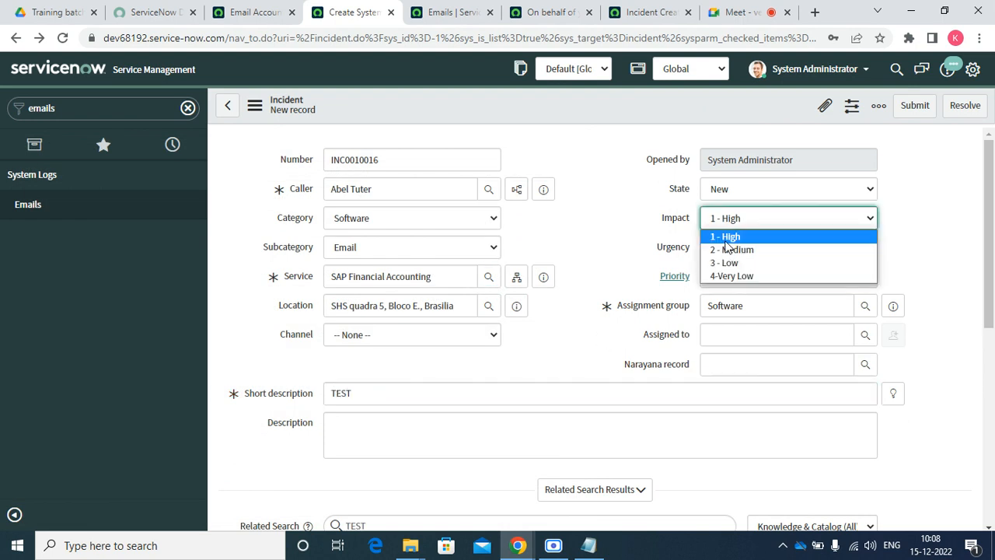
left_click(729, 265)
left_click(740, 246)
left_click(741, 245)
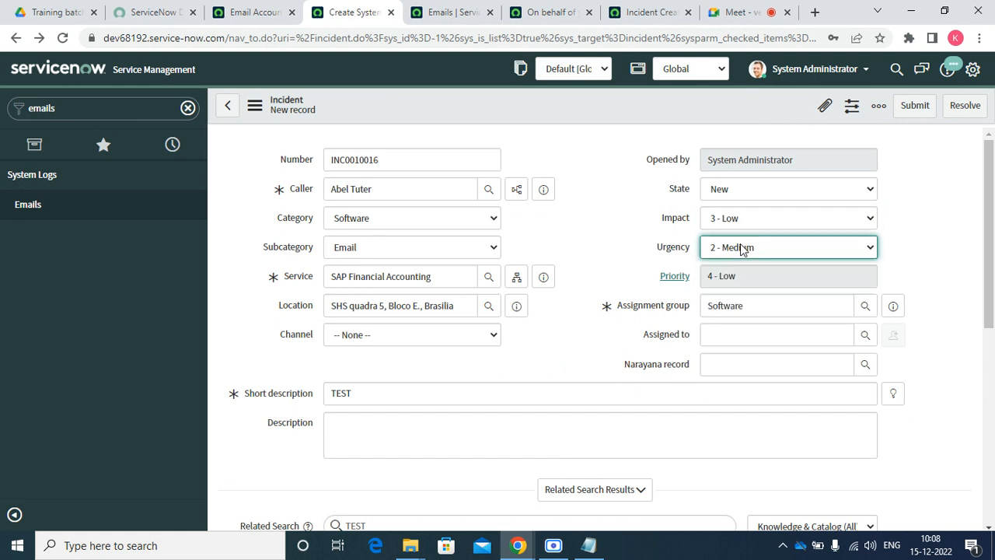
left_click(732, 335)
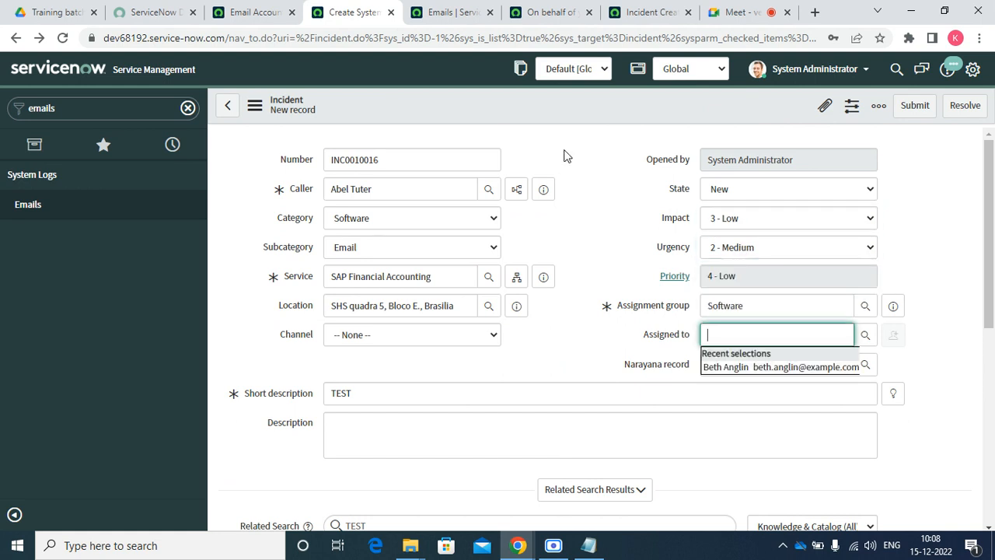
Save incident INC0010016 and go back to the Emails list
right_click(546, 102)
left_click(577, 109)
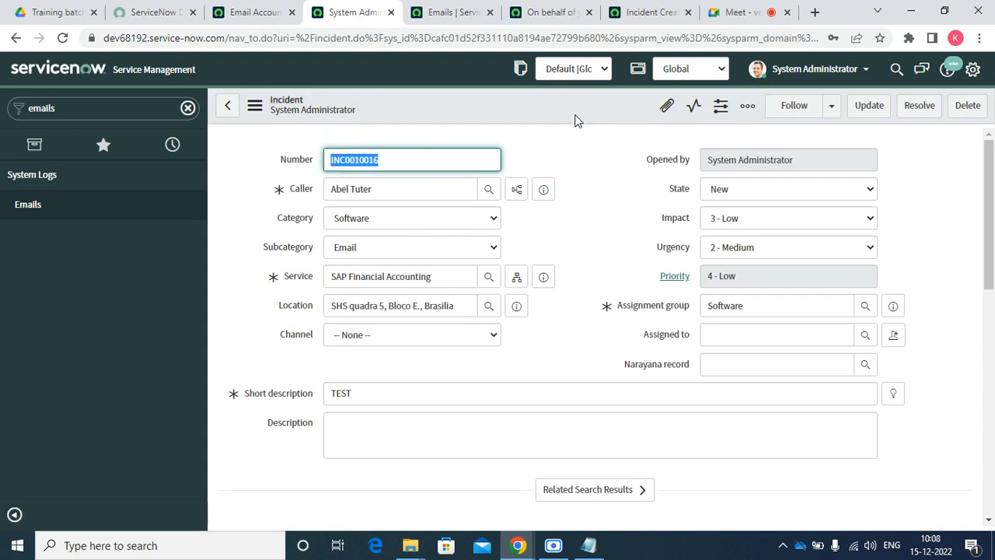
left_click(460, 14)
Refresh the Emails list until the INC0010016 email appears
right_click(427, 59)
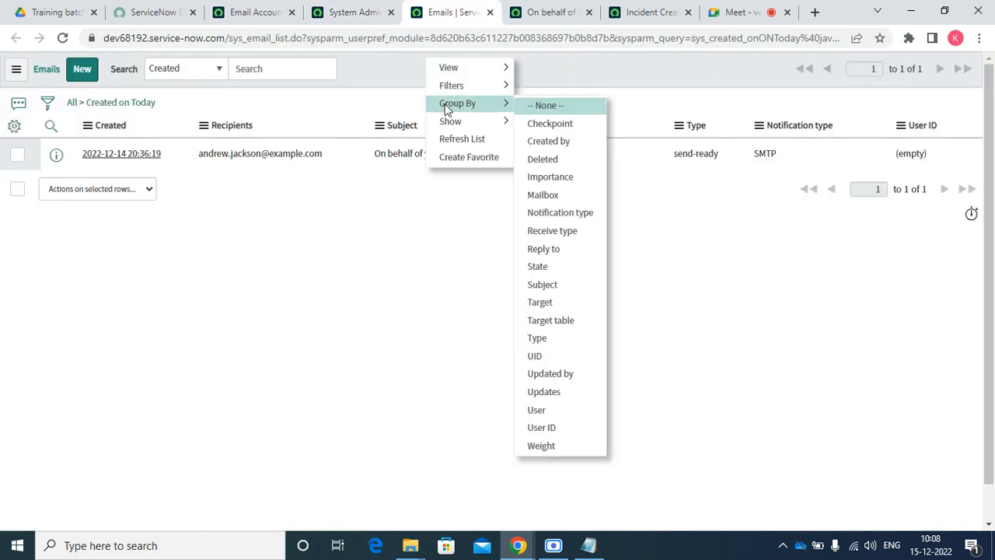
left_click(463, 139)
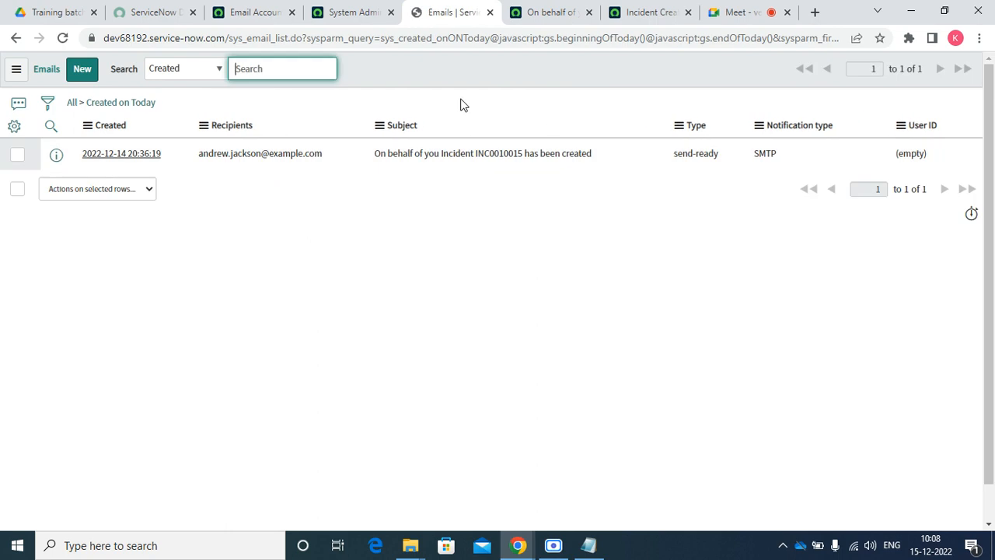
right_click(437, 75)
left_click(465, 148)
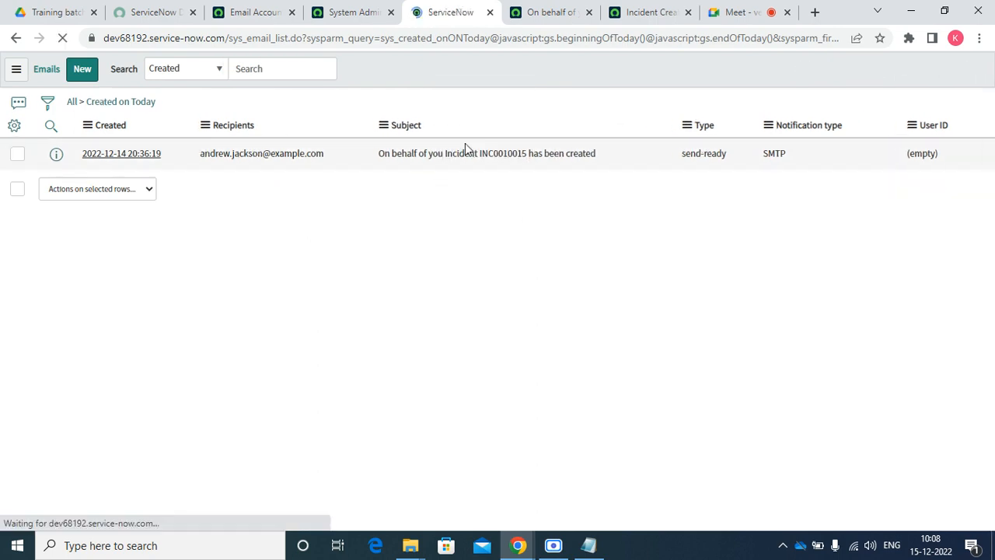
left_click(375, 9)
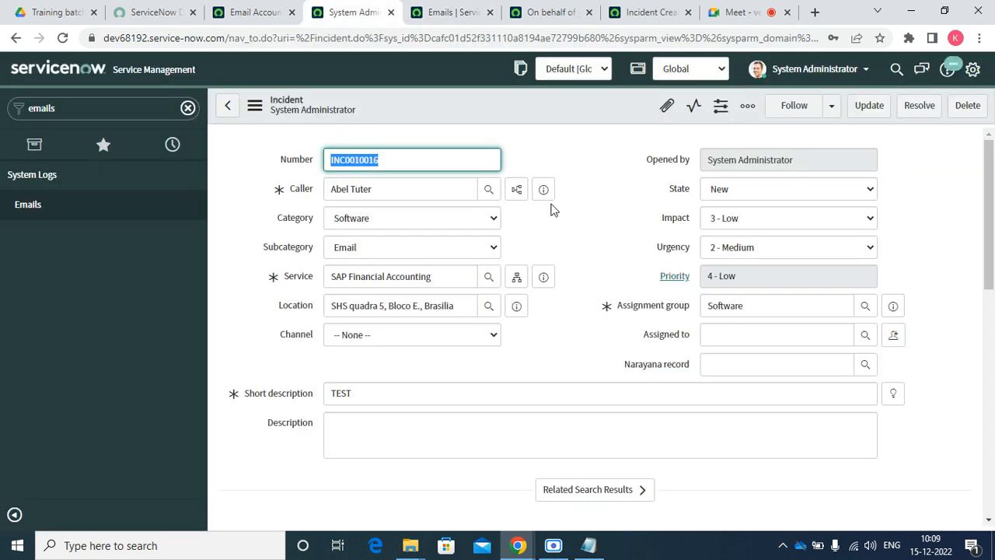
left_click(451, 11)
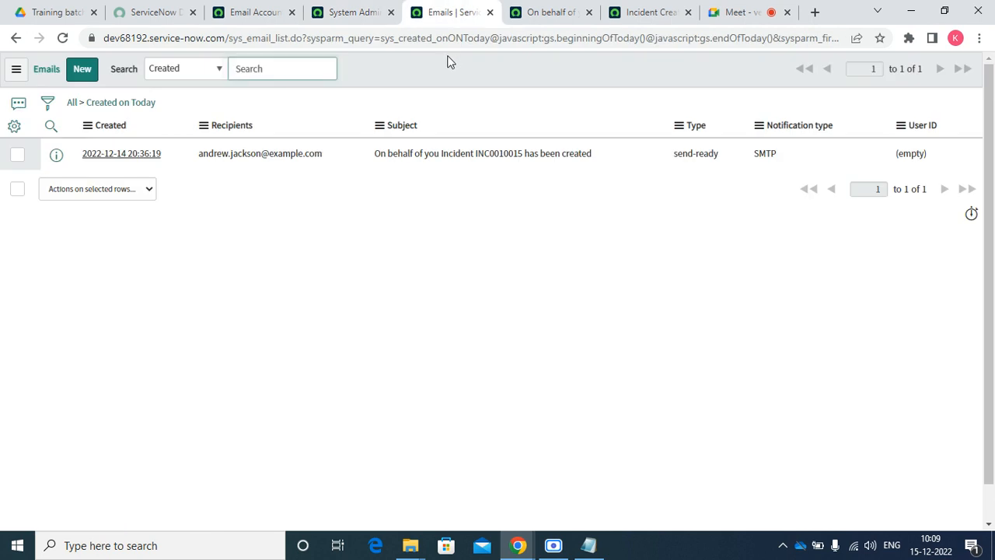
right_click(449, 58)
left_click(491, 138)
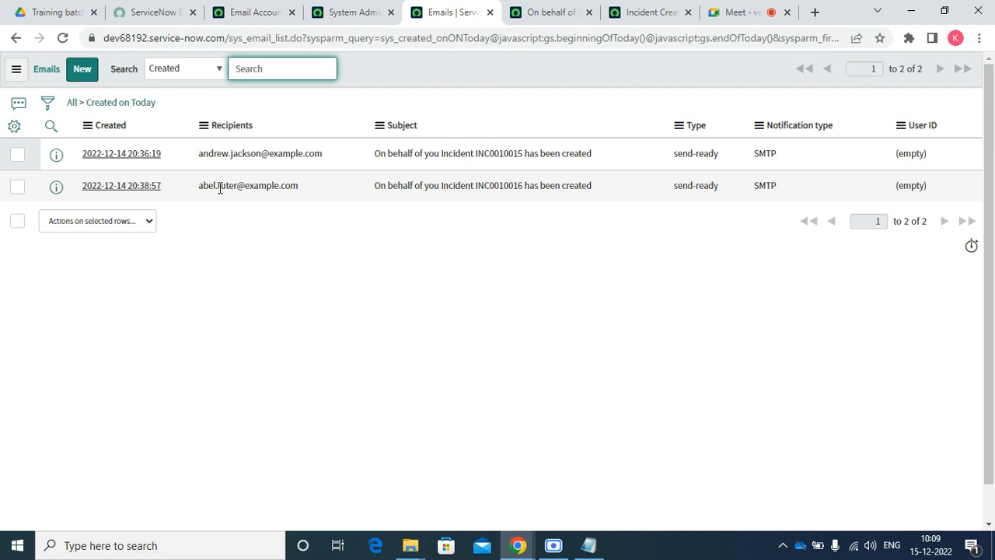
Open the INC0010016 email record in a new tab and view it
right_click(57, 188)
left_click(85, 197)
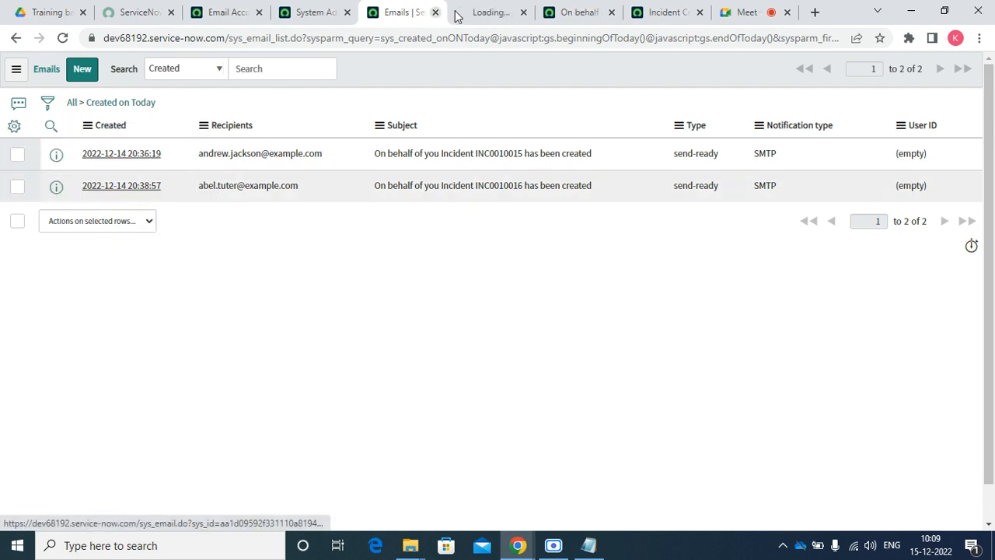
left_click(459, 14)
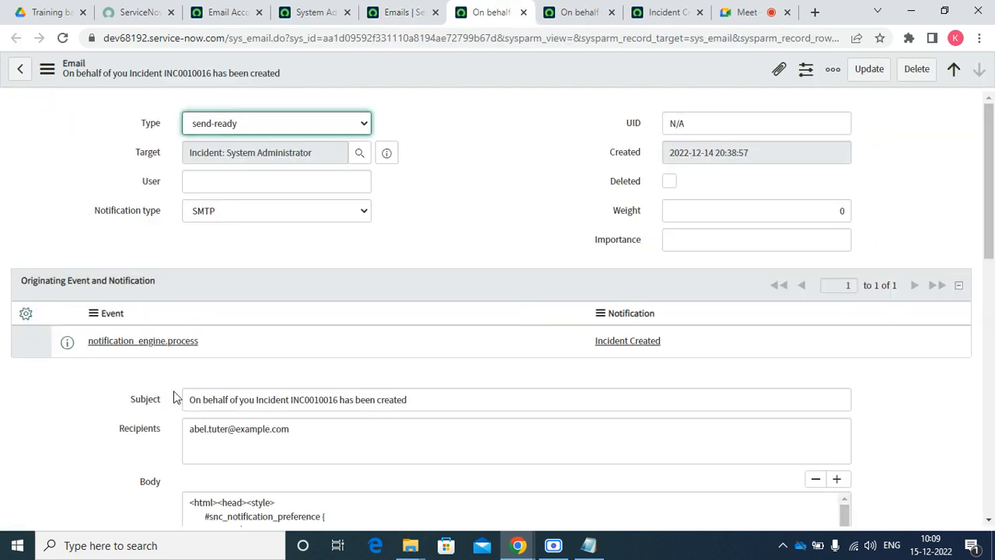
Preview the INC0010016 email and follow its incident link to open the incident
double_click(305, 403)
scroll(306, 402, "down", 15)
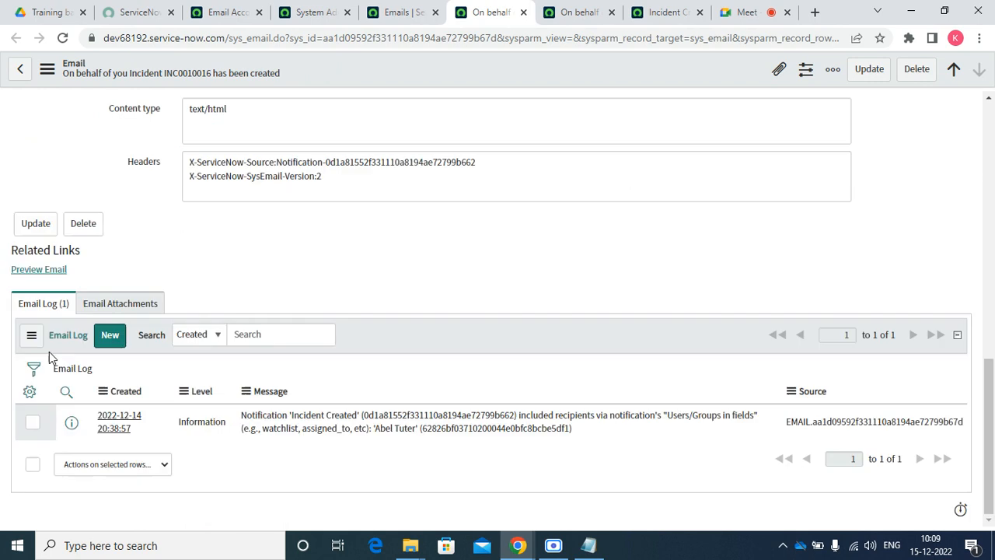
left_click(49, 276)
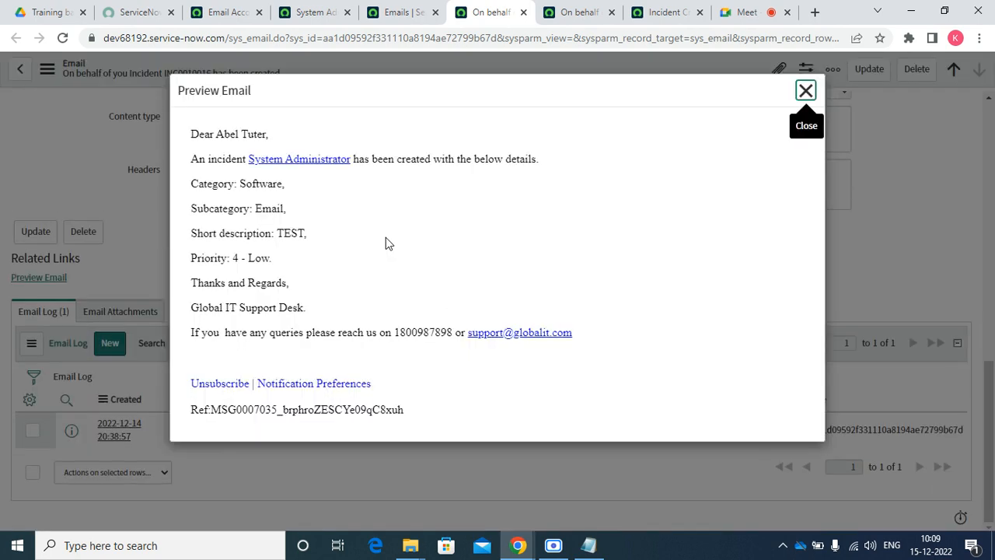
left_click(332, 165)
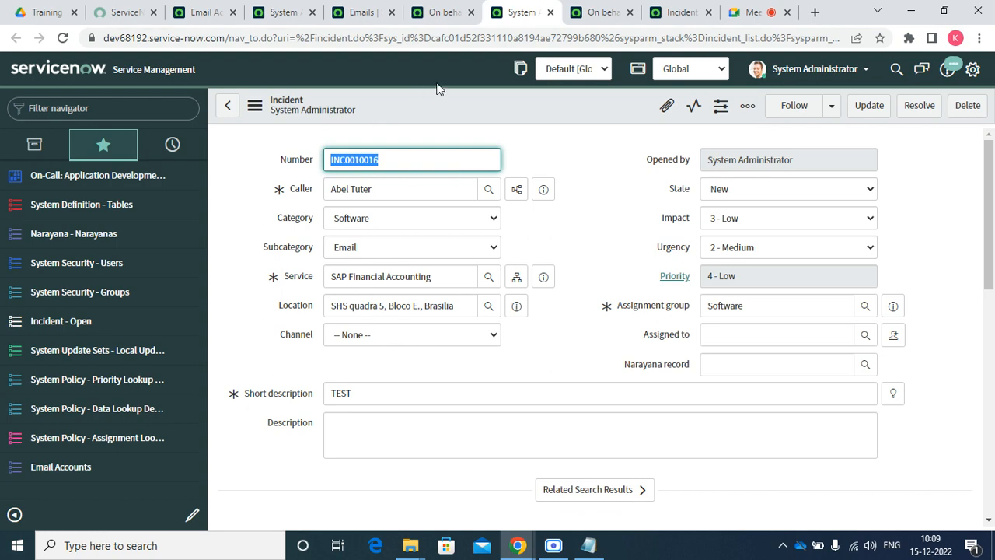
Open the Incident table's column definitions via Configure > Table
right_click(424, 102)
mouse_move(525, 366)
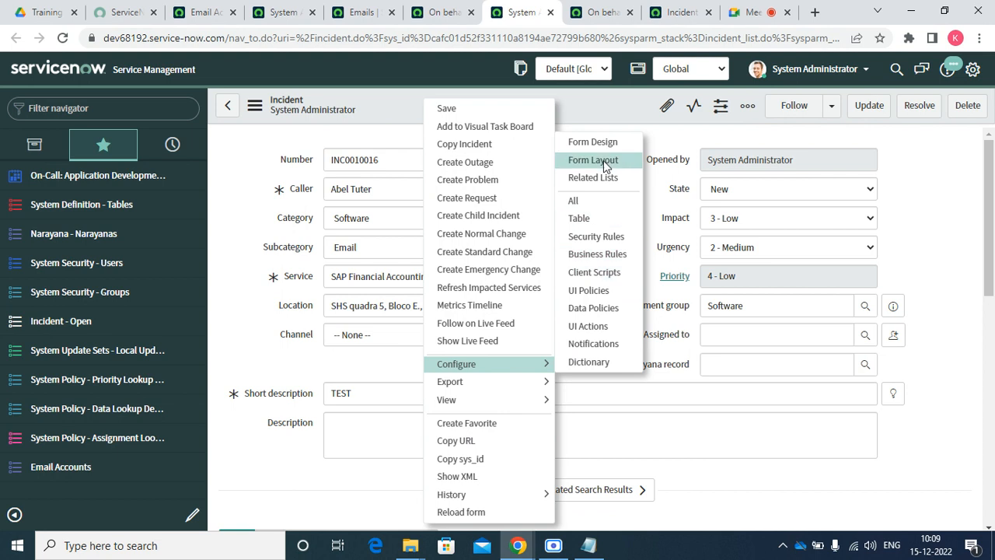
left_click(589, 220)
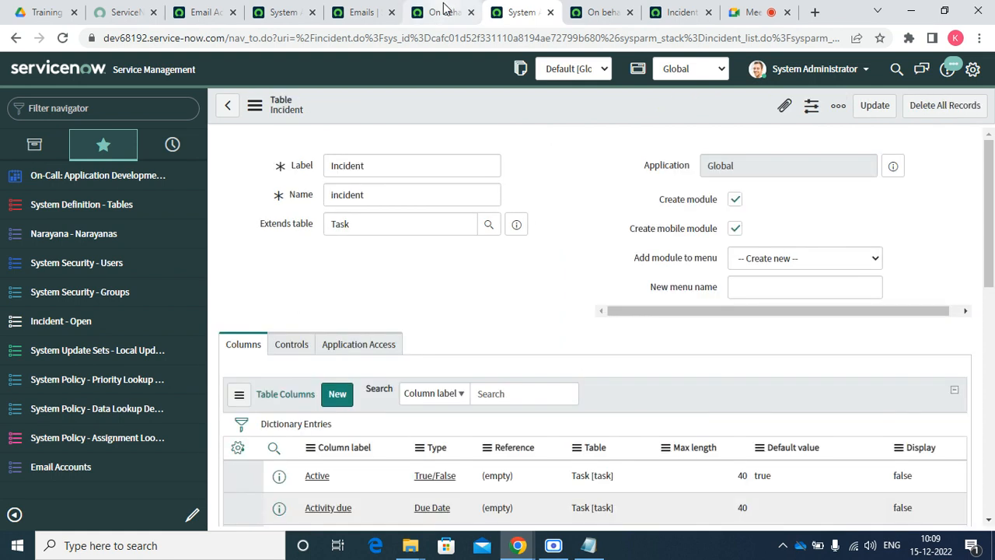
left_click(440, 11)
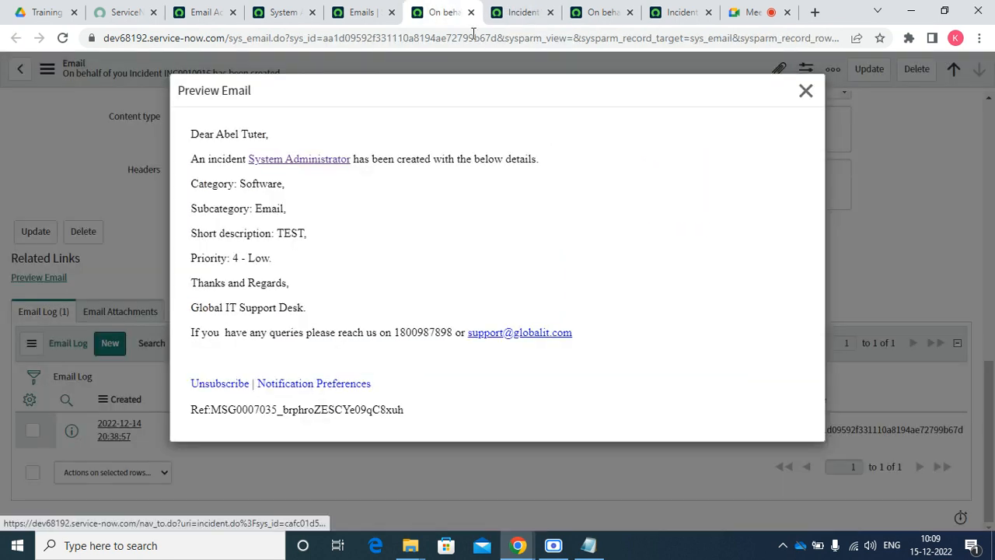
left_click(523, 12)
Filter out the columns whose Display is false, then clear that filter
right_click(568, 292)
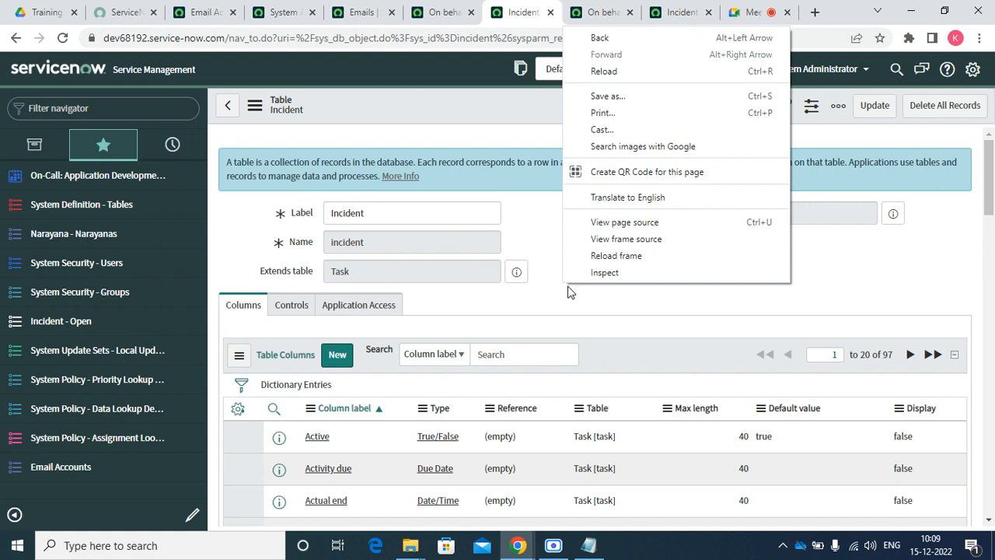
left_click(734, 330)
scroll(739, 335, "down", 10)
scroll(804, 290, "up", 9)
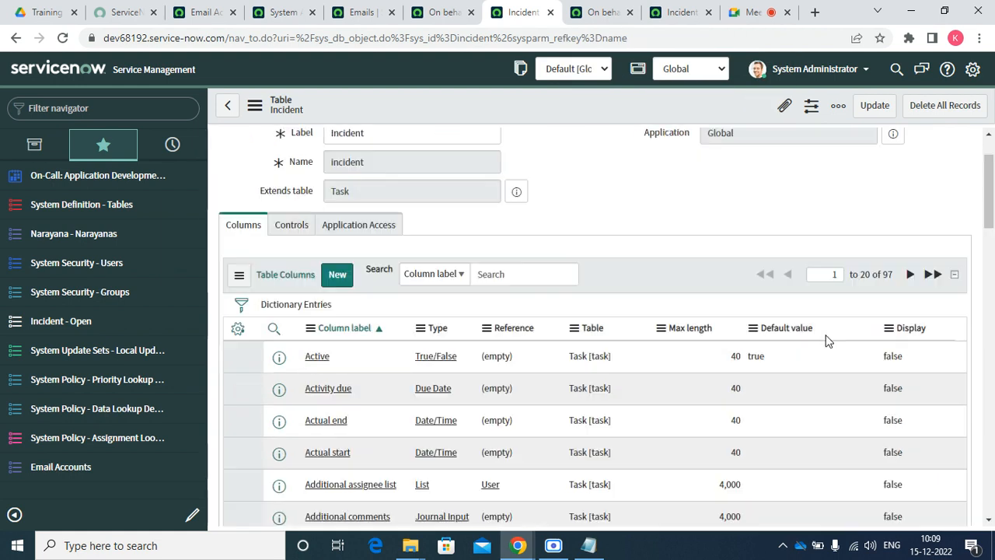
scroll(828, 341, "up", 2)
right_click(897, 435)
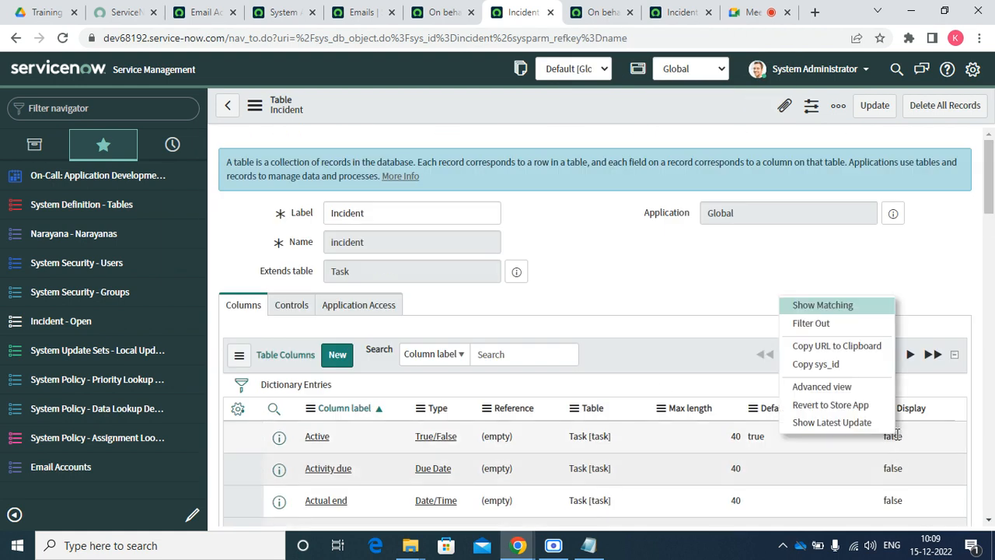
left_click(828, 329)
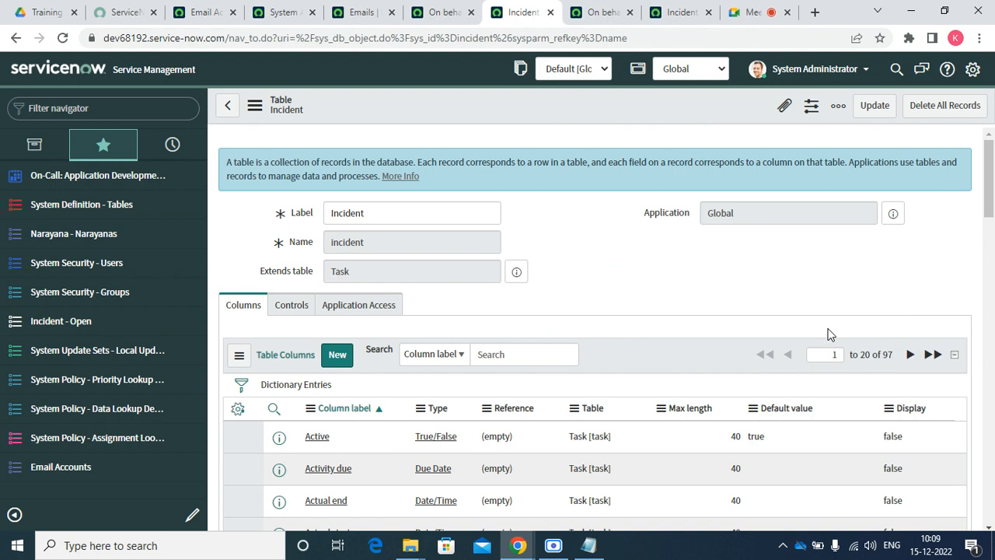
scroll(603, 334, "down", 10)
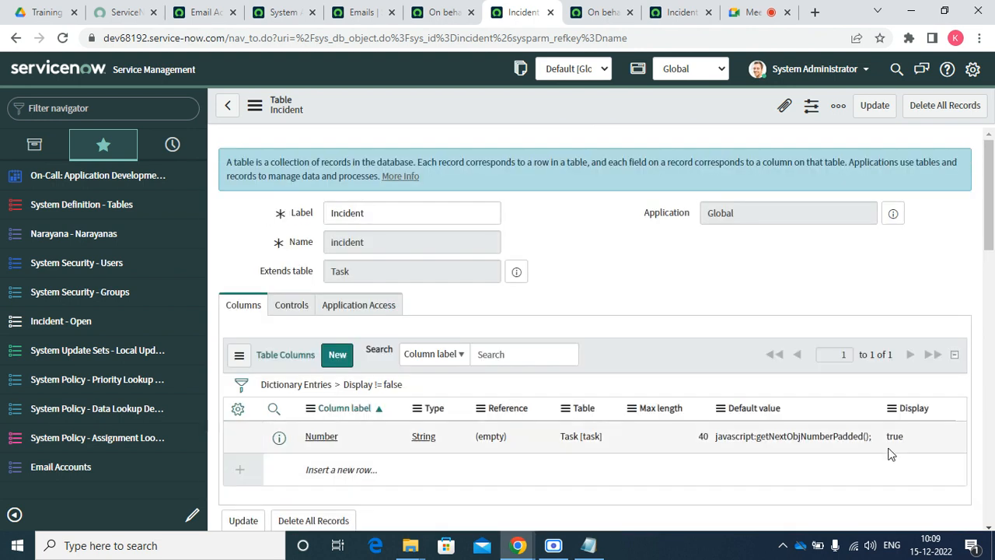
left_click(308, 389)
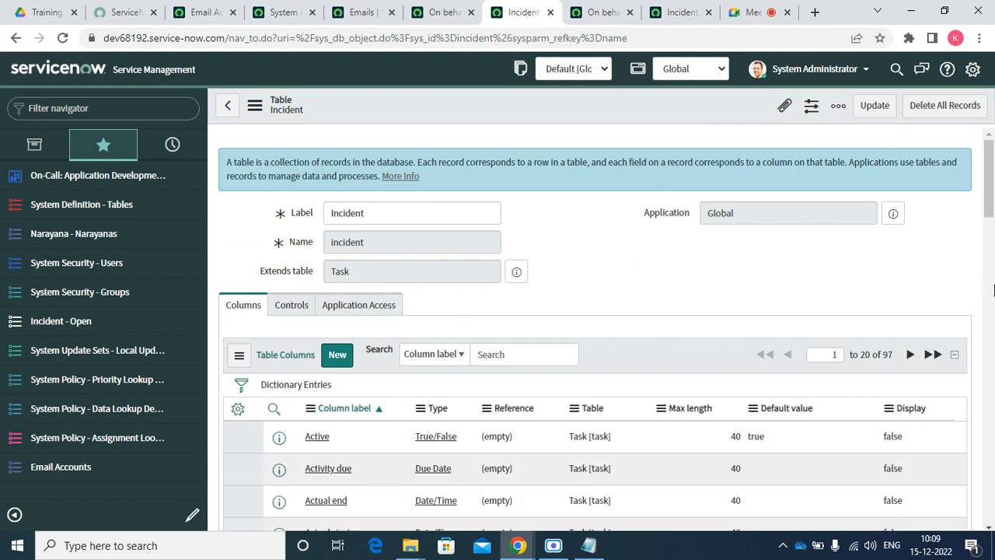
Reapply and remove the Display filter, then return to the Incident Created notification
left_click_drag(991, 188, 991, 323)
right_click(893, 354)
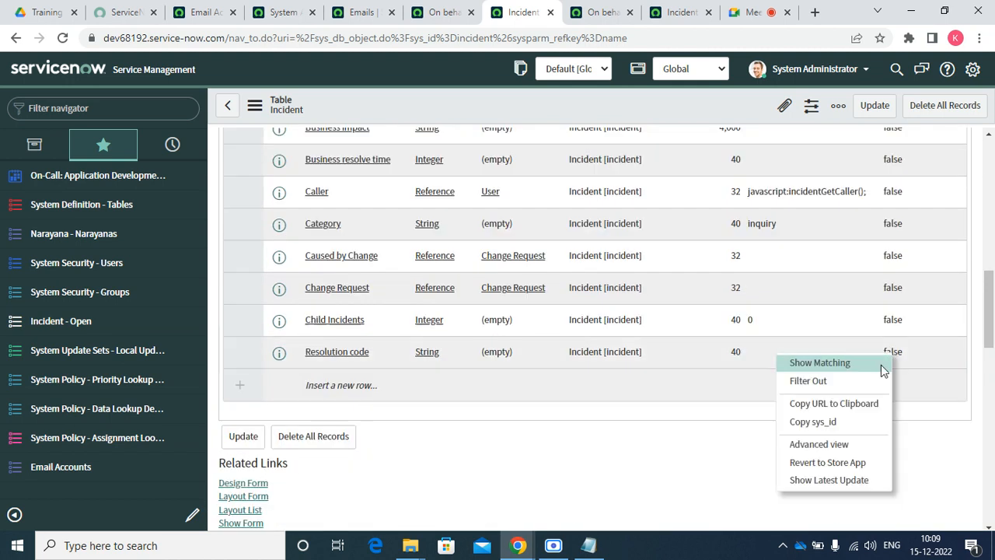
left_click(849, 381)
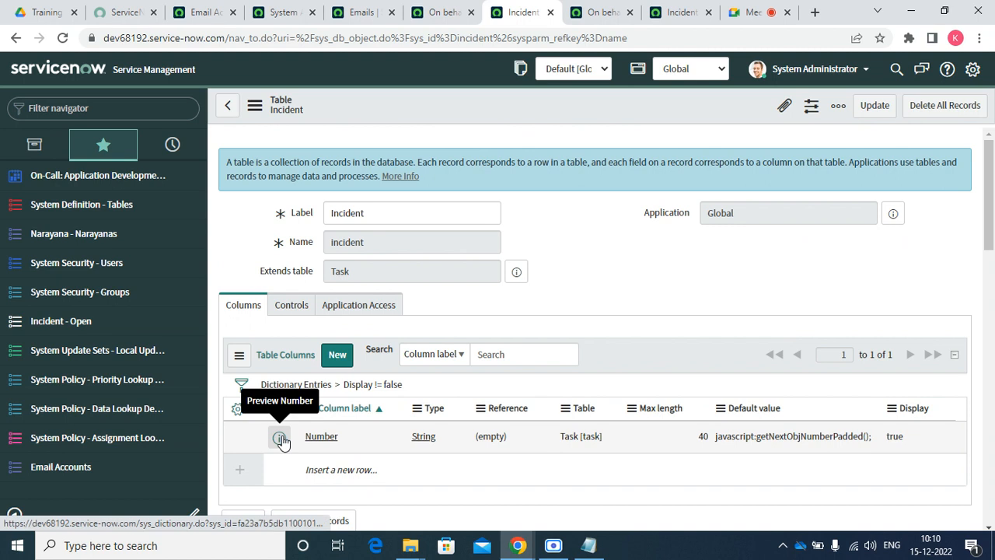
left_click(306, 388)
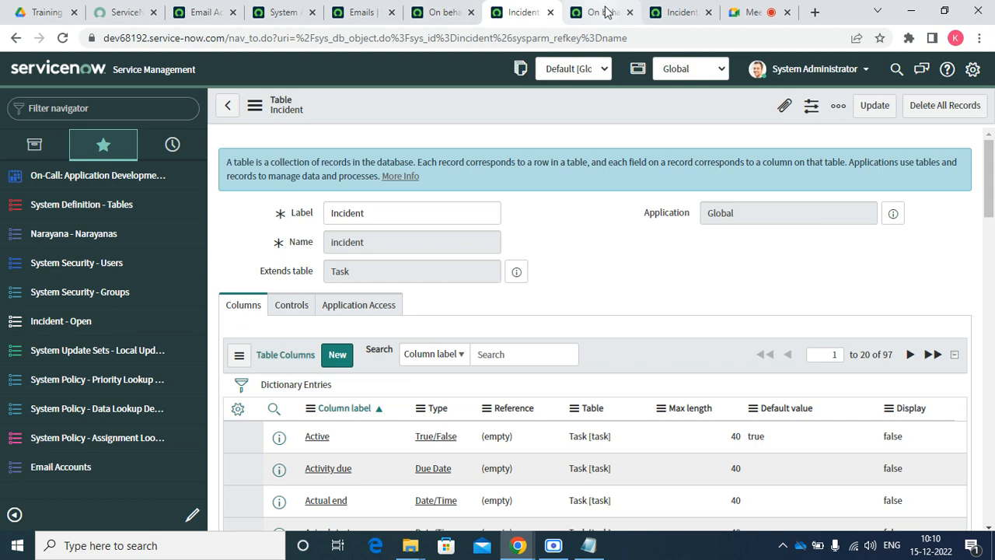
left_click(675, 12)
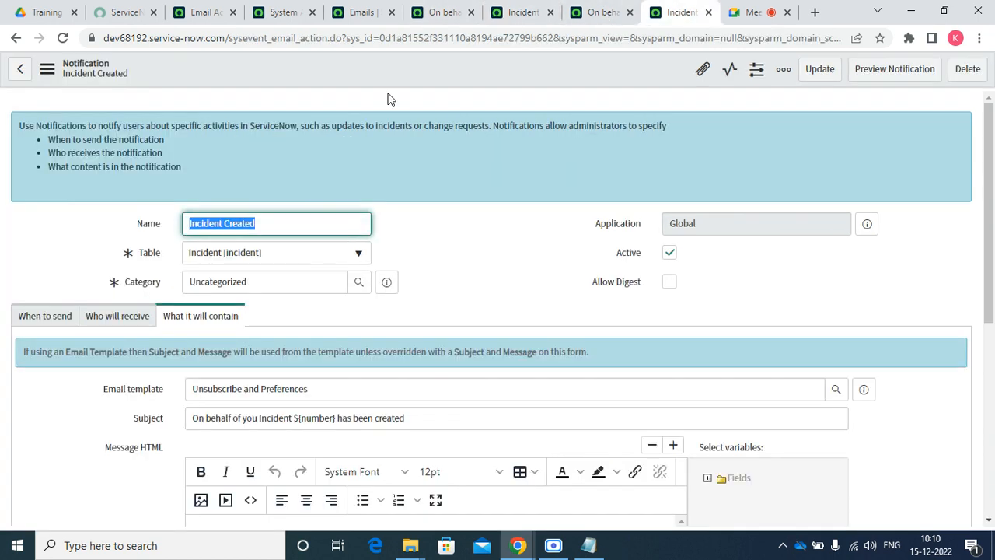
Open the dictionary entry for the incident's Number field
left_click(342, 13)
left_click(279, 14)
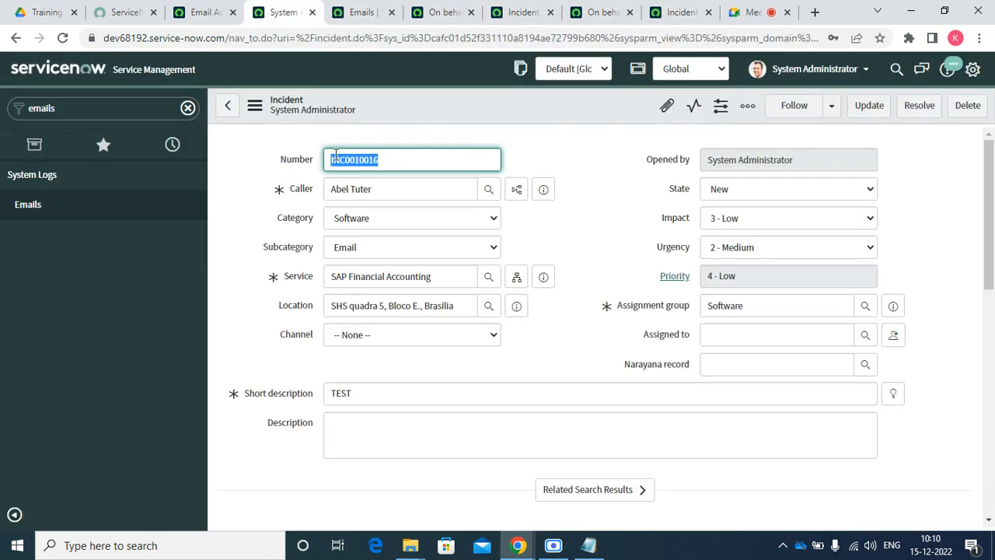
left_click(293, 158)
right_click(294, 158)
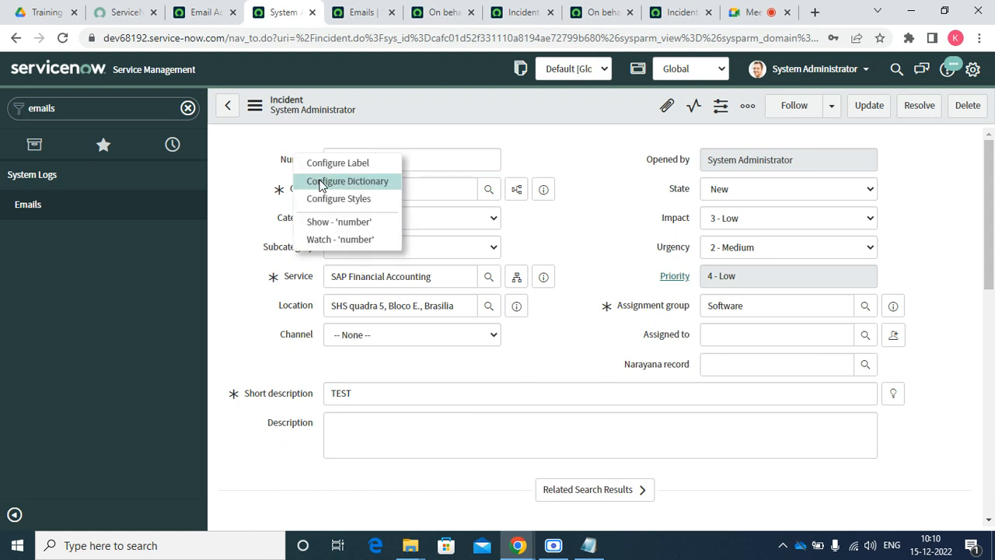
left_click(11, 265)
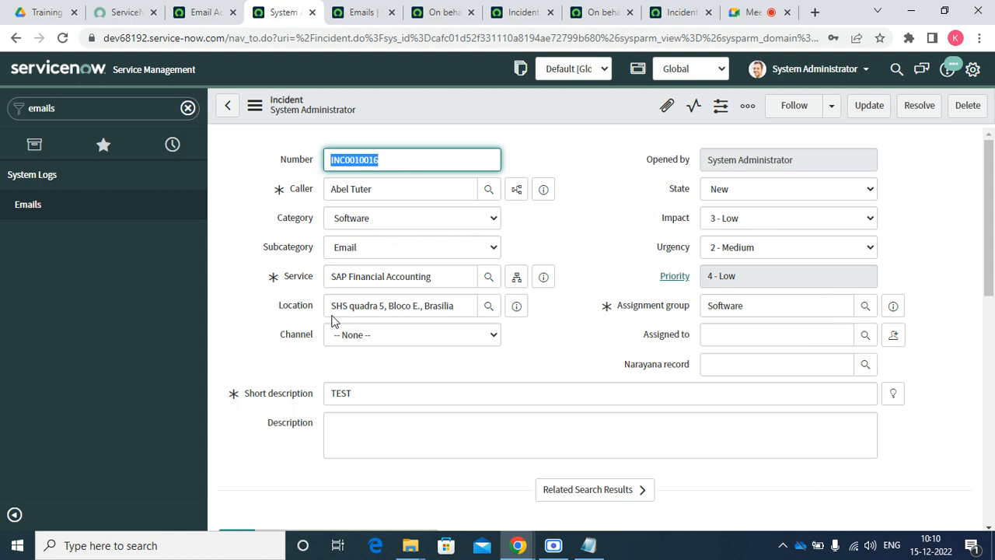
left_click(292, 163)
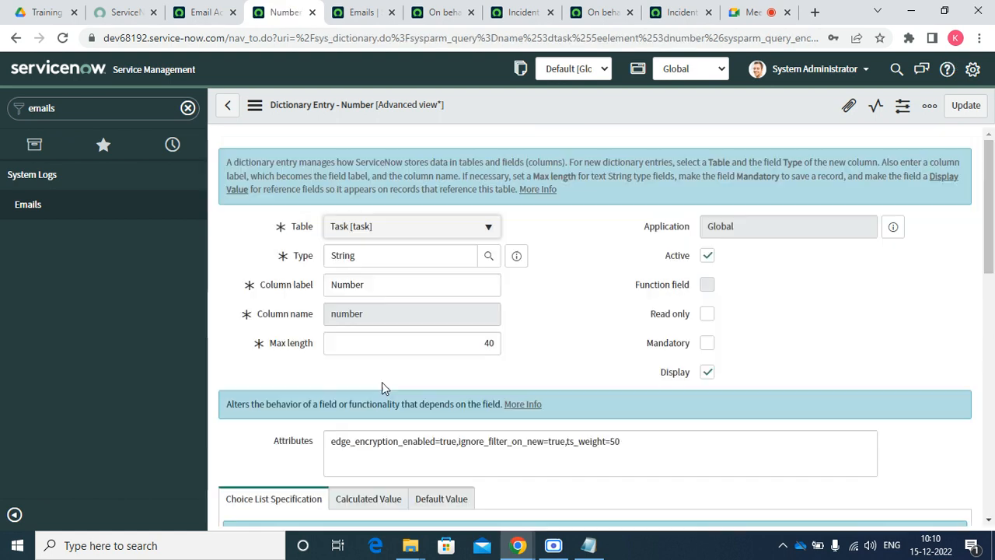
Select ${URI_REF} in the notification message, then return to the Number dictionary entry
left_click(523, 13)
left_click(667, 16)
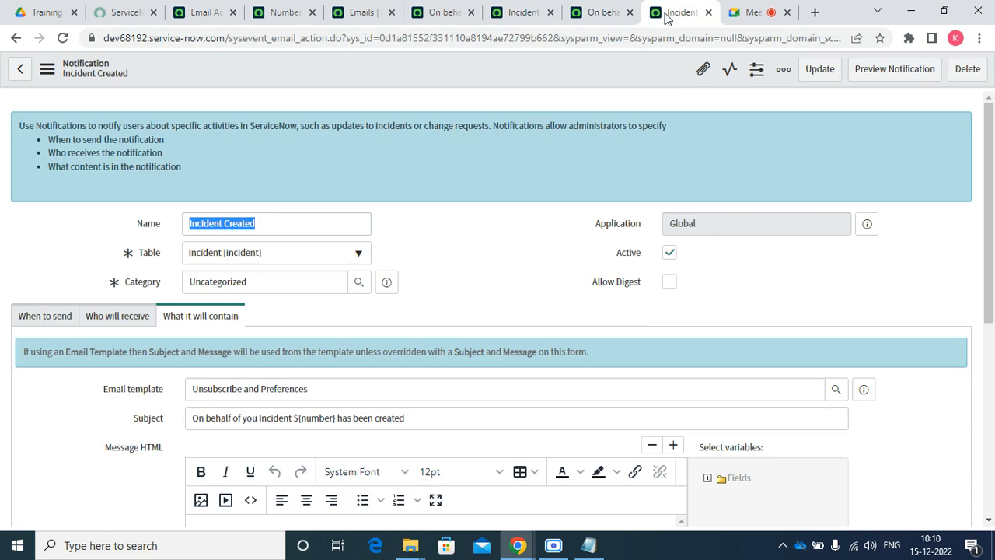
scroll(367, 382, "down", 5)
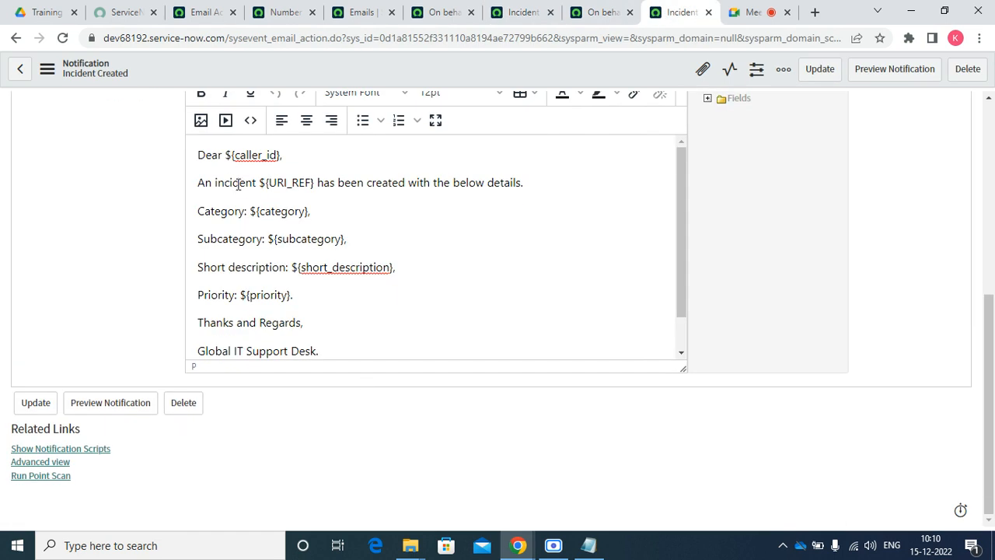
left_click_drag(260, 181, 310, 189)
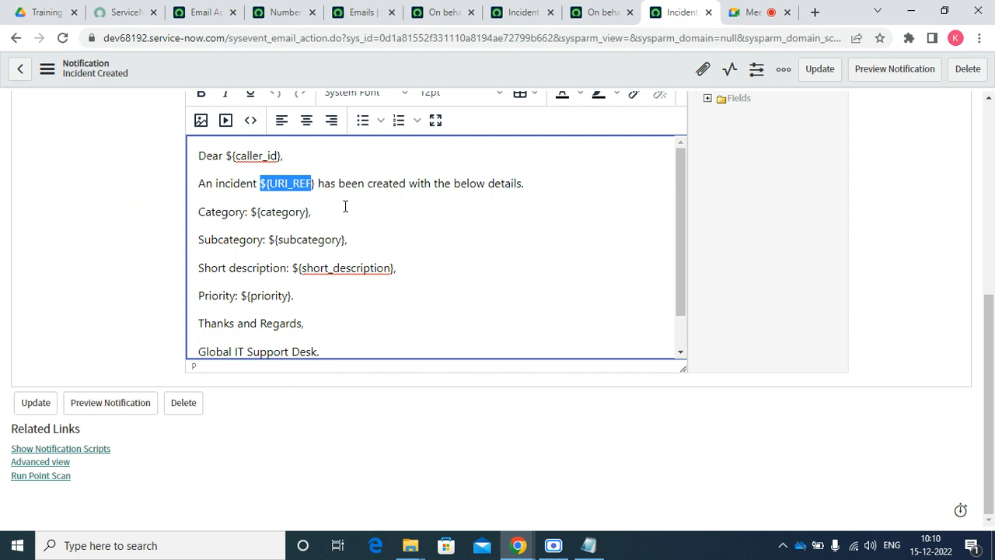
left_click(356, 13)
left_click(263, 14)
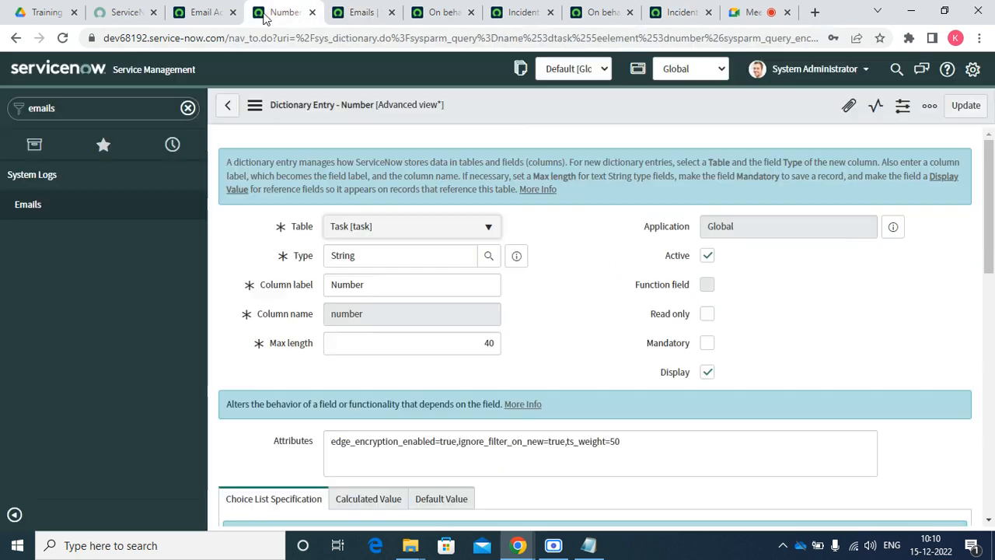
Show the Number field's Dictionary Overrides list and start a new override
scroll(991, 171, "down", 6)
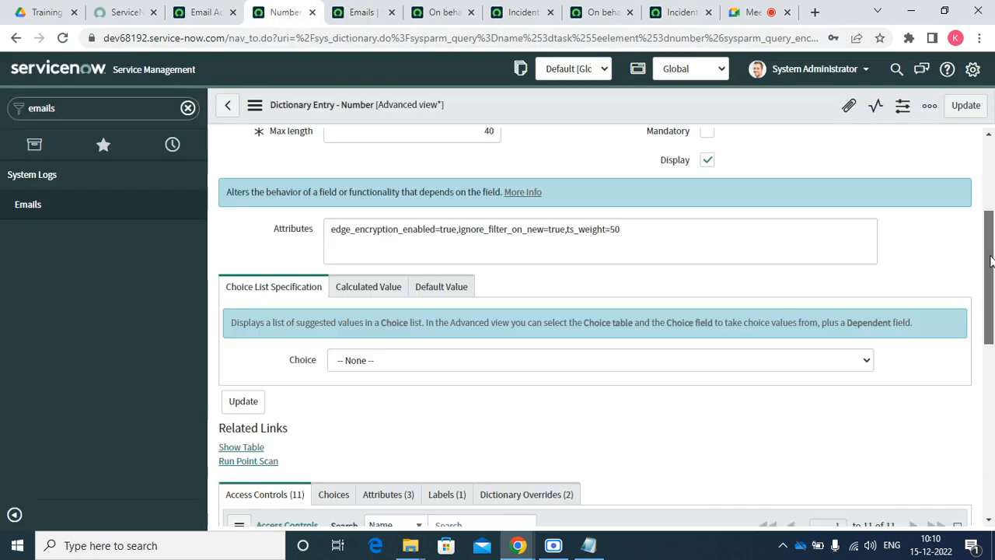
left_click(526, 225)
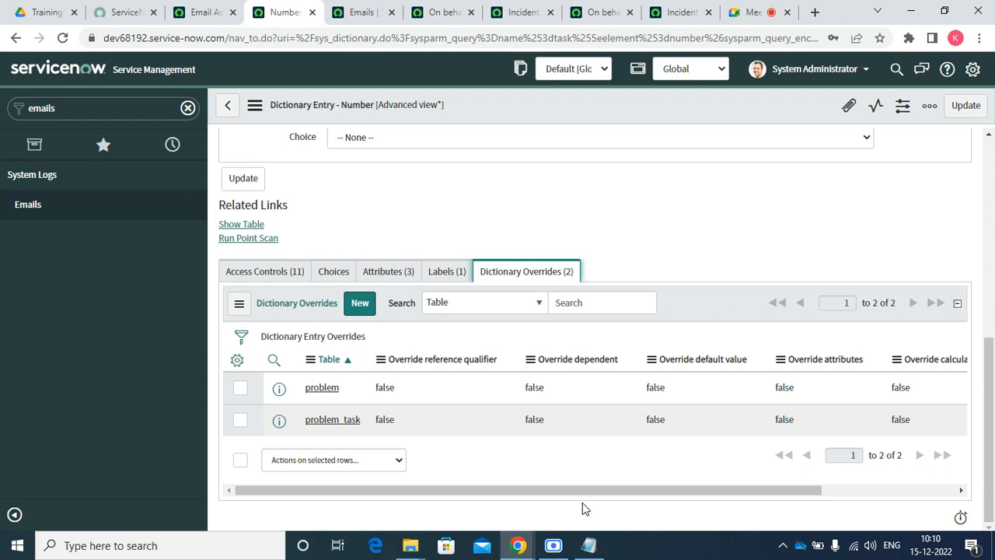
left_click_drag(588, 492, 719, 488)
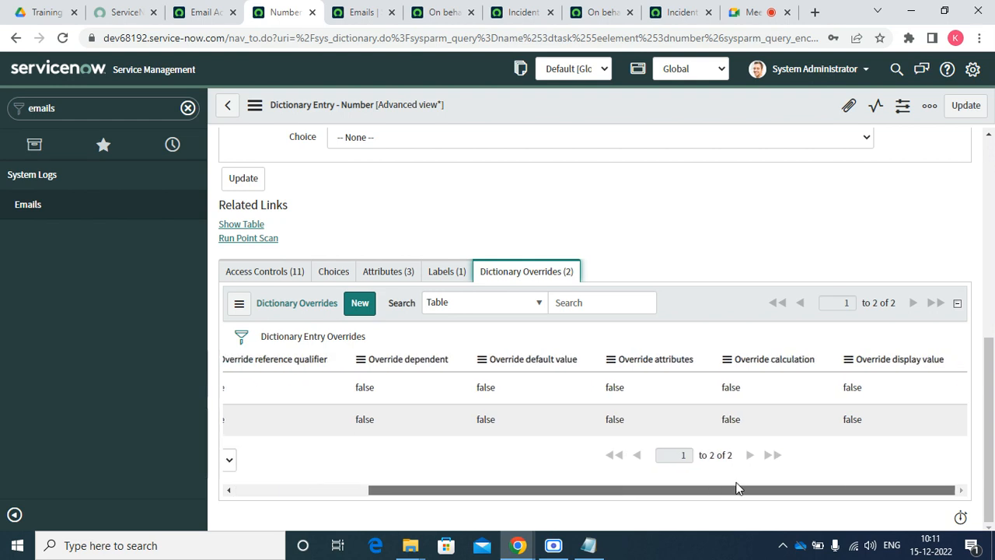
left_click(368, 304)
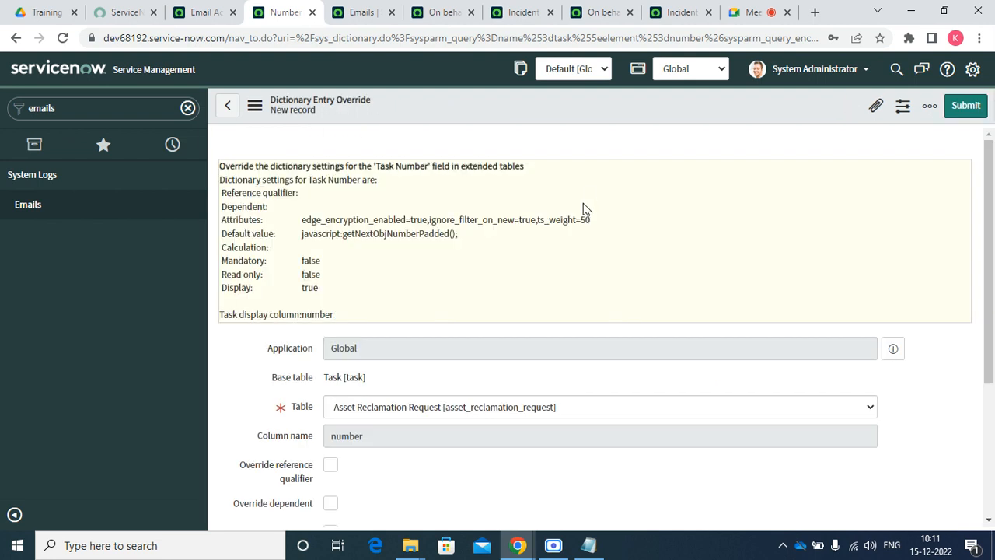
Submit an Incident override with Override display value ticked, and dismiss the duplicate error
left_click(478, 409)
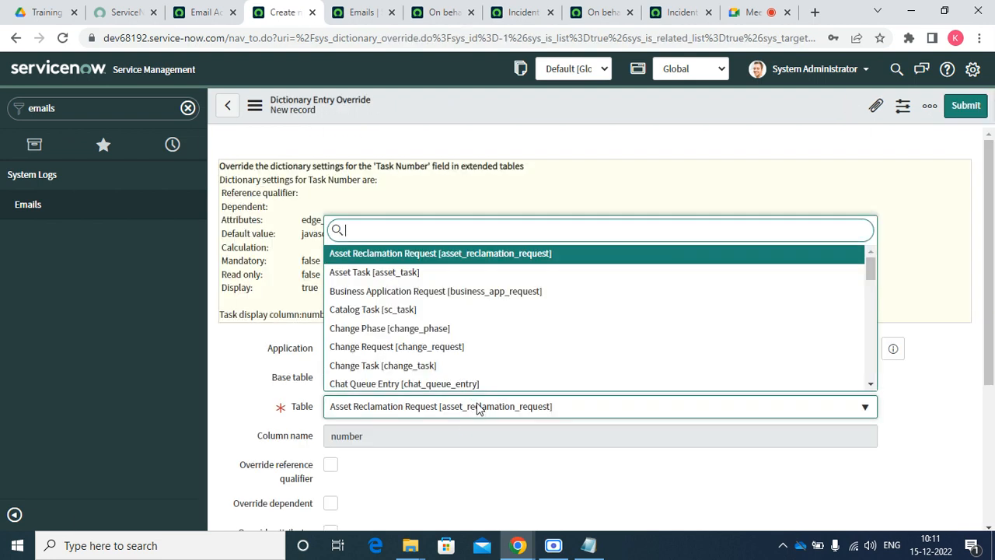
type("INC")
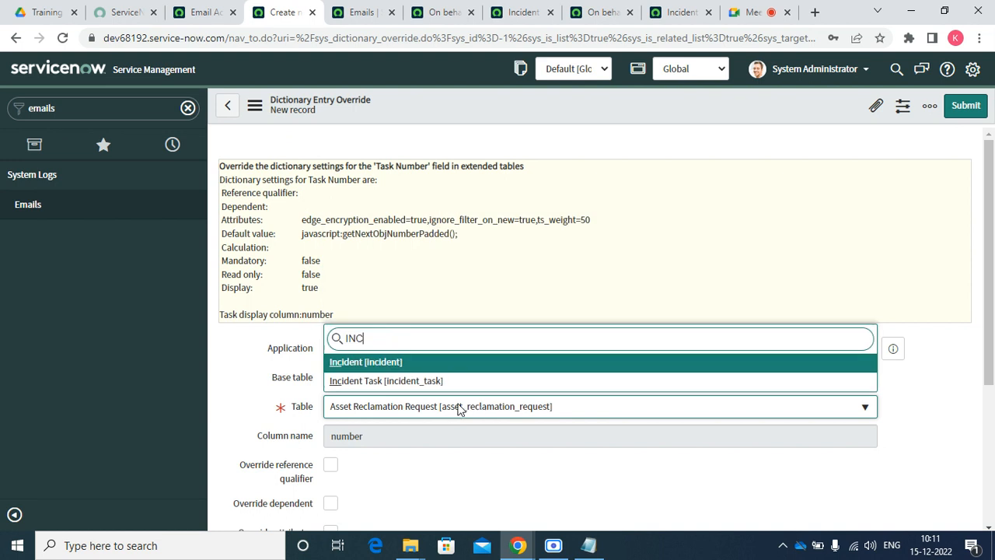
left_click(372, 363)
scroll(411, 377, "down", 3)
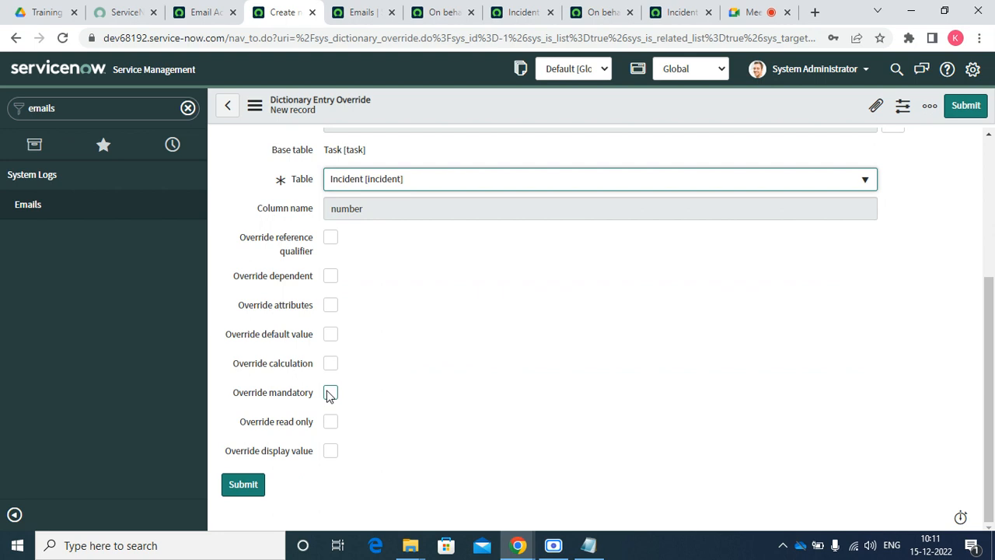
left_click(330, 451)
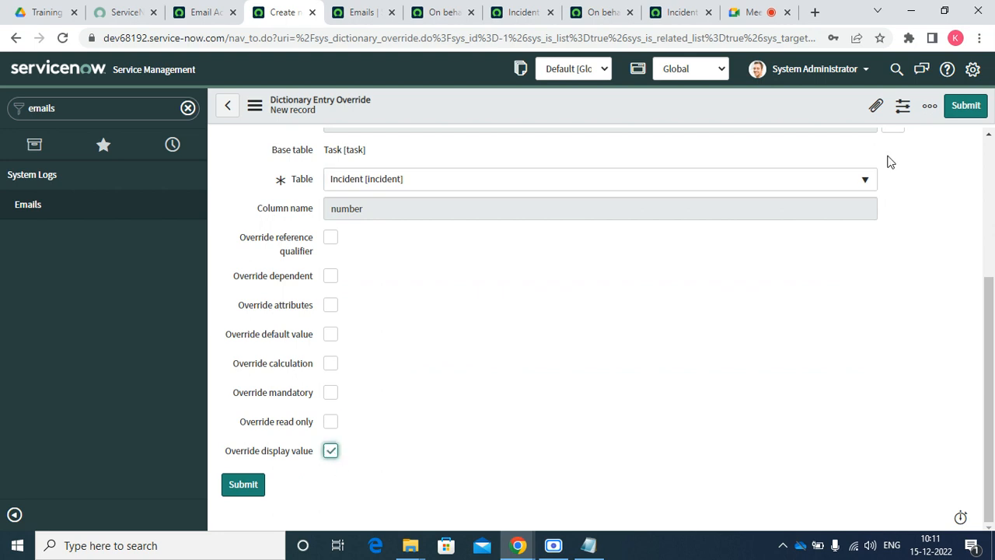
left_click(965, 108)
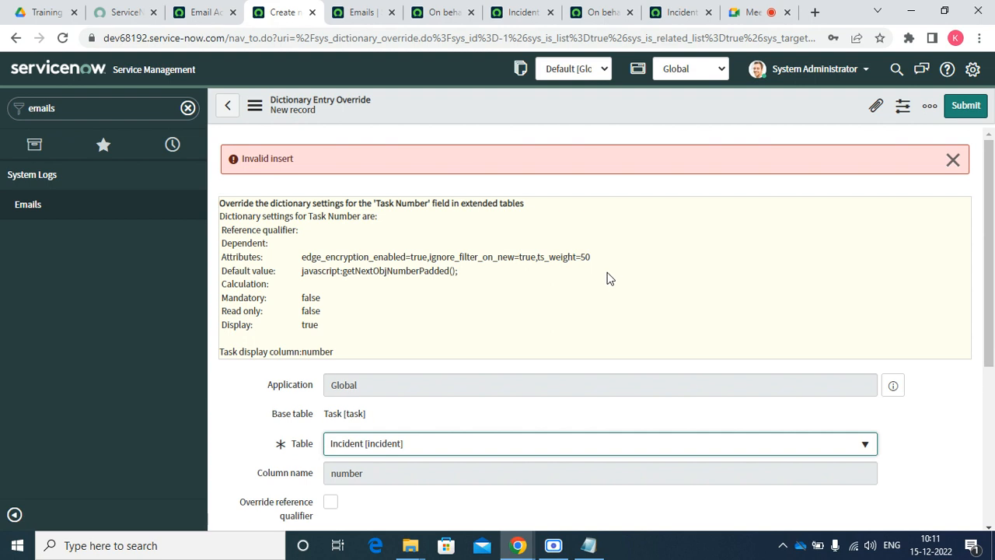
left_click_drag(374, 201, 429, 198)
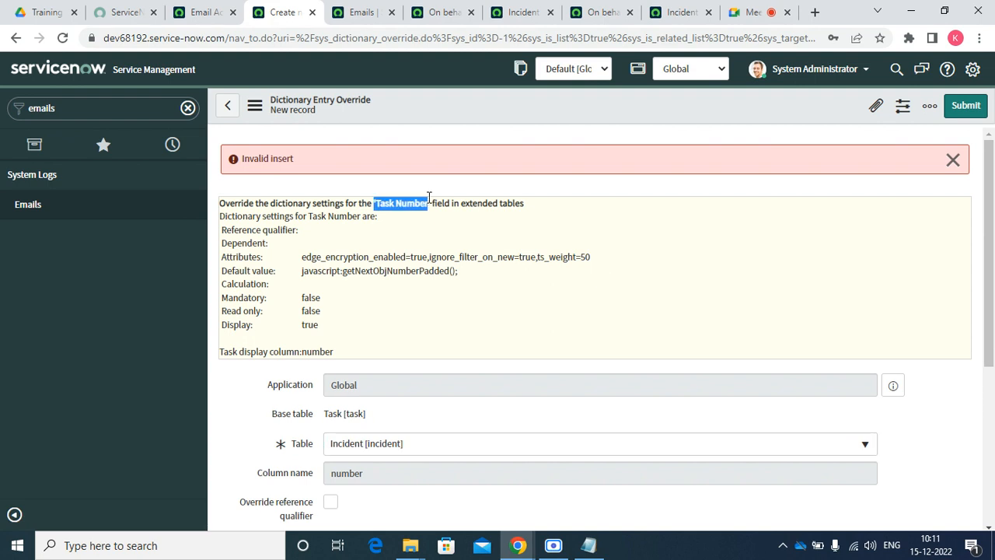
left_click(953, 161)
Go back to the Number dictionary entry and review its existing dictionary overrides
scroll(468, 466, "down", 3)
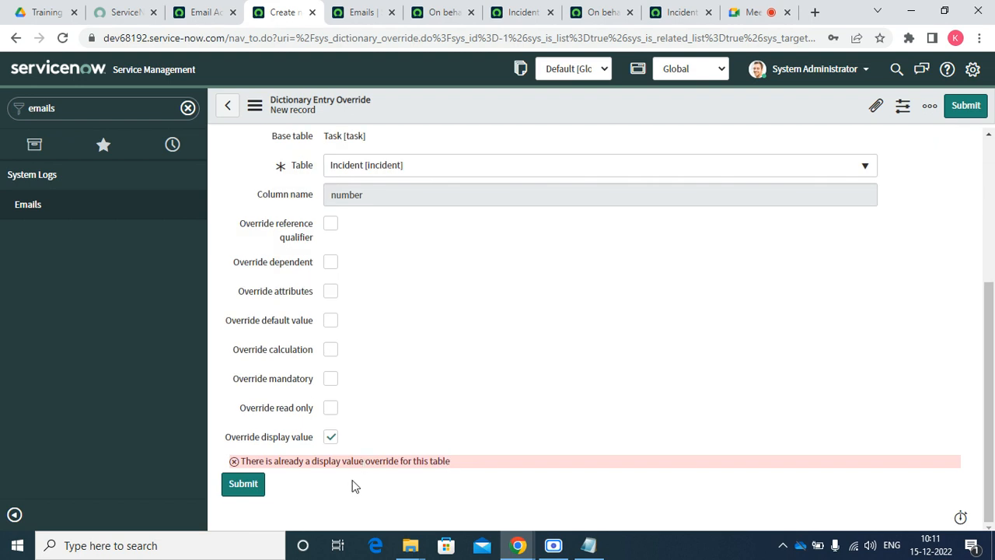
left_click(228, 107)
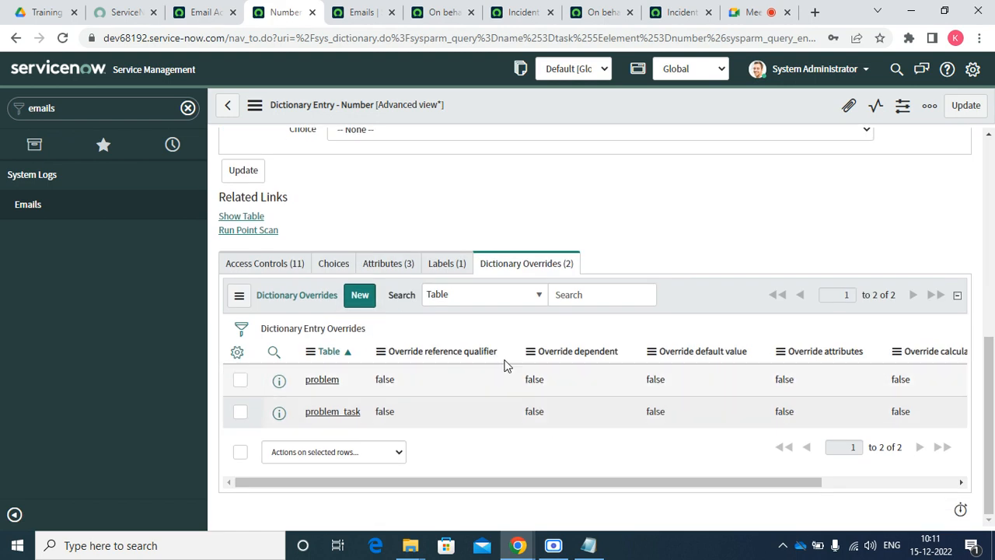
left_click(377, 266)
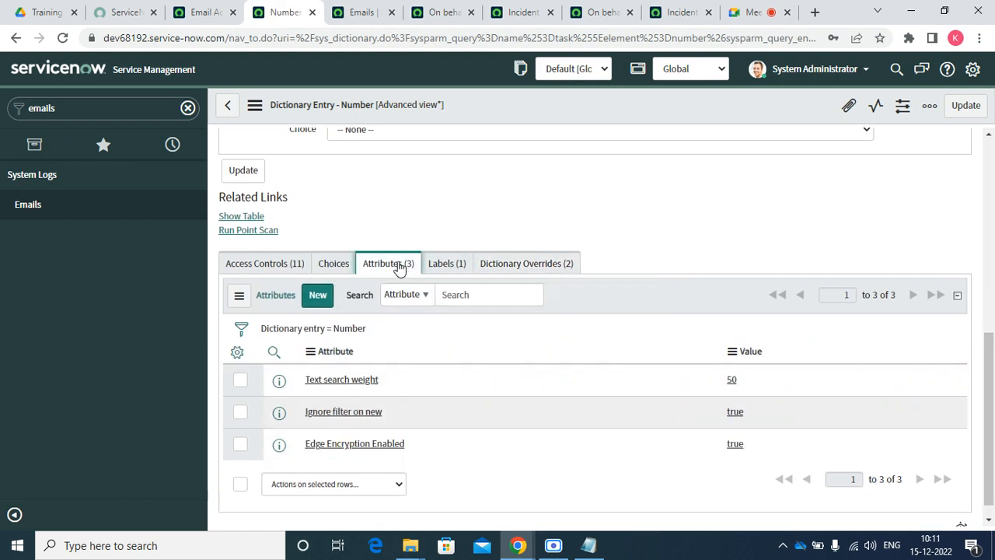
left_click(440, 265)
left_click(512, 324)
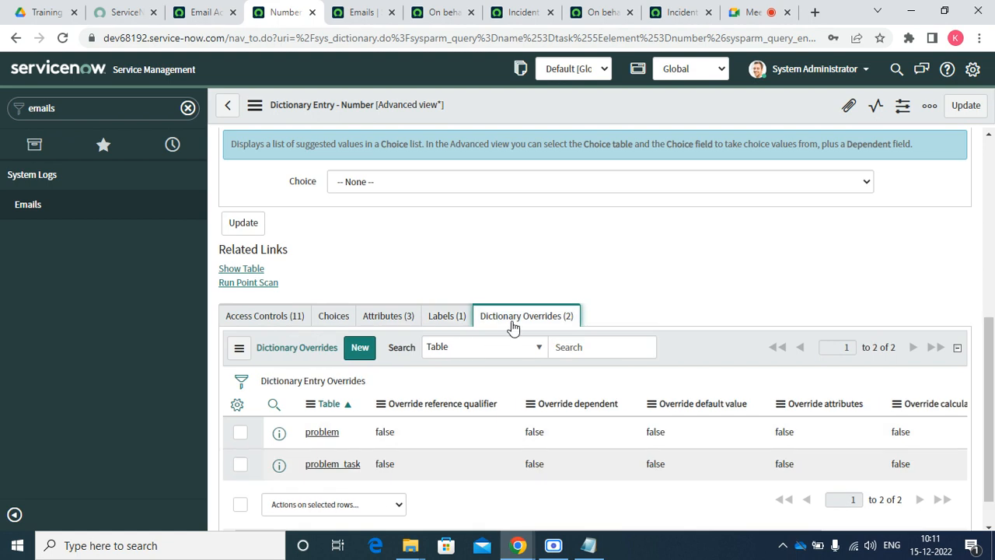
scroll(800, 440, "down", 1)
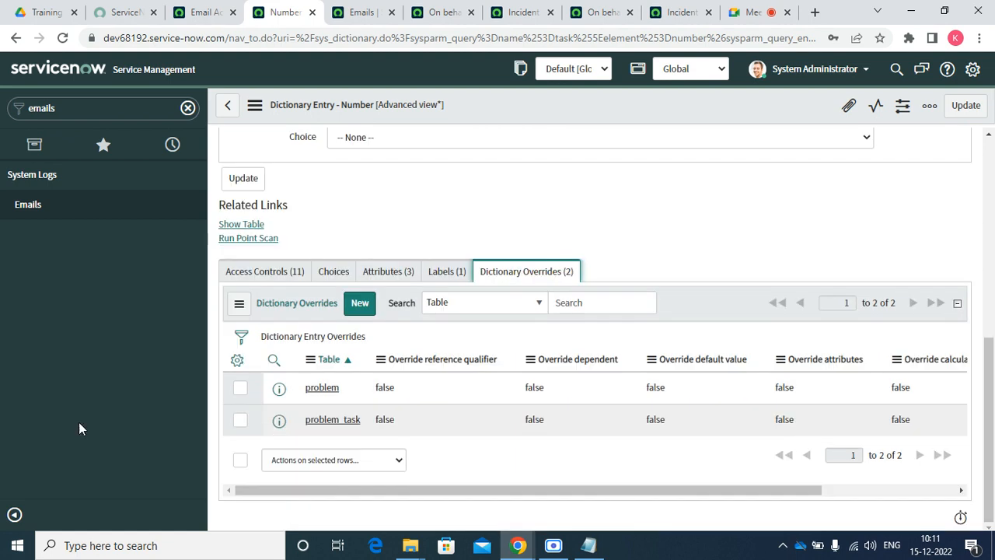
left_click(117, 158)
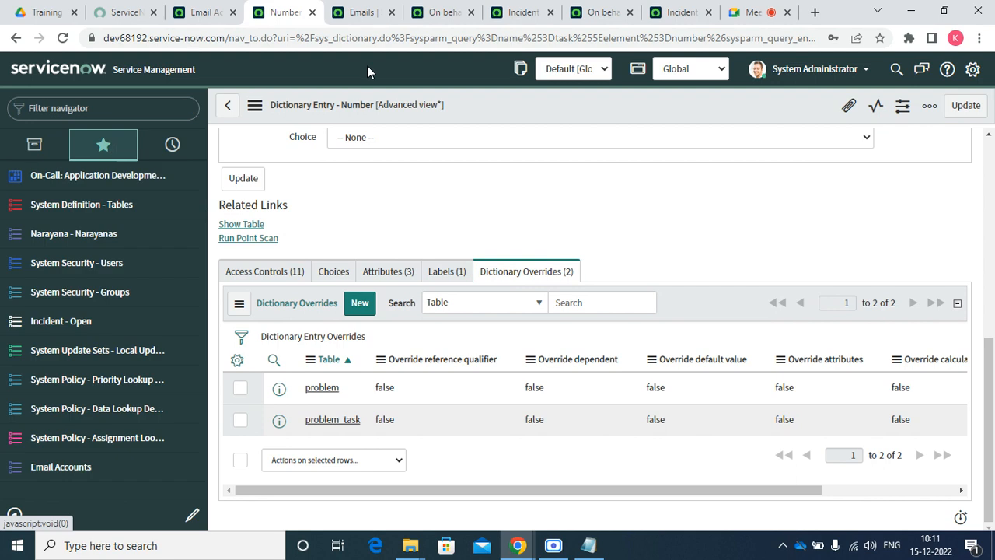
Open the incident from the email preview and bring up the Opened by dictionary entry
left_click(440, 19)
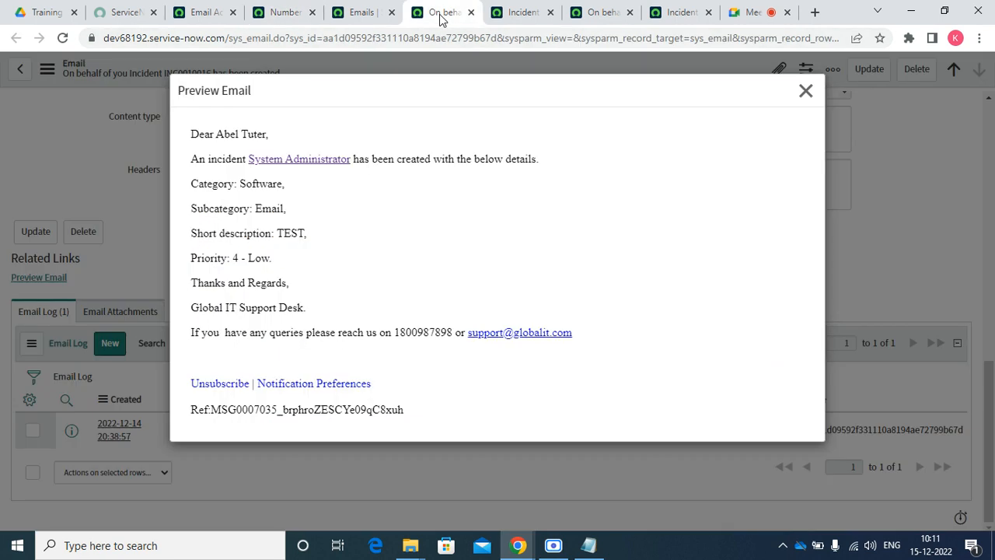
left_click(317, 164)
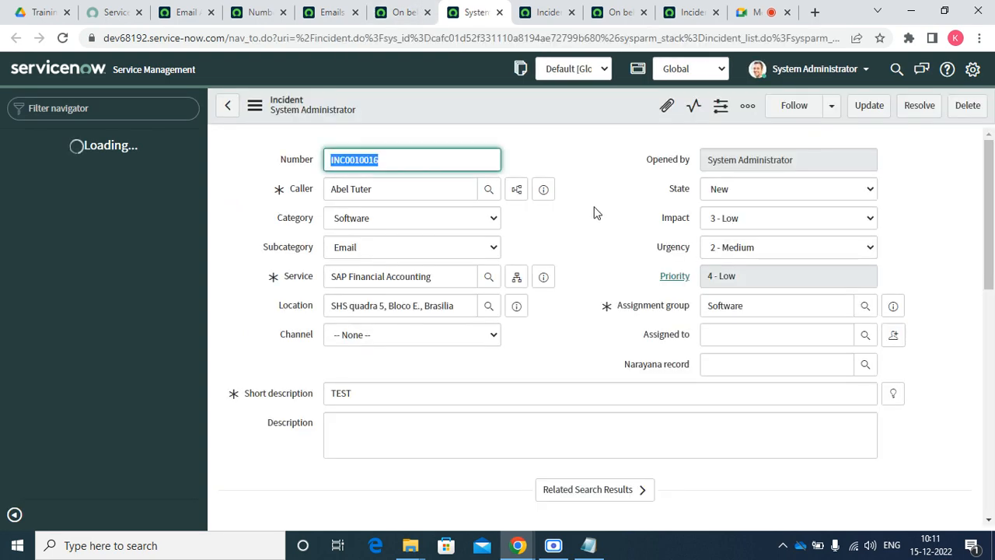
left_click(673, 164)
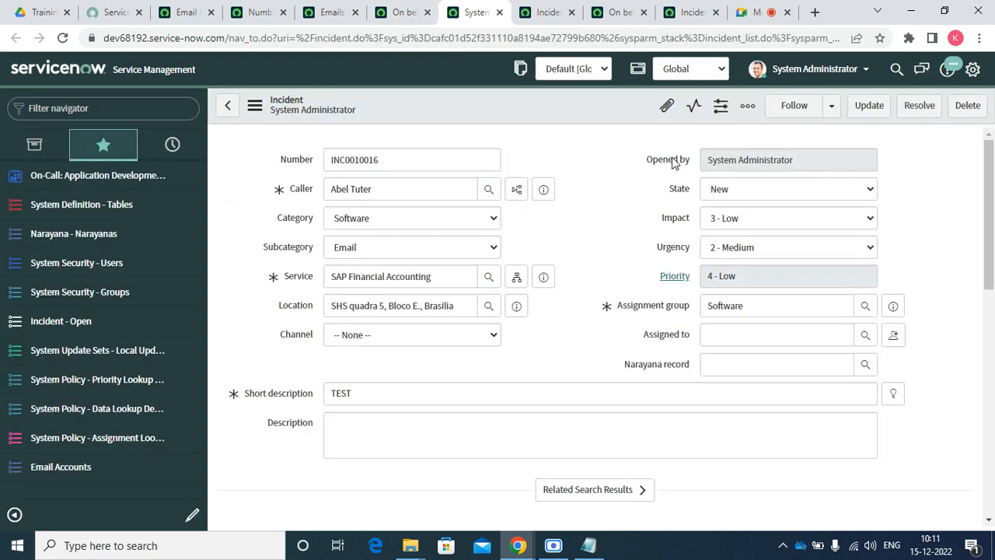
right_click(673, 161)
left_click(652, 165)
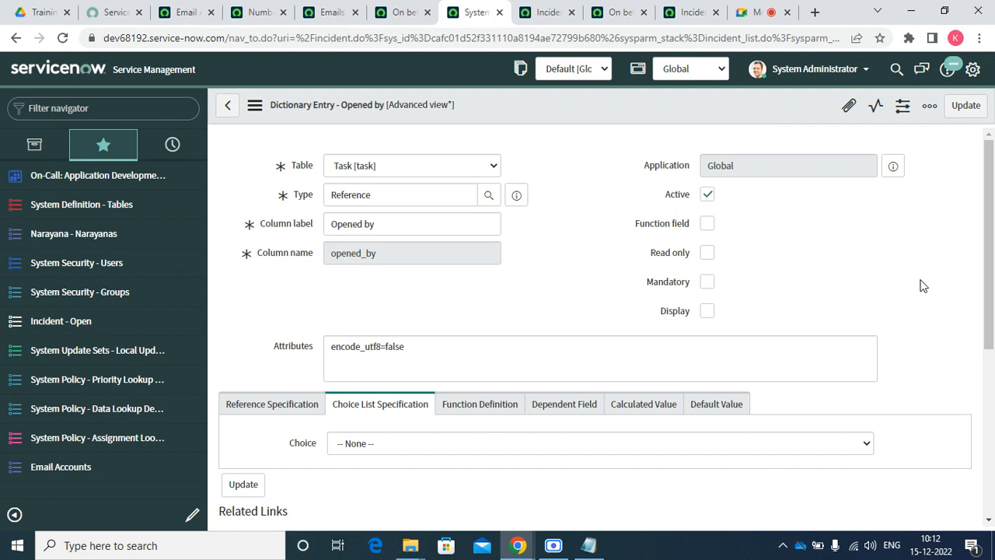
Set the incident override's Override display value to false, then return to the email preview
scroll(507, 332, "down", 3)
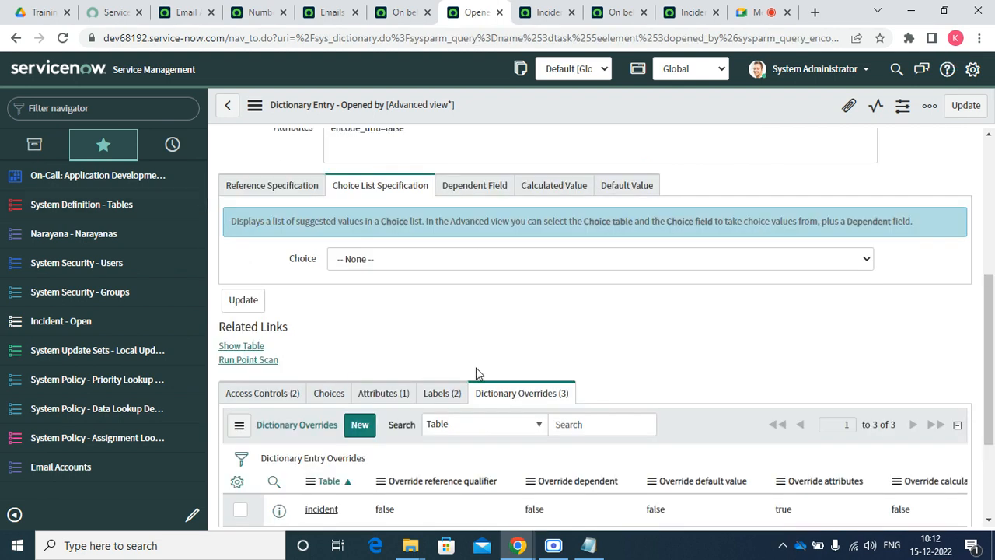
scroll(505, 405, "down", 1)
scroll(470, 426, "down", 2)
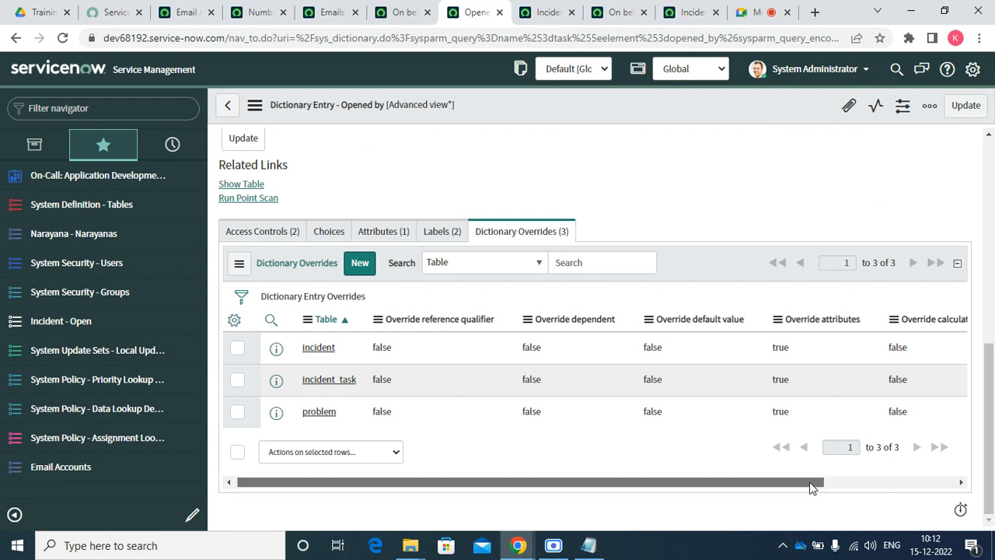
left_click_drag(813, 485, 948, 485)
left_click(877, 348)
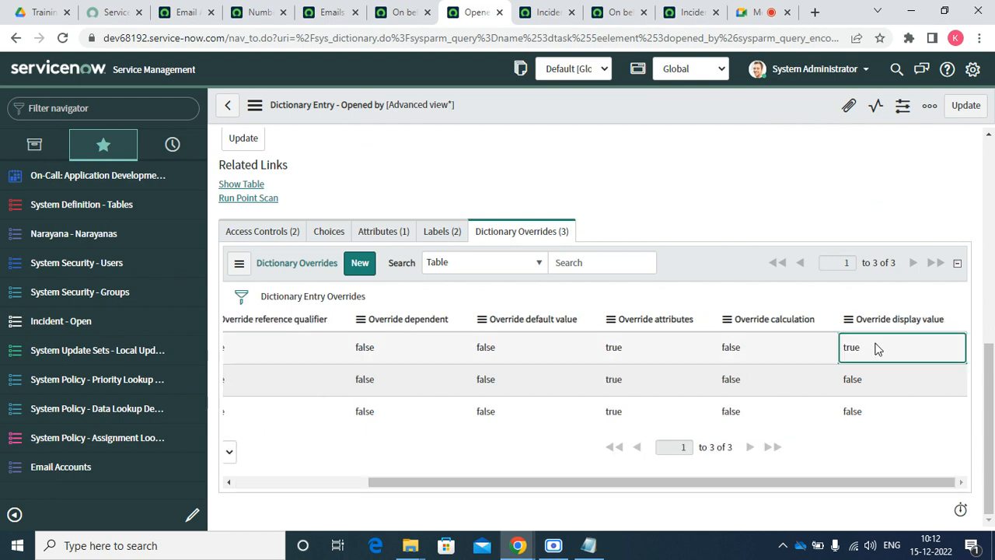
double_click(877, 349)
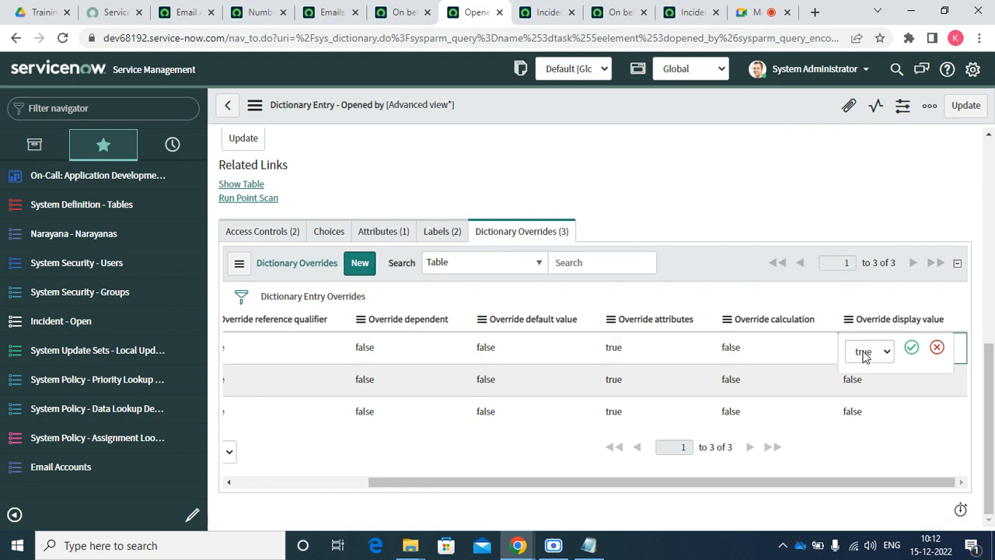
left_click(866, 354)
left_click(865, 382)
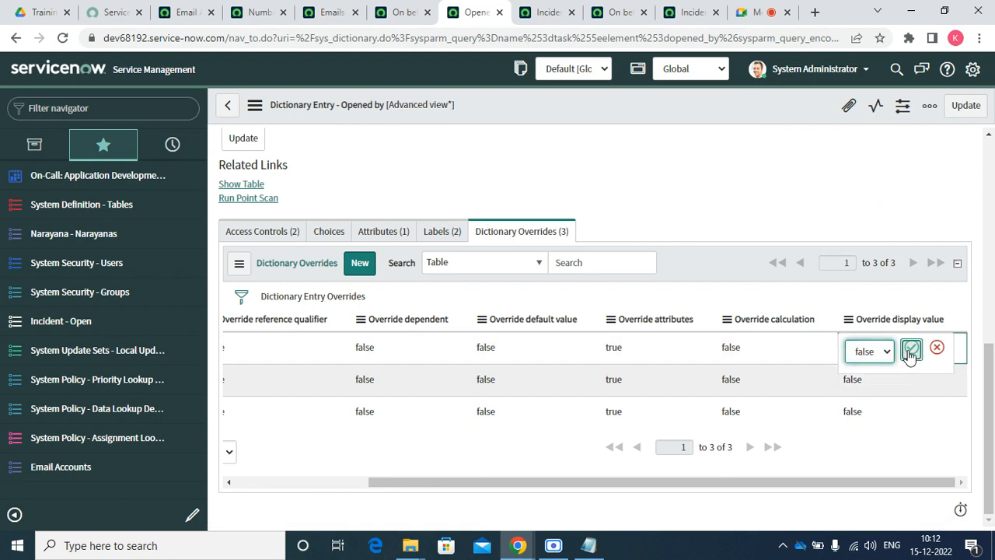
left_click(912, 347)
scroll(483, 176, "up", 10)
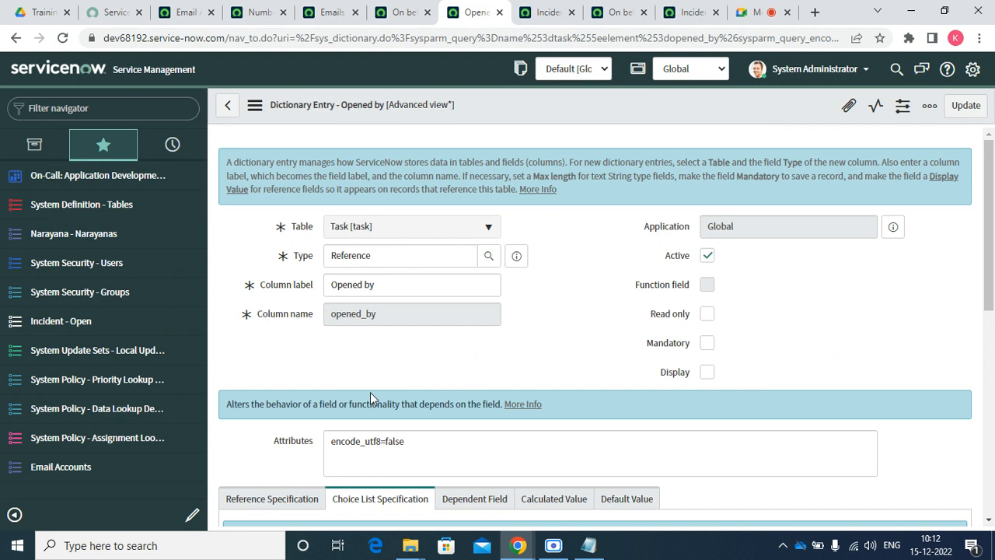
left_click(411, 16)
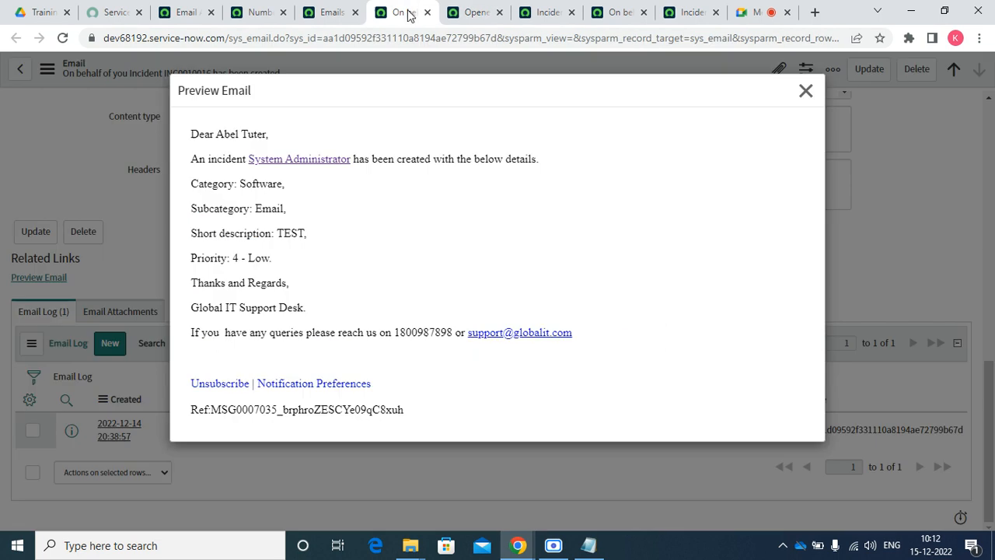
Close the preview, start a new incident, and choose its caller
left_click(807, 93)
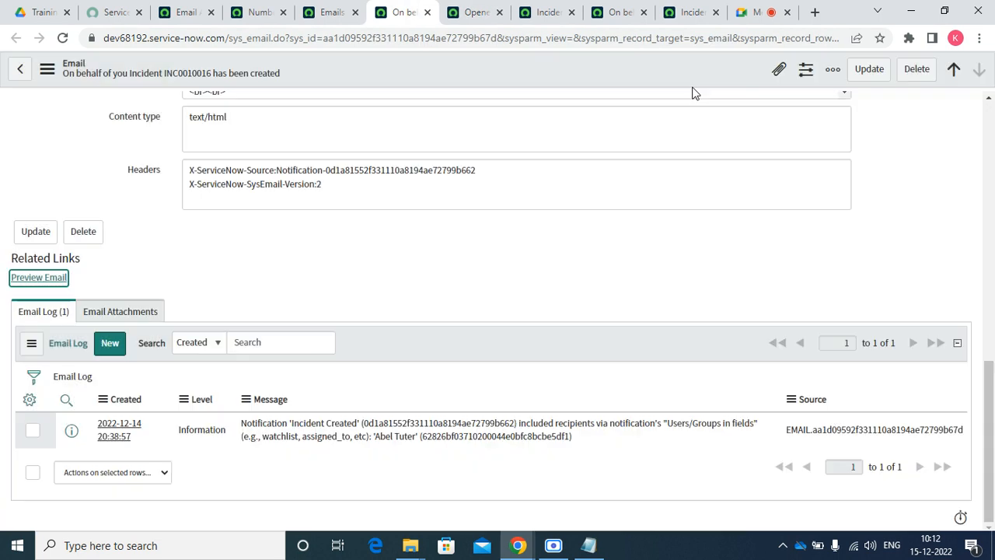
left_click(62, 37)
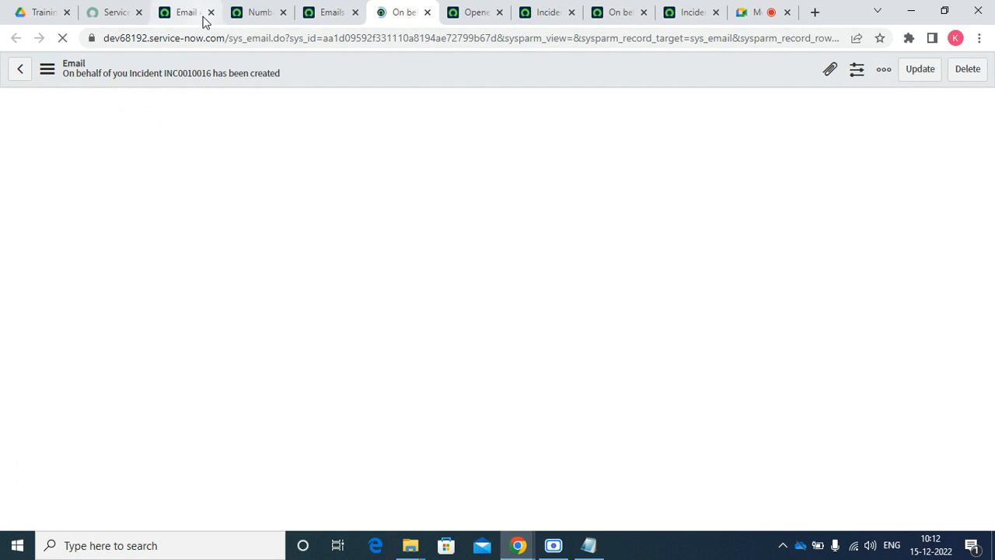
left_click(204, 19)
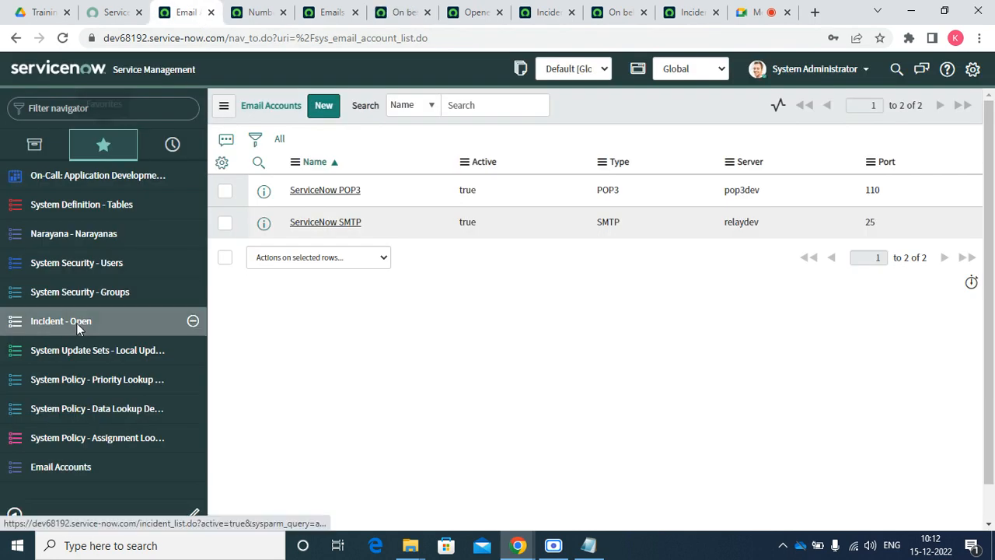
left_click(76, 323)
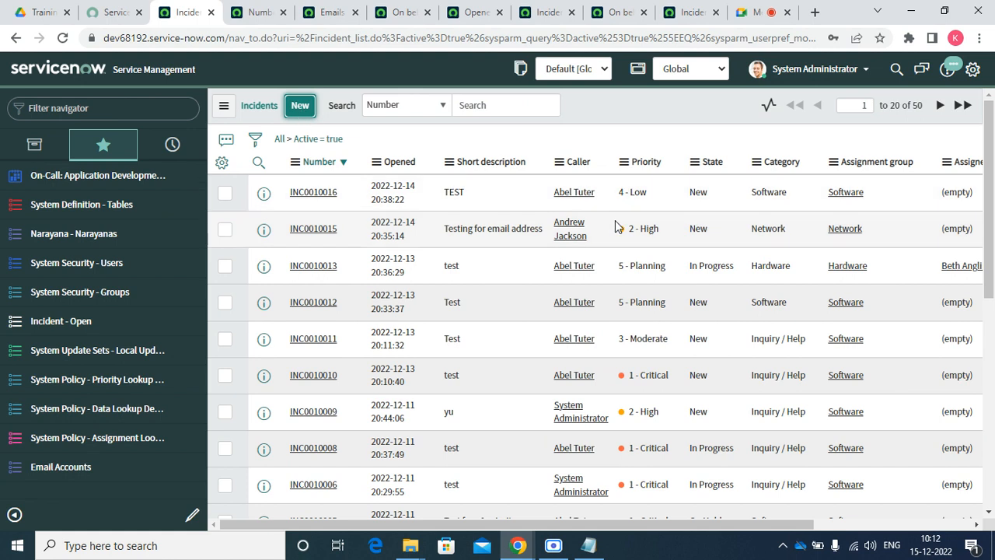
key("Return")
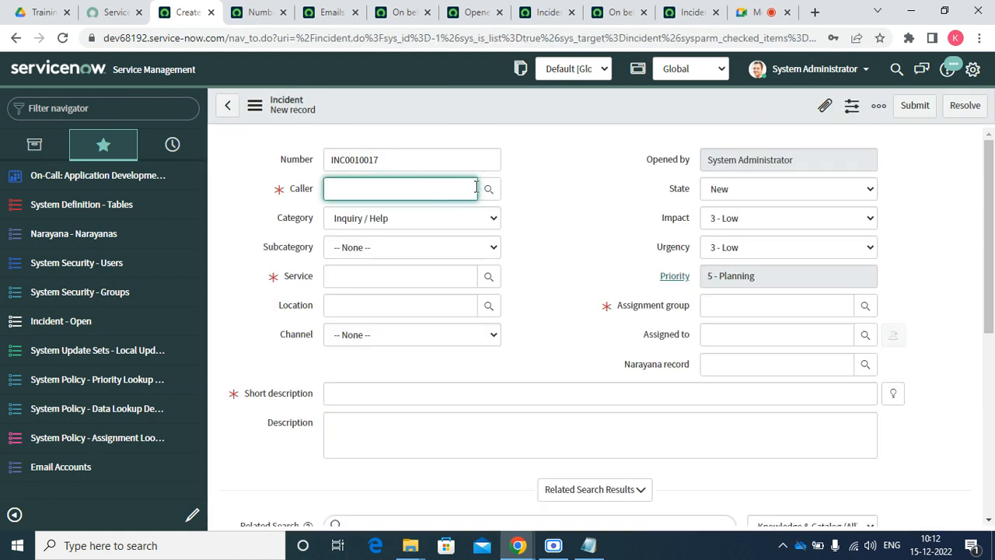
left_click(488, 188)
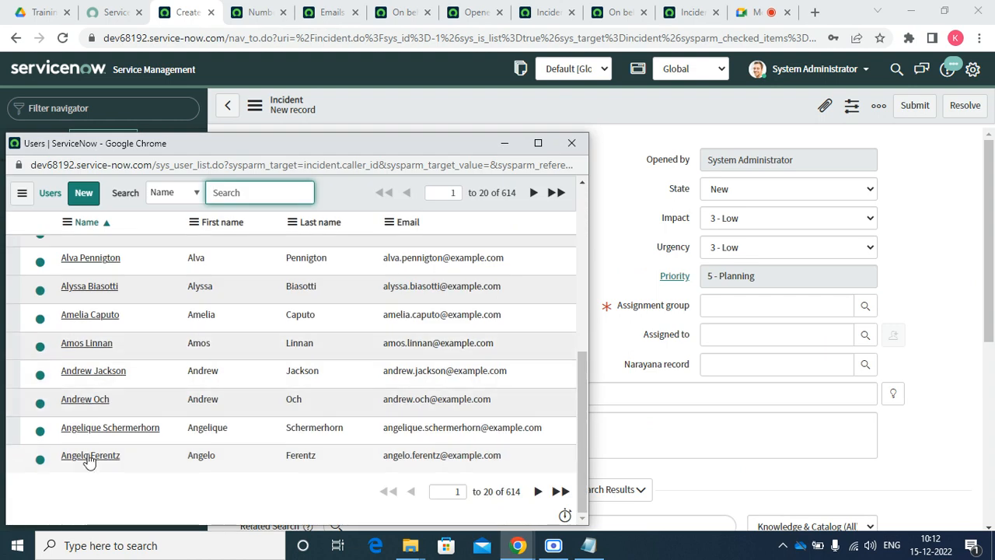
left_click(90, 456)
left_click(351, 279)
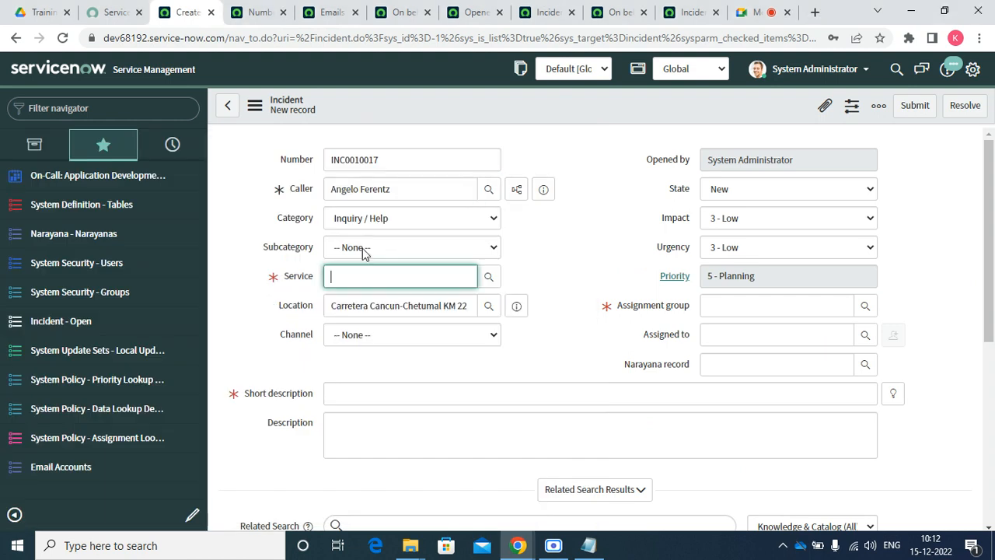
Set category Hardware, subcategory Memory, and service SAP Enterprise Services
left_click(369, 218)
left_click(368, 275)
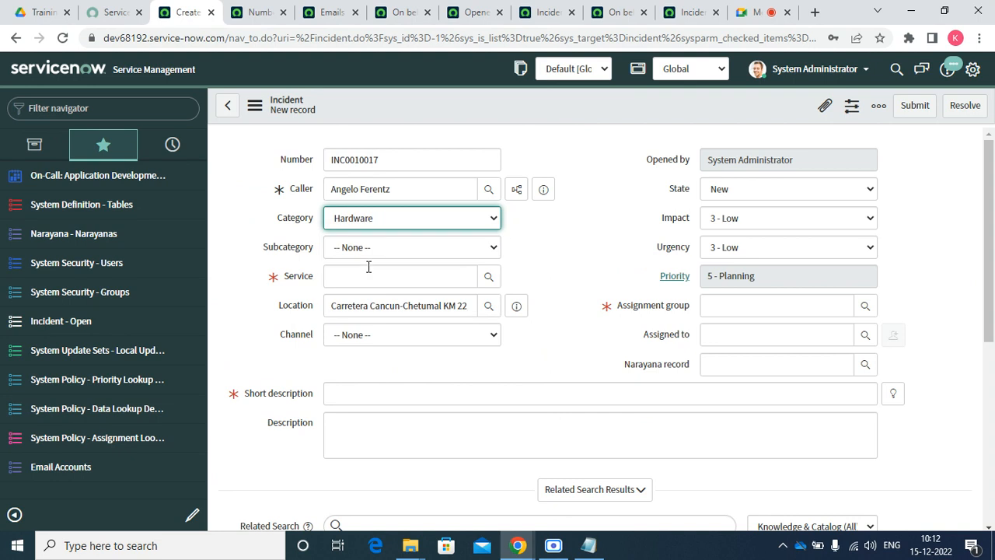
left_click(370, 248)
left_click(357, 317)
left_click(362, 277)
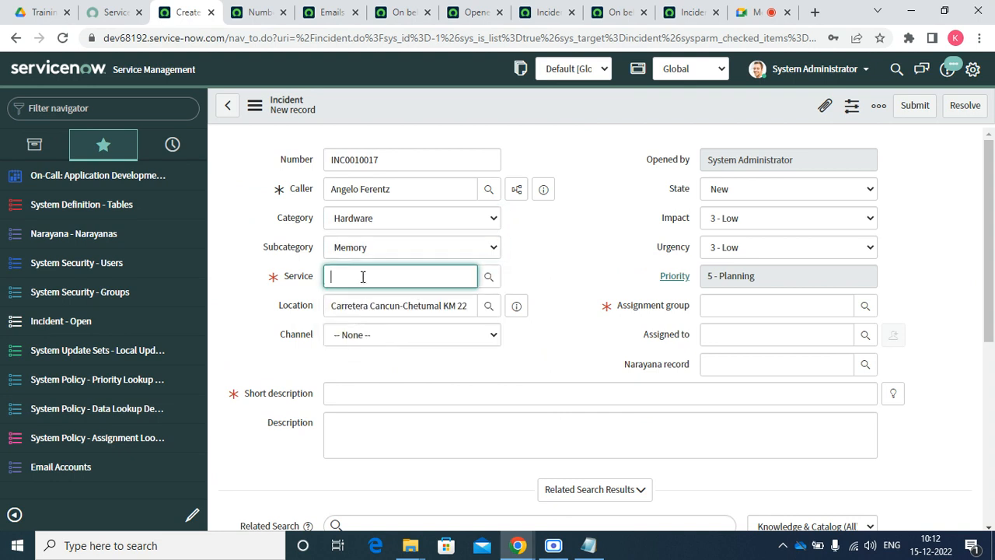
left_click(360, 307)
left_click(342, 392)
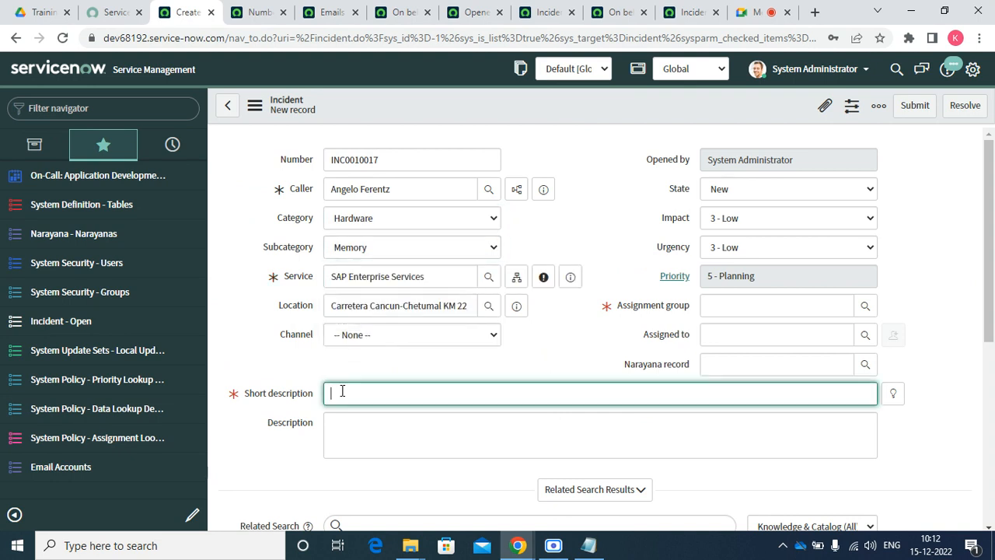
Route the incident to the Hardware assignment group and save it
left_click(729, 305)
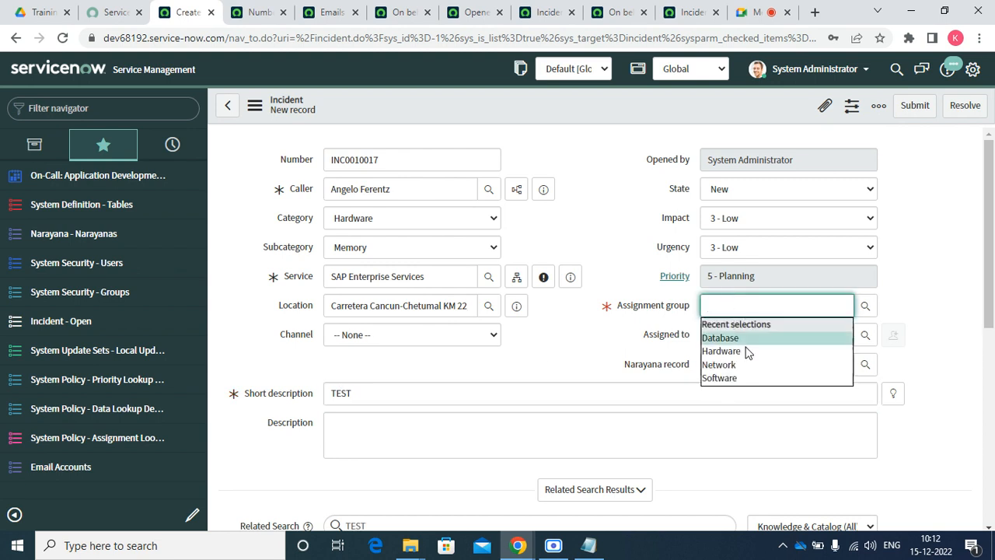
left_click(745, 352)
right_click(520, 104)
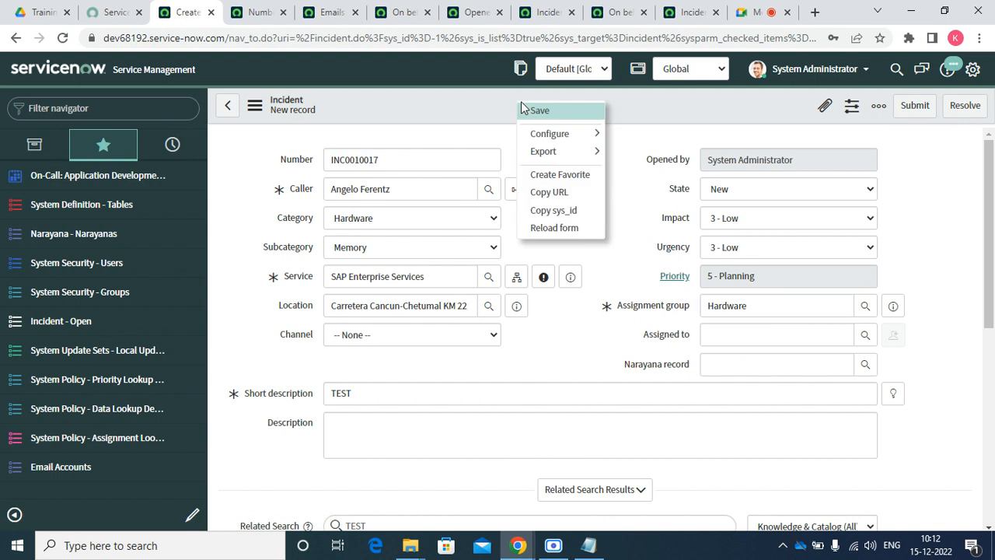
left_click(546, 118)
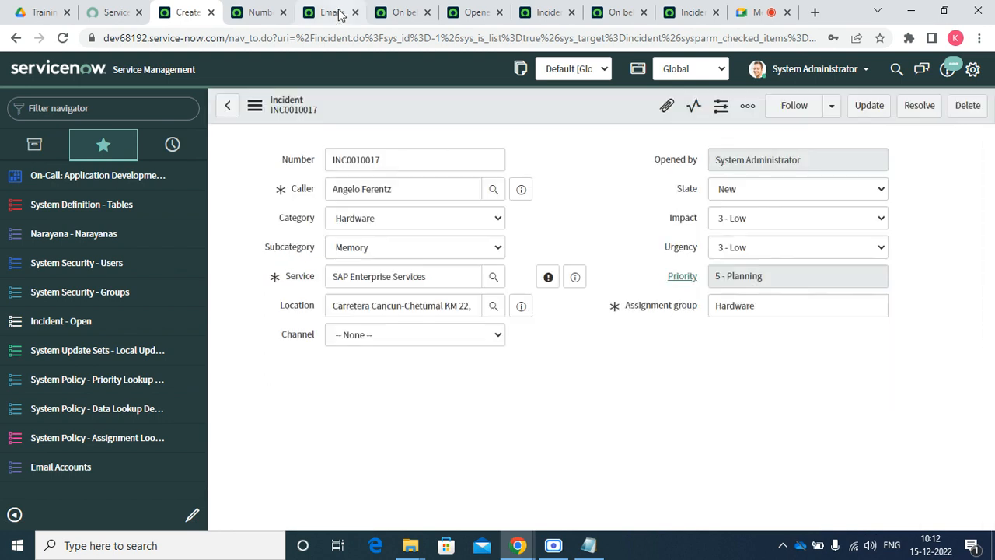
Refresh today's Emails list until the new incident's notification email appears
left_click(332, 12)
right_click(359, 68)
mouse_move(395, 123)
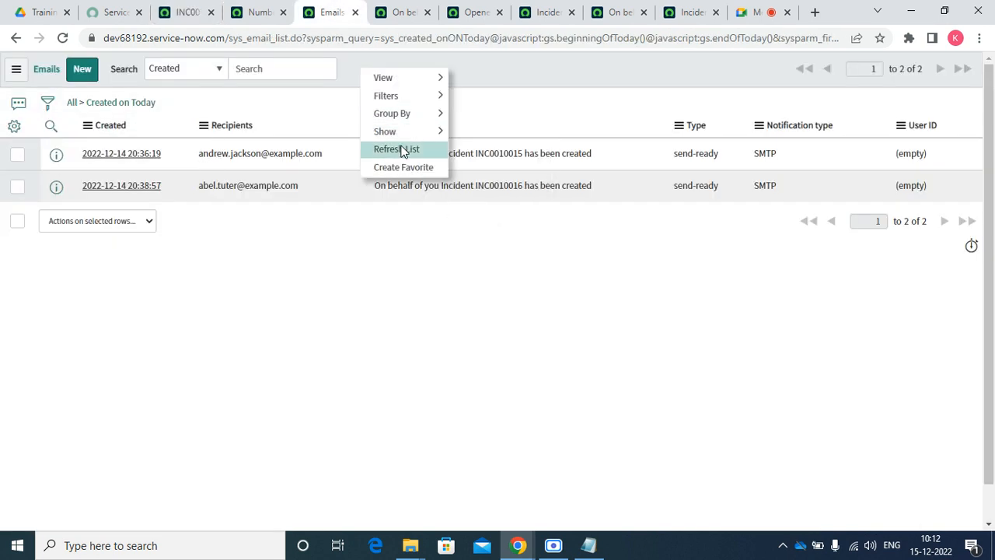
left_click(398, 149)
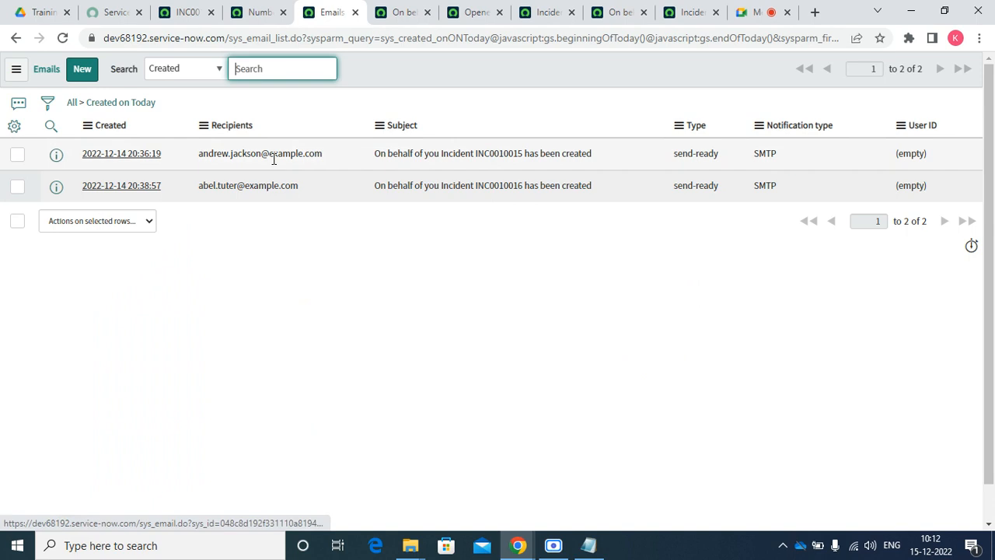
right_click(395, 72)
left_click(428, 153)
right_click(405, 70)
left_click(424, 151)
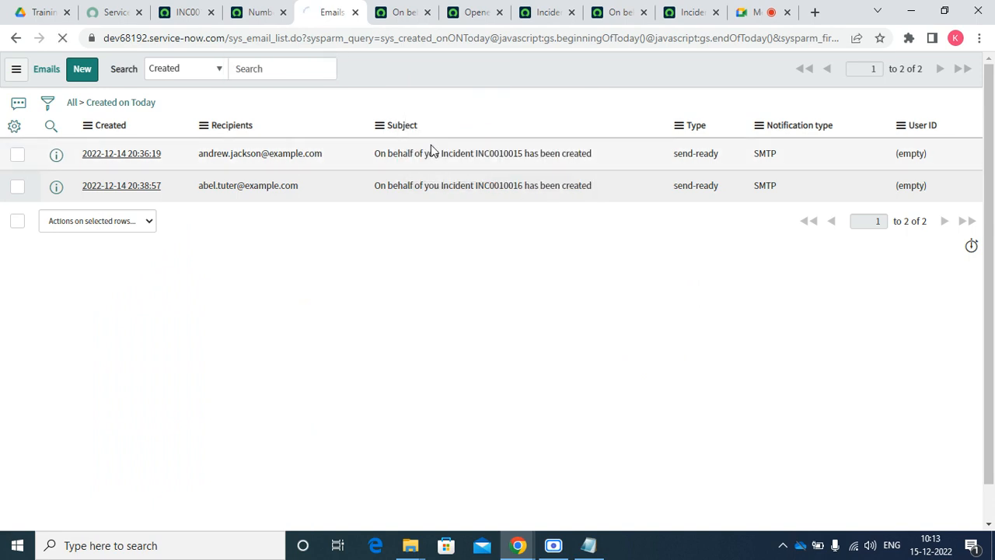
Open the INC0010017 creation email record in its own tab and close the leftover tabs
right_click(56, 220)
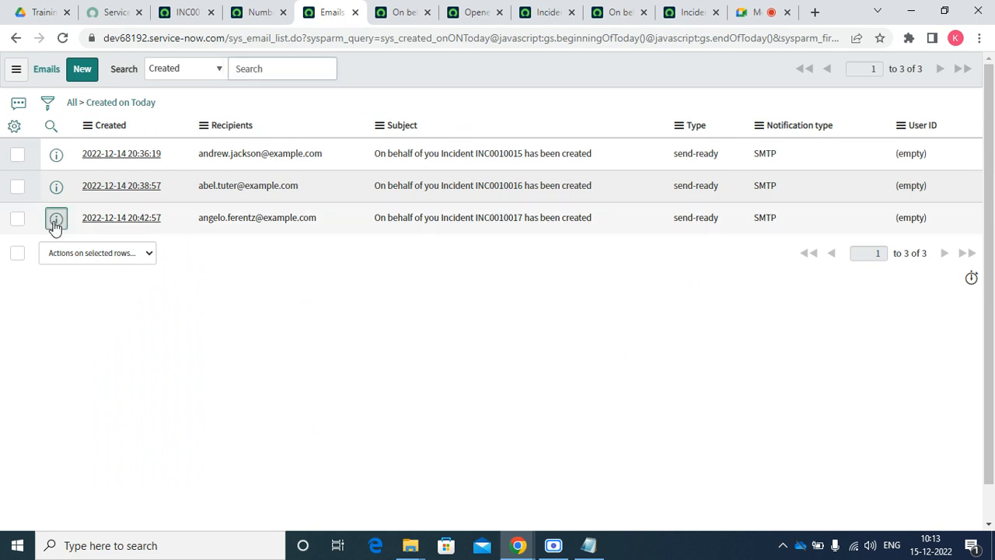
left_click(72, 235)
left_click(460, 12)
left_click(459, 12)
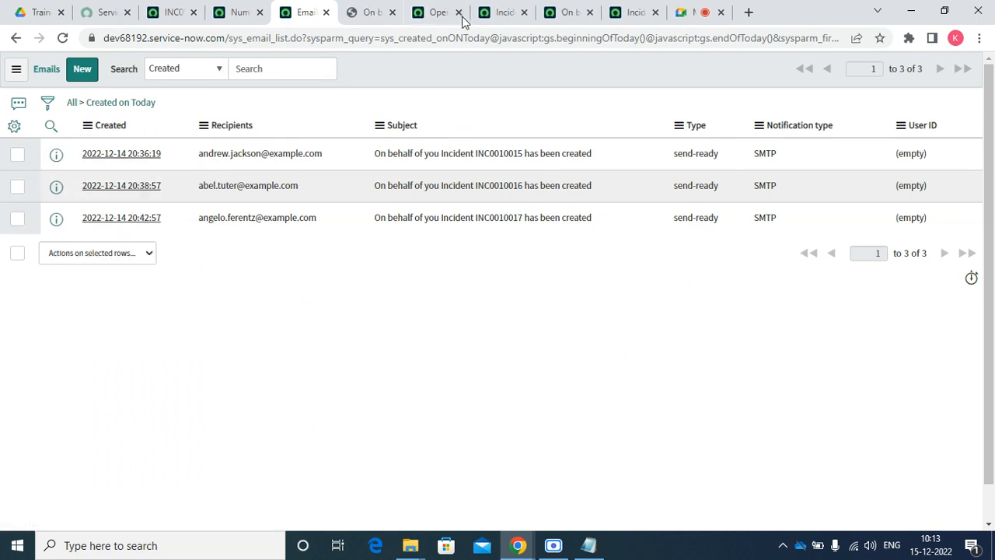
left_click(460, 13)
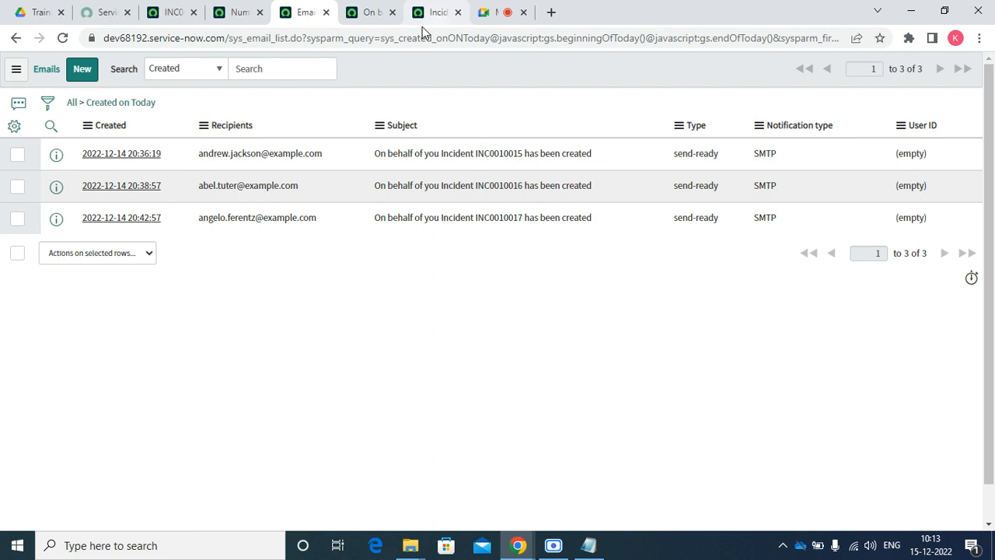
left_click(357, 15)
left_click_drag(276, 151, 228, 144)
scroll(428, 190, "down", 10)
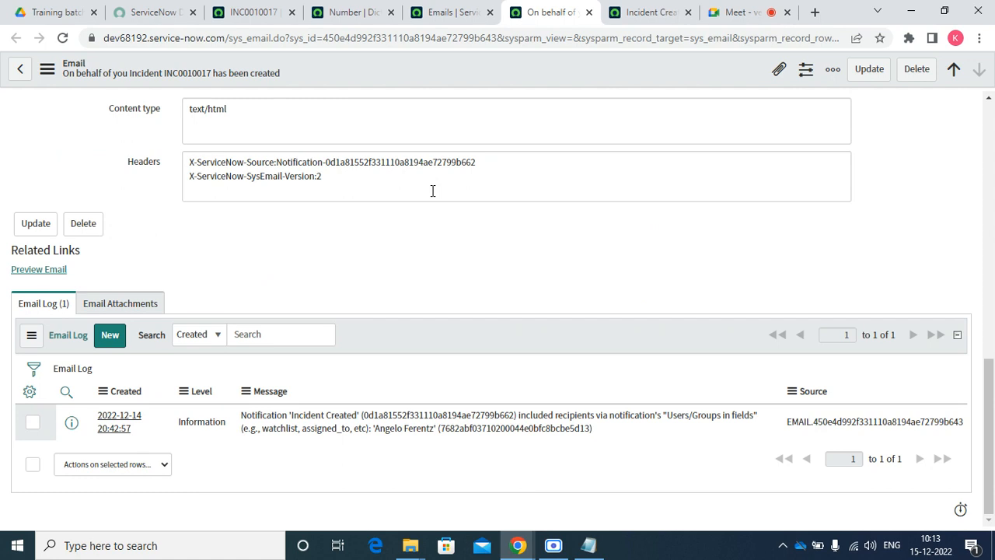
Preview INC0010017's email, verify its incident link opens the record, then return to Emails
left_click(33, 275)
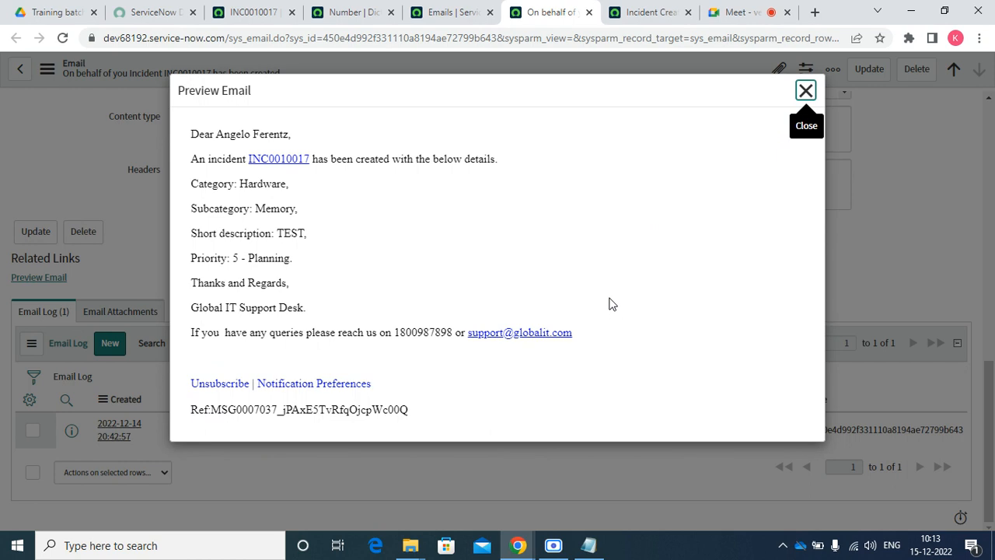
left_click(274, 160)
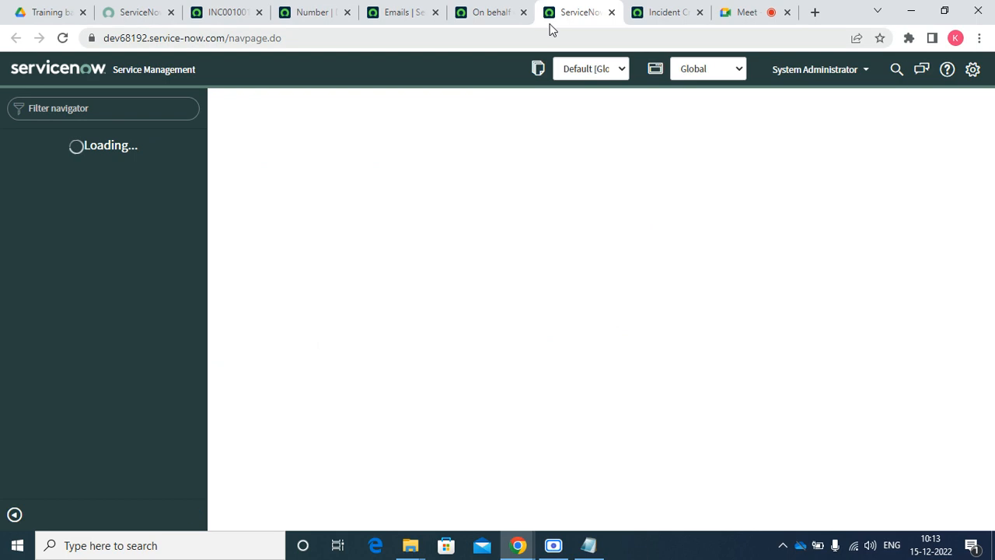
left_click(611, 12)
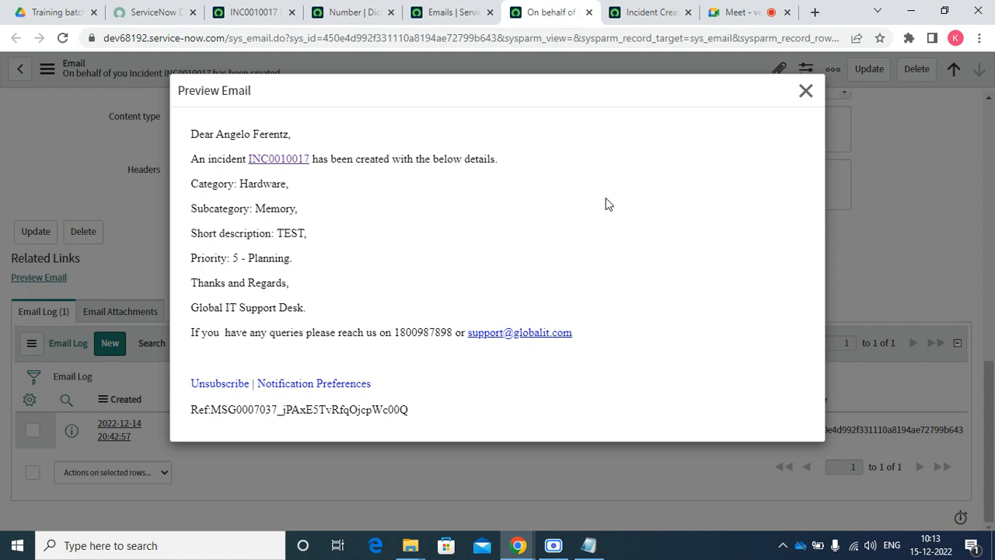
left_click(806, 91)
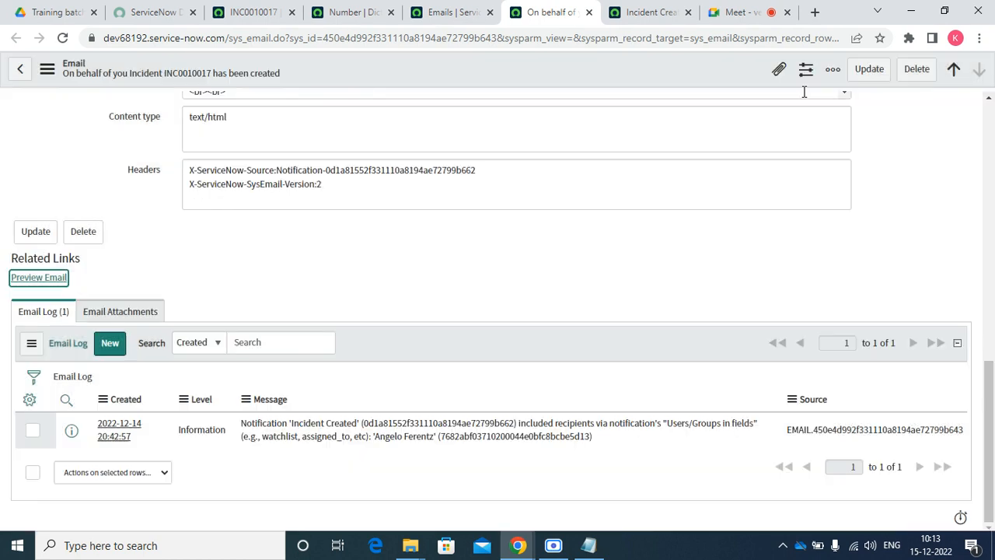
left_click(467, 13)
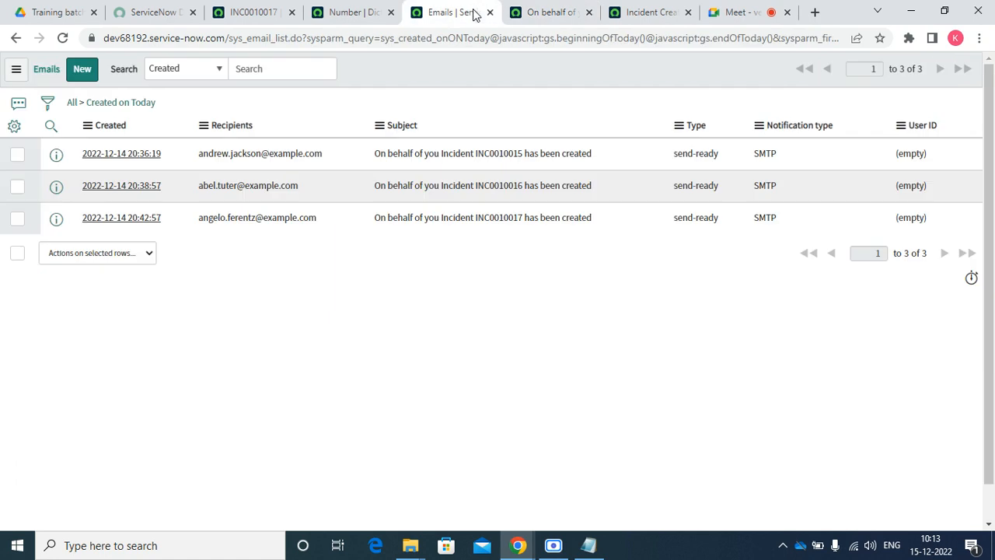
Check the Incident Created notification's name, then return to incident INC0010017's form
left_click(644, 14)
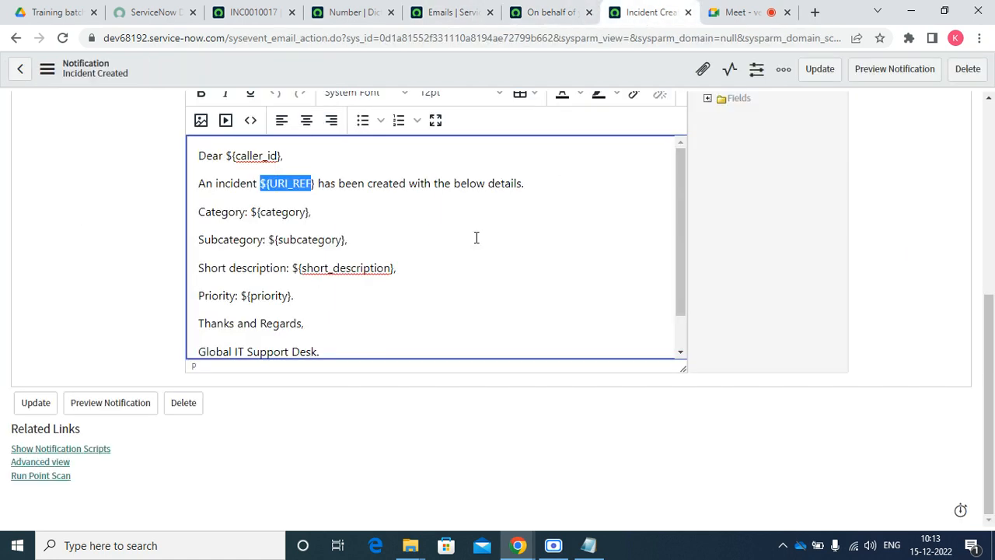
scroll(477, 237, "up", 5)
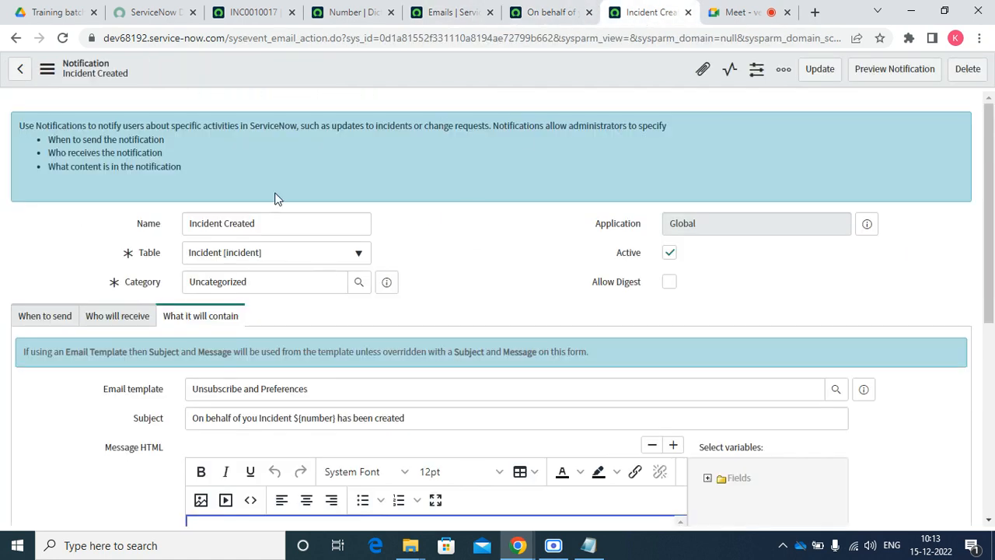
triple_click(267, 219)
left_click(267, 11)
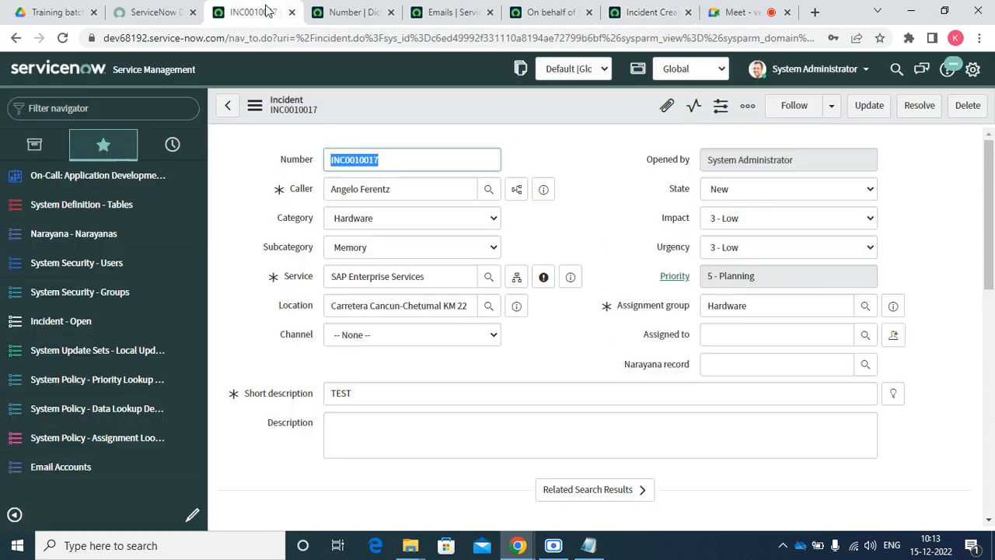
left_click(720, 335)
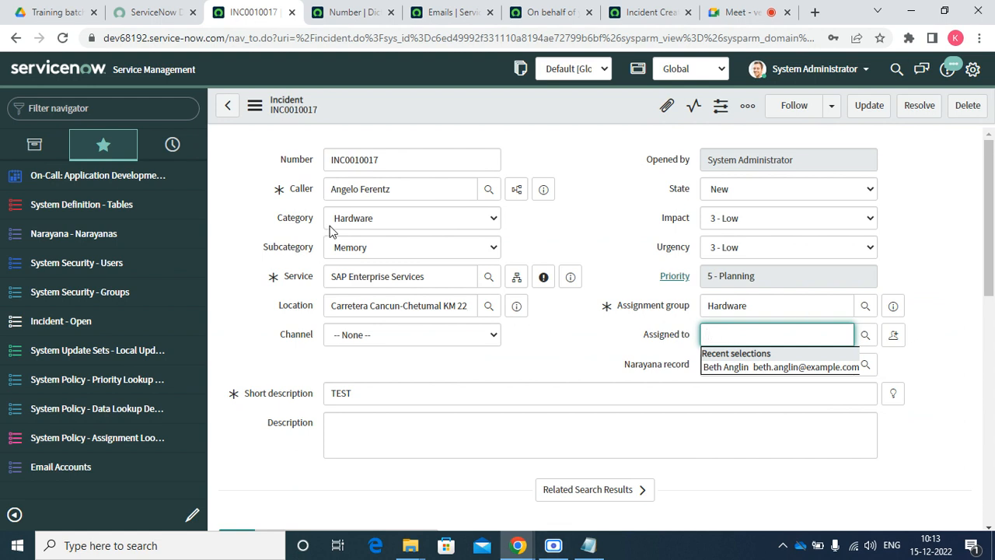
Open Configure > Notifications from the incident form header
right_click(321, 98)
mouse_move(383, 358)
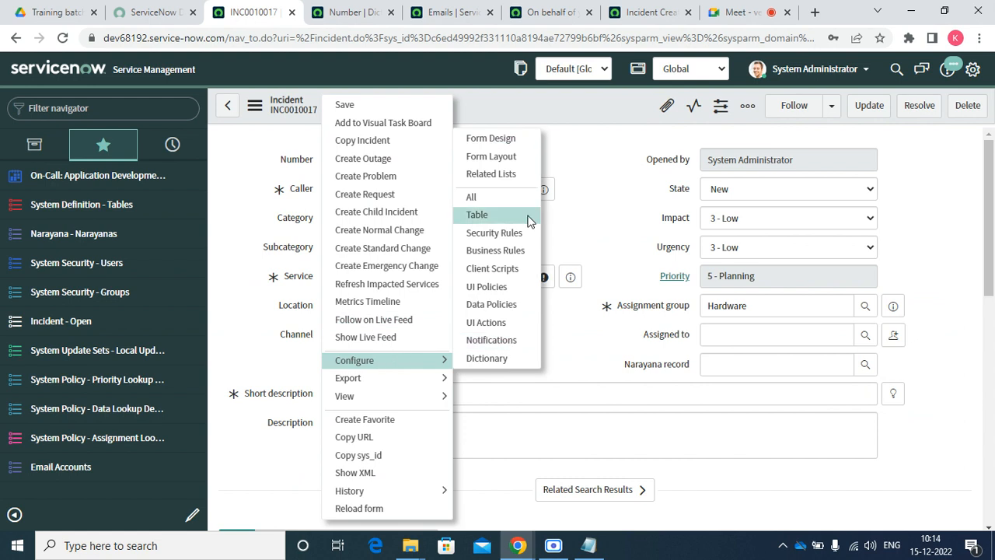
left_click(492, 340)
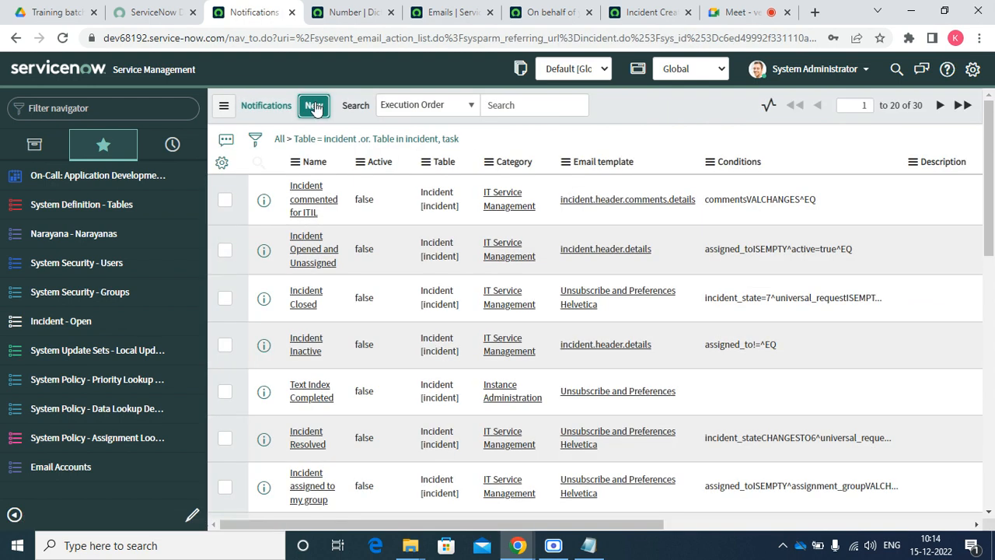
Create a new notification named 'Incident Assigned' and show its When to send settings
left_click(317, 109)
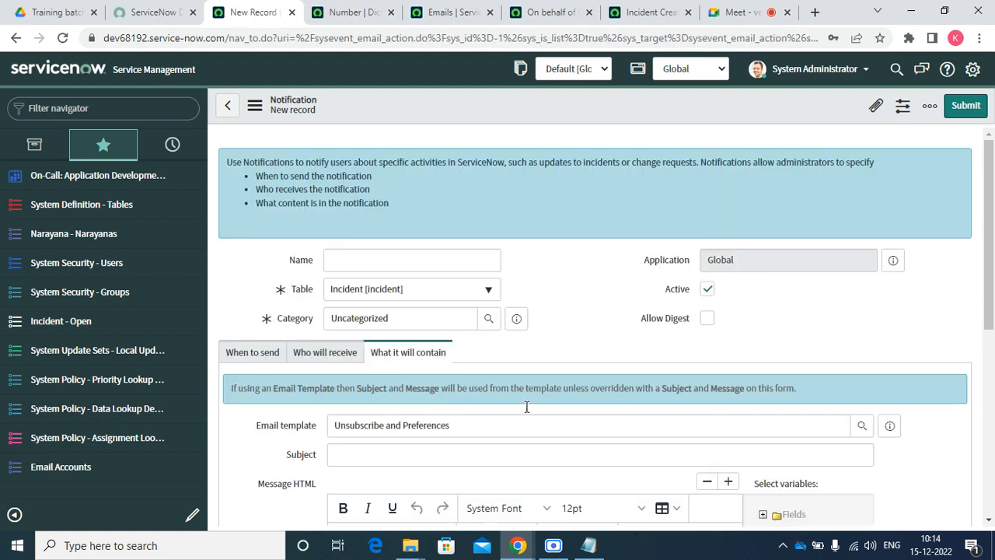
left_click(376, 262)
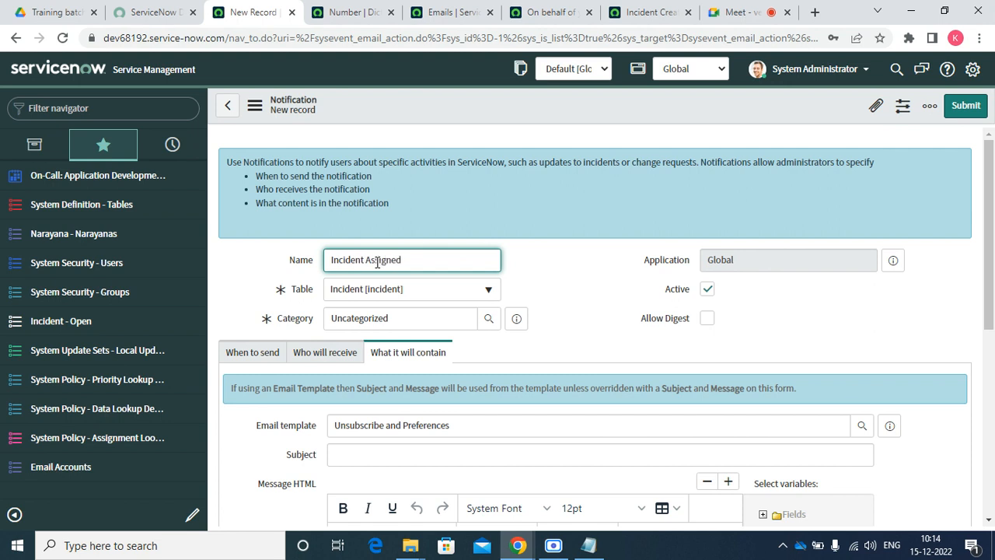
scroll(467, 289, "down", 10)
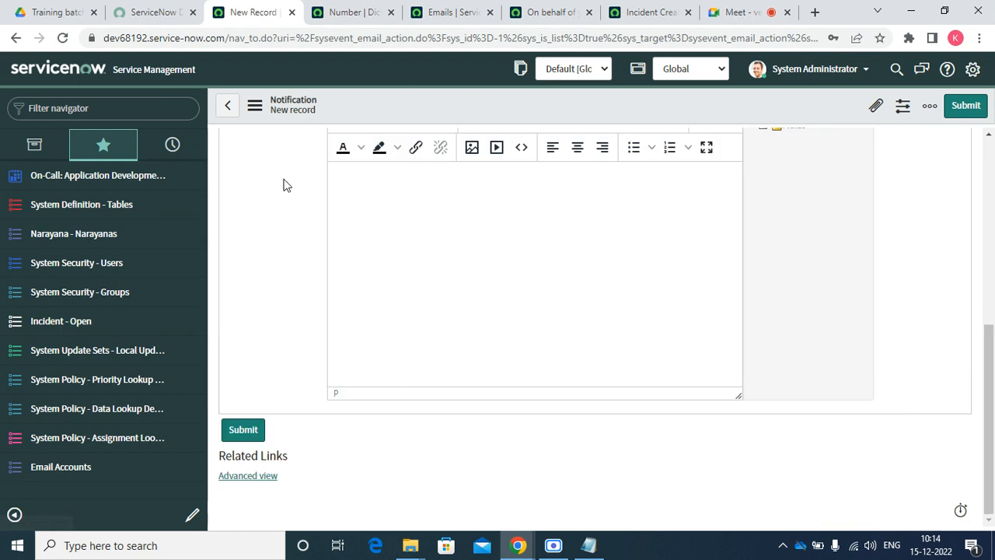
scroll(317, 340, "up", 10)
left_click(252, 351)
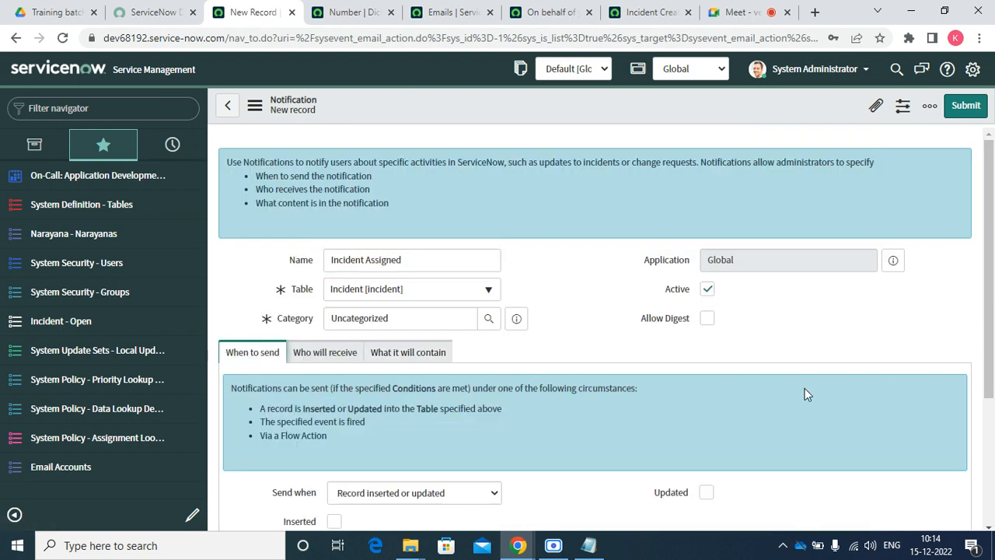
scroll(964, 195, "down", 2)
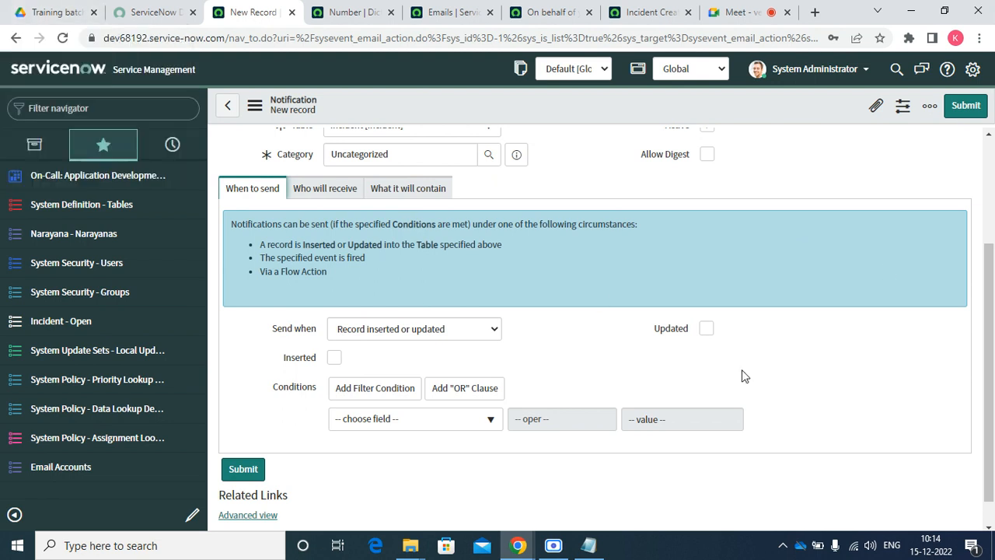
Send on Updated with the condition Assigned to is not empty
left_click(706, 328)
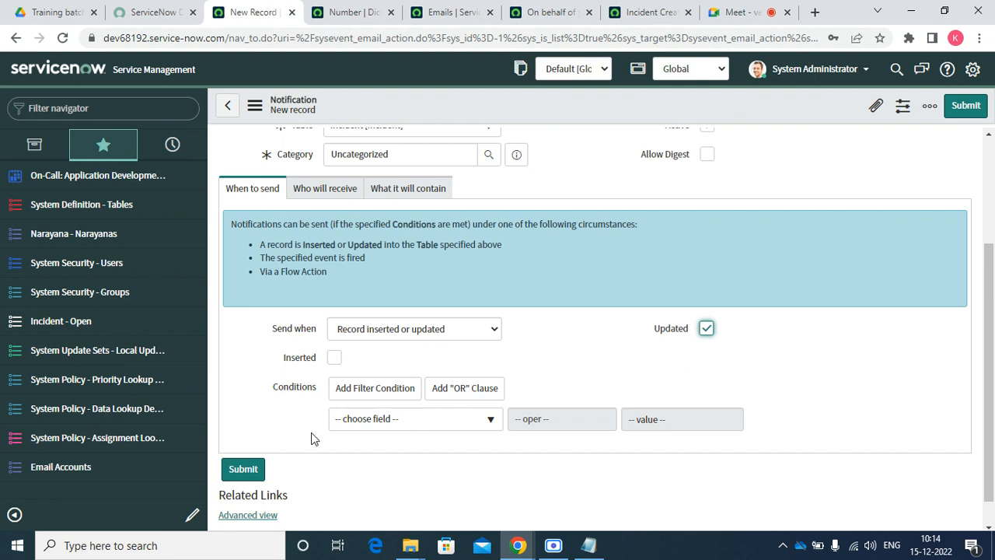
left_click(412, 426)
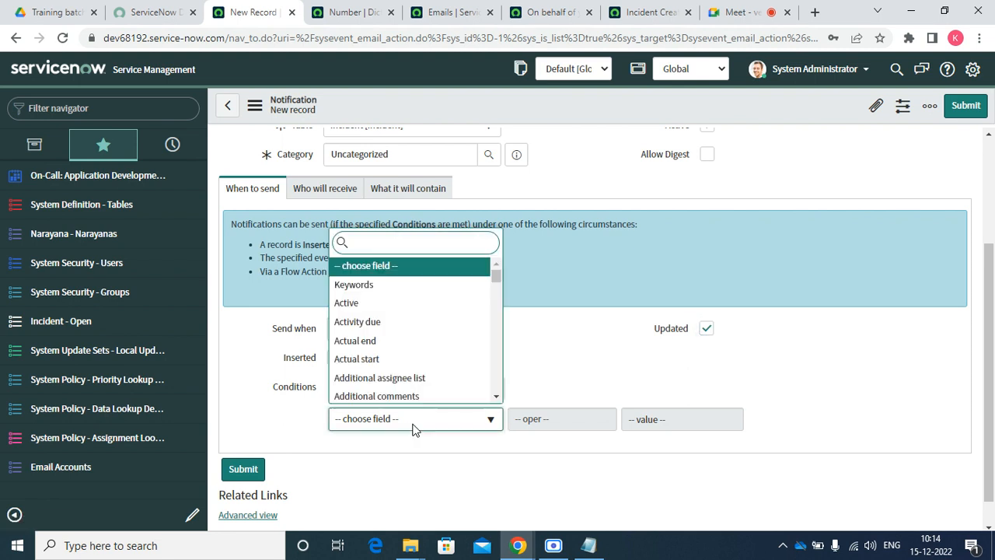
type("ass")
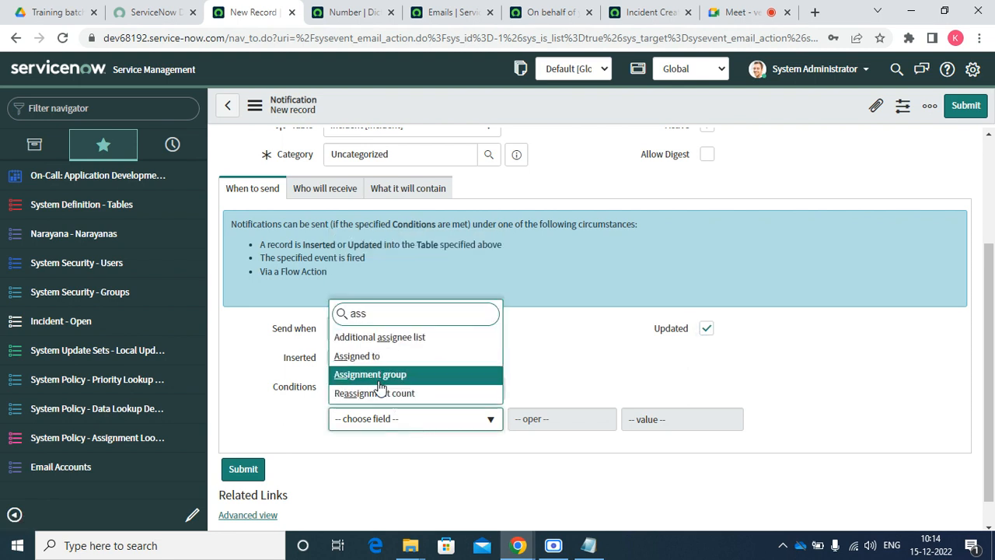
key("Return")
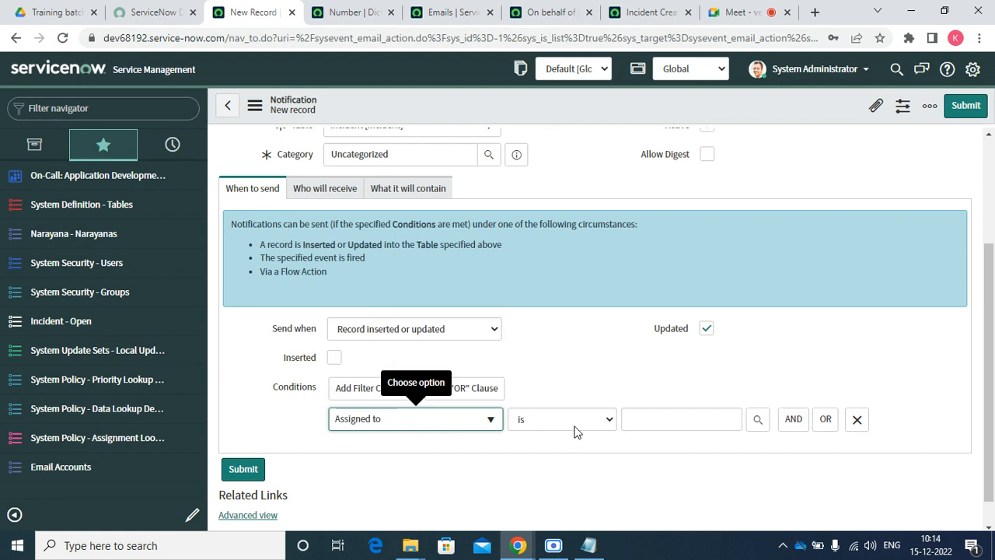
left_click(573, 427)
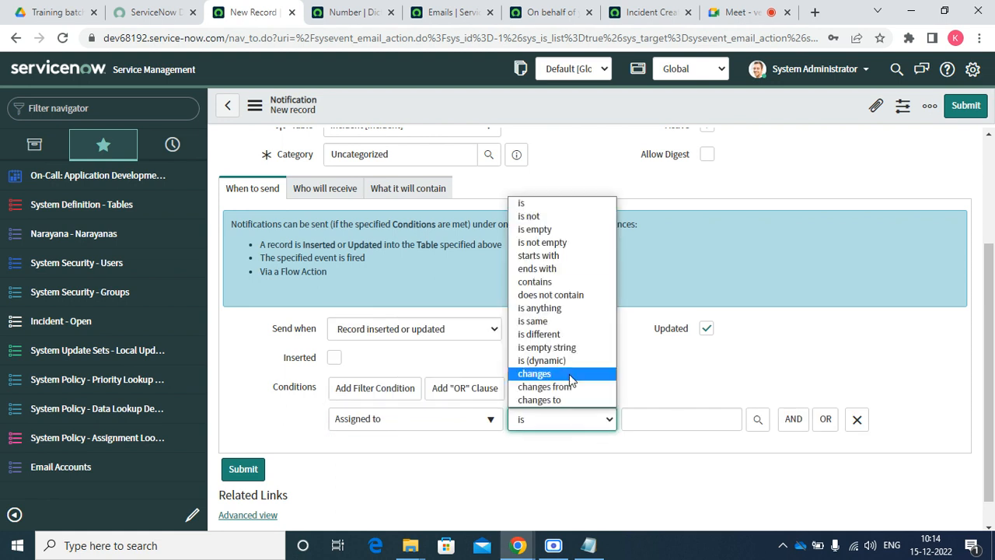
left_click(558, 244)
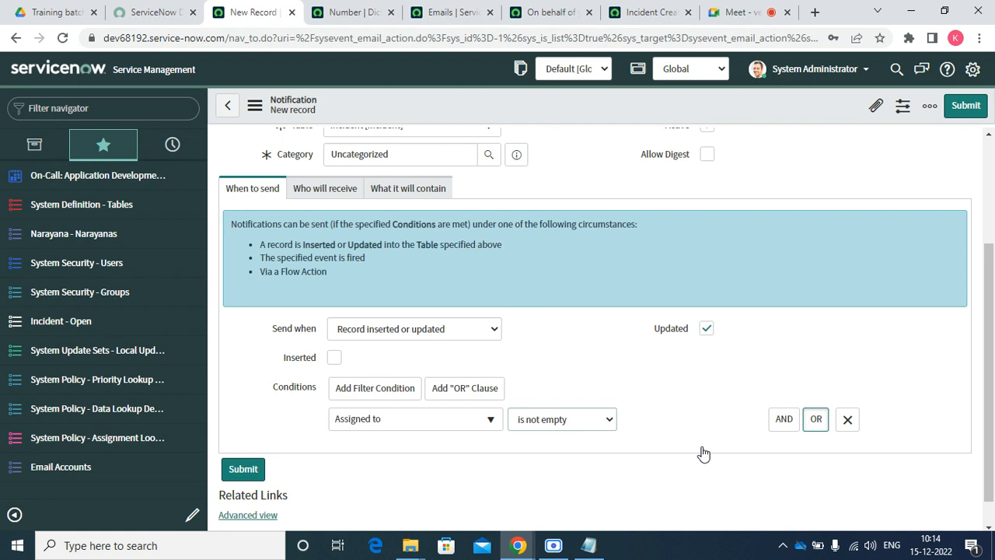
Try an OR condition Assigned to changes to, then remove it and the empty extra row
left_click(426, 451)
type("a")
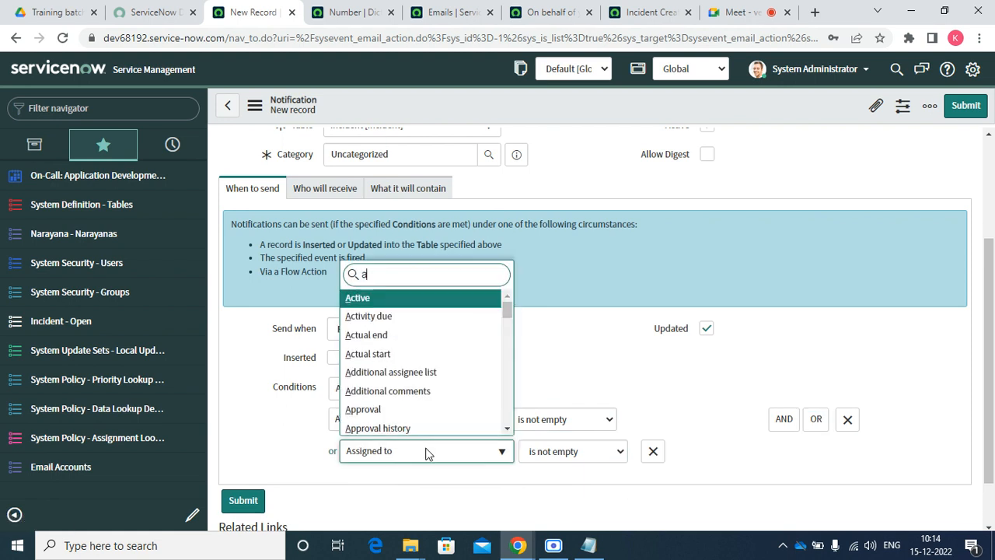
type("ss")
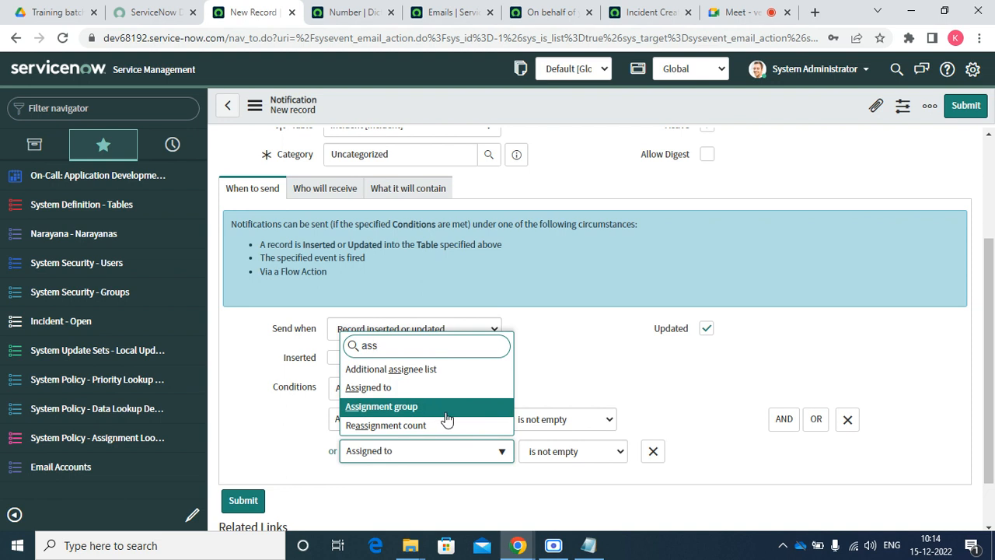
left_click(435, 392)
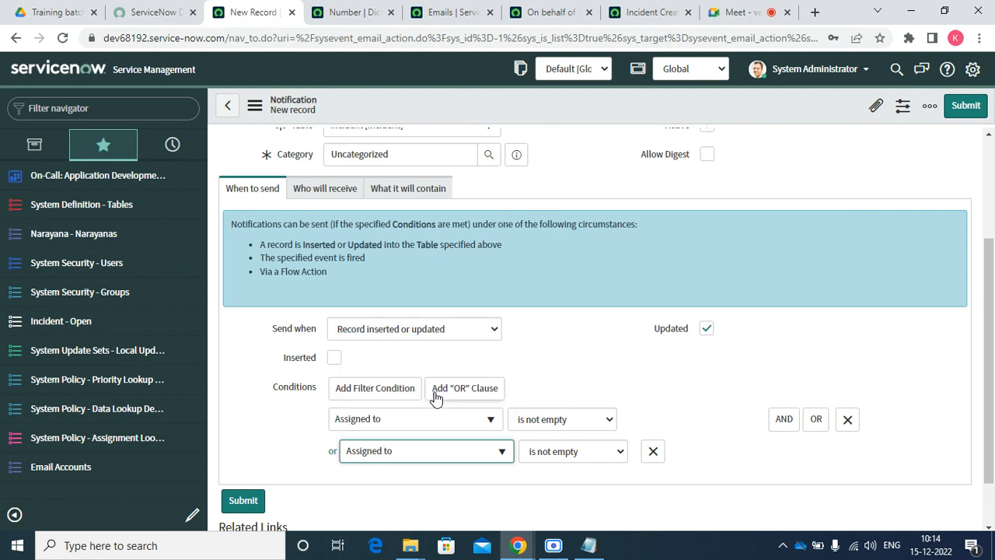
left_click(594, 453)
left_click(600, 432)
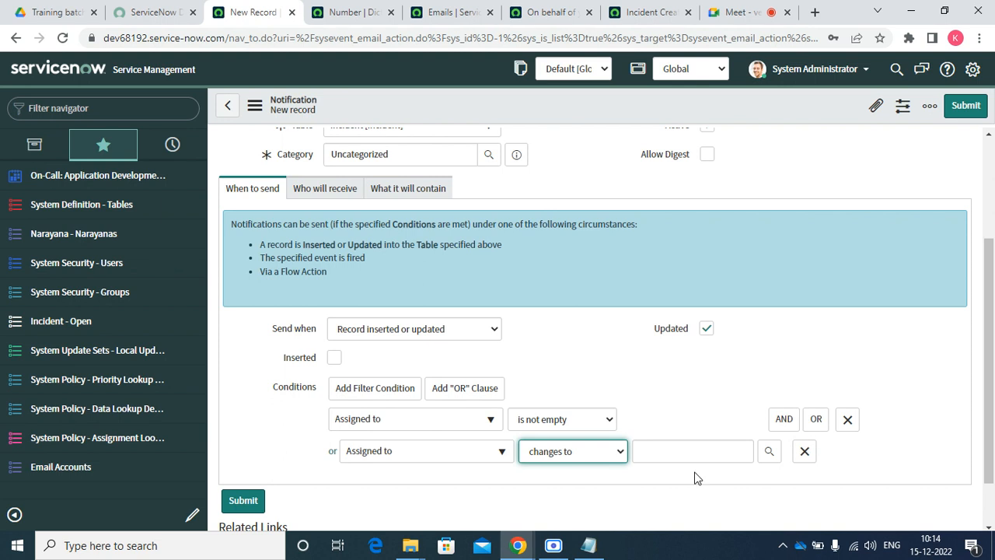
left_click(574, 451)
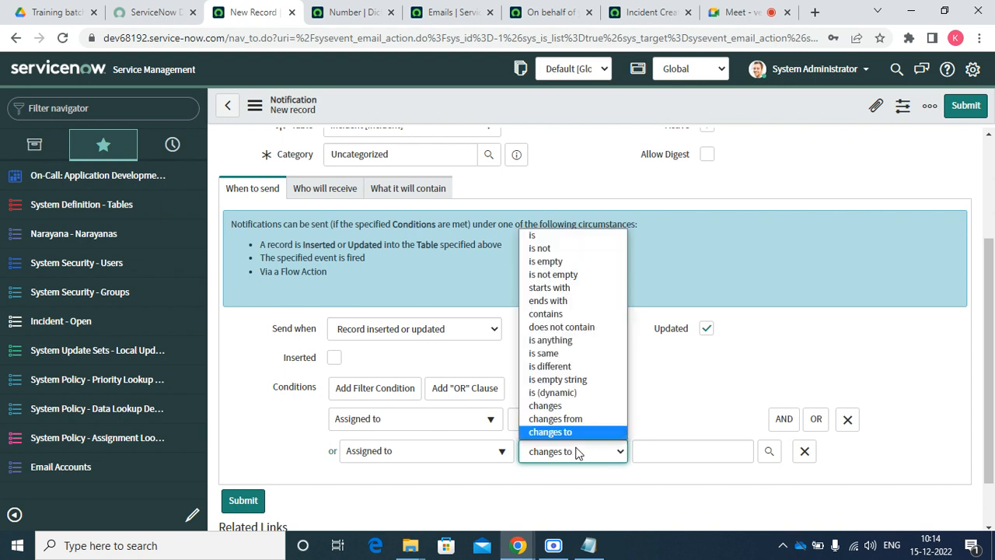
left_click(806, 458)
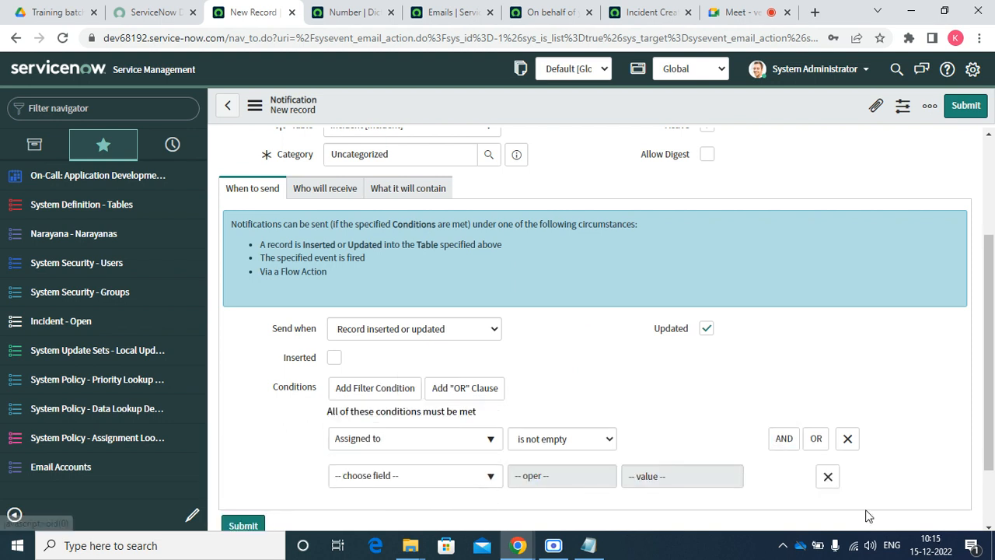
left_click(827, 478)
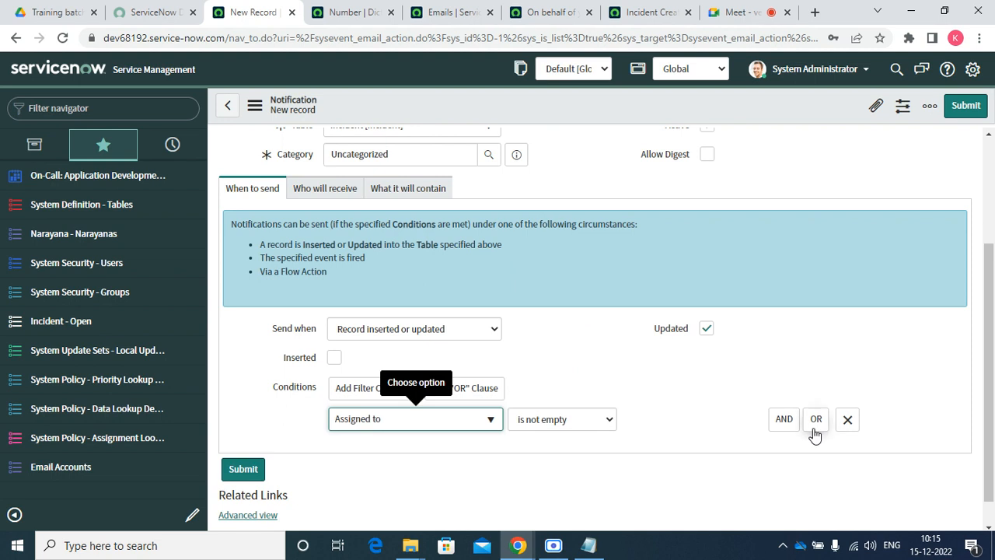
Add an OR condition: Assigned to changes
left_click(816, 419)
left_click(406, 457)
type("ass")
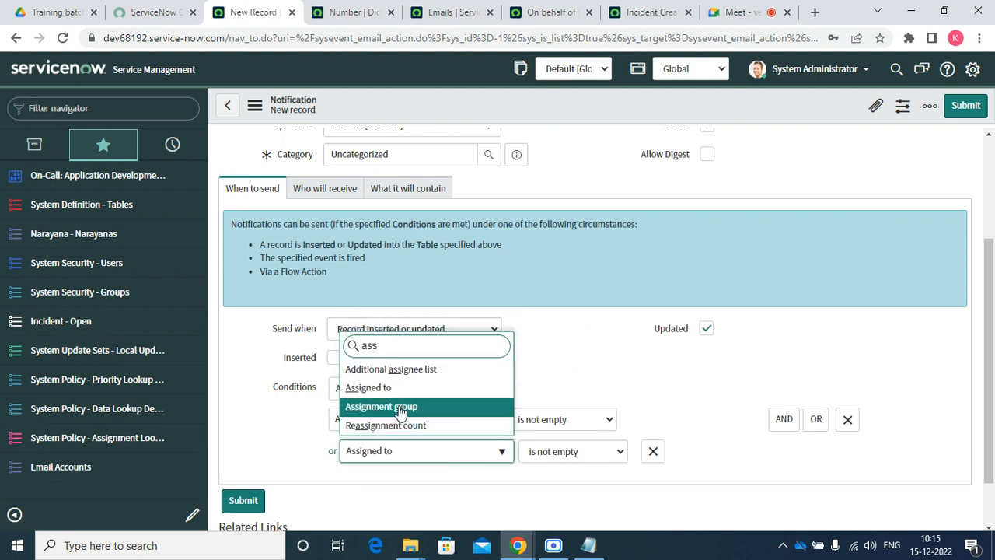
left_click(393, 391)
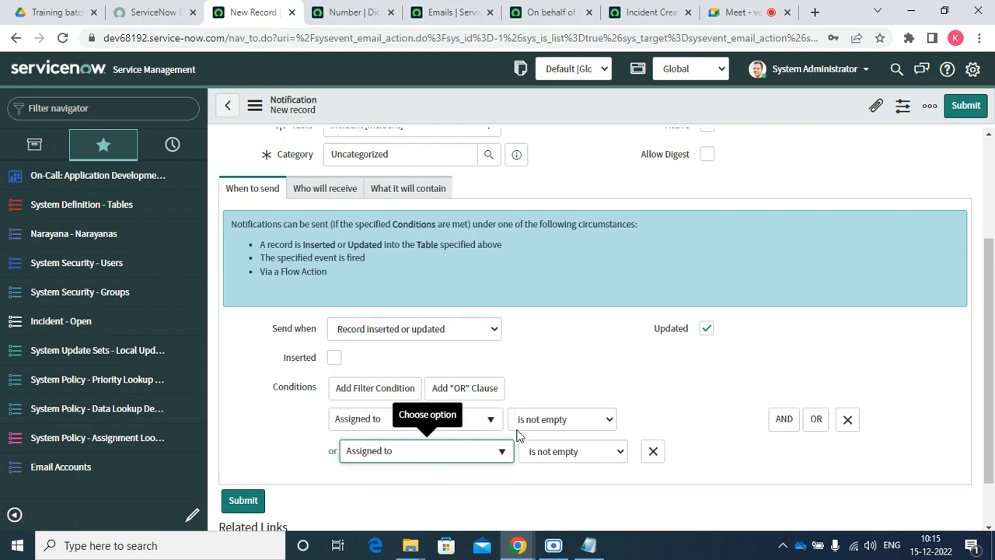
left_click(551, 451)
left_click(565, 412)
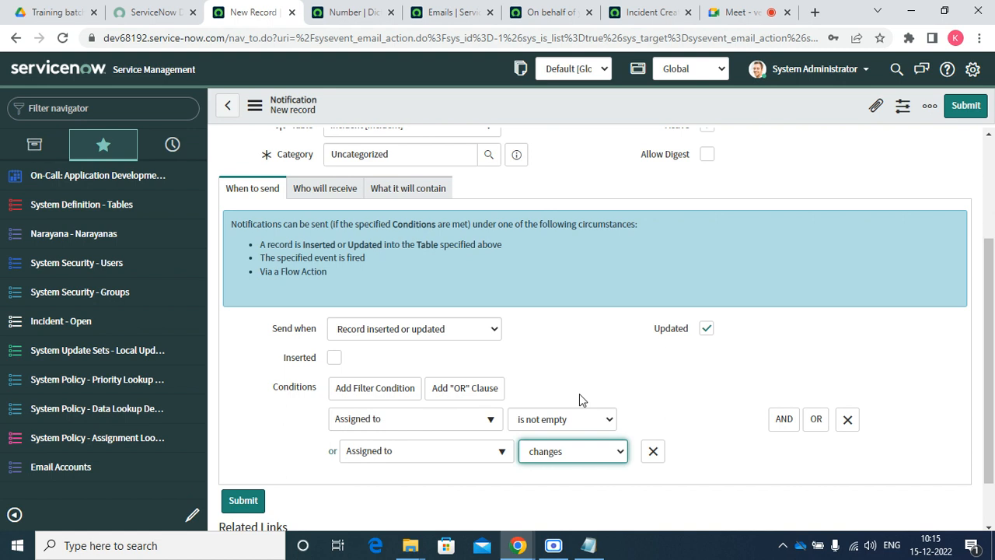
Add the incident's Assigned to field as the notification's recipient
left_click(323, 188)
left_click(339, 383)
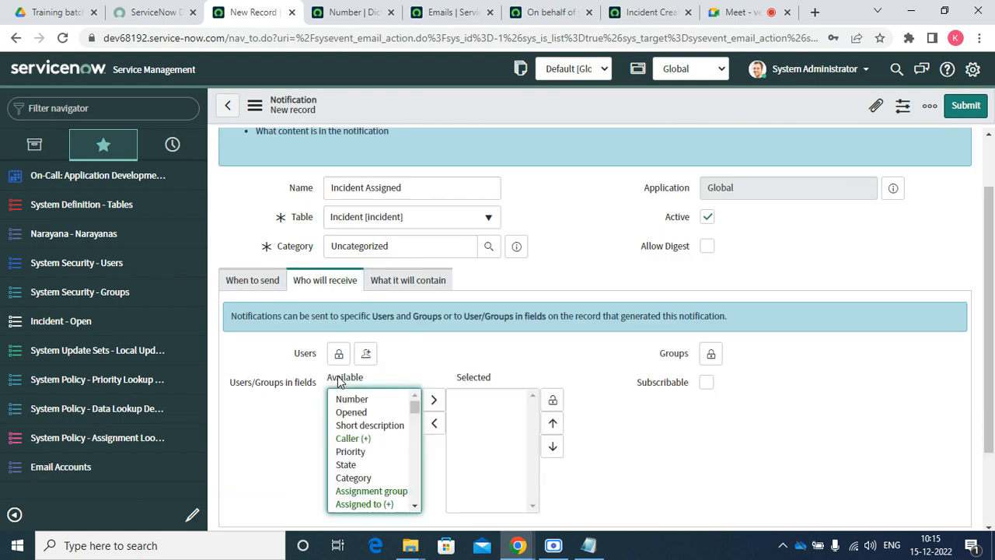
double_click(362, 504)
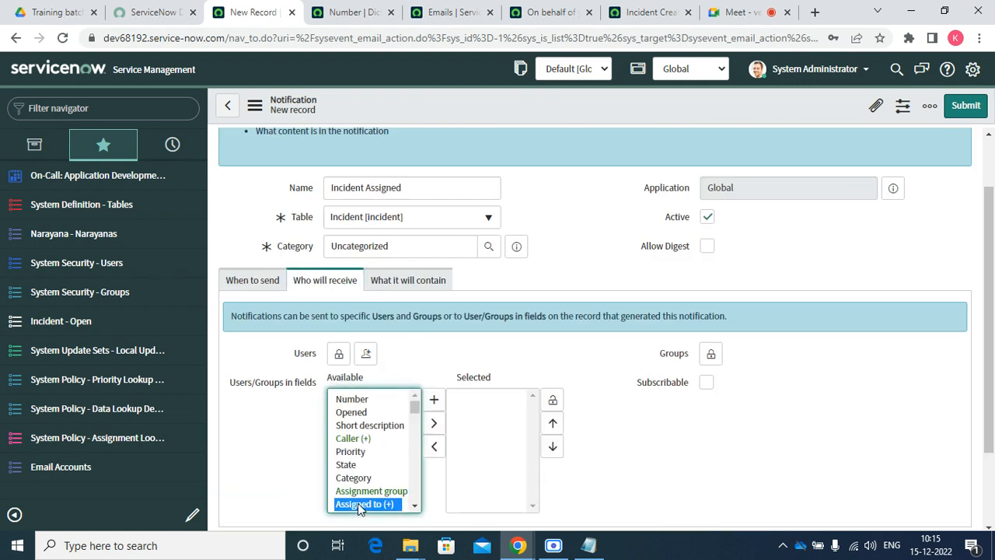
left_click(552, 404)
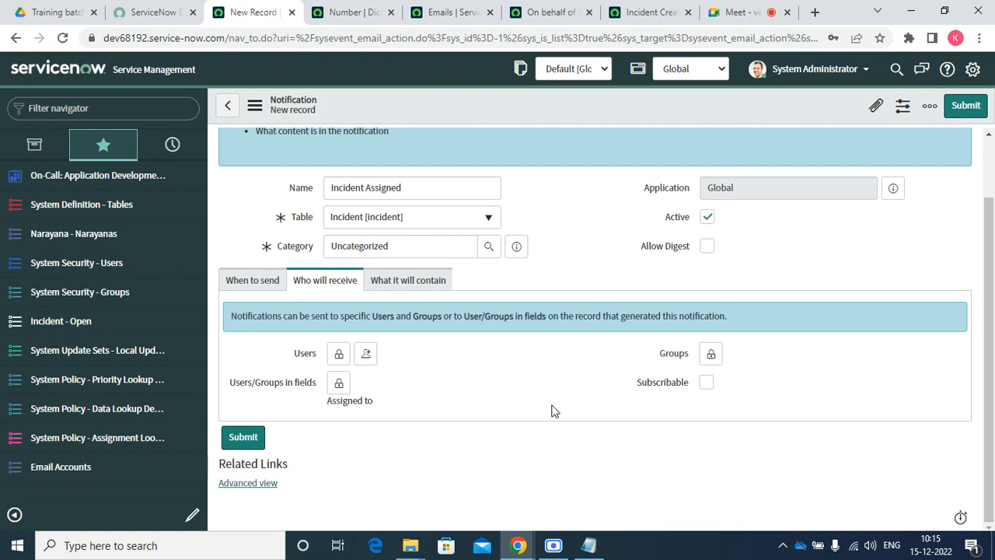
Set the subject to 'Incident ${number} has been assigned to you'
left_click(399, 280)
left_click(367, 374)
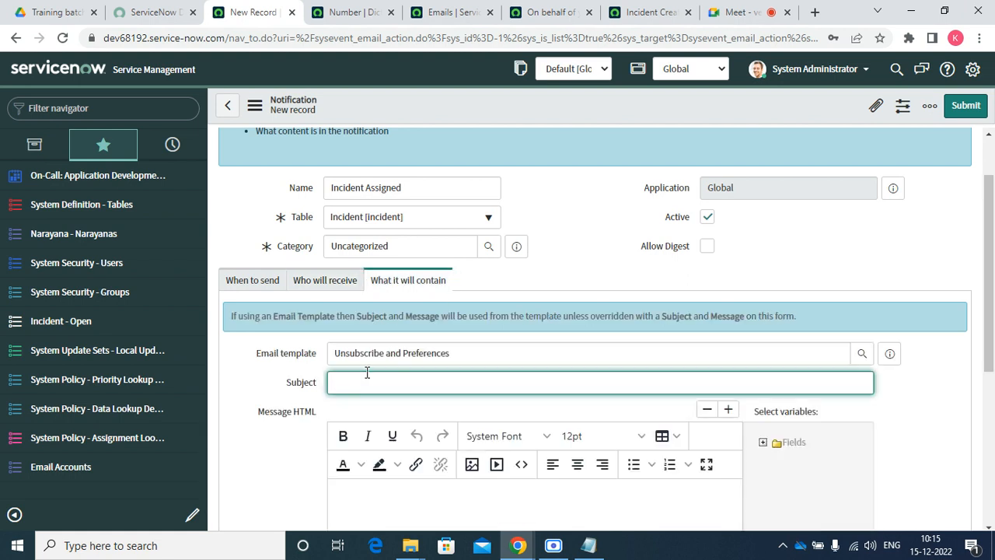
type("IN")
key("BackSpace")
key("Tab")
type("N")
left_click(367, 374)
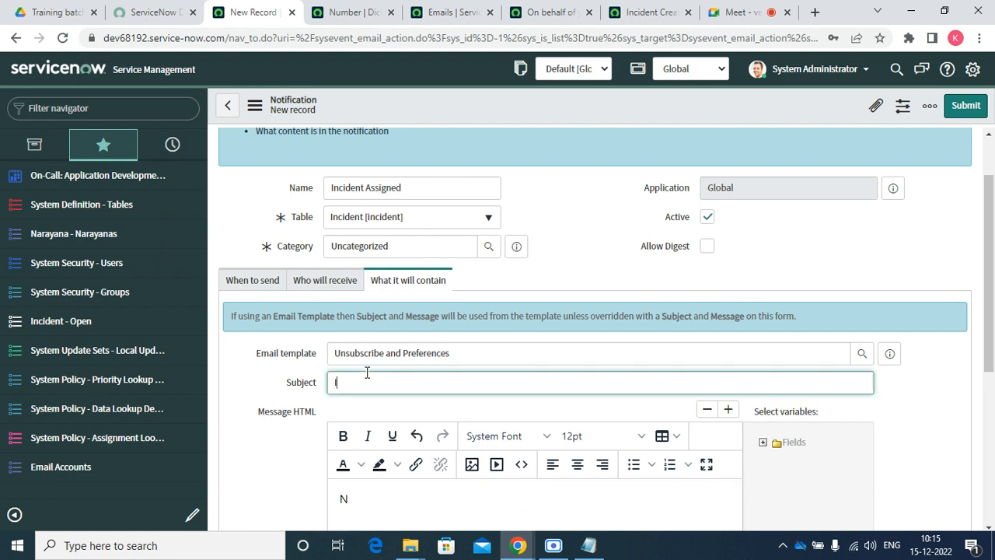
type("ncd")
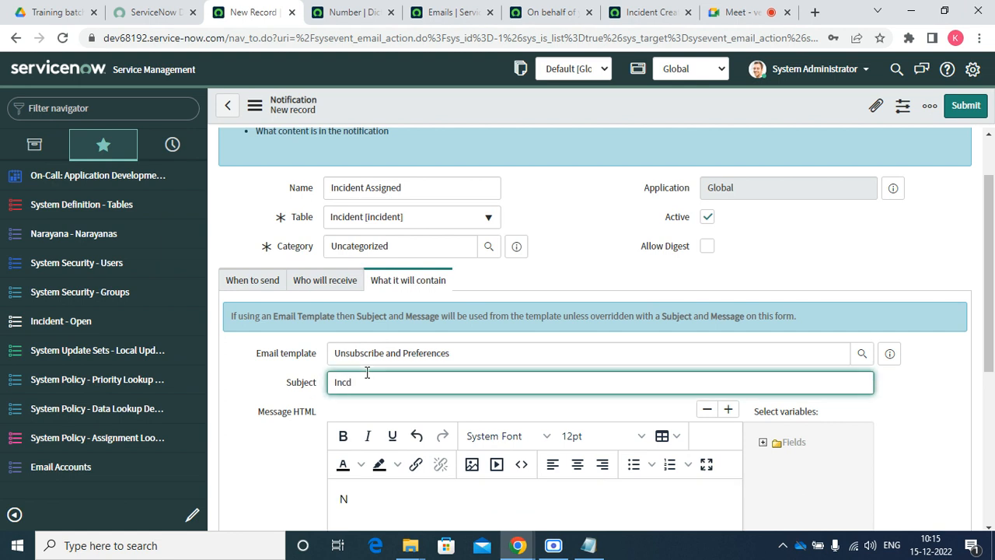
key("BackSpace")
type("iden")
type("y")
type("t")
type(" S")
type("{number")
type("}")
type(" has be ]")
key("BackSpace")
type("een a")
key("BackSpace")
key("BackSpace")
key("BackSpace")
key("BackSpace")
type("number} has been assigned t")
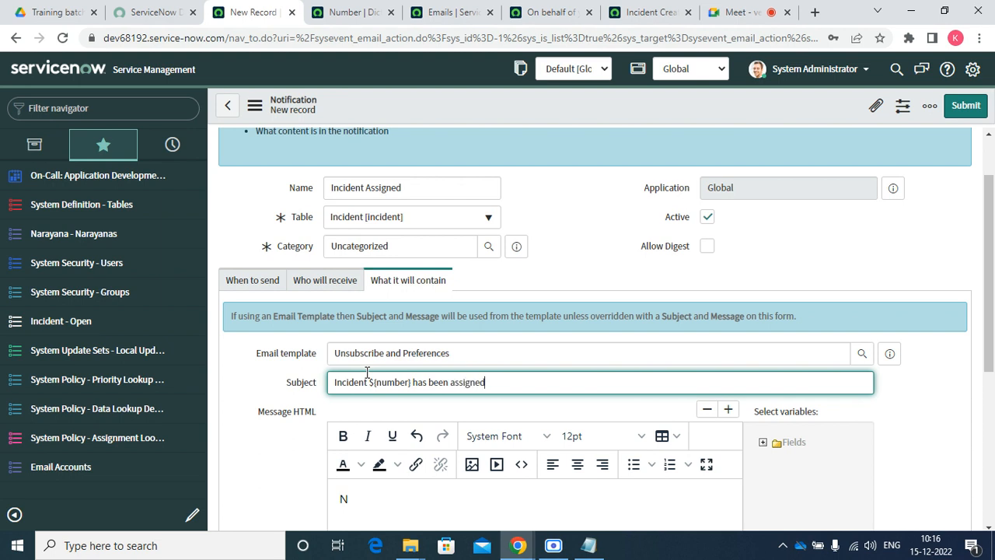
type("o you")
Select the stray N in the message body for removal
scroll(989, 386, "down", 2)
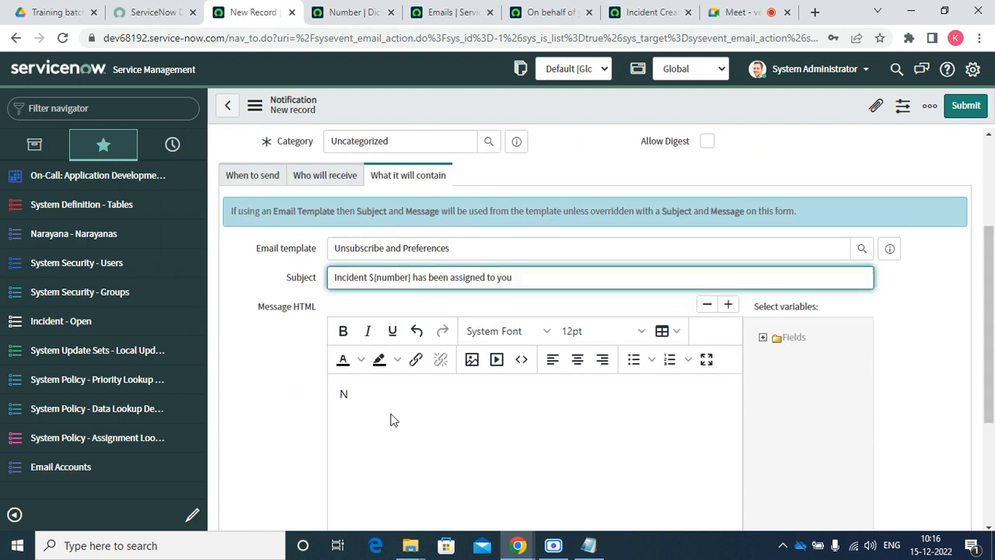
left_click(384, 388)
key("ctrl+a")
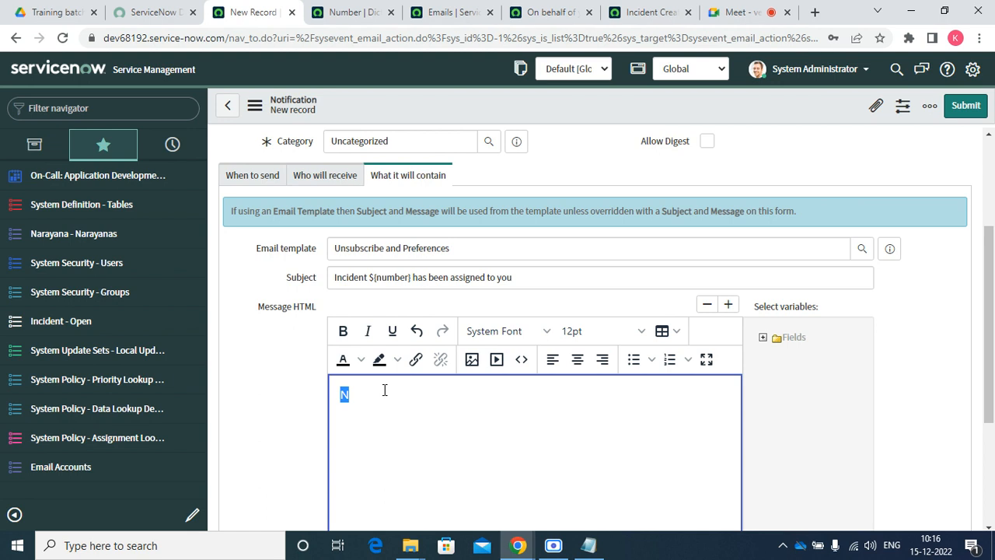
Start the message body with the greeting 'Dear ${assigned_to},'
type("Dear")
left_click(763, 338)
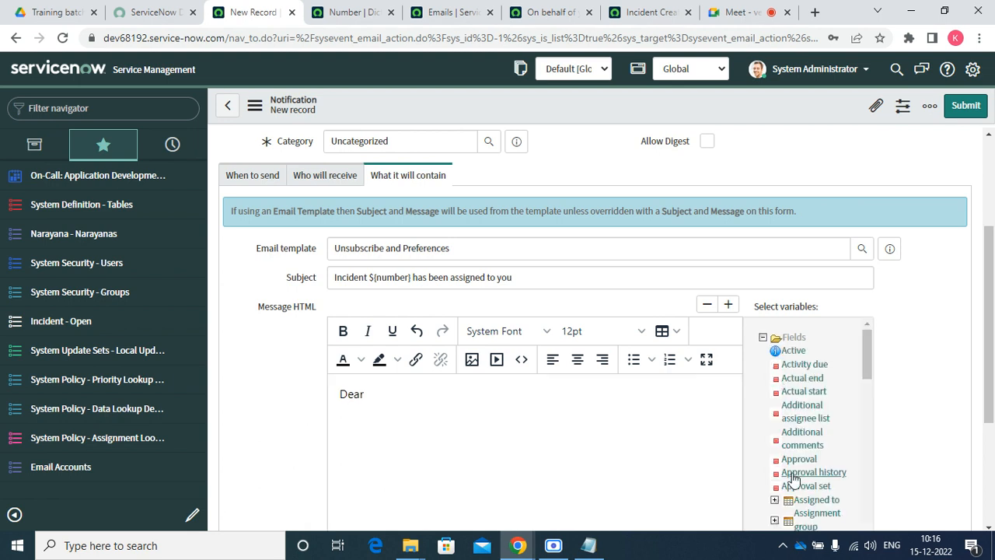
left_click(795, 504)
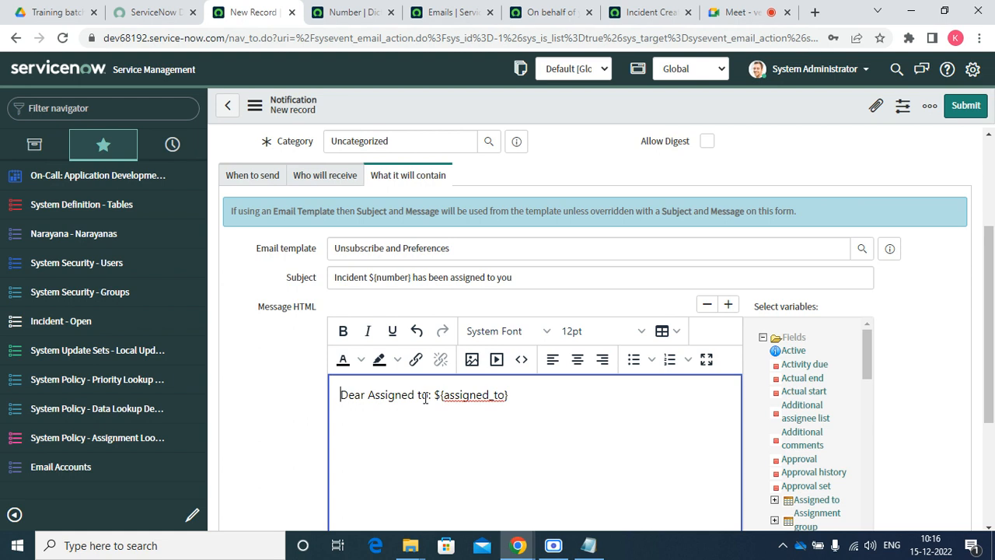
key("BackSpace")
key("BackSpace")
key("BackSpace")
key("BackSpace")
key("BackSpace")
key("BackSpace")
key("BackSpace")
key("BackSpace")
key("BackSpace")
key("BackSpace")
key("BackSpace")
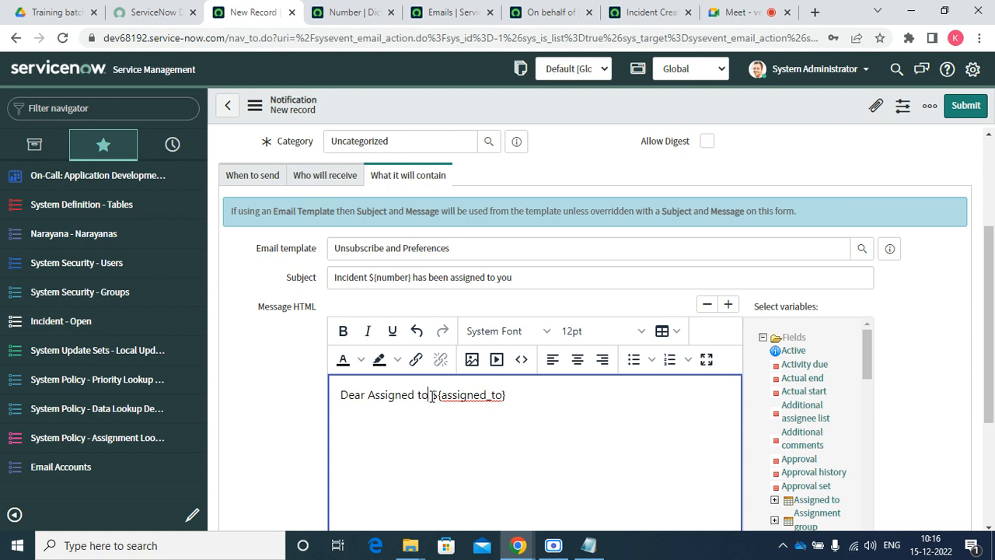
key("BackSpace")
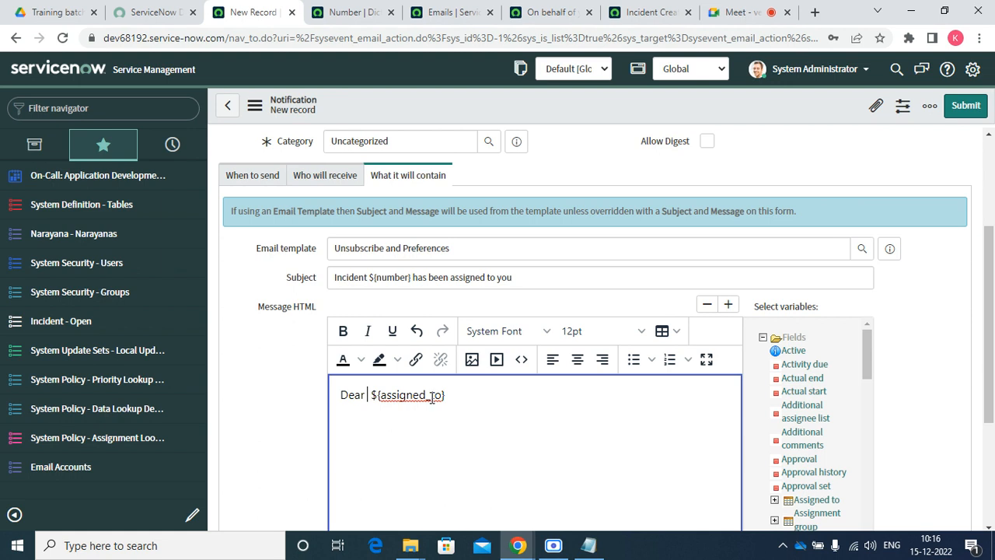
left_click(466, 394)
type(",")
key("Return")
Add the line 'Incident ${URI_REF} has been assigned to you with the below details.'
type("INciden")
key("BackSpace")
key("BackSpace")
key("BackSpace")
key("BackSpace")
key("BackSpace")
key("BackSpace")
type("ncident ${URI_REF")
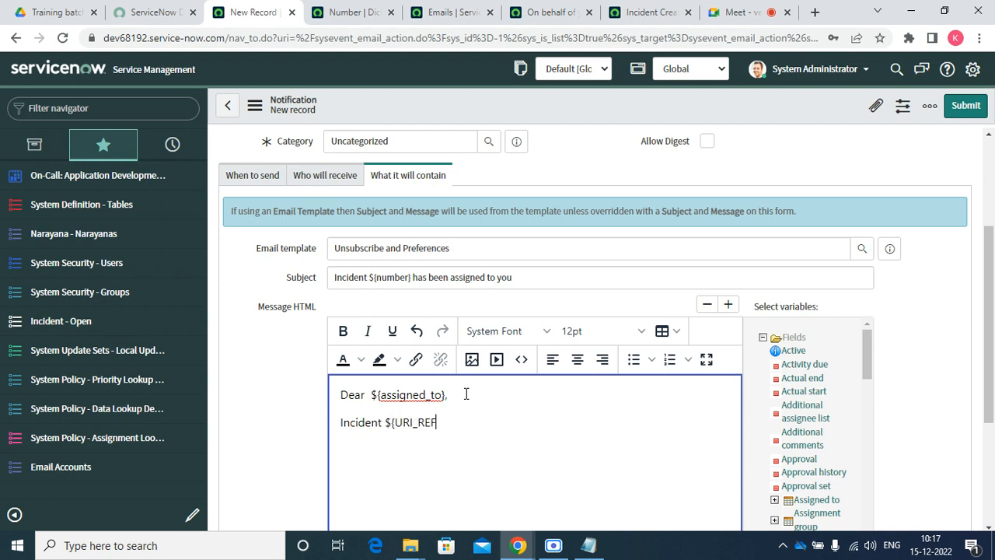
type("} has been assigned to ou")
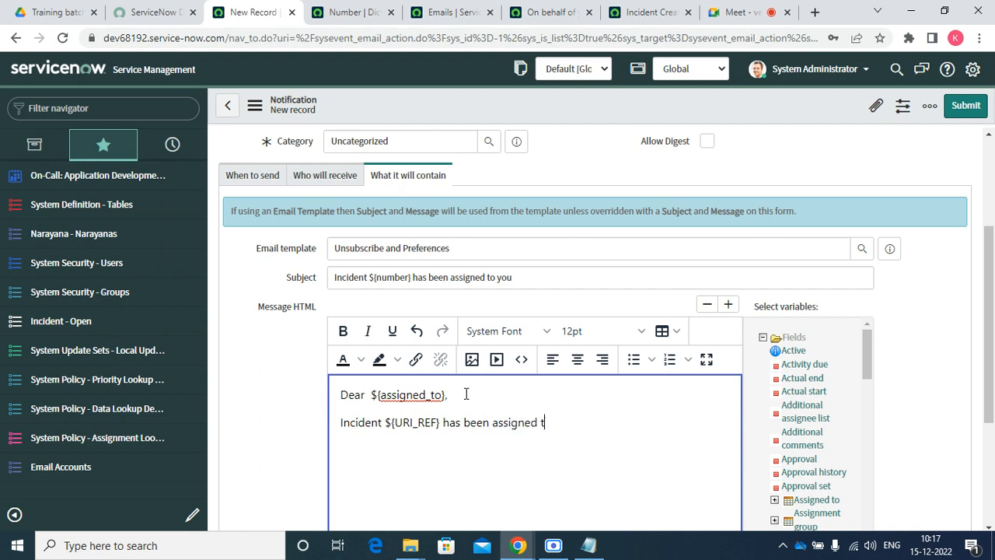
key("BackSpace")
key("BackSpace")
type("you.")
key("Return")
key("BackSpace")
key("BackSpace")
type("with the belo")
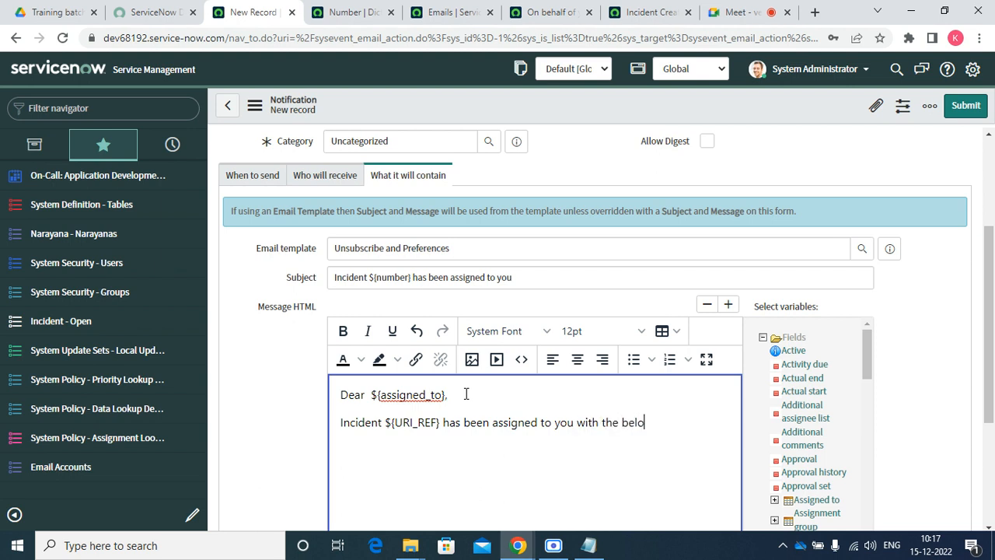
type("w details.")
key("Return")
key("Return")
left_click_drag(872, 354, 877, 559)
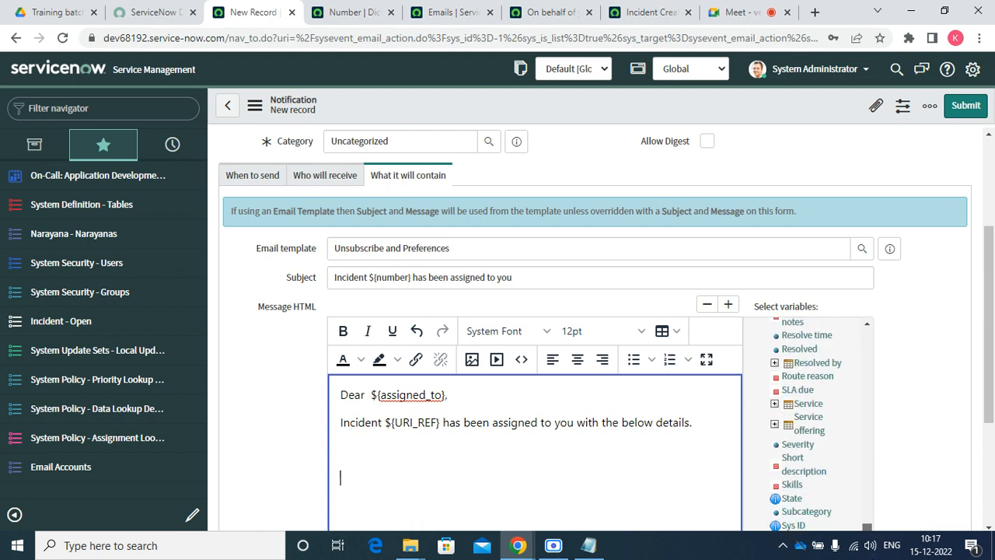
Insert the Short description variable into the body, followed by a comma
left_click(806, 471)
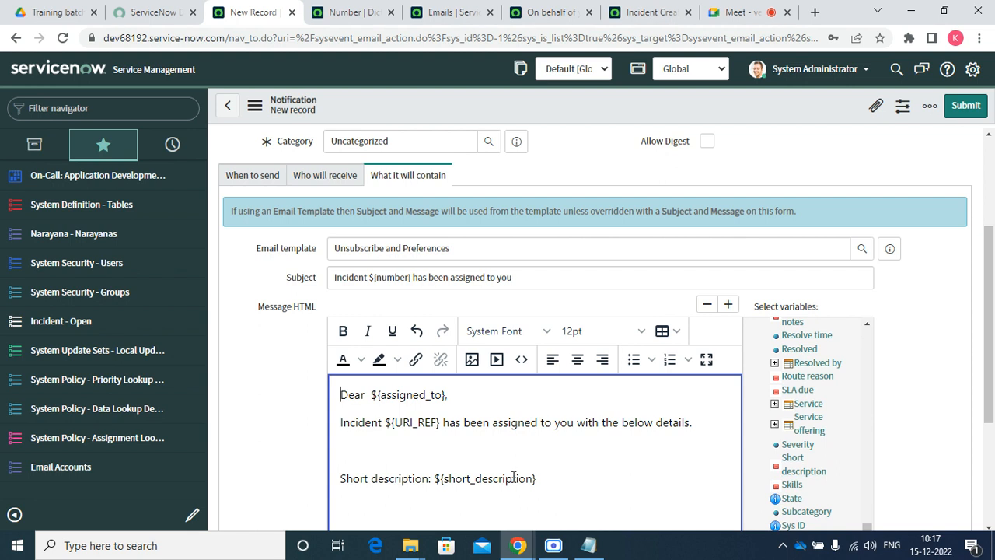
left_click(342, 449)
key("Delete")
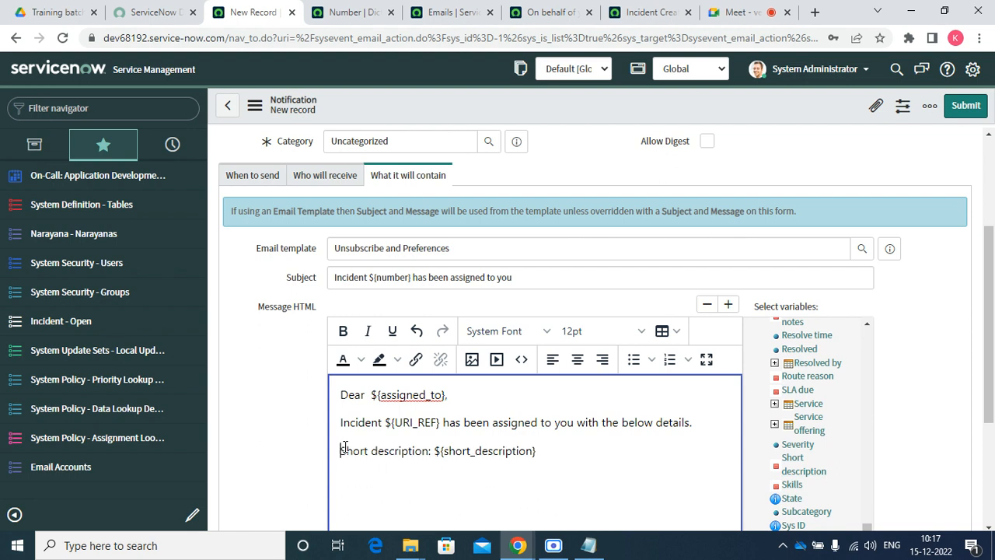
left_click(589, 450)
type(",")
key("Return")
Add the Category and Priority variables to the body, ending with a period
scroll(824, 467, "up", 15)
scroll(825, 391, "down", 17)
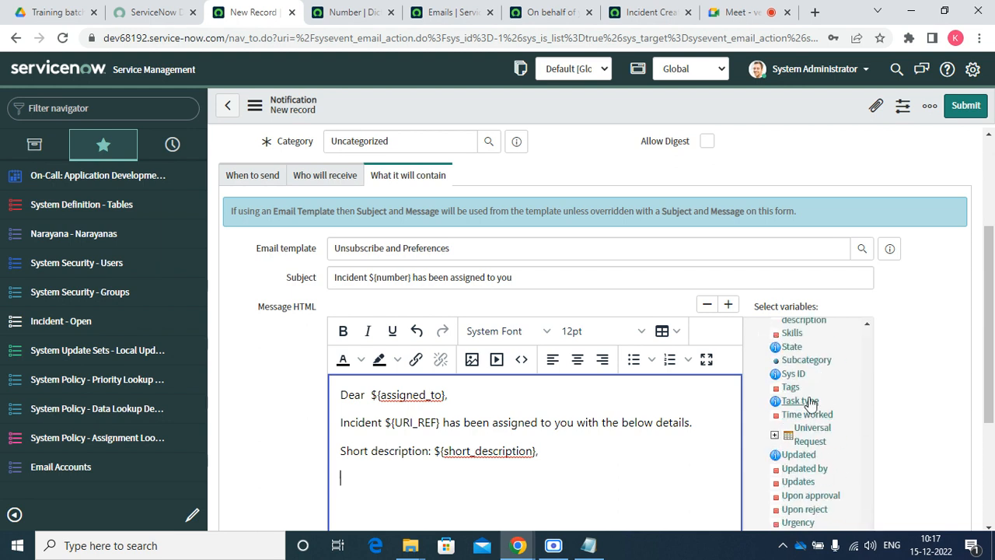
scroll(810, 402, "up", 15)
scroll(815, 485, "down", 15)
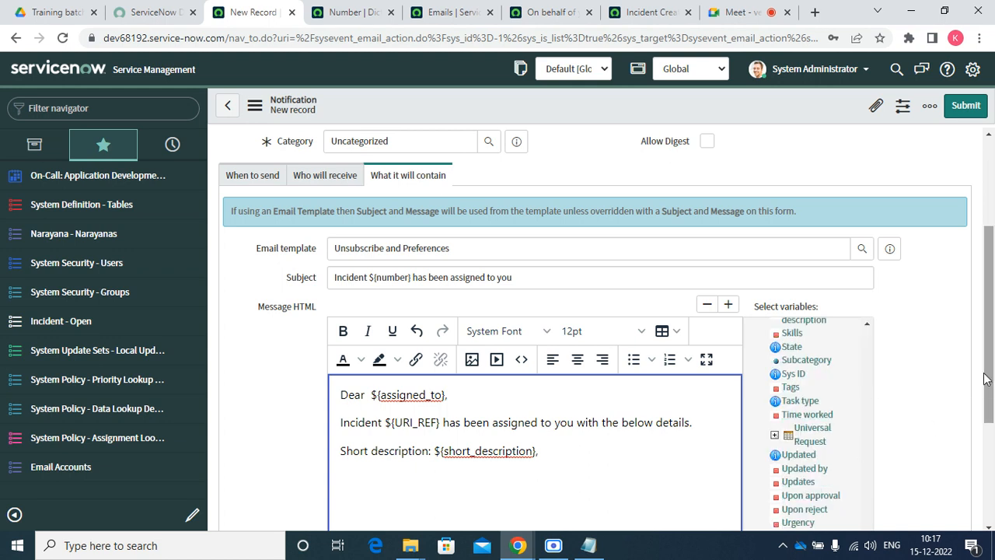
scroll(895, 435, "up", 1)
scroll(835, 460, "up", 15)
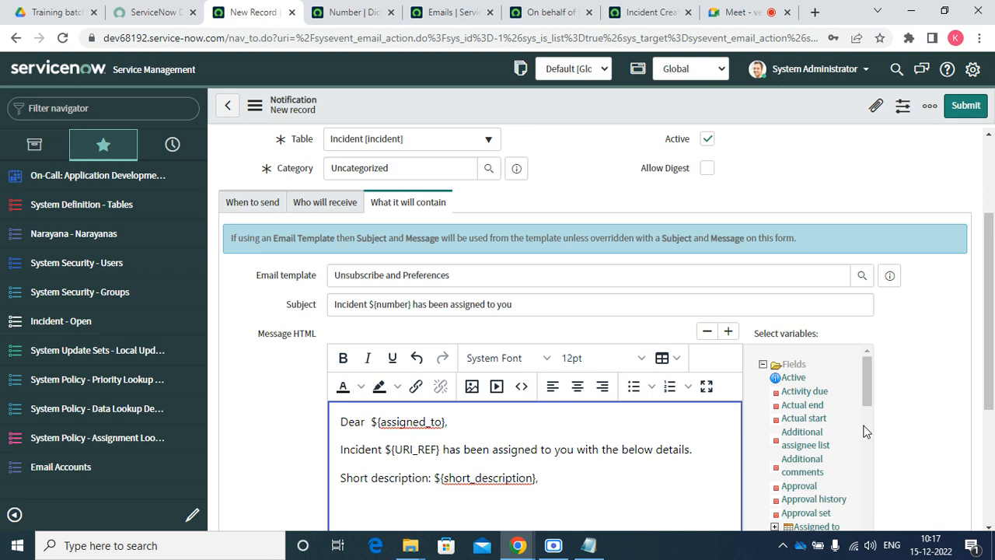
left_click_drag(870, 384, 853, 428)
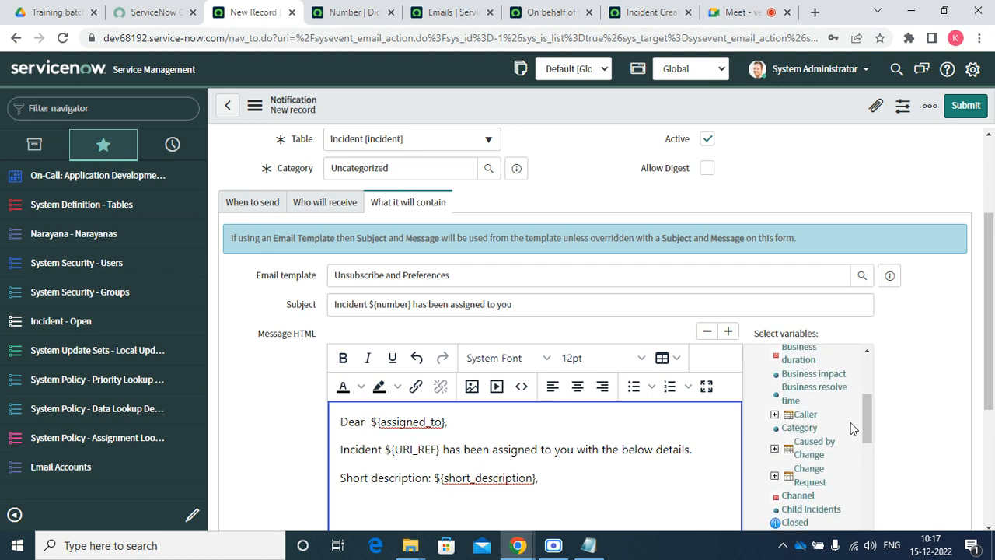
left_click(801, 428)
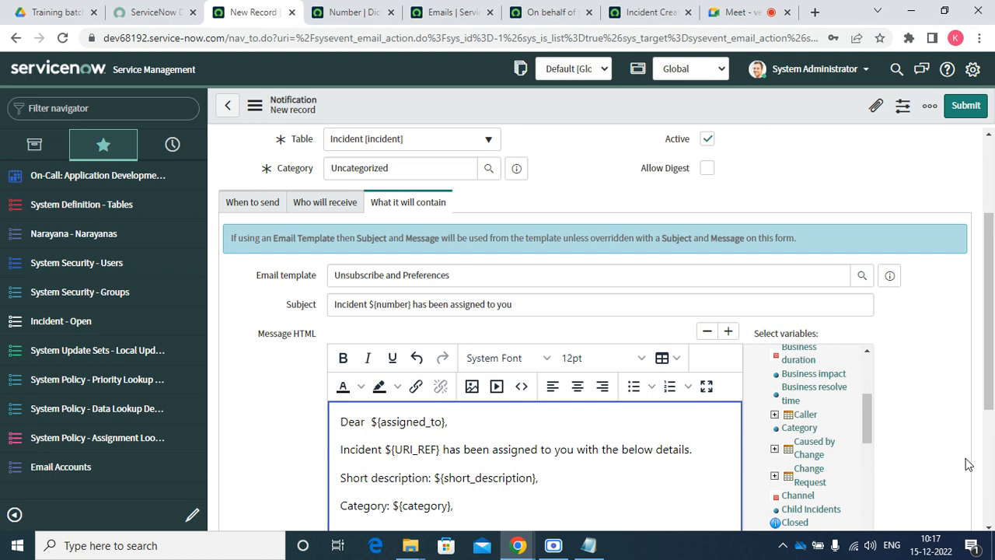
scroll(992, 367, "down", 1)
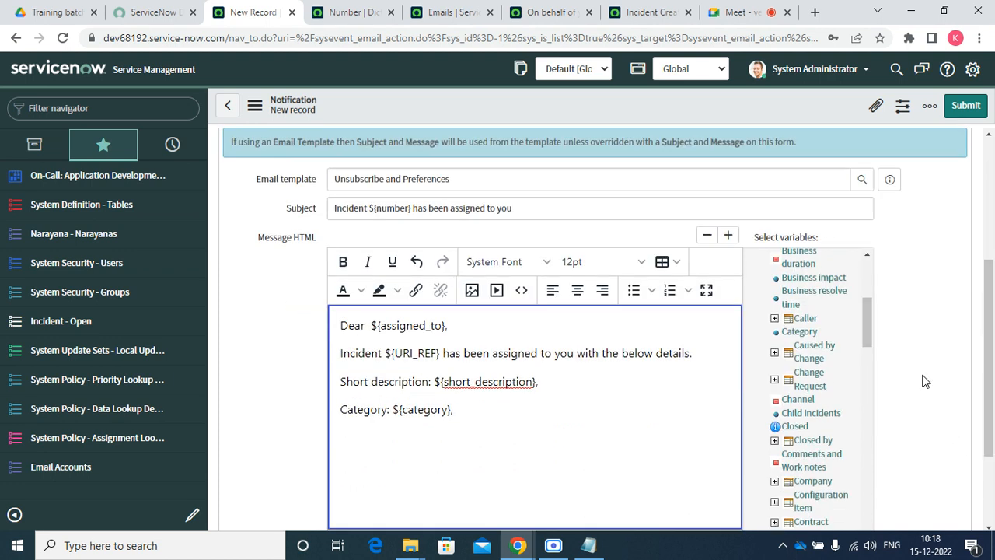
left_click_drag(868, 320, 845, 421)
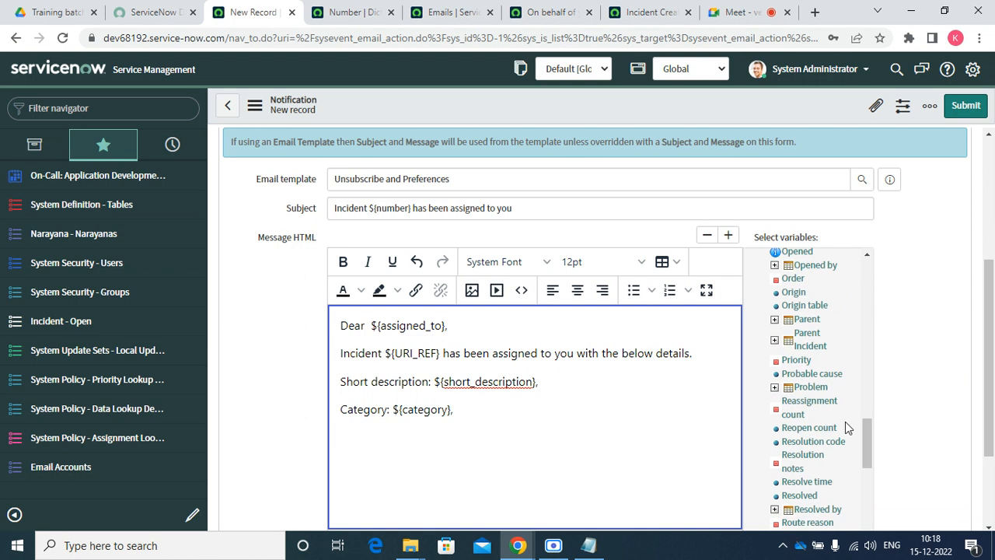
left_click(796, 360)
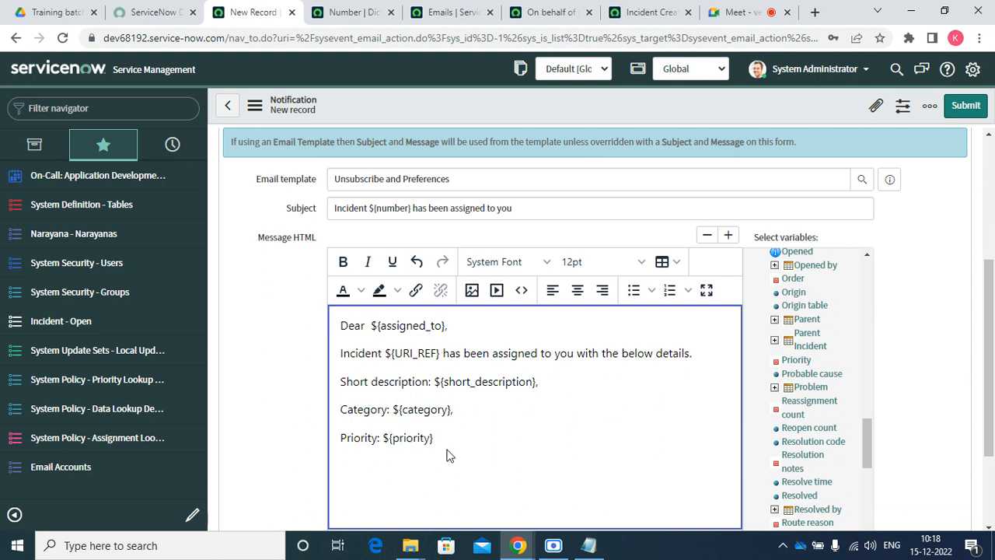
type(".")
key("Return")
key("Return")
Sign off the email with 'Thanks and Regards,' and Global IT Support Desk
type("Thank ad")
key("BackSpace")
key("BackSpace")
key("BackSpace")
type("s and Regards,")
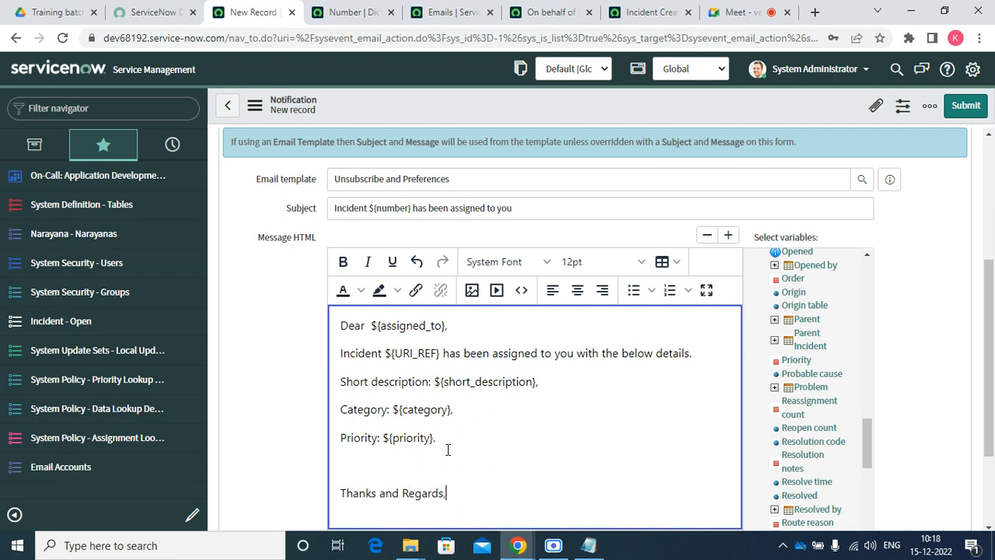
key("Return")
type("Global IT")
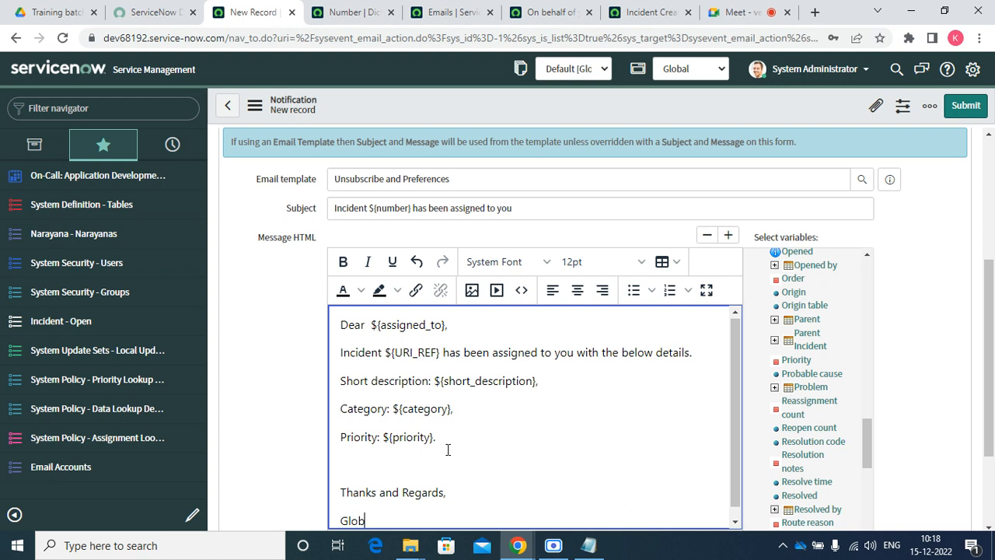
type("ppir t")
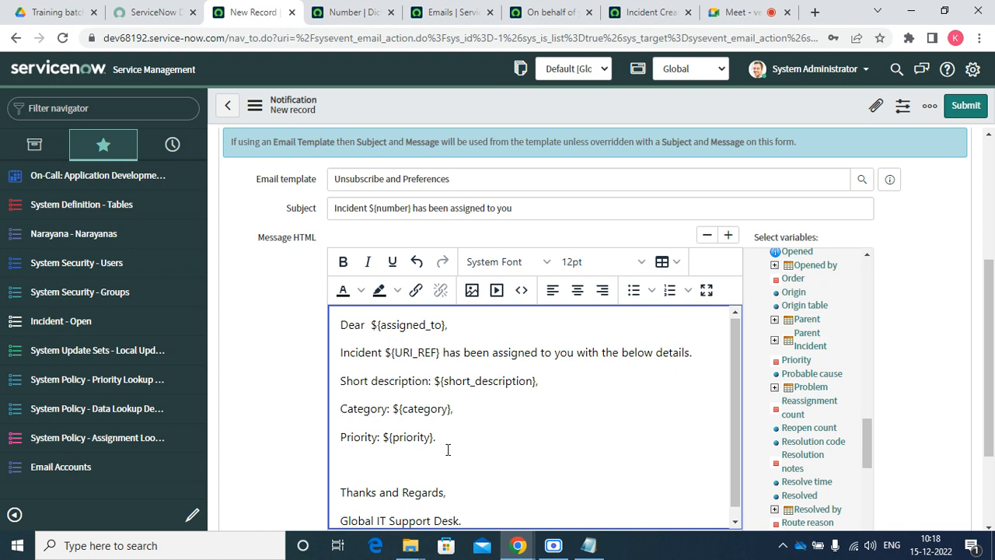
Save the Incident Assigned notification and open the open incidents list in a new tab
right_click(532, 94)
left_click(556, 102)
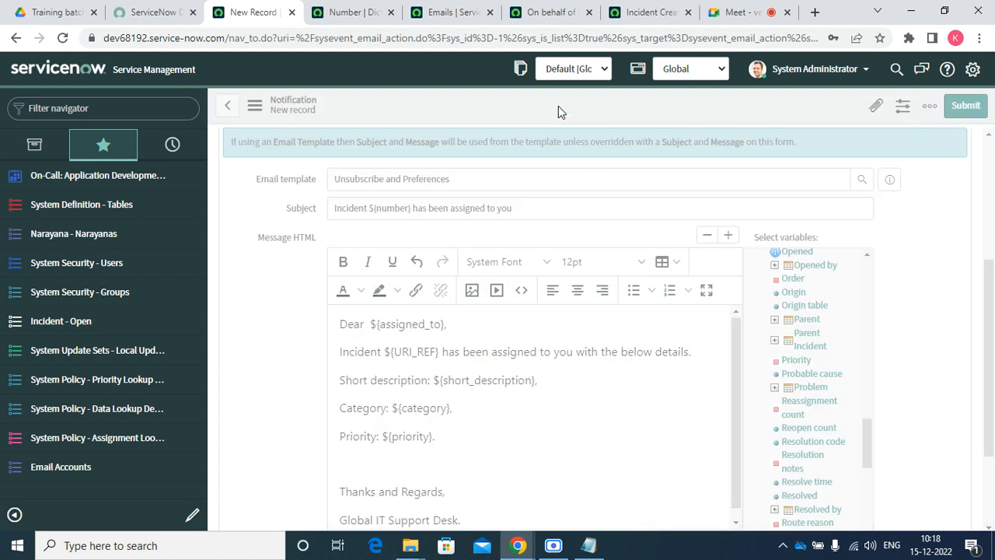
right_click(49, 326)
left_click(67, 333)
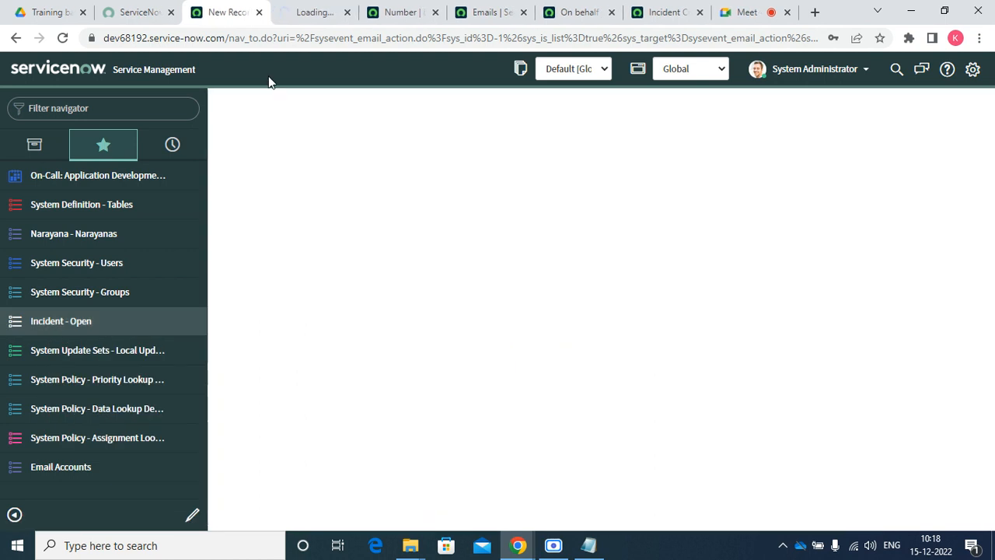
left_click(318, 11)
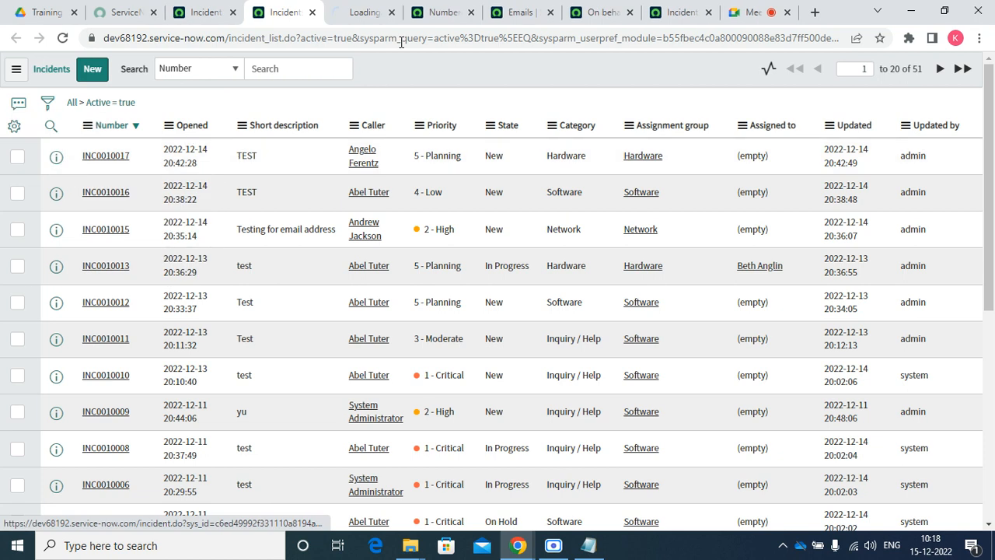
Close the Number dictionary, Emails list and Incident Created tabs, then return to Google Meet
left_click(447, 14)
left_click(470, 14)
left_click(470, 13)
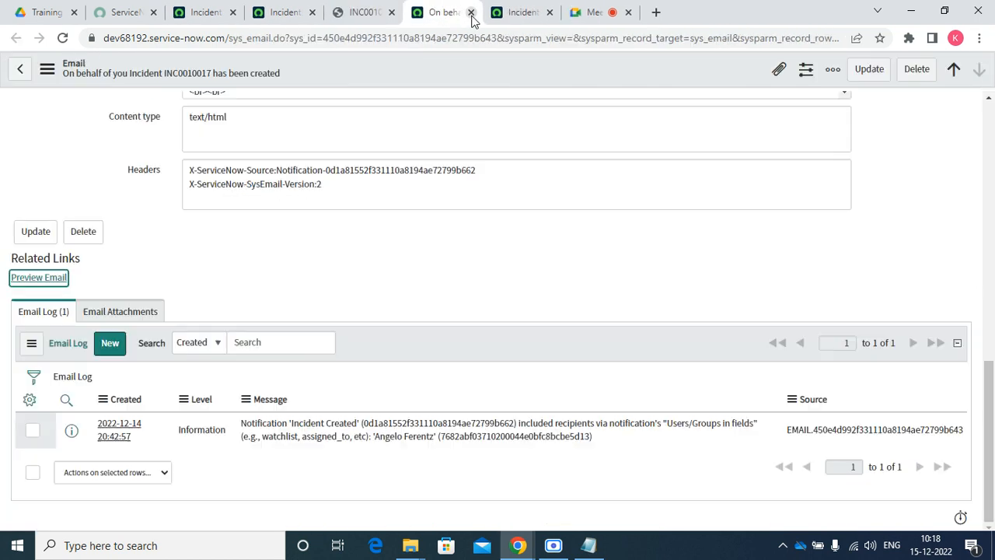
left_click(470, 14)
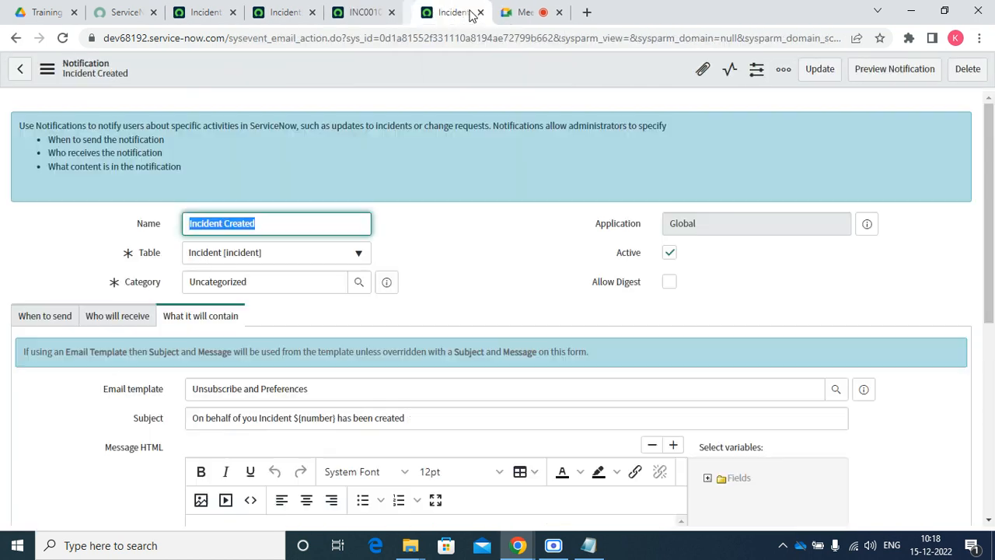
left_click(440, 19)
left_click(362, 15)
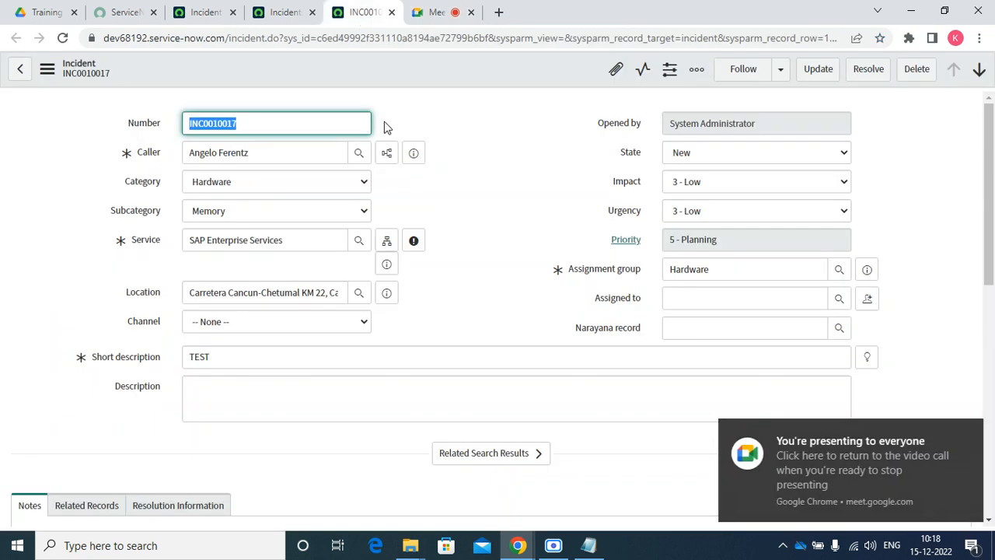
left_click(720, 12)
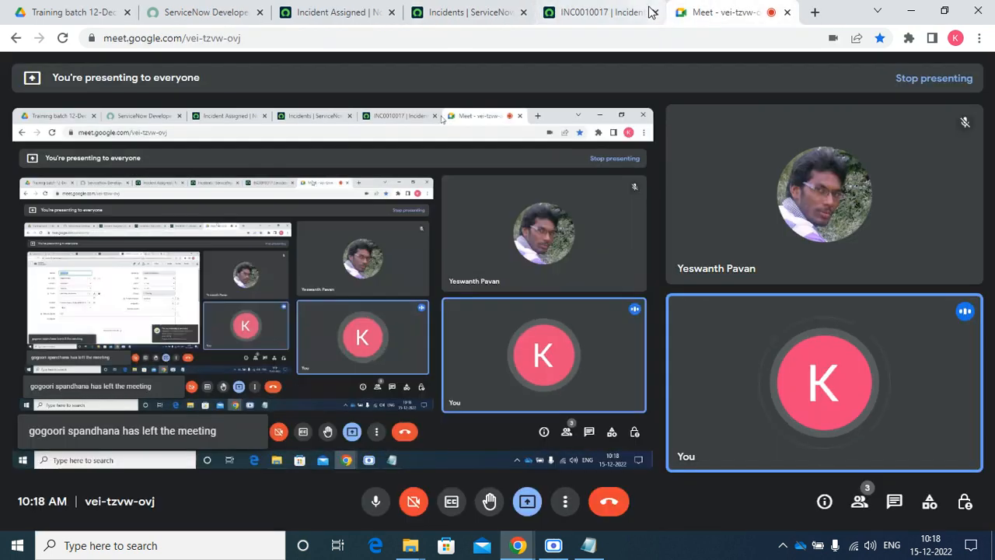
Assign INC0010017 to the first user in the Assigned to lookup and save it
left_click(643, 10)
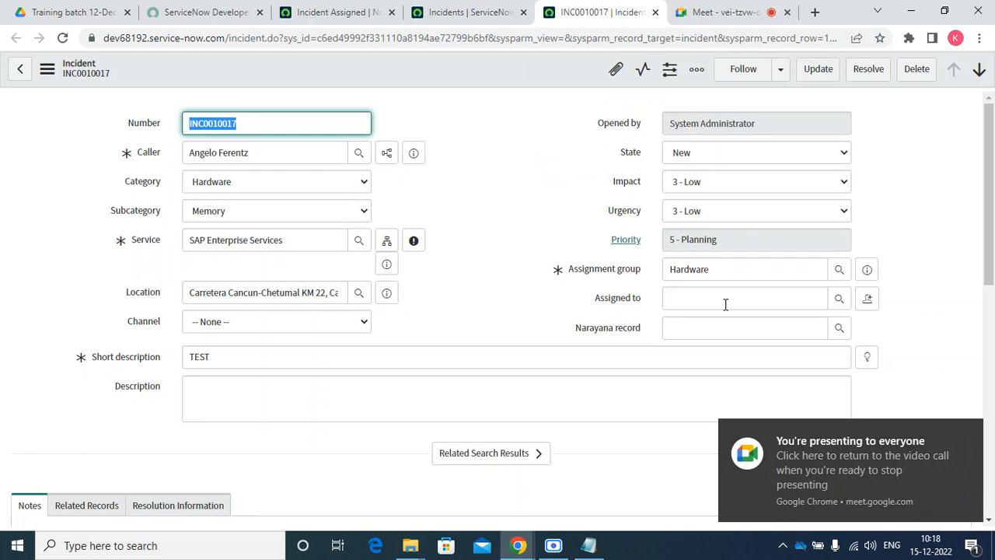
left_click(765, 310)
left_click(839, 299)
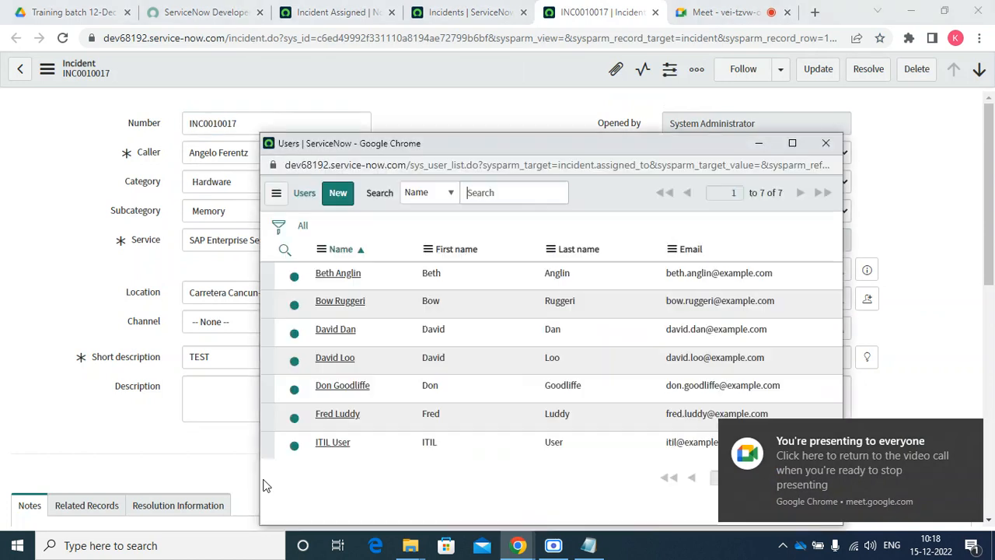
left_click(339, 273)
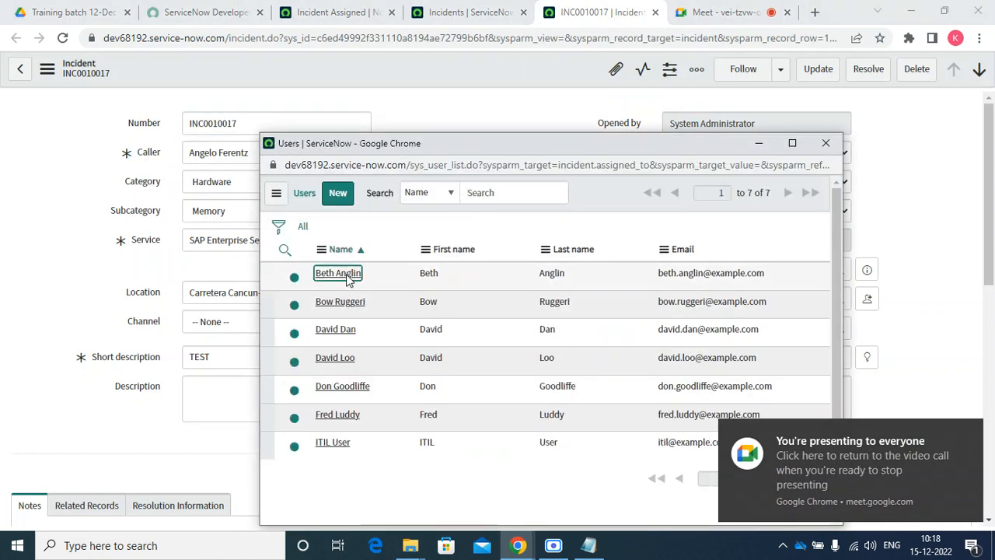
right_click(440, 69)
left_click(467, 82)
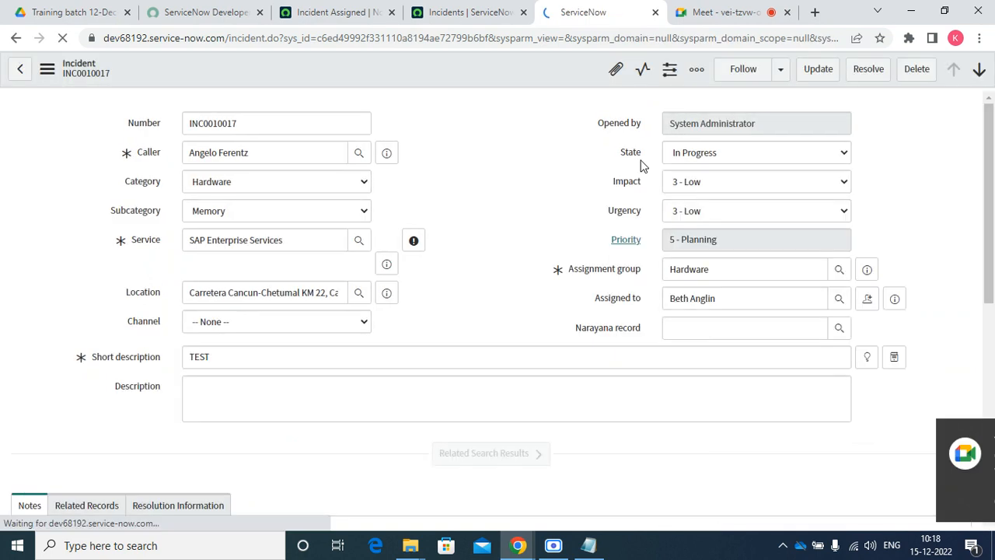
left_click(317, 9)
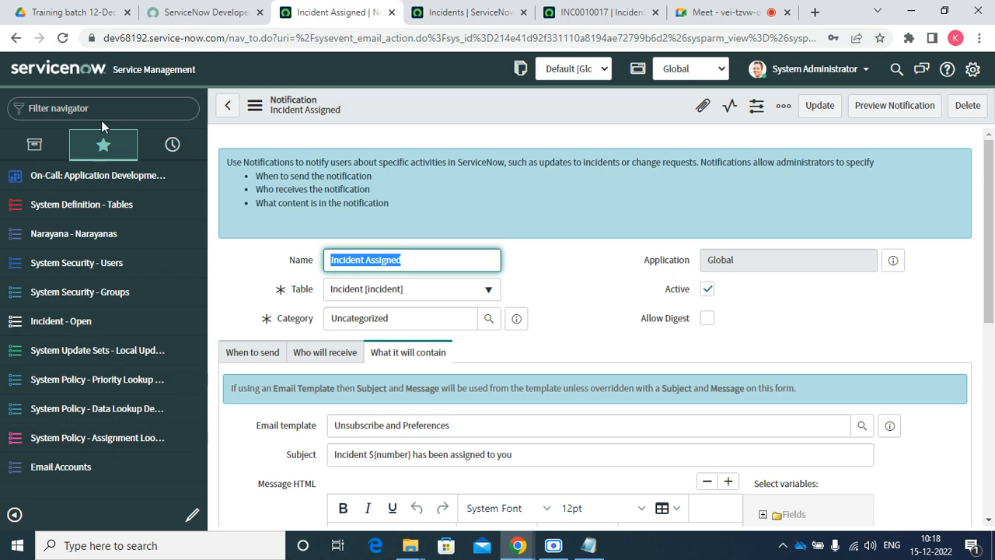
Filter the navigator for 'emails' and add the Emails module to favorites
left_click(101, 100)
type("email")
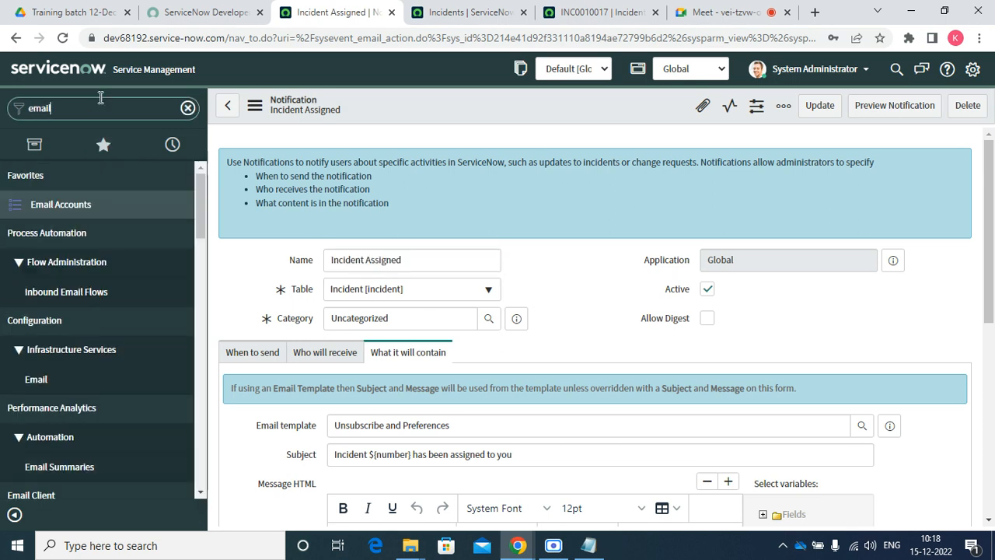
scroll(111, 329, "down", 5)
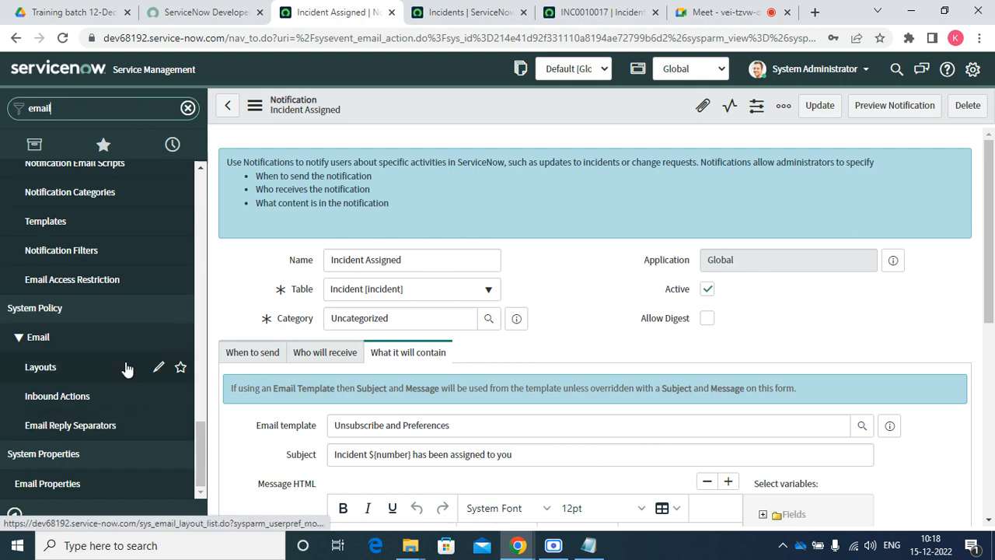
scroll(126, 358, "up", 10)
type("s")
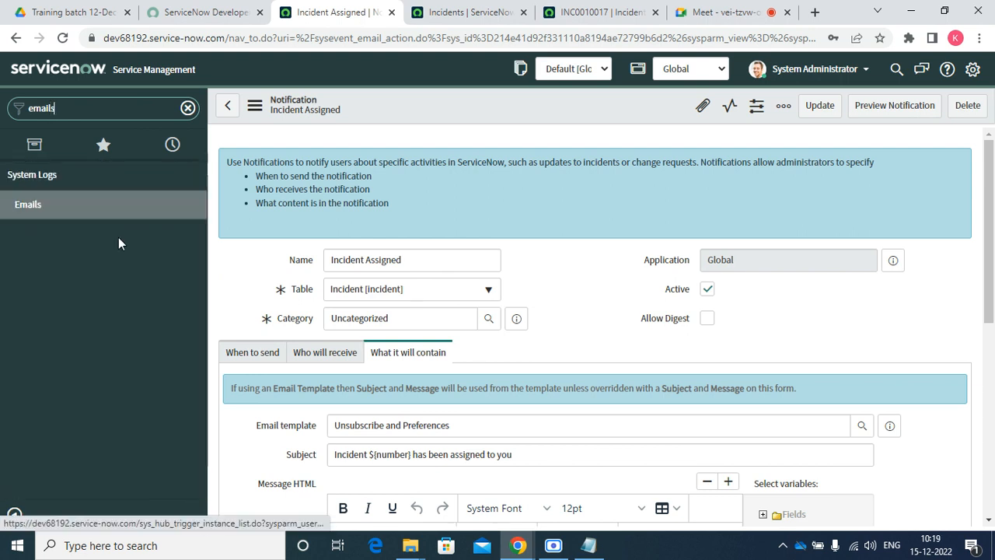
left_click(192, 206)
Open the Emails log in a new tab, closing the blocked blank tab
right_click(12, 205)
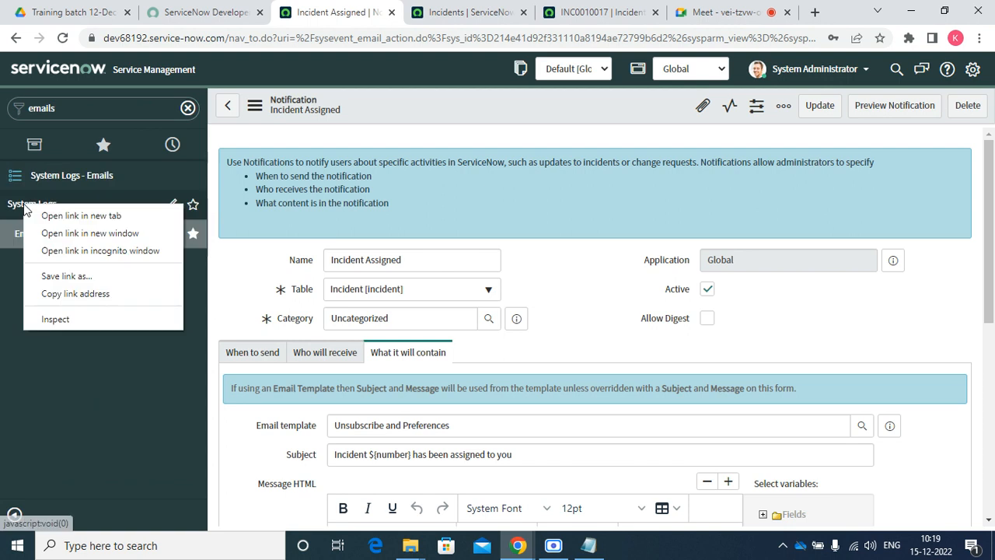
left_click(46, 216)
left_click(410, 11)
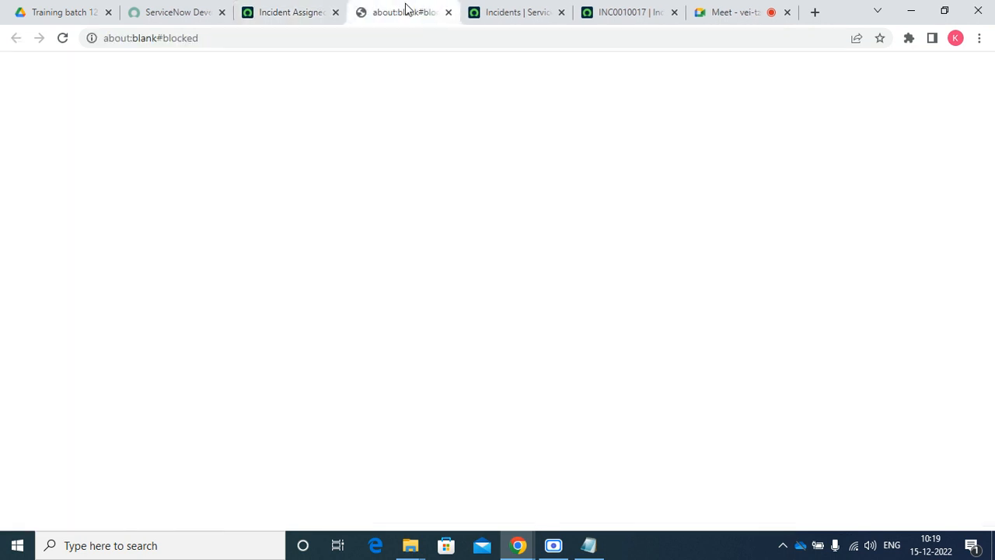
left_click(447, 12)
right_click(37, 239)
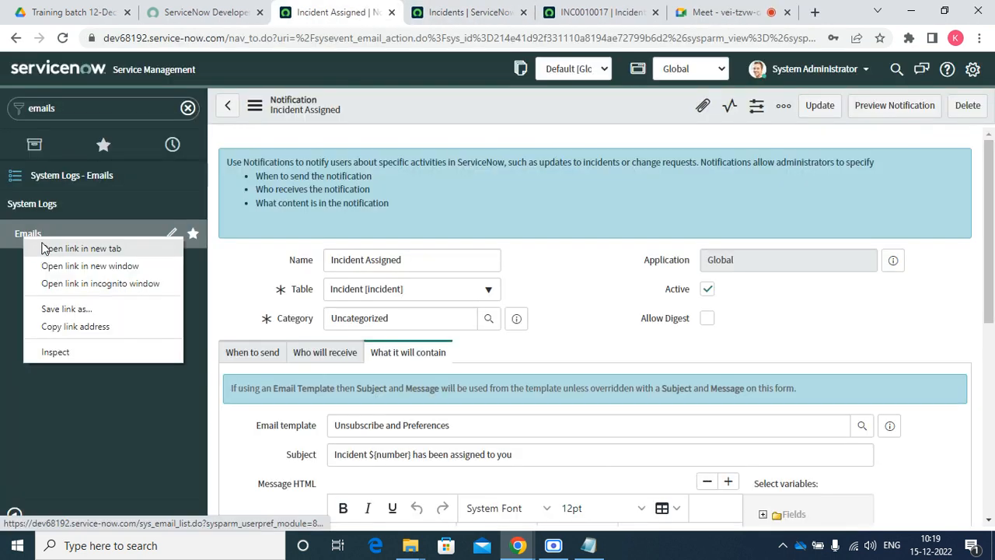
left_click(48, 249)
left_click(424, 11)
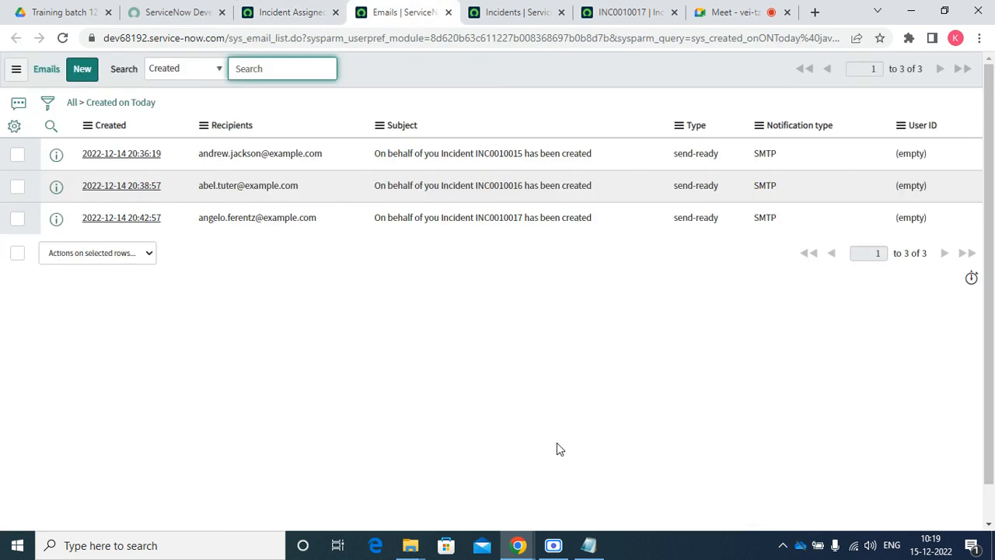
right_click(540, 71)
left_click(588, 150)
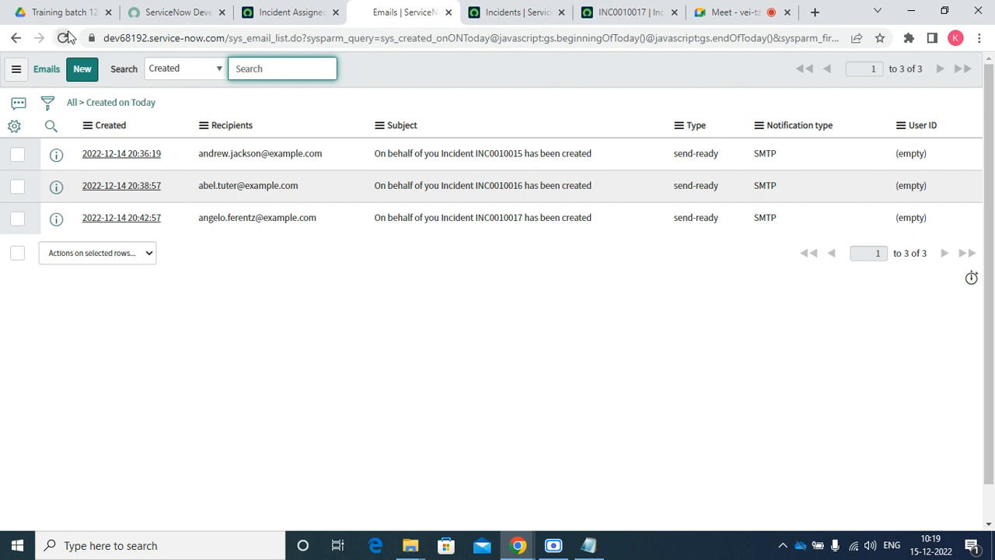
right_click(470, 72)
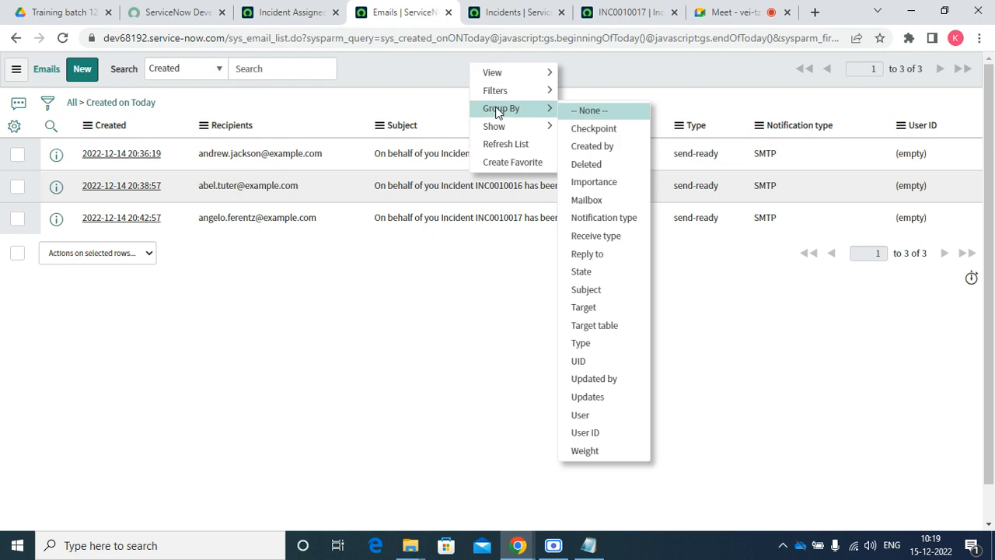
left_click(518, 142)
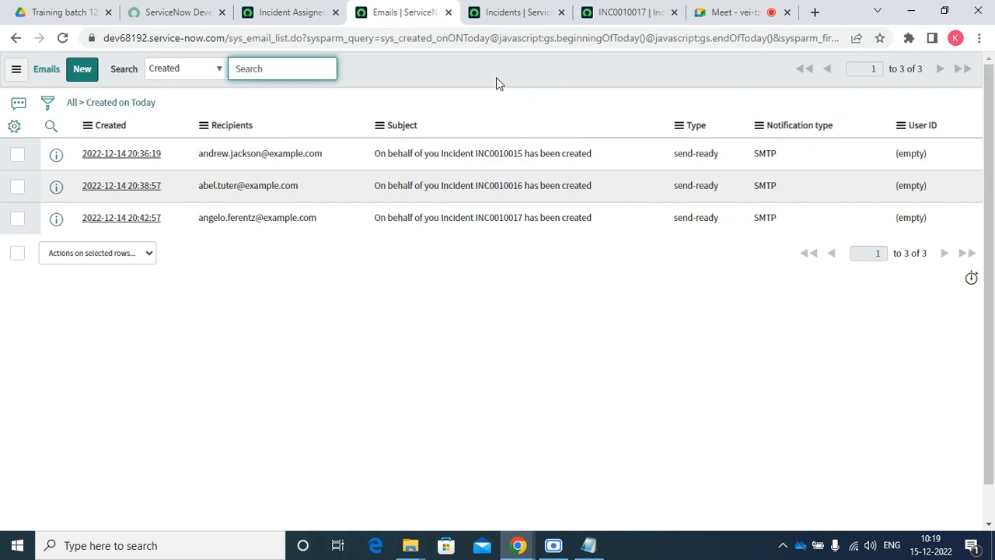
right_click(498, 83)
left_click(528, 149)
Review when the Incident Assigned notification gets sent
left_click(539, 19)
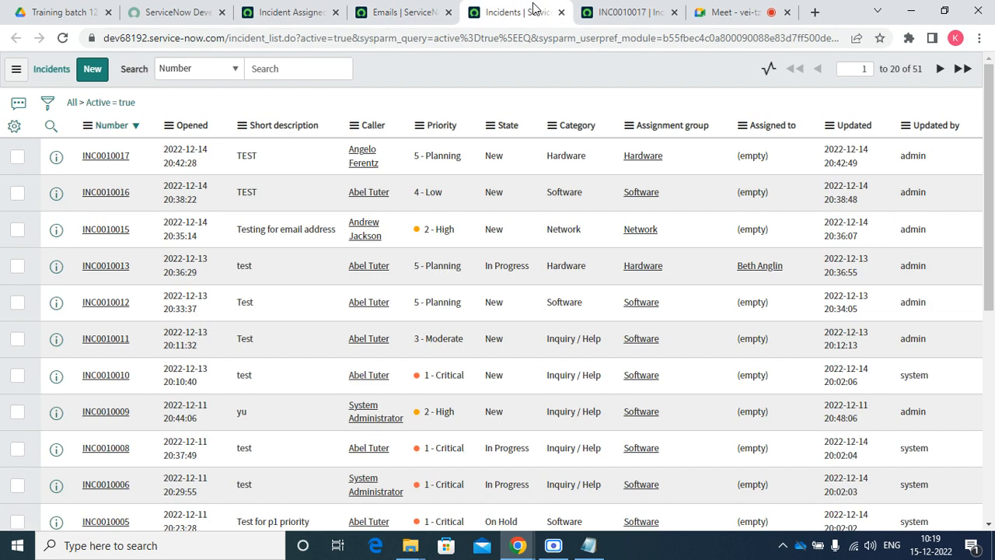
left_click(286, 16)
scroll(545, 364, "down", 10)
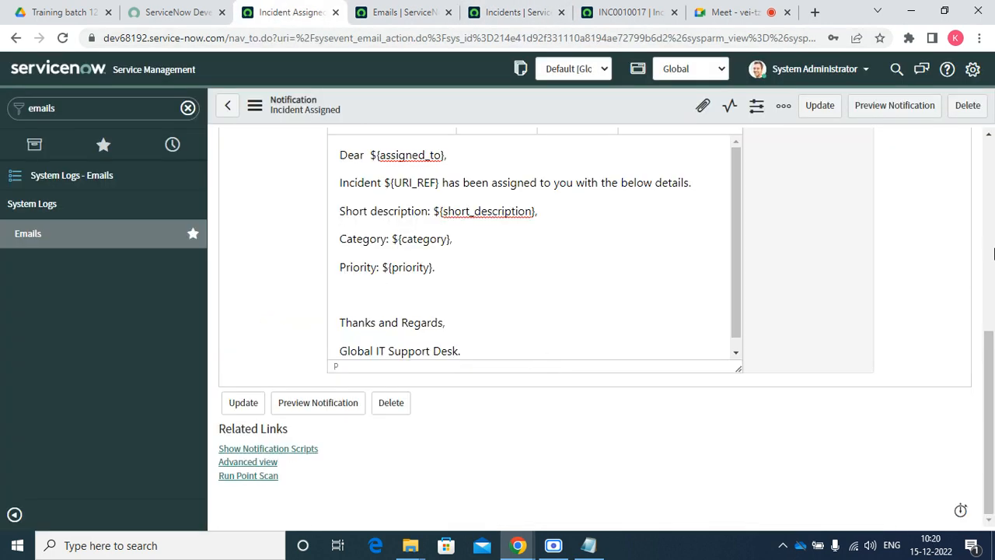
left_click_drag(989, 356, 991, 235)
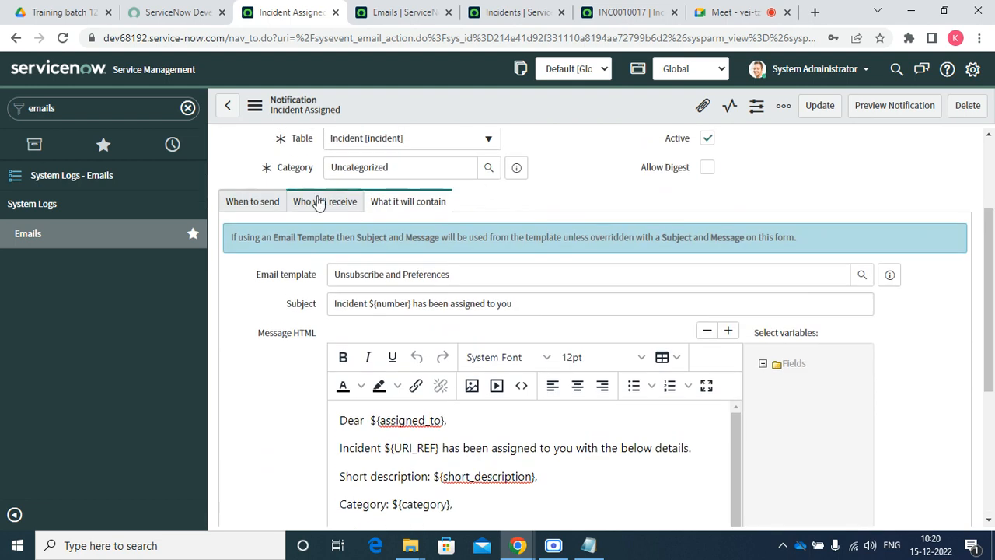
left_click(251, 204)
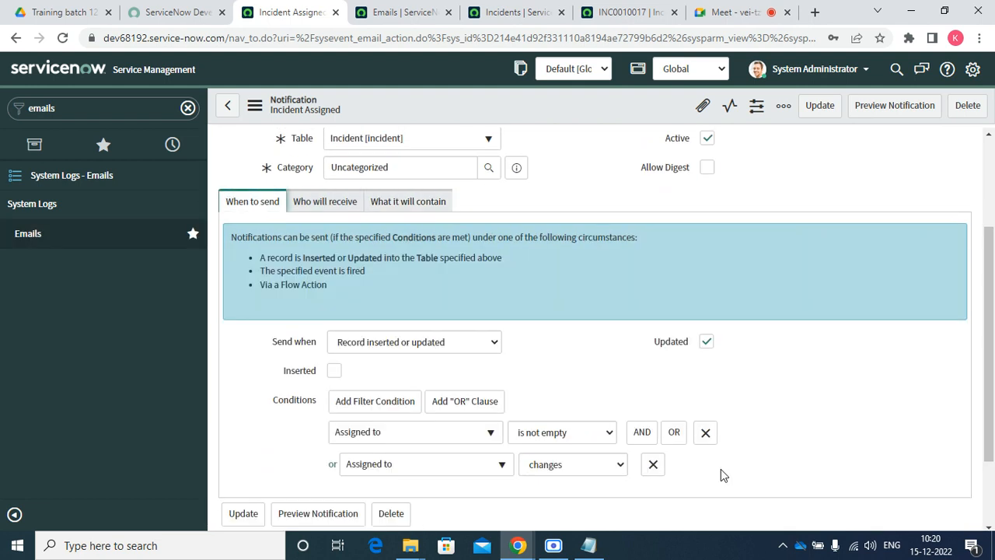
Reassign INC0010017 to a different user and save it
left_click(646, 10)
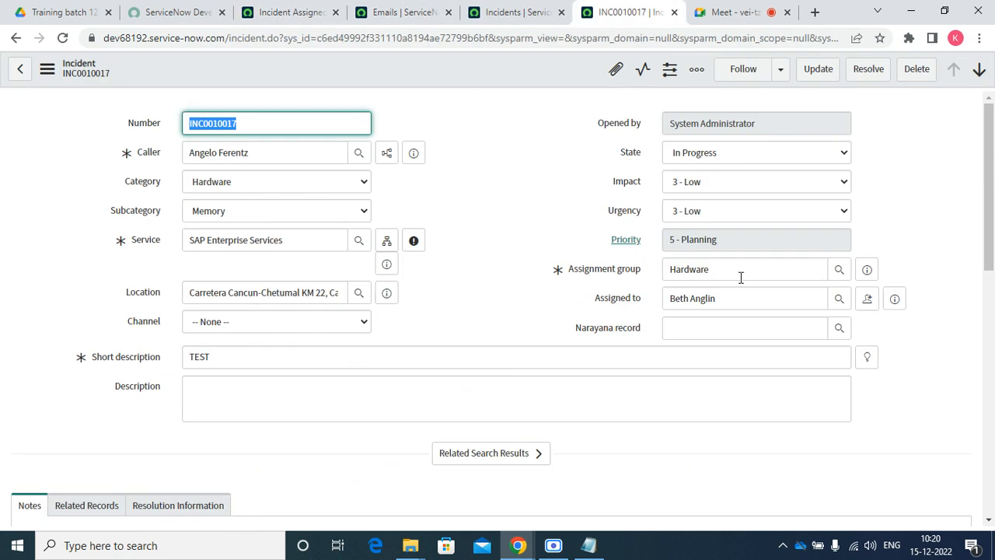
left_click(840, 300)
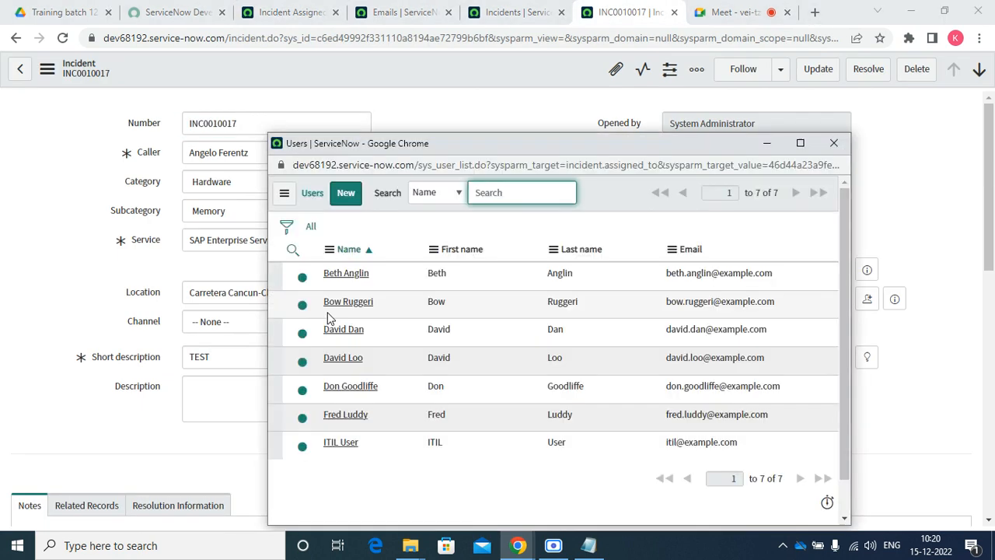
left_click(326, 292)
right_click(430, 59)
left_click(458, 74)
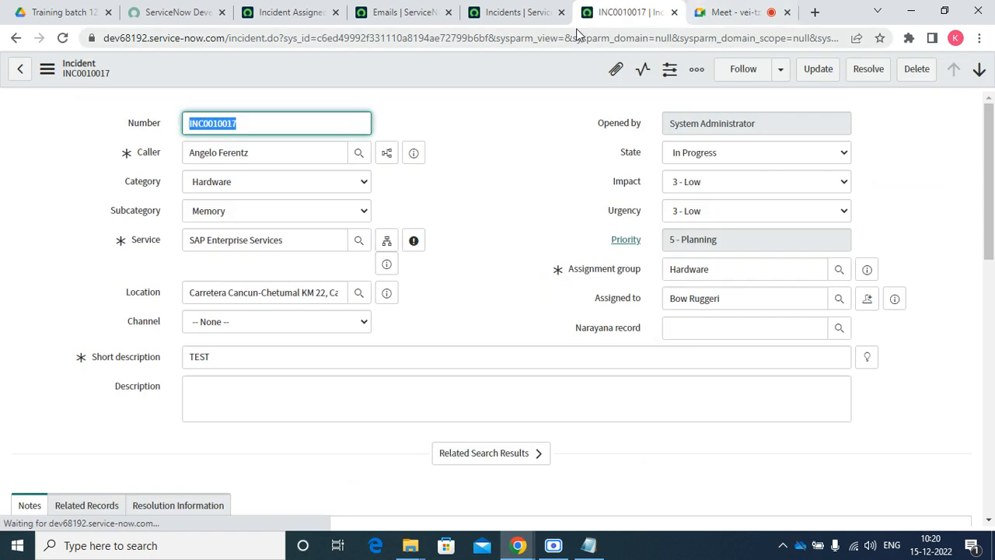
Refresh the email log several times to check for a new email
left_click(433, 14)
right_click(373, 71)
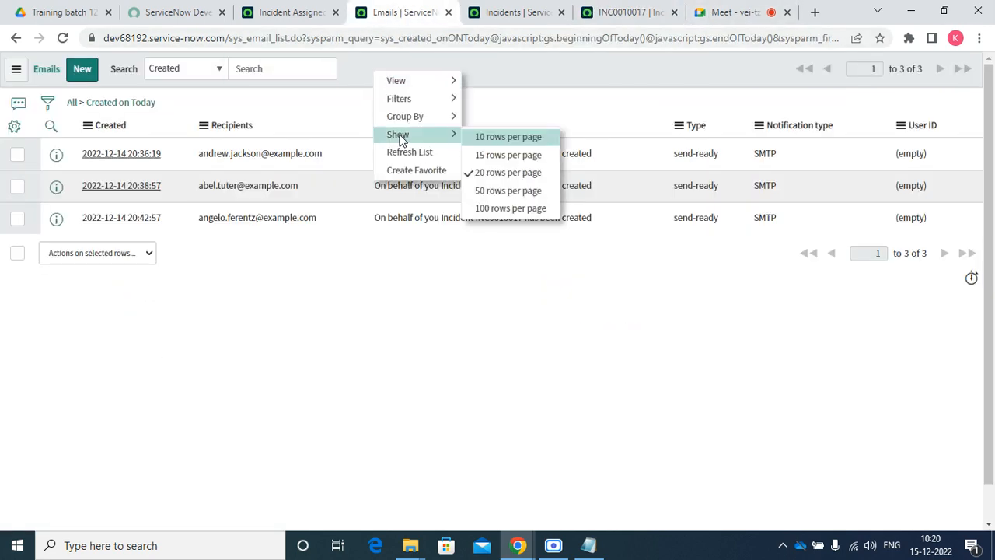
left_click(405, 154)
right_click(446, 70)
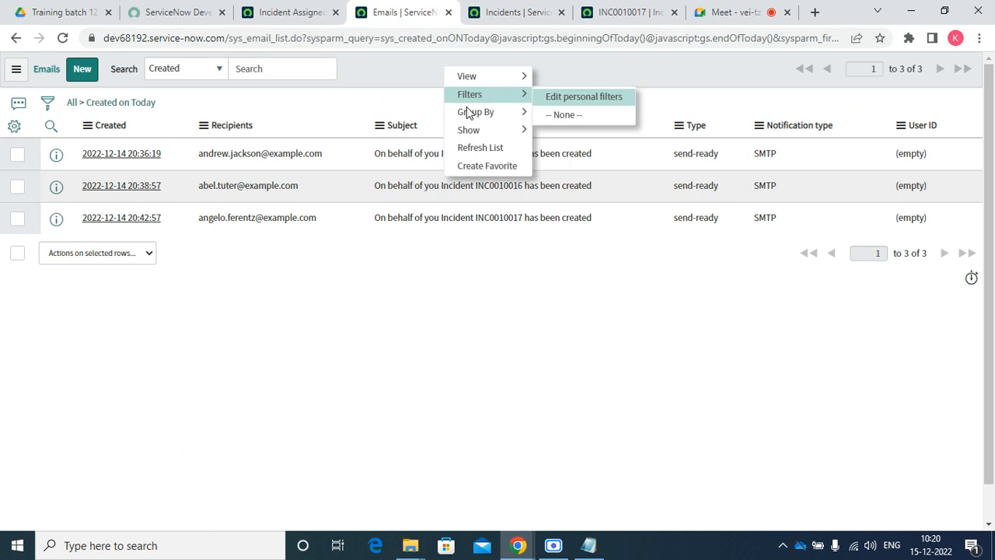
left_click(487, 149)
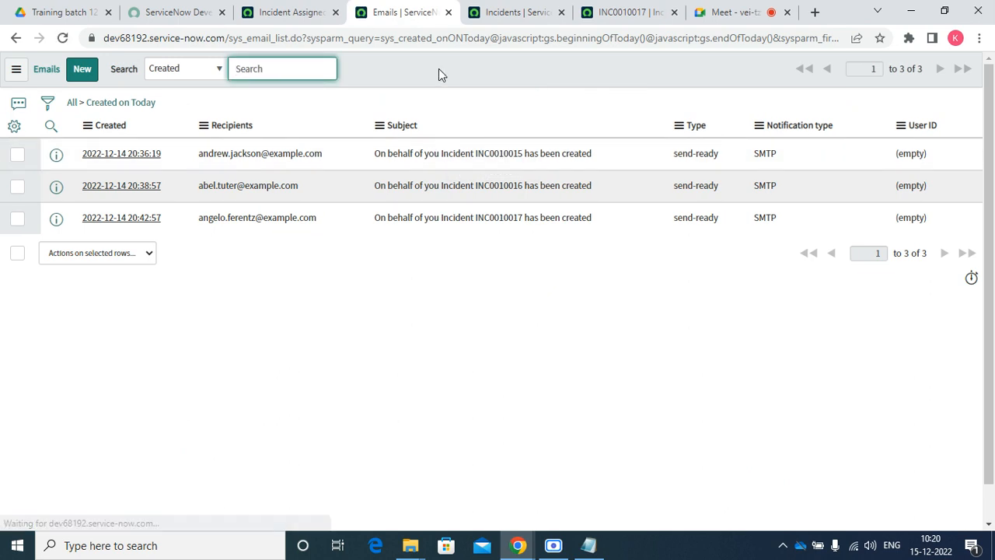
right_click(439, 69)
left_click(475, 150)
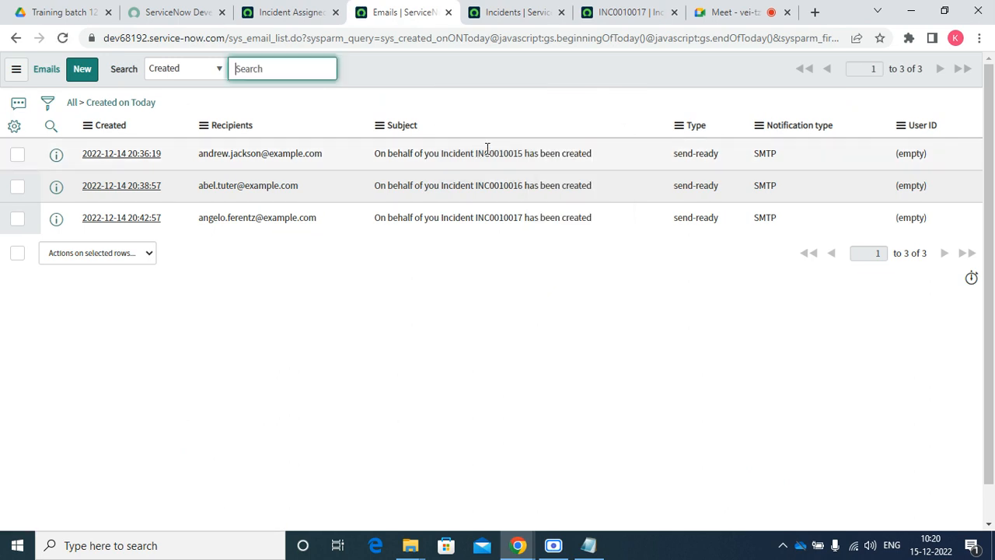
Confirm the assignee's Notification setting is Disable, then start replacing the Hardware assignment group
left_click(504, 9)
left_click(628, 12)
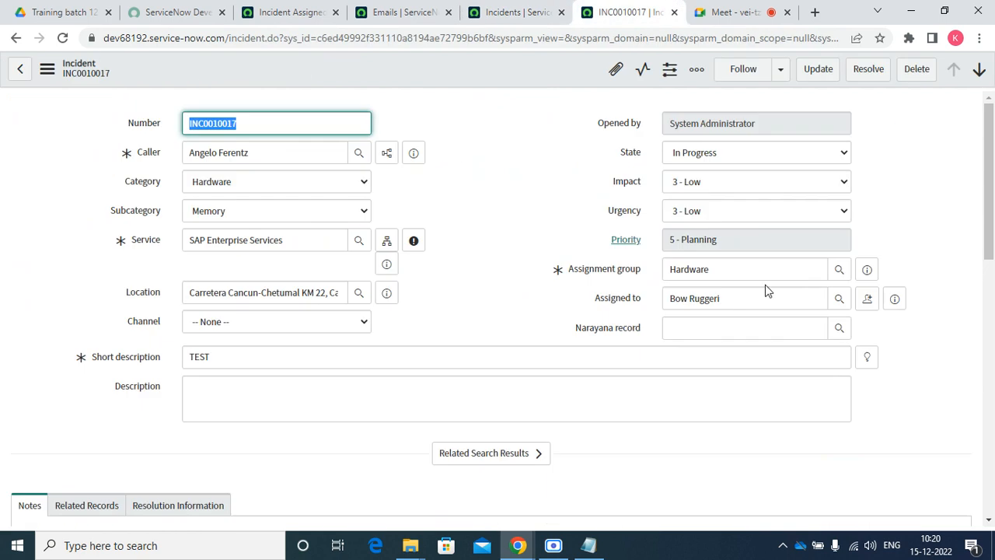
left_click(899, 300)
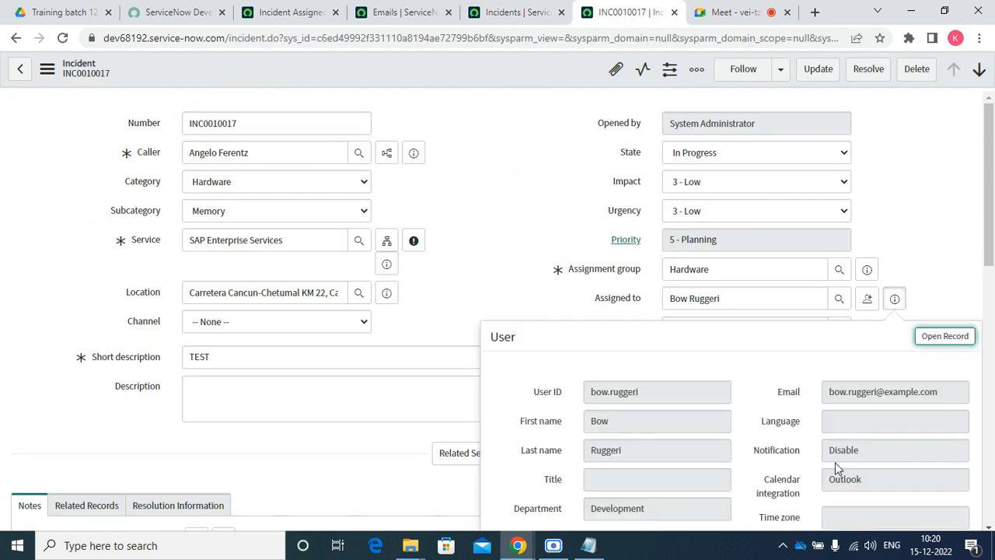
left_click_drag(866, 458, 826, 451)
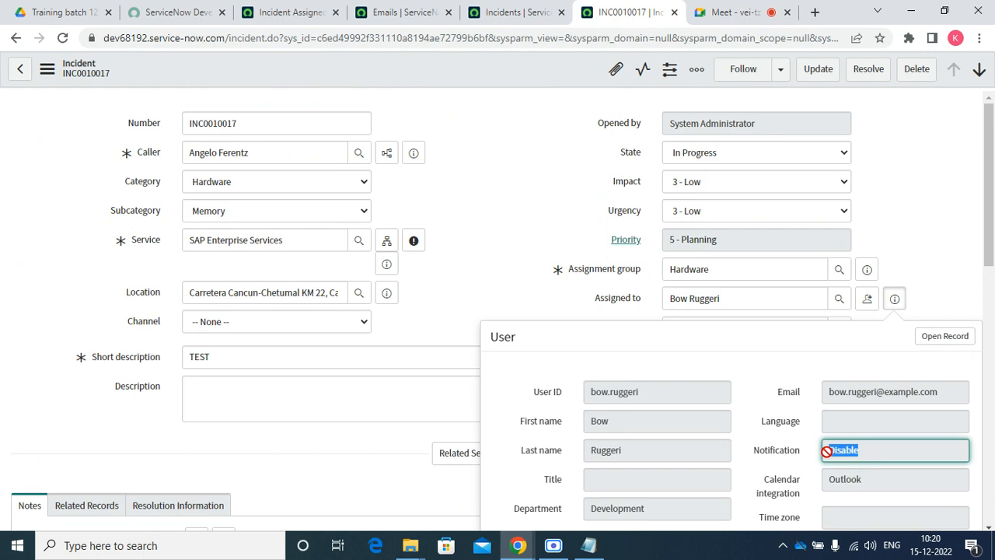
left_click(739, 11)
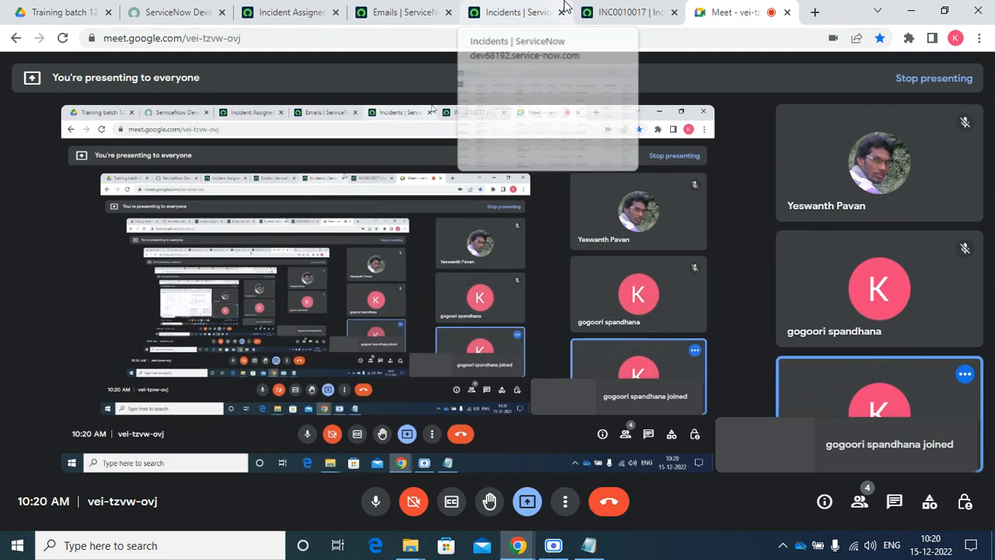
left_click(618, 11)
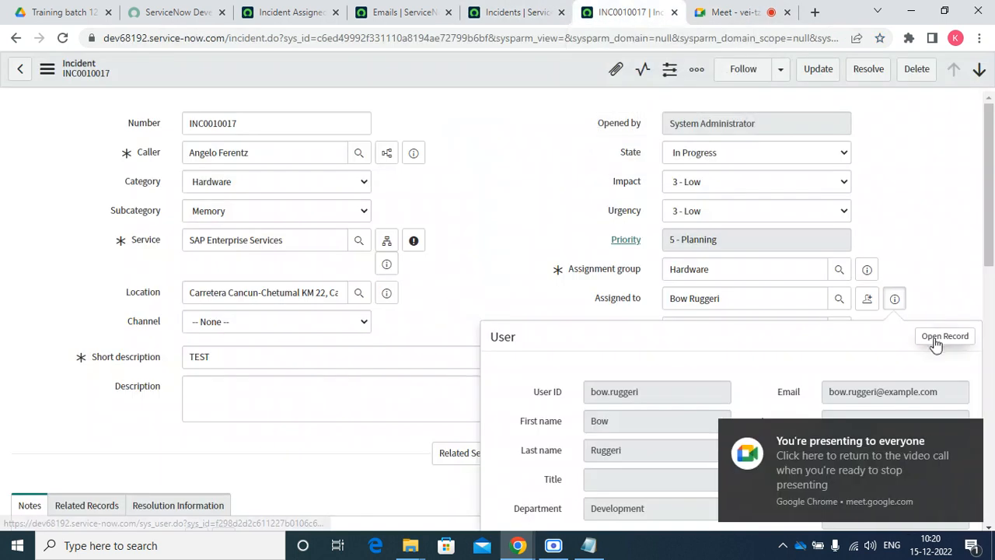
left_click(895, 299)
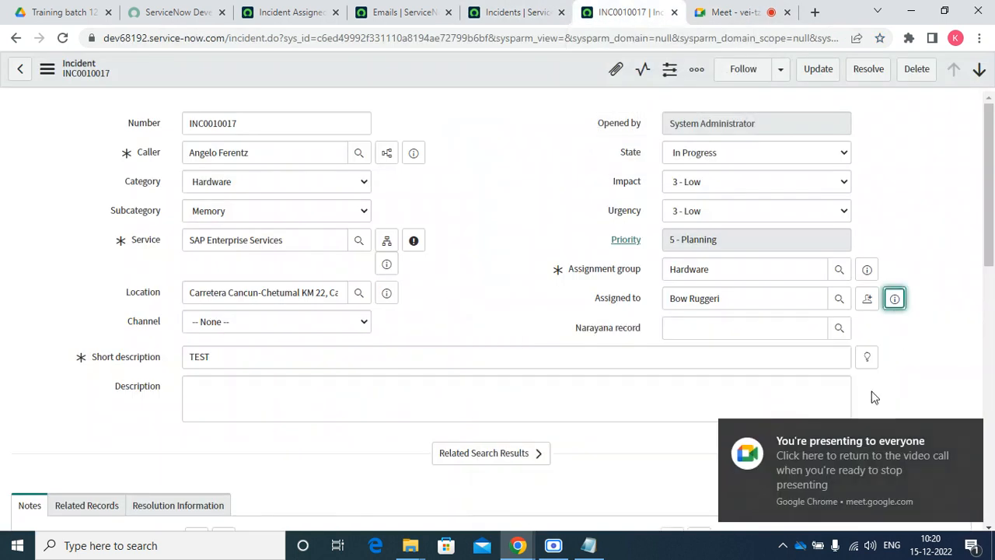
left_click(895, 299)
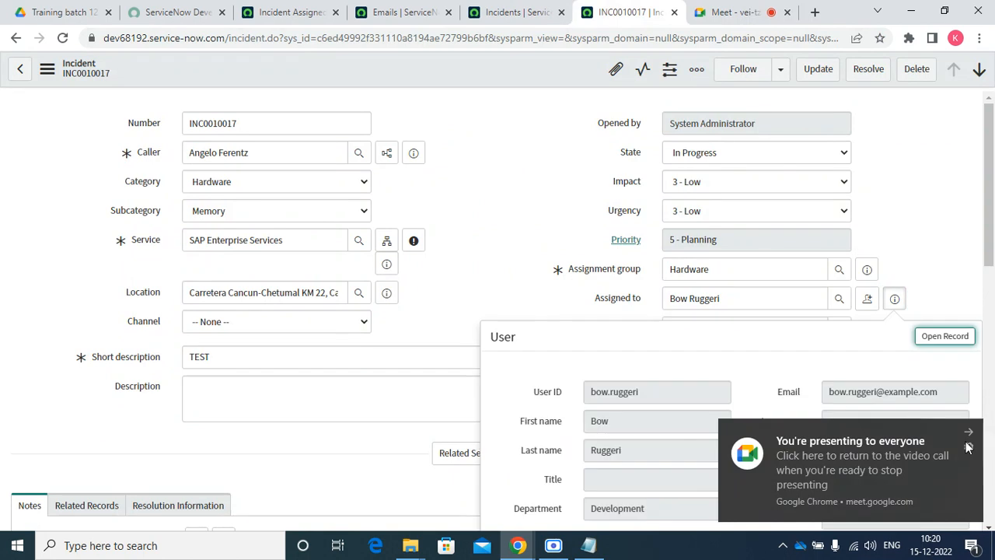
left_click(968, 447)
left_click(969, 440)
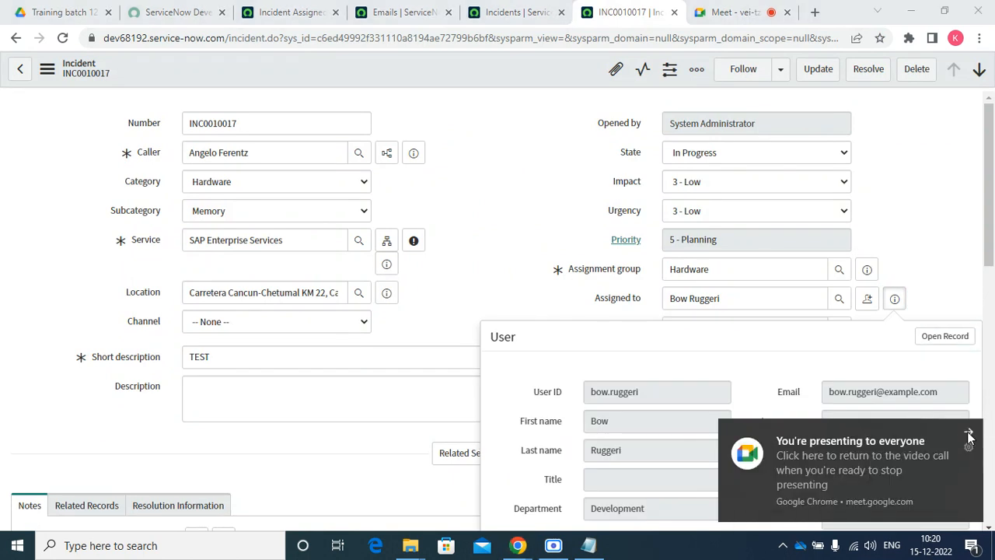
left_click(972, 433)
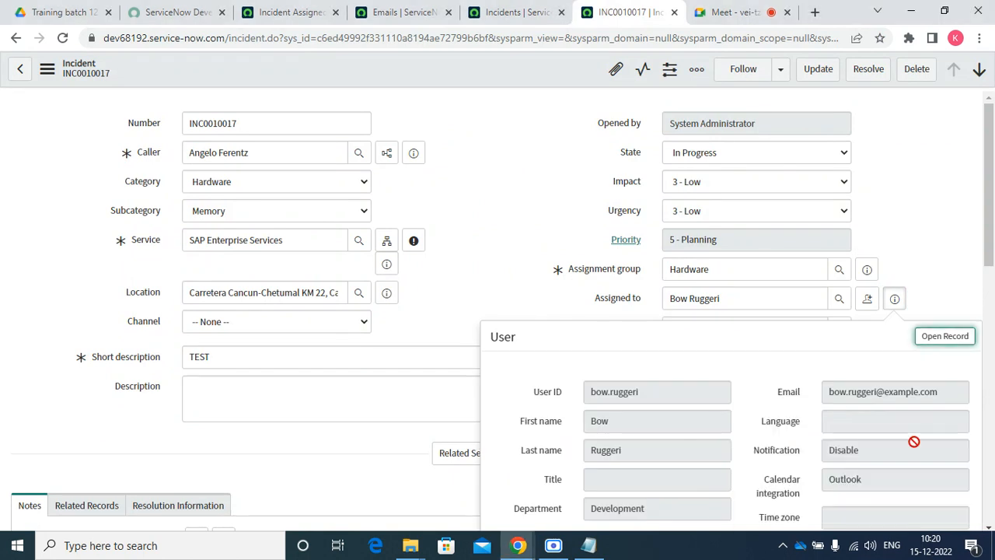
left_click_drag(910, 450, 816, 458)
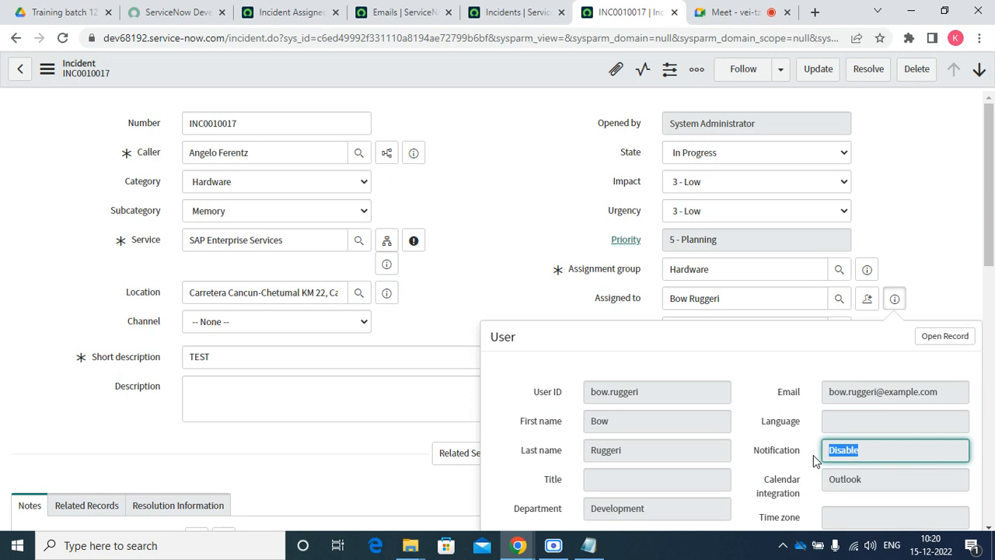
double_click(735, 272)
type("sof")
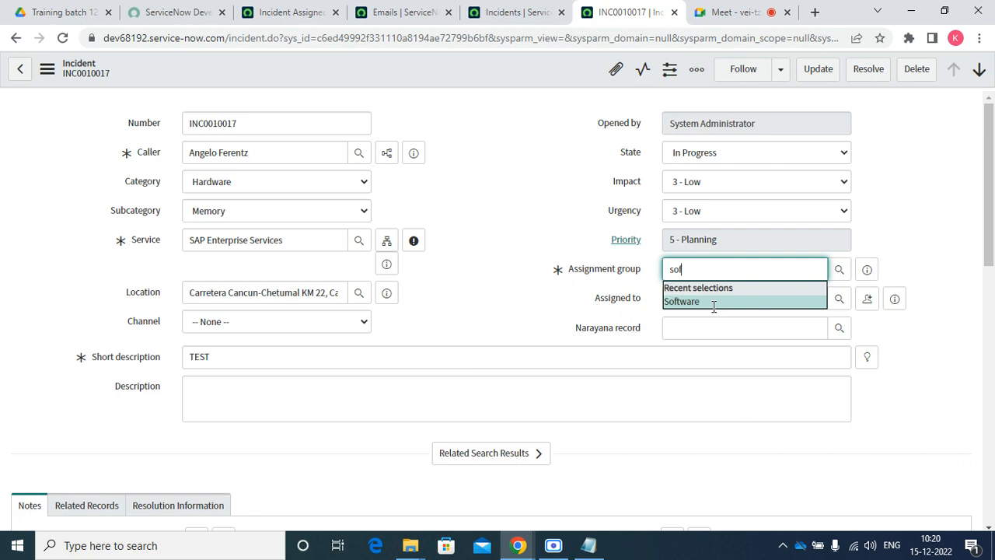
Set INC0010017's assignment group to Software, assign it to ITIL User, and save
left_click(713, 302)
left_click(840, 300)
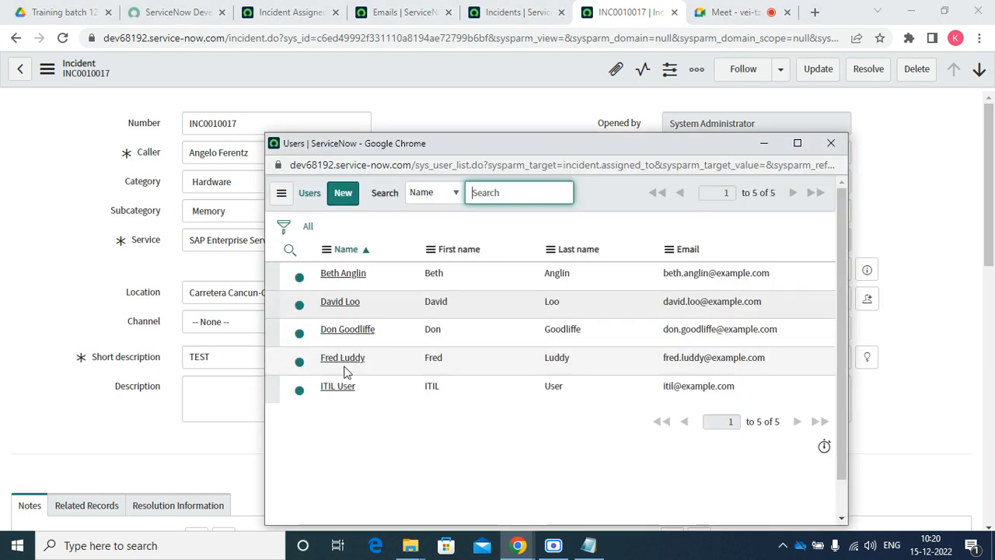
left_click(338, 386)
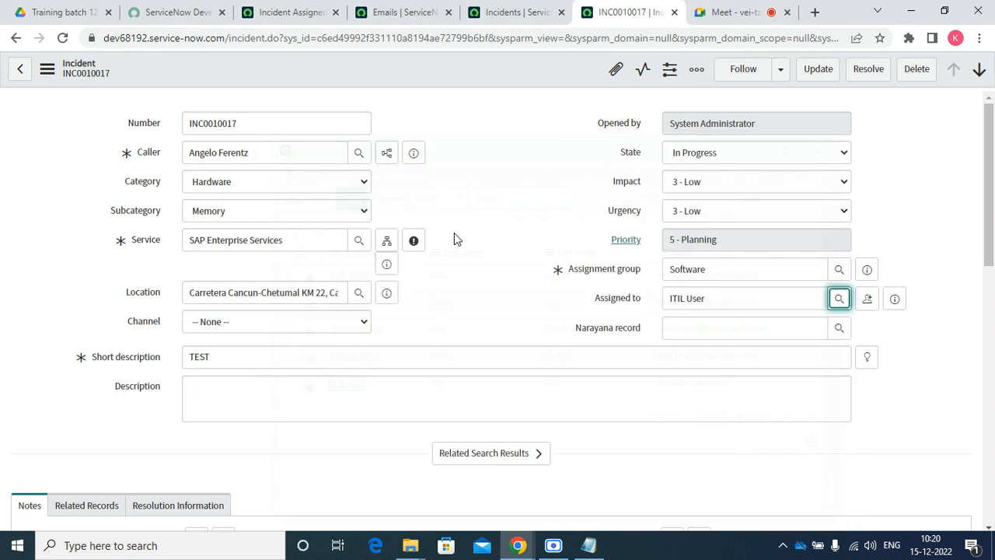
right_click(502, 71)
left_click(525, 79)
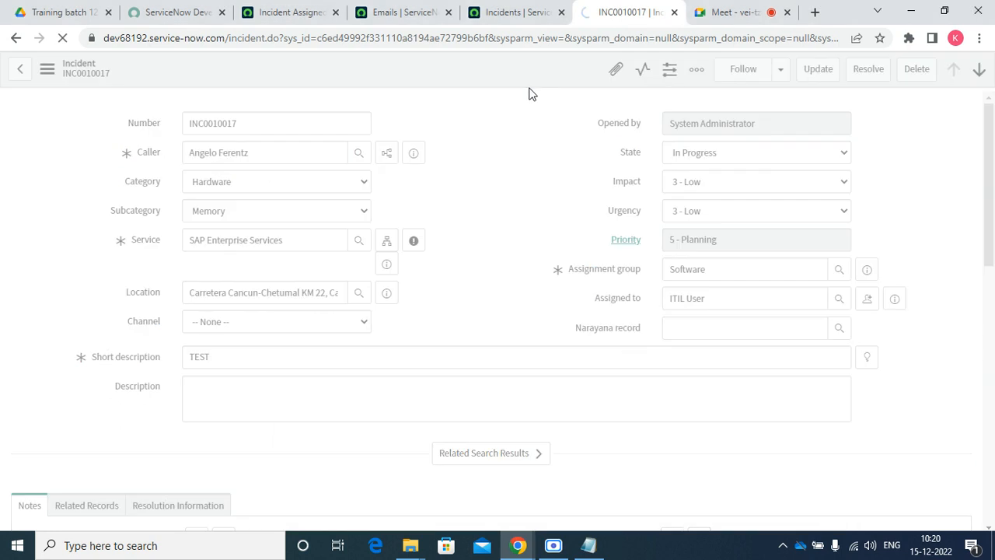
Reload today's email log repeatedly to look for the assignment email
left_click(455, 18)
right_click(414, 63)
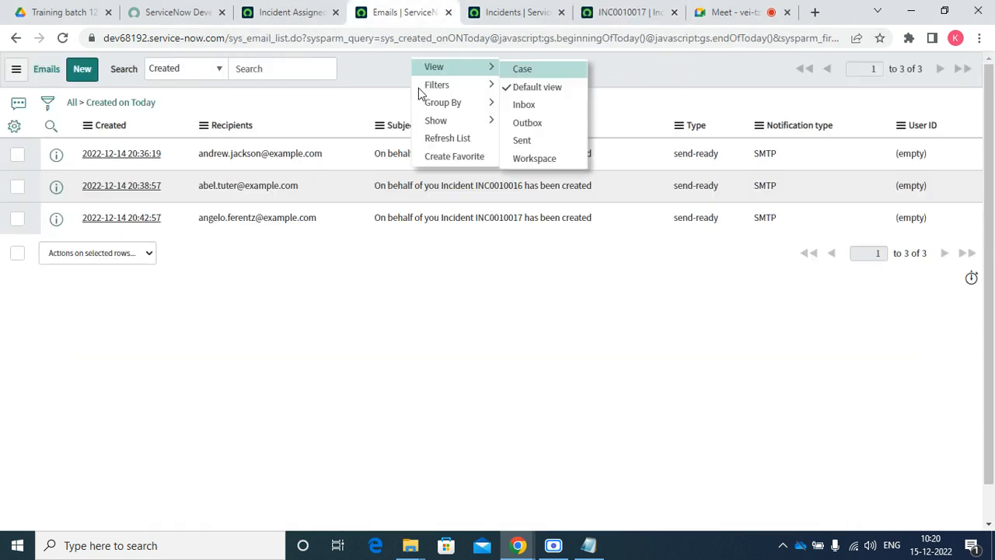
left_click(438, 139)
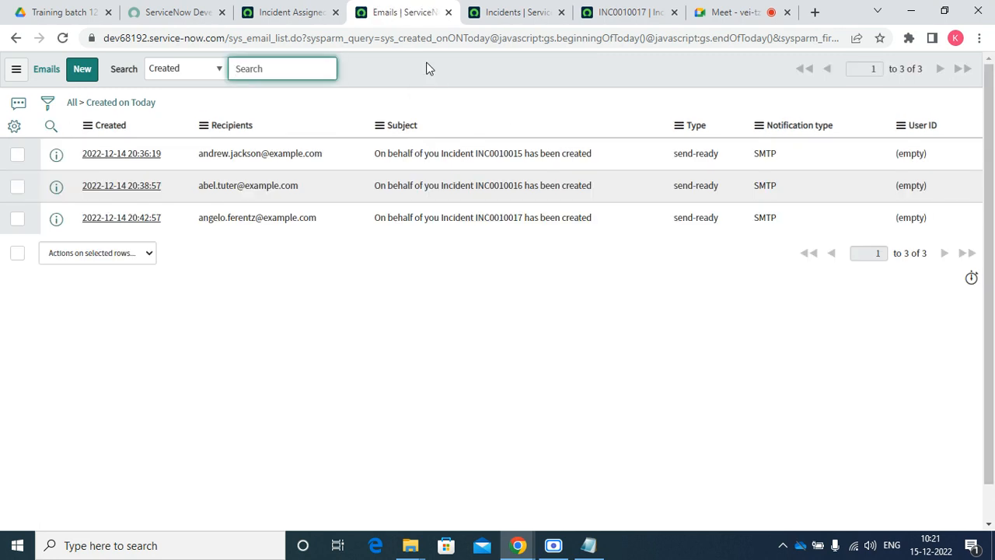
right_click(427, 66)
left_click(466, 143)
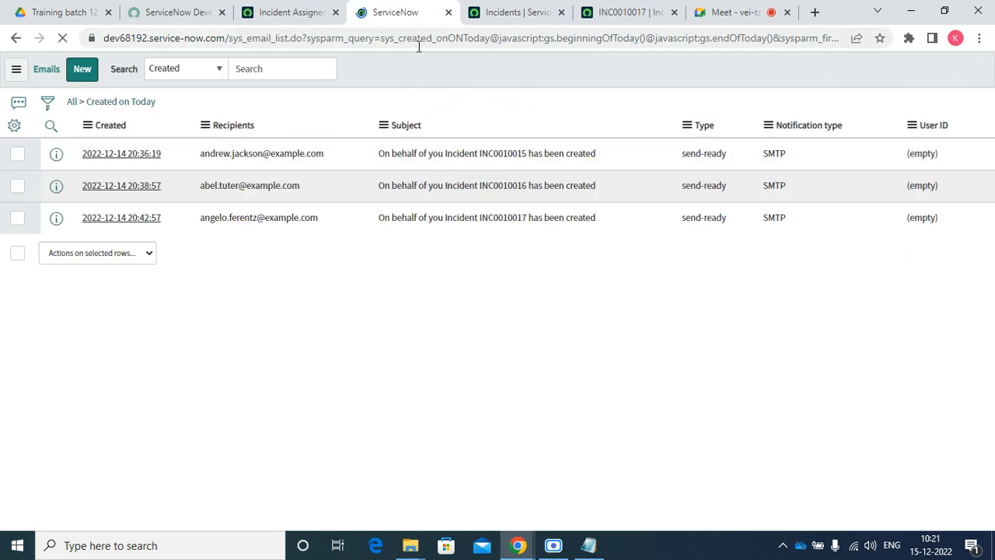
right_click(419, 45)
right_click(410, 69)
left_click(441, 152)
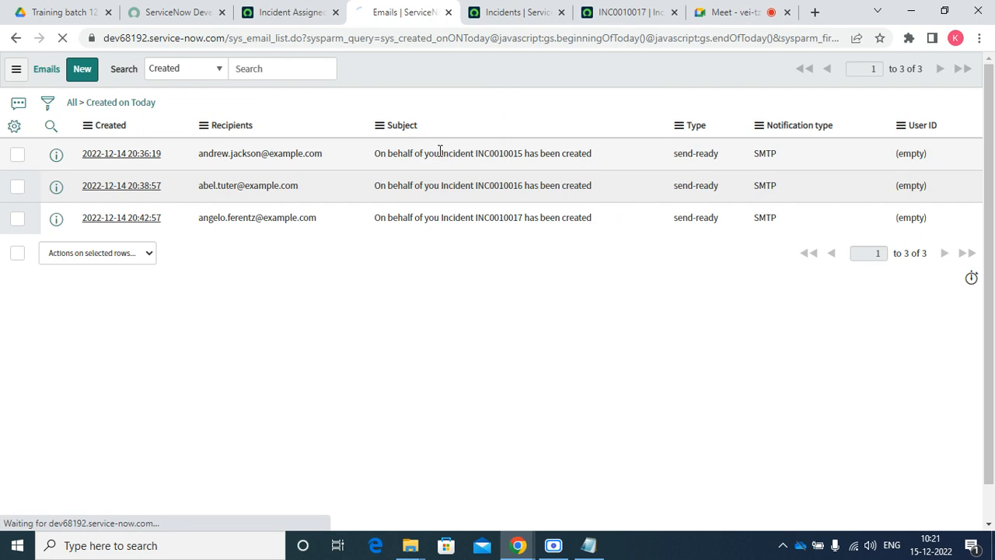
Preview the email the Incident Assigned notification sends
left_click(281, 17)
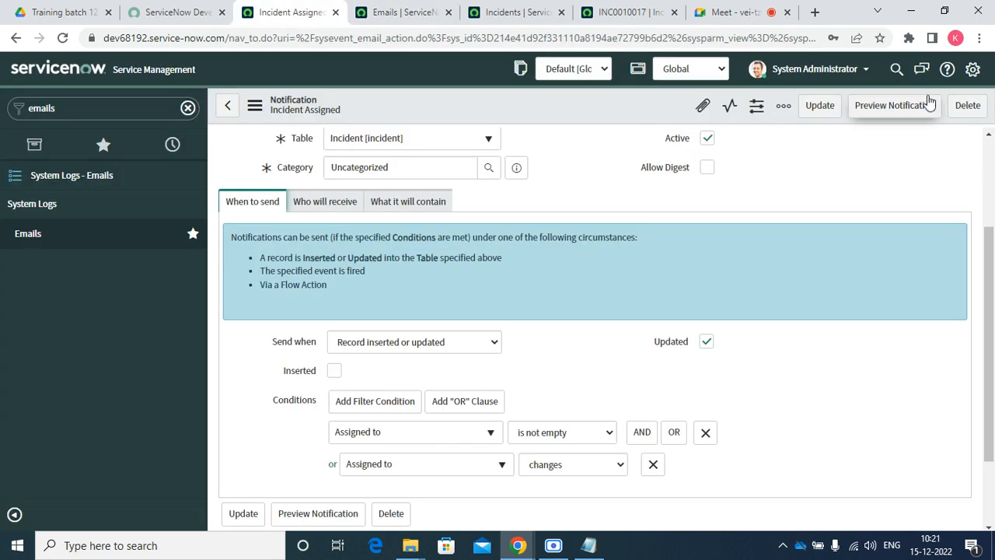
left_click(894, 105)
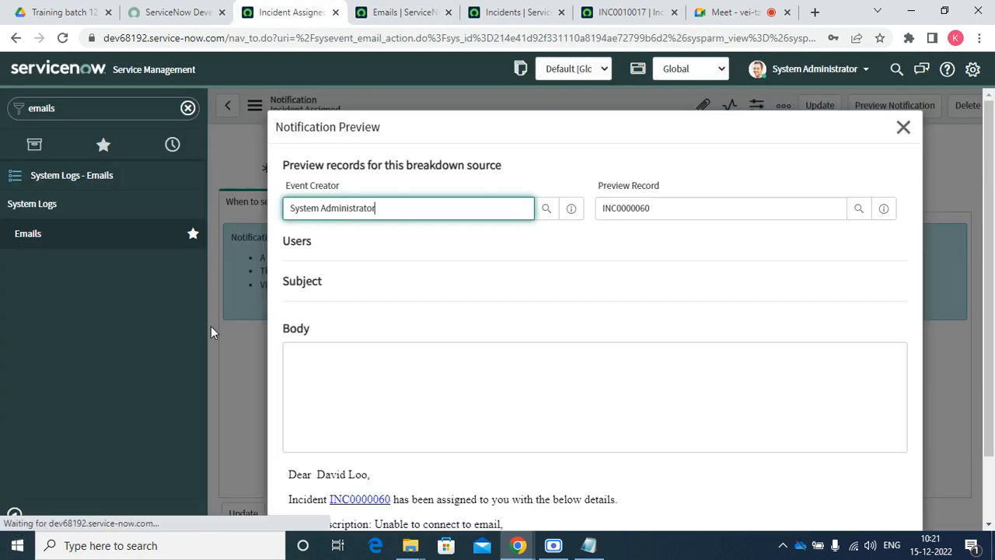
scroll(393, 404, "down", 3)
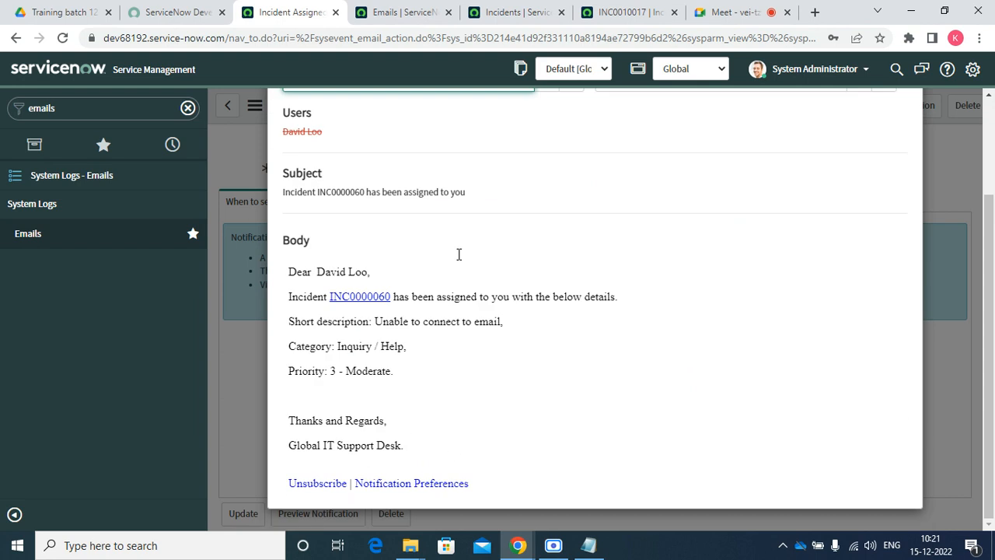
Reload the email log again for the new email, then return to INC0010017
left_click(517, 11)
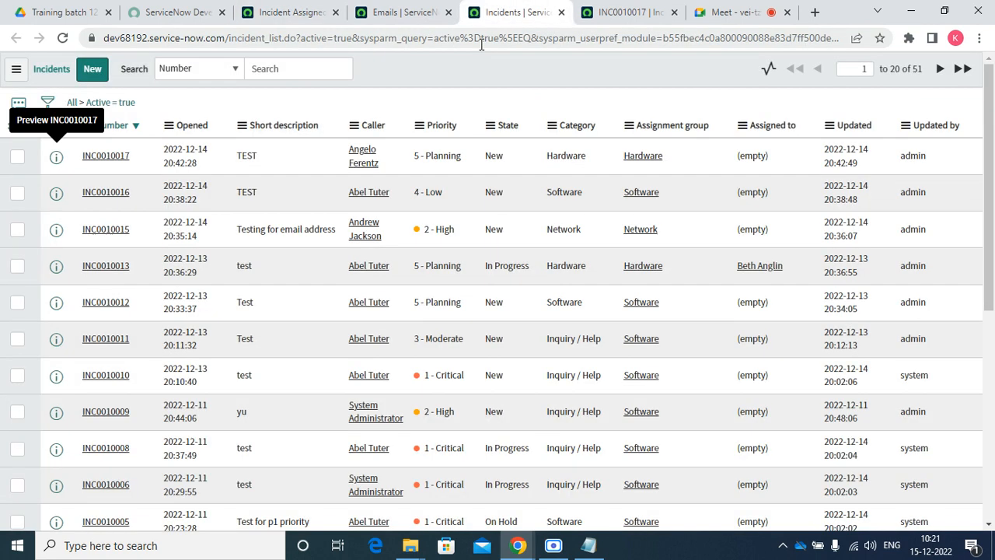
left_click(405, 11)
right_click(386, 70)
left_click(423, 152)
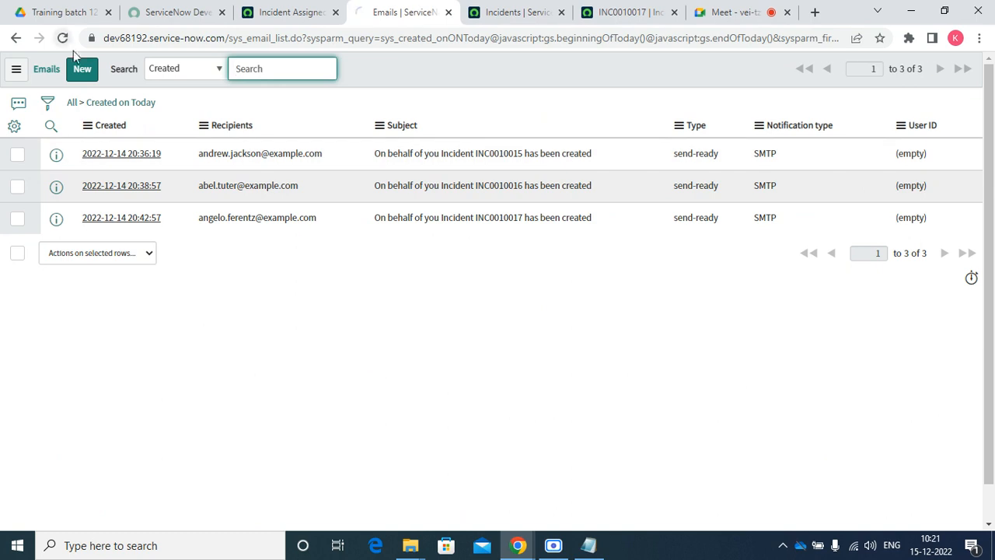
right_click(427, 40)
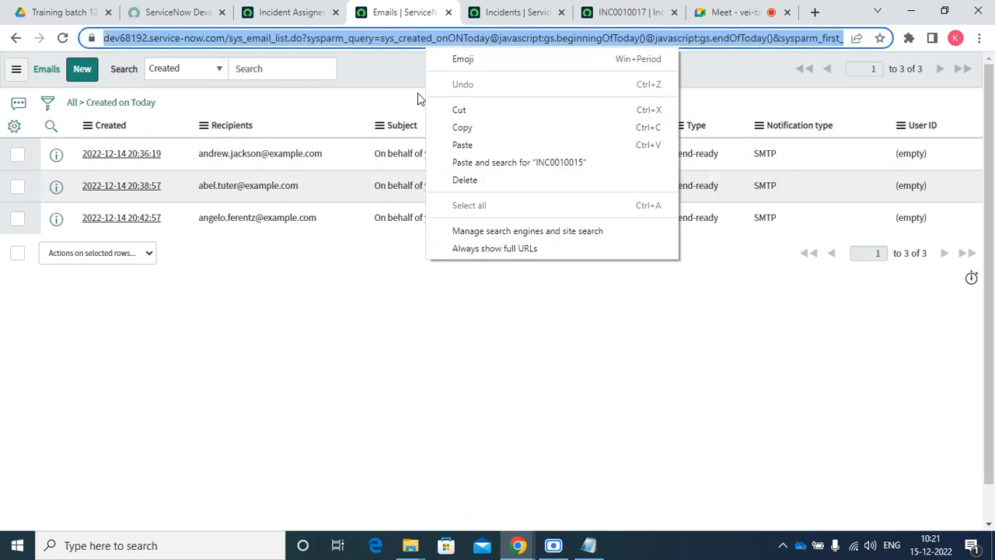
right_click(402, 74)
left_click(623, 20)
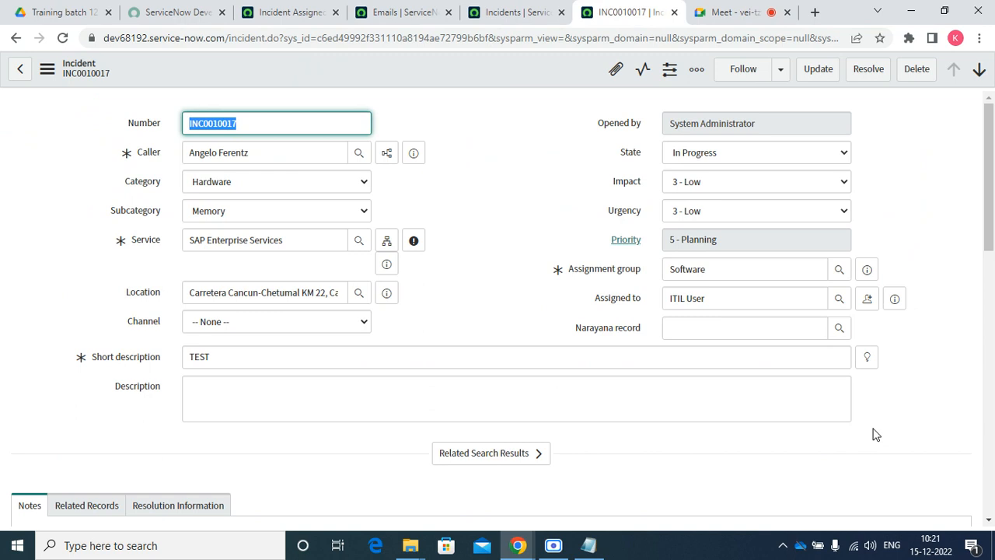
Filter the Assigned to user lookup to users whose Notification is set to Enable
left_click(895, 299)
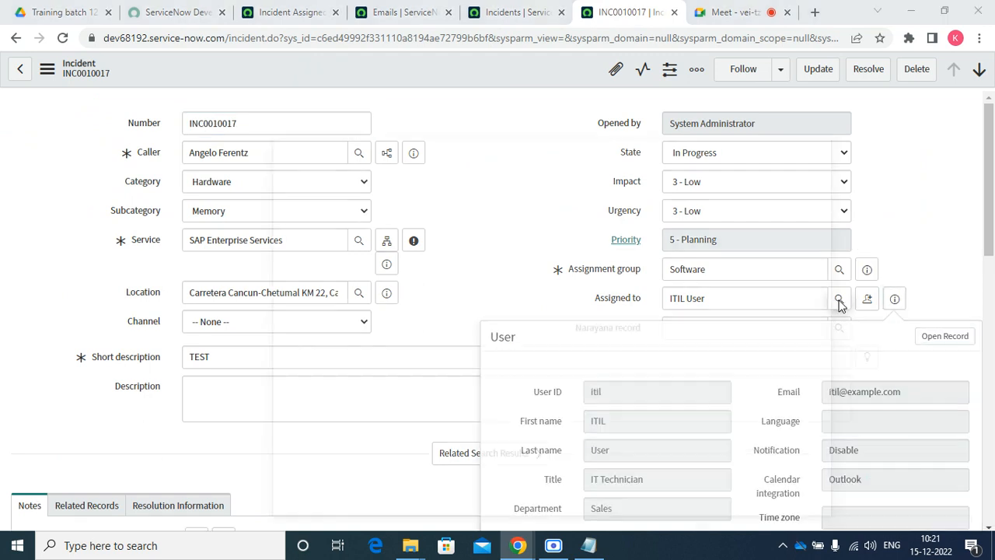
left_click(839, 300)
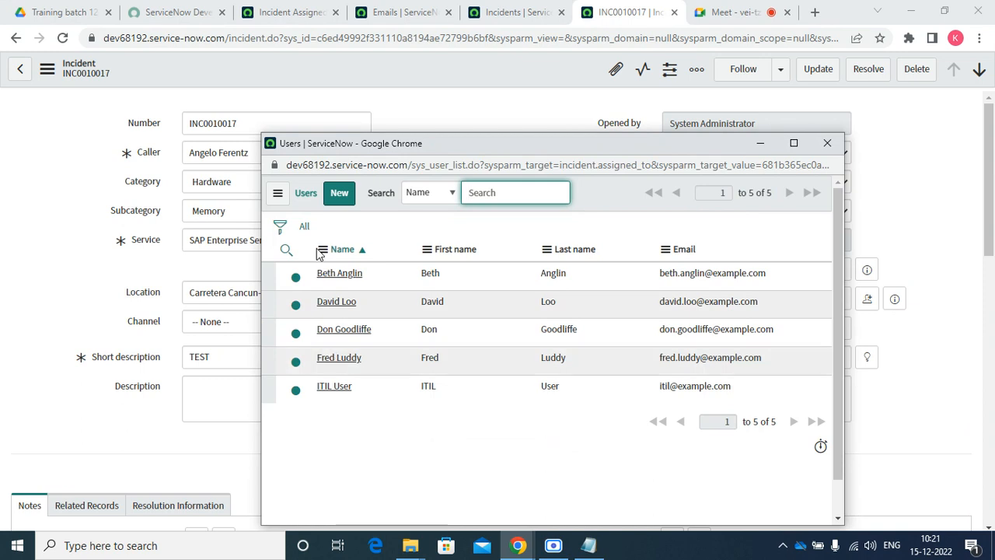
left_click(279, 226)
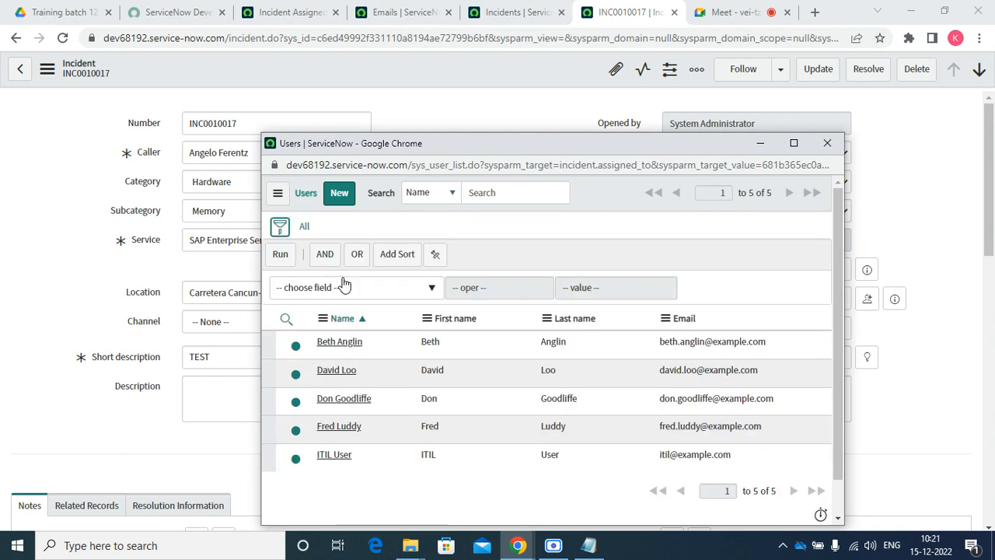
left_click(345, 287)
type("no")
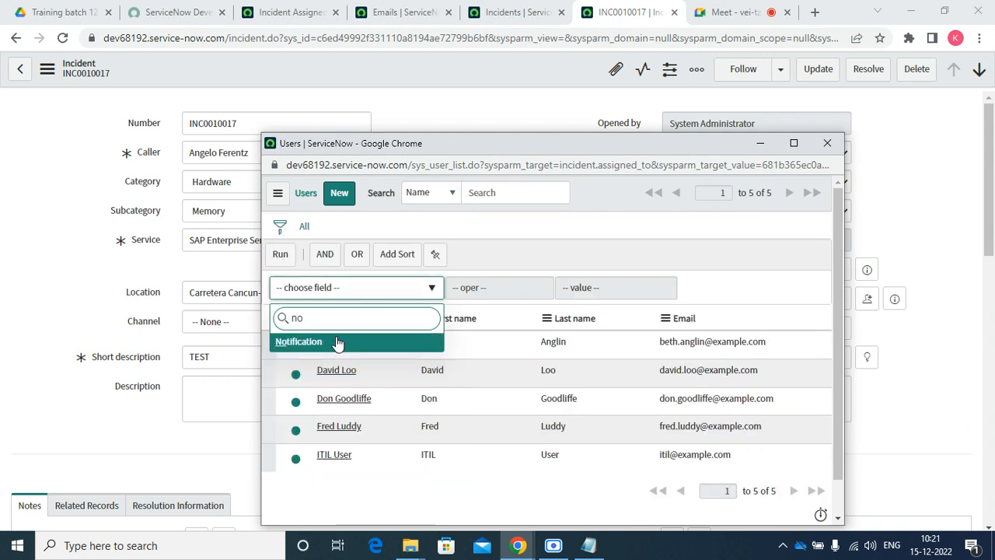
key("Return")
left_click(591, 289)
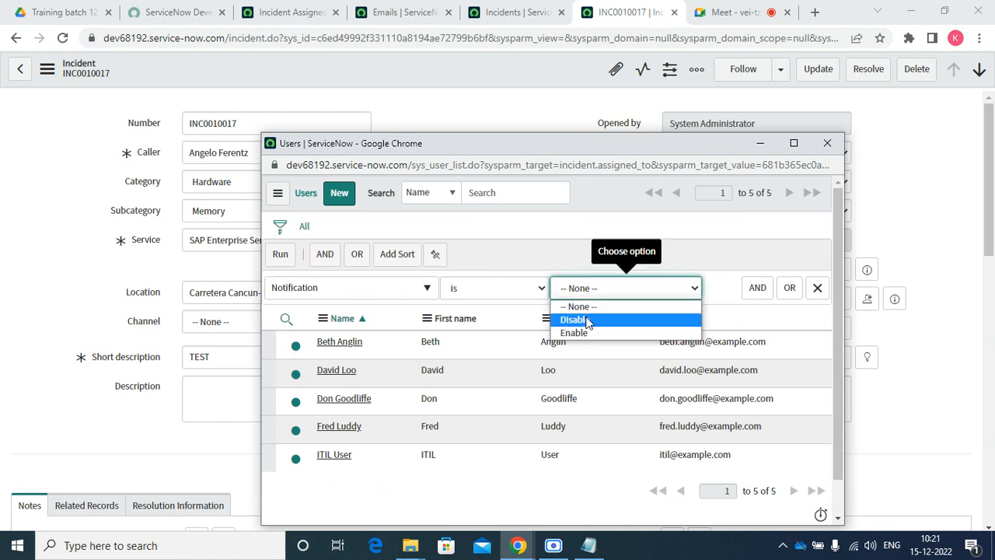
left_click(580, 332)
left_click(281, 261)
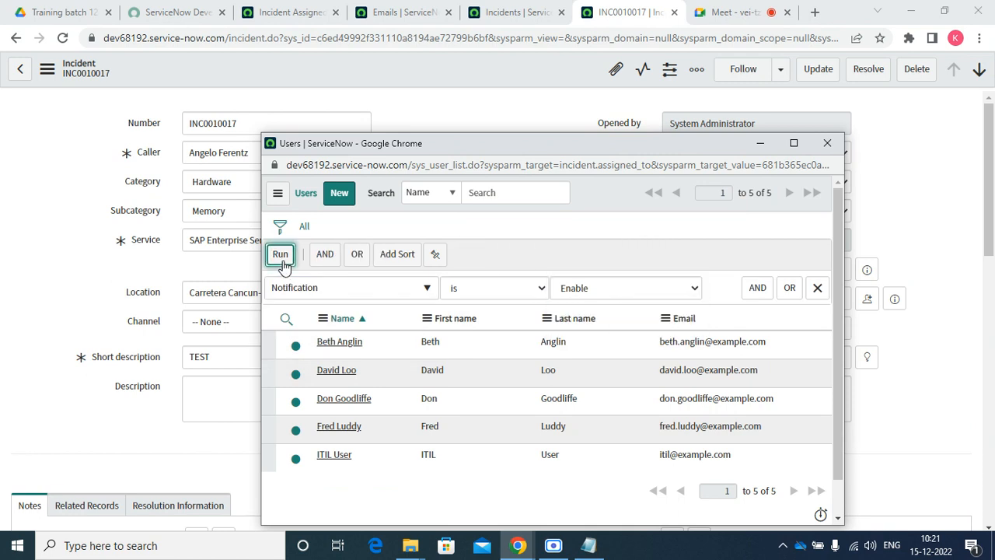
Assign INC0010017 to the notification-enabled user and save the incident
left_click(339, 273)
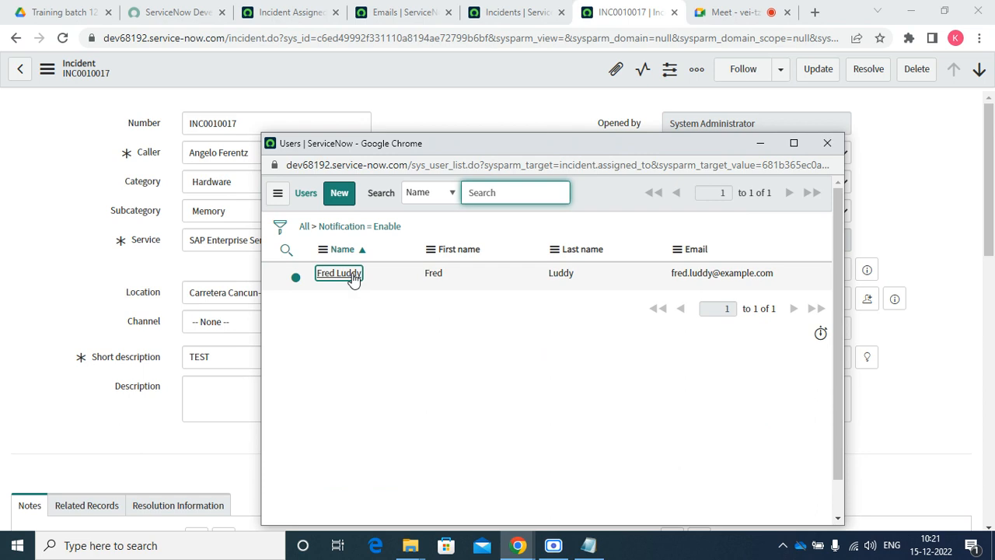
right_click(519, 66)
left_click(545, 76)
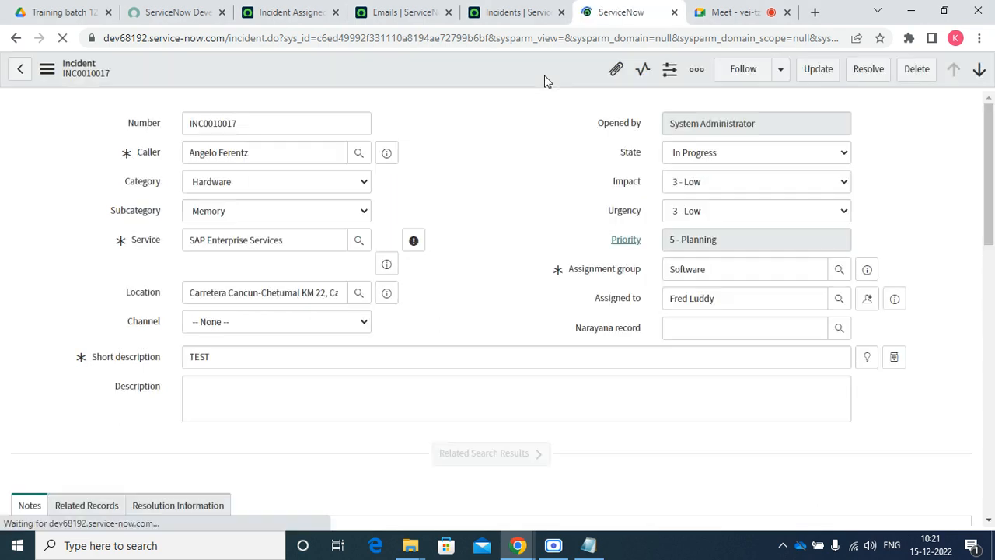
left_click(396, 12)
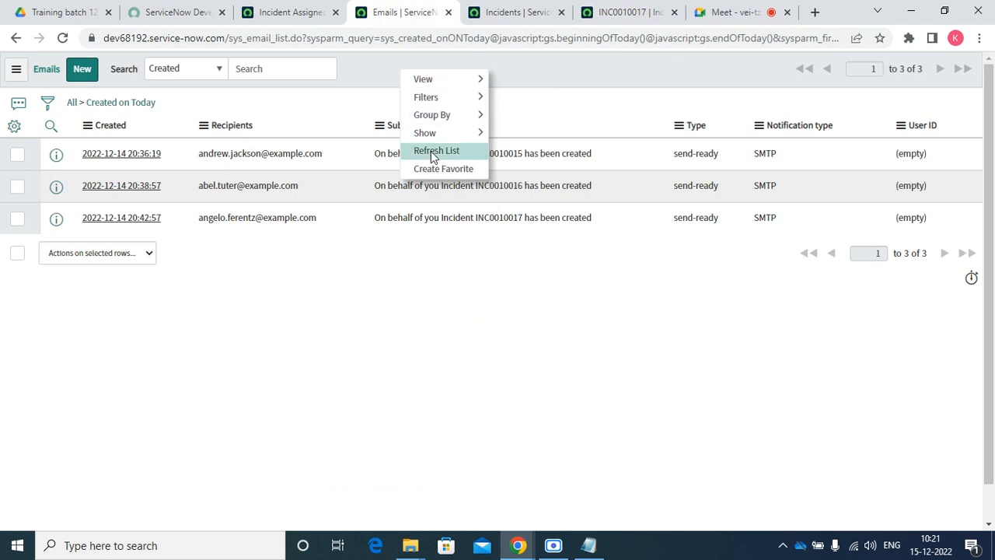
Refresh today's email list until the INC0010017 assignment email appears, then open it in a new tab
left_click(436, 150)
right_click(433, 78)
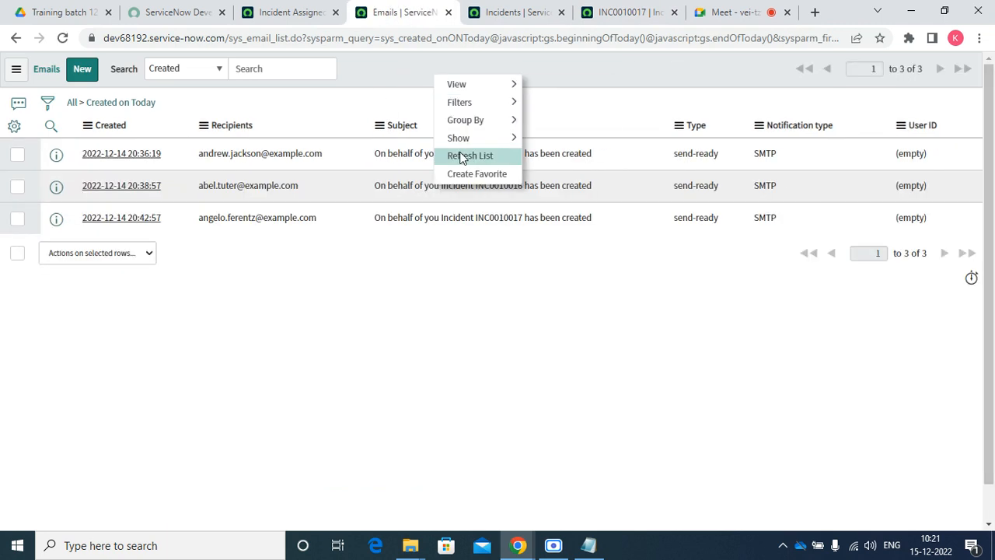
left_click(463, 155)
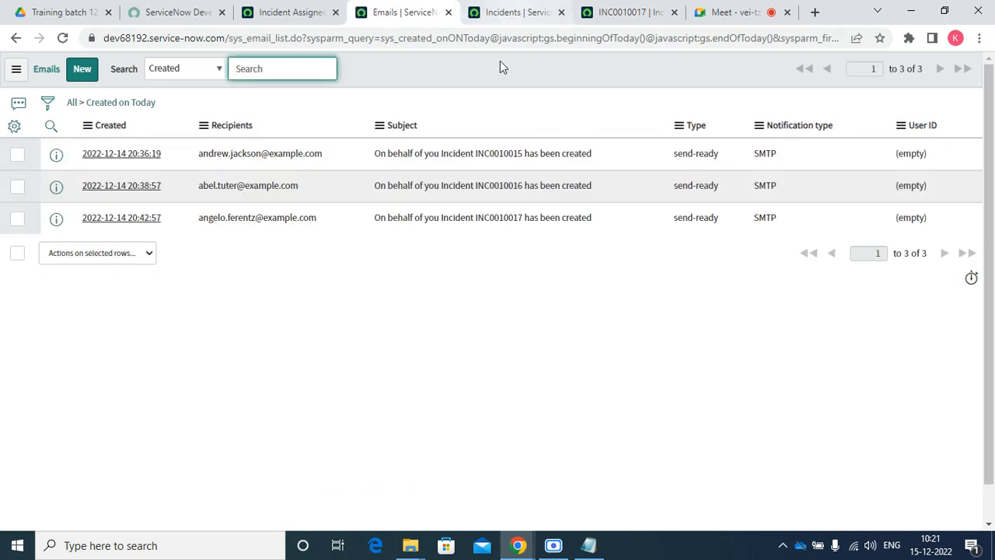
right_click(485, 81)
left_click(511, 161)
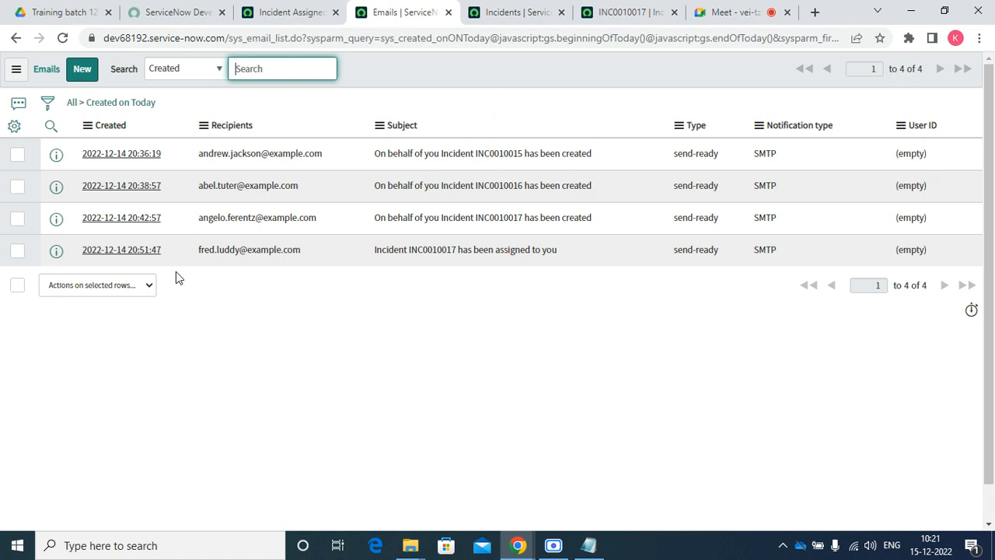
right_click(56, 250)
left_click(80, 266)
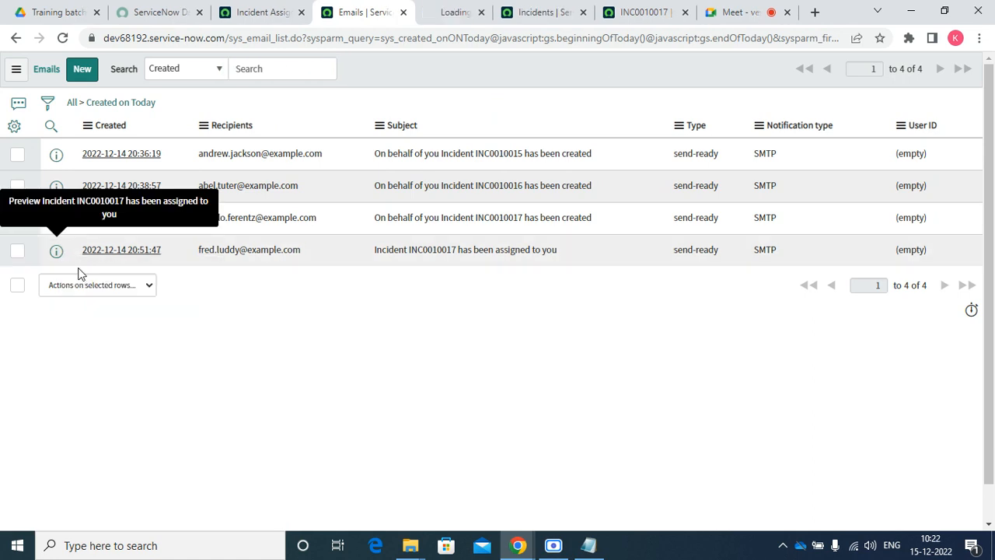
Close the old Incidents list and incident form tabs and open the assignment email record
left_click(545, 12)
left_click(588, 12)
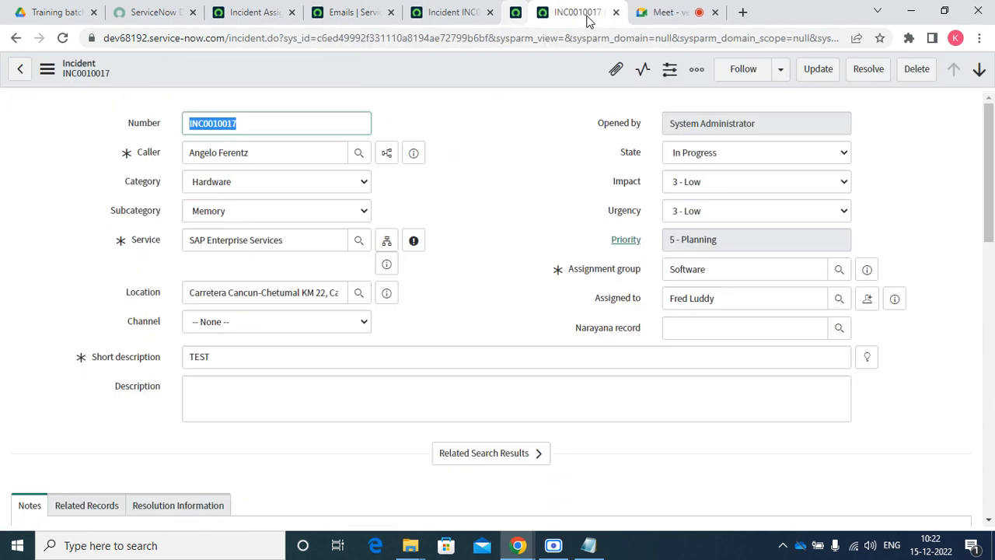
left_click(588, 12)
left_click(471, 13)
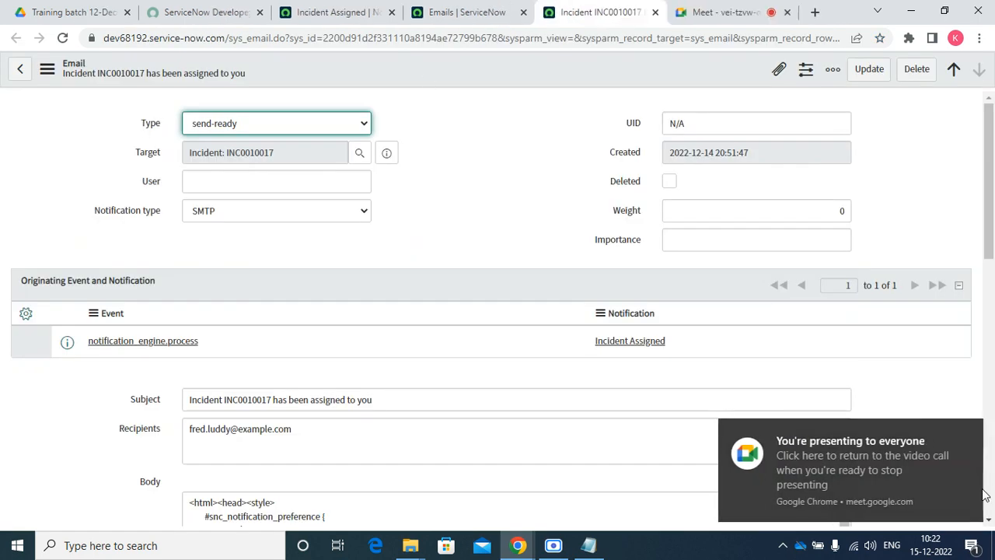
left_click(968, 431)
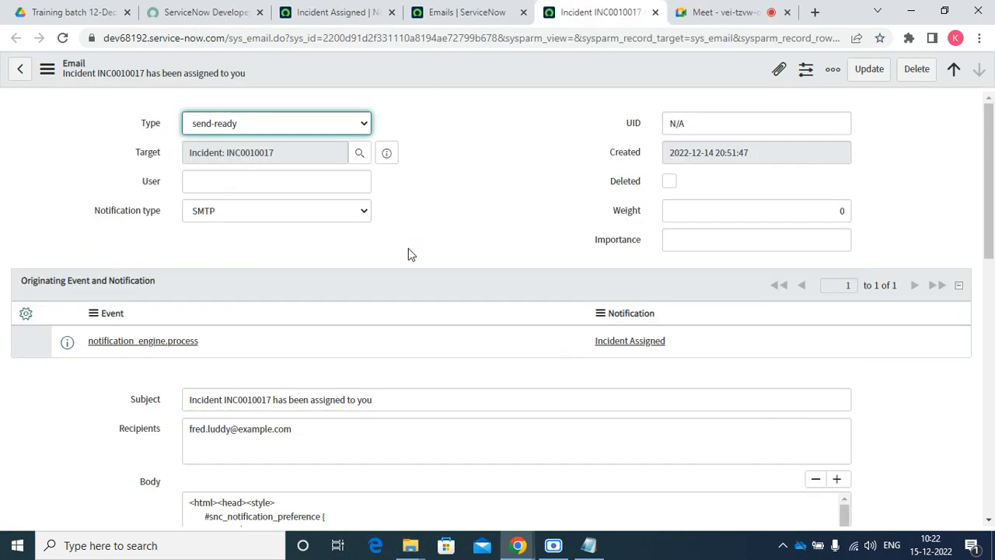
Preview the assignment email and check its greeting and incident details
scroll(298, 287, "down", 10)
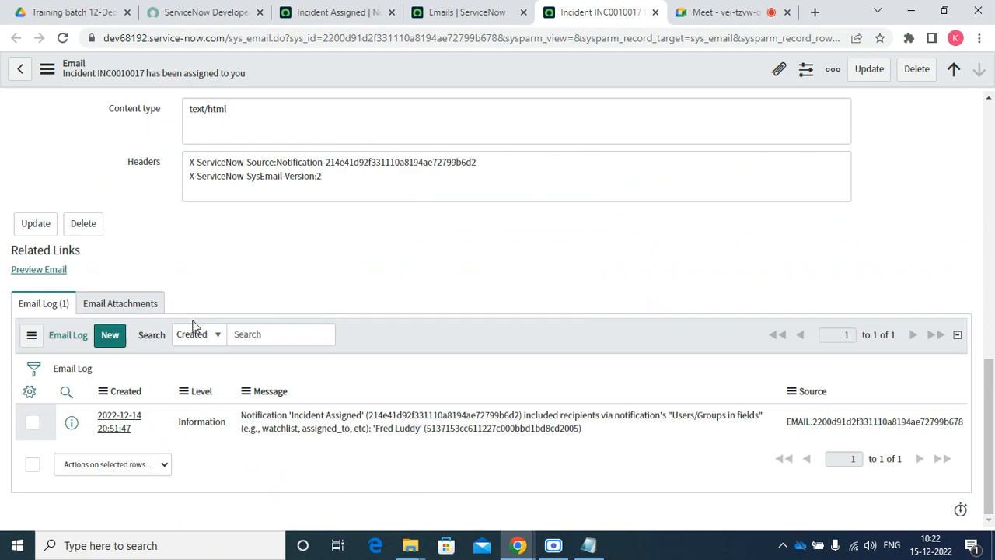
left_click(24, 276)
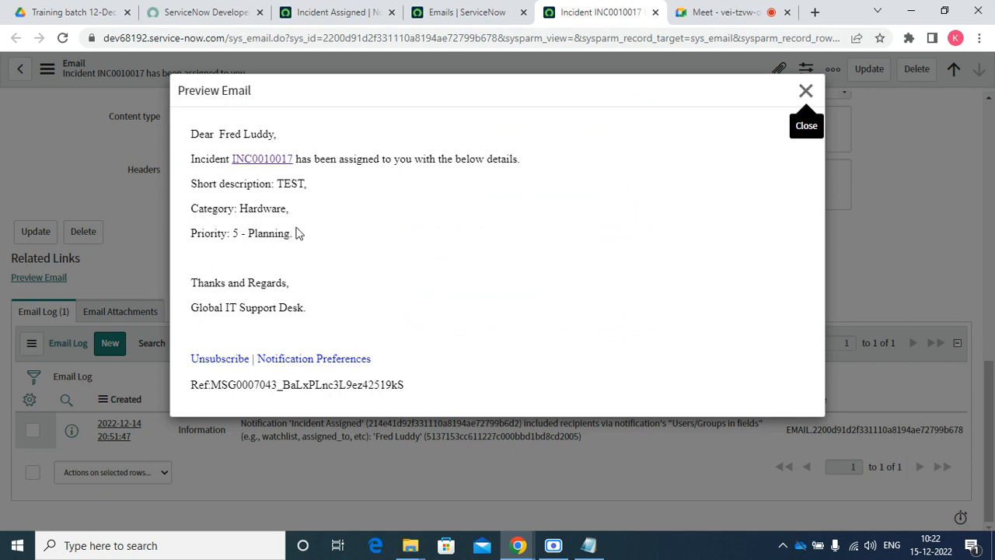
left_click_drag(296, 234, 201, 133)
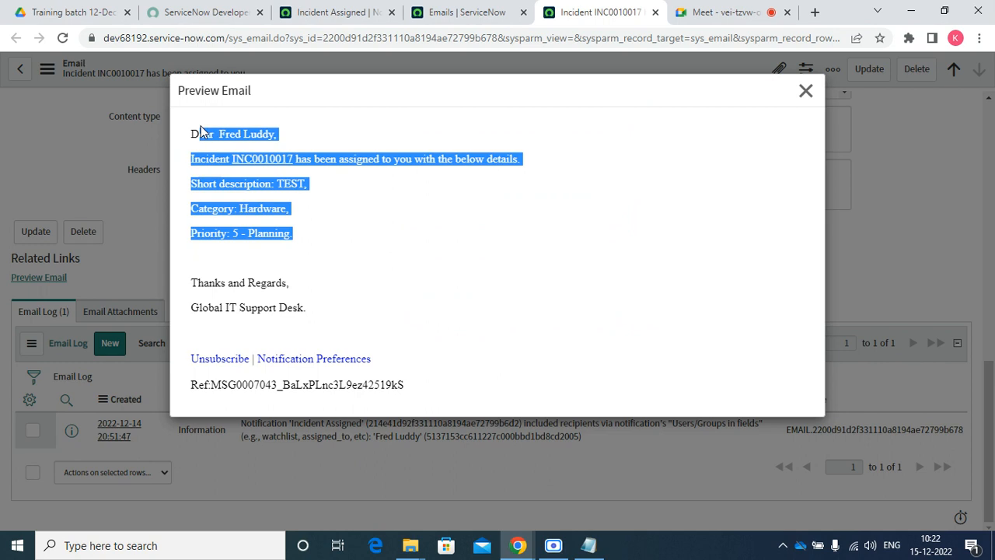
left_click(806, 91)
scroll(611, 348, "up", 10)
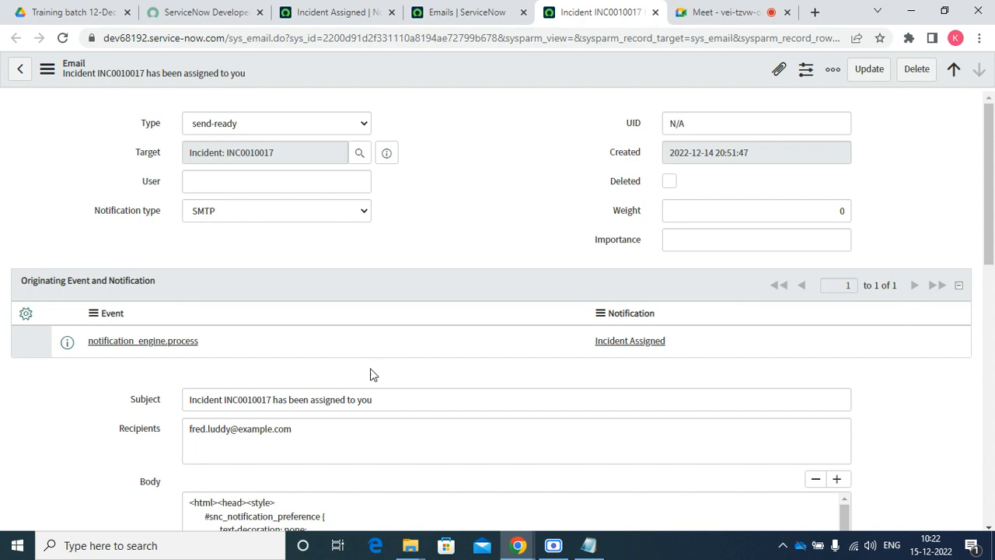
Open the Incident Assigned notification definition and look through it
left_click(635, 347)
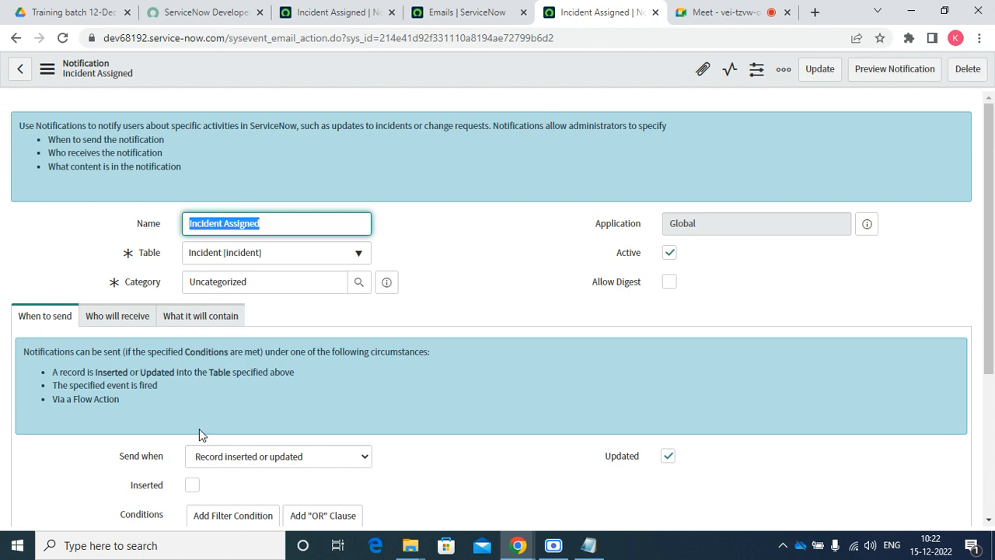
scroll(480, 323, "down", 3)
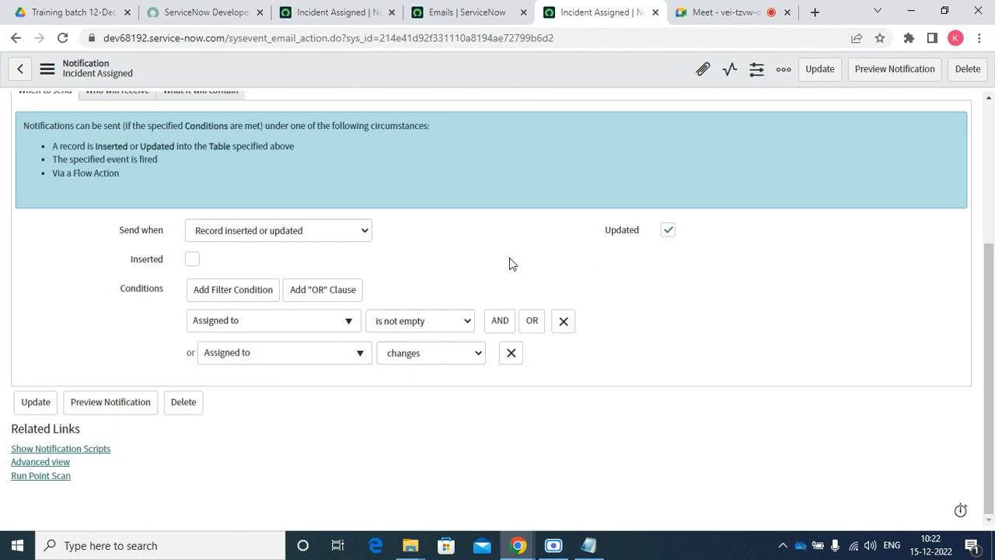
scroll(515, 257, "up", 3)
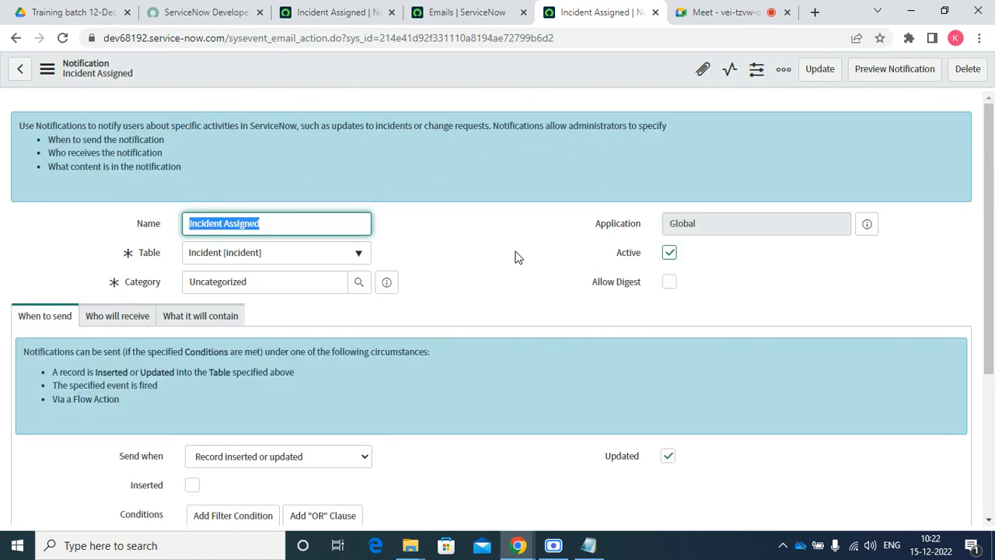
Reload today's email log, then return to the Incident Assigned notification's email preview
left_click(468, 16)
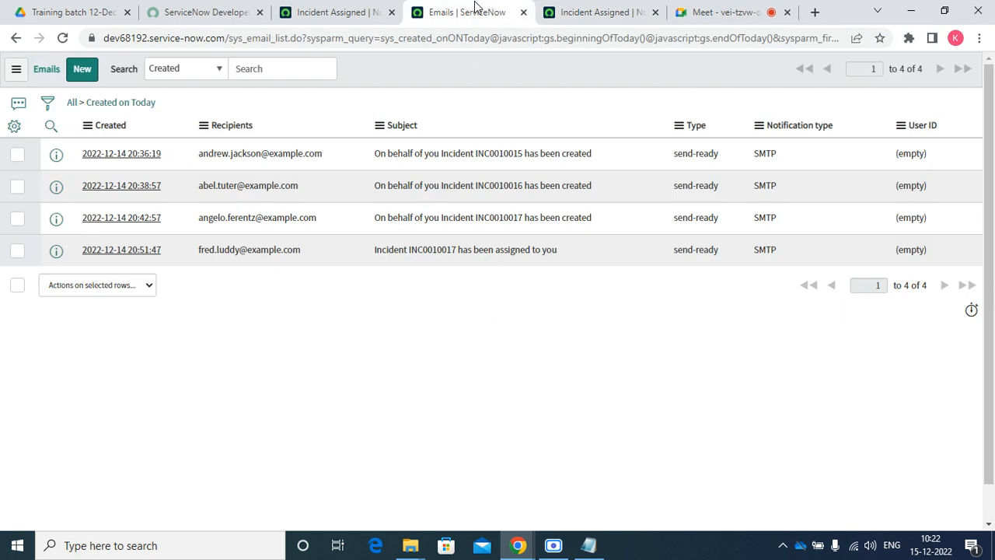
right_click(513, 64)
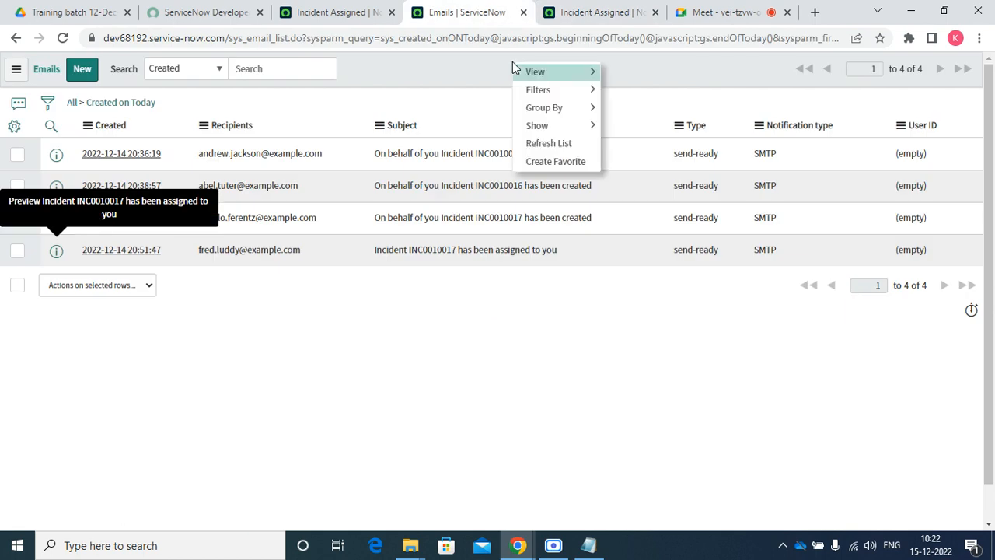
left_click(552, 143)
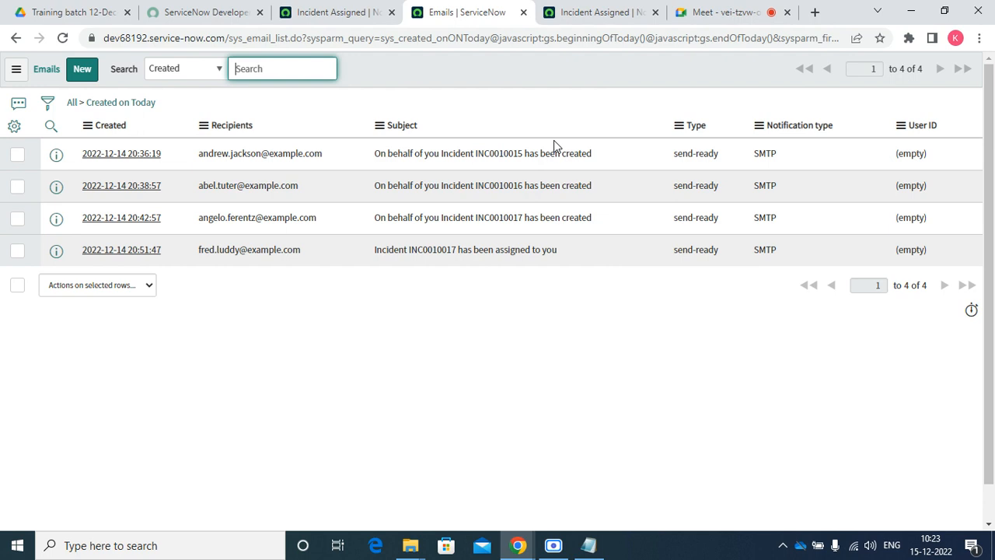
left_click(585, 15)
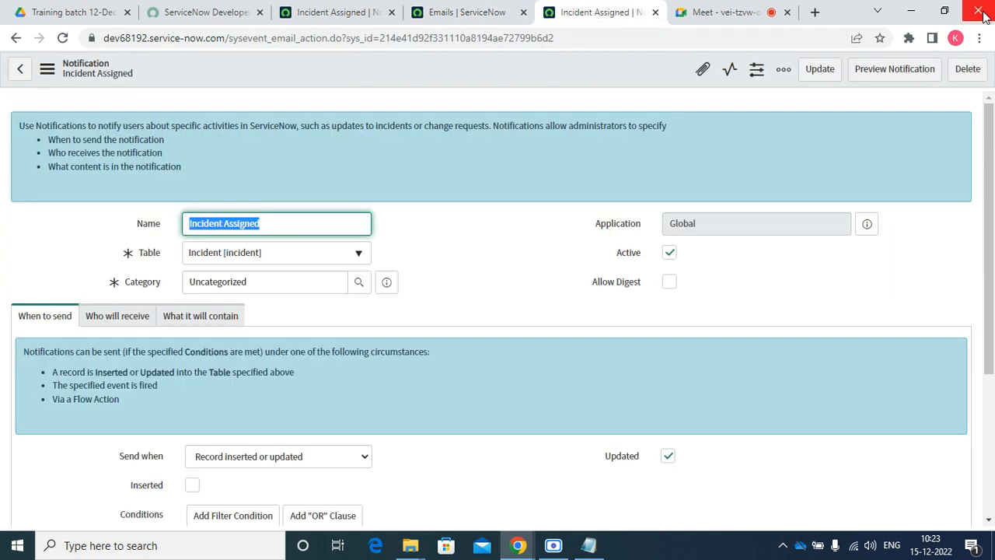
left_click(327, 12)
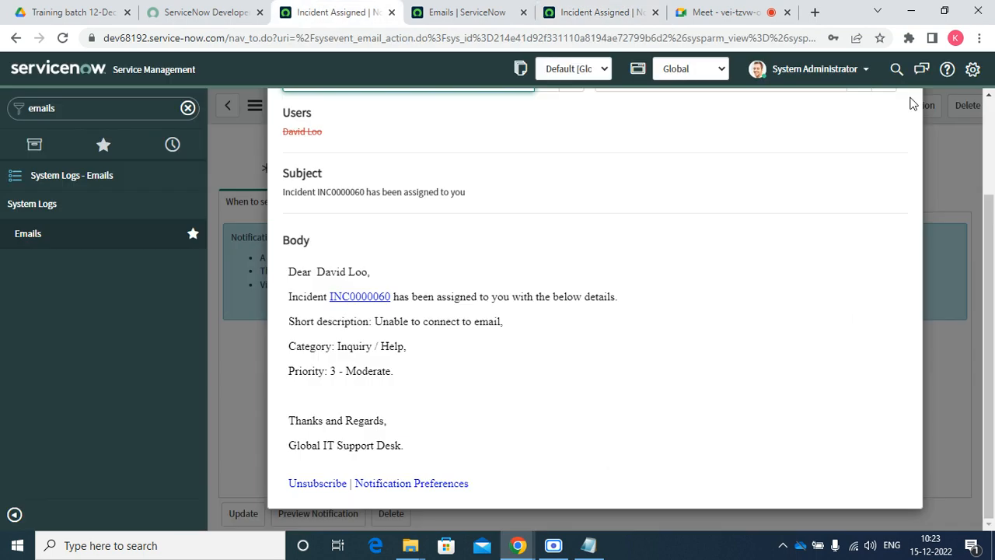
Close the email preview and review the Who will receive recipients, unlocking and relocking Groups
scroll(837, 257, "up", 5)
left_click(902, 127)
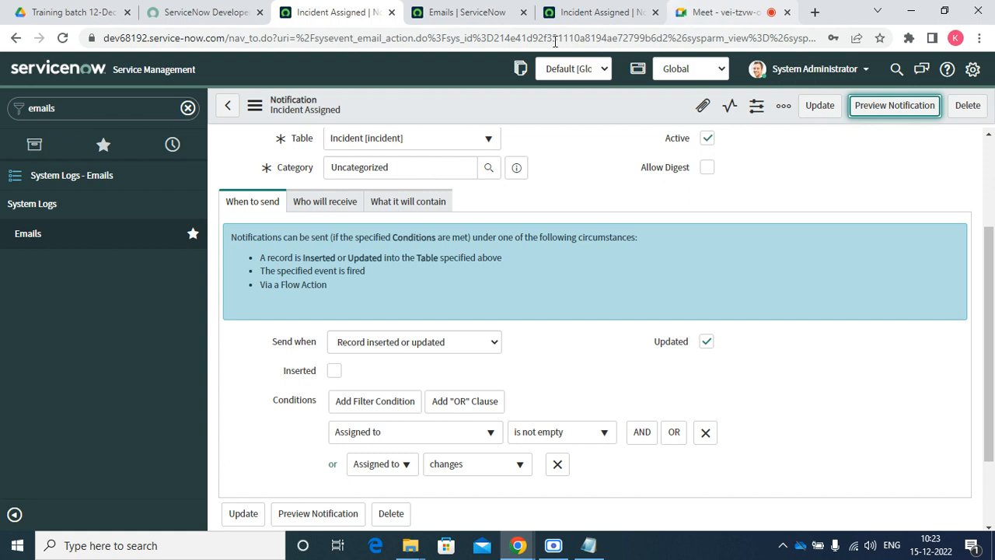
left_click(327, 201)
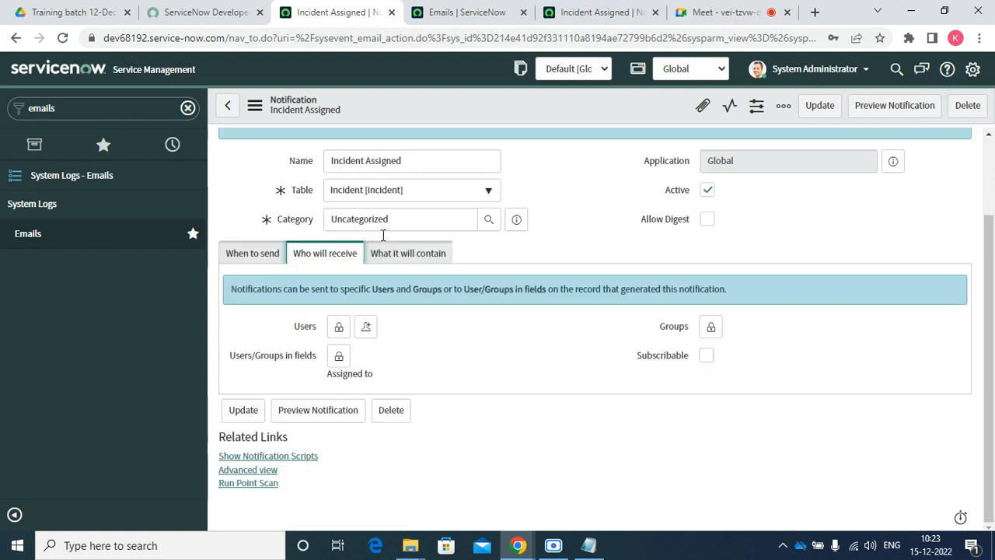
left_click(710, 333)
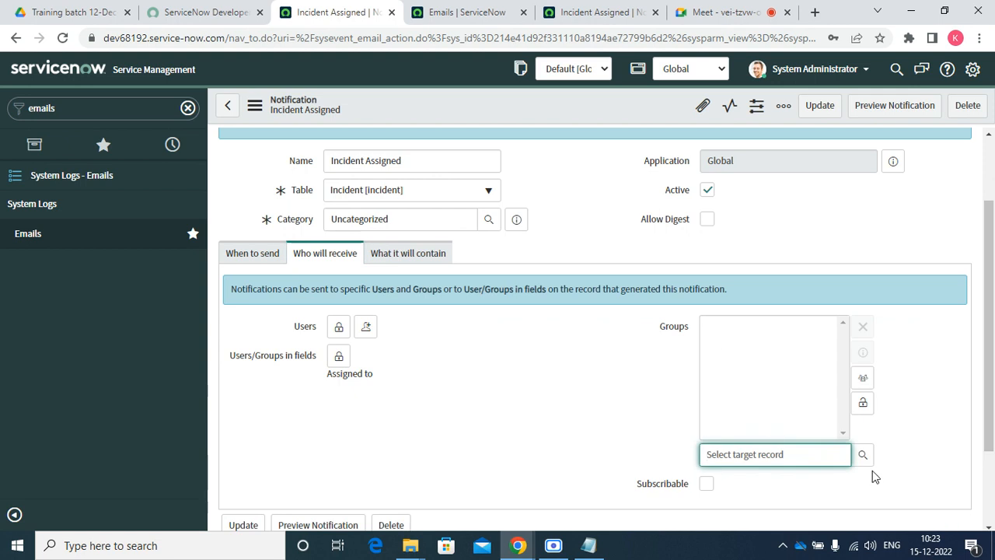
left_click(863, 402)
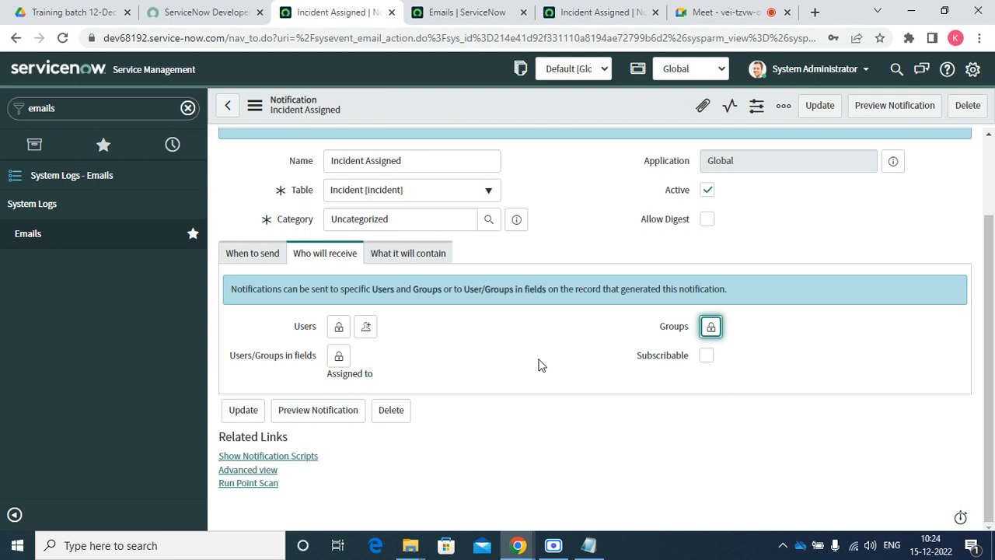
Return to the notification's recipient settings and clear the navigator filter to show Favorites
left_click(606, 16)
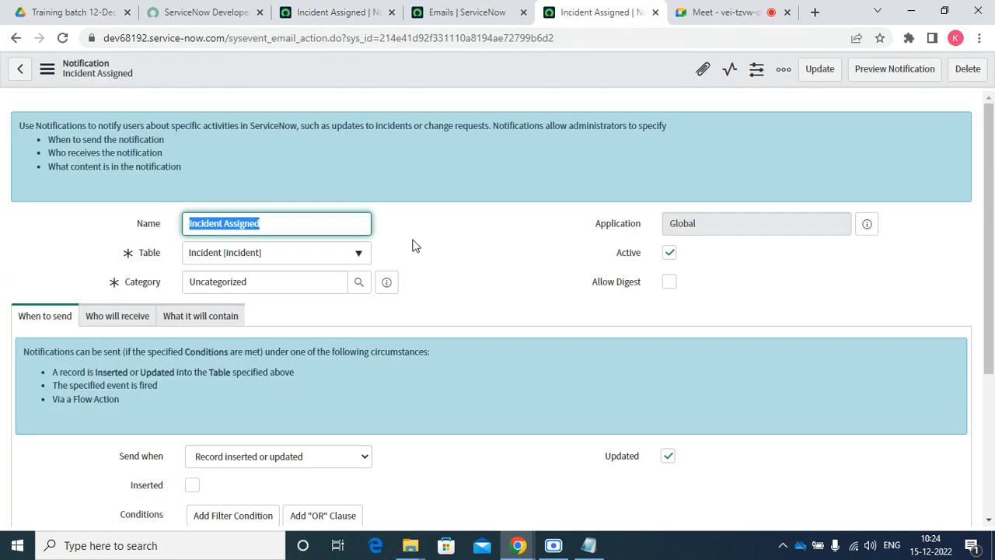
left_click(311, 13)
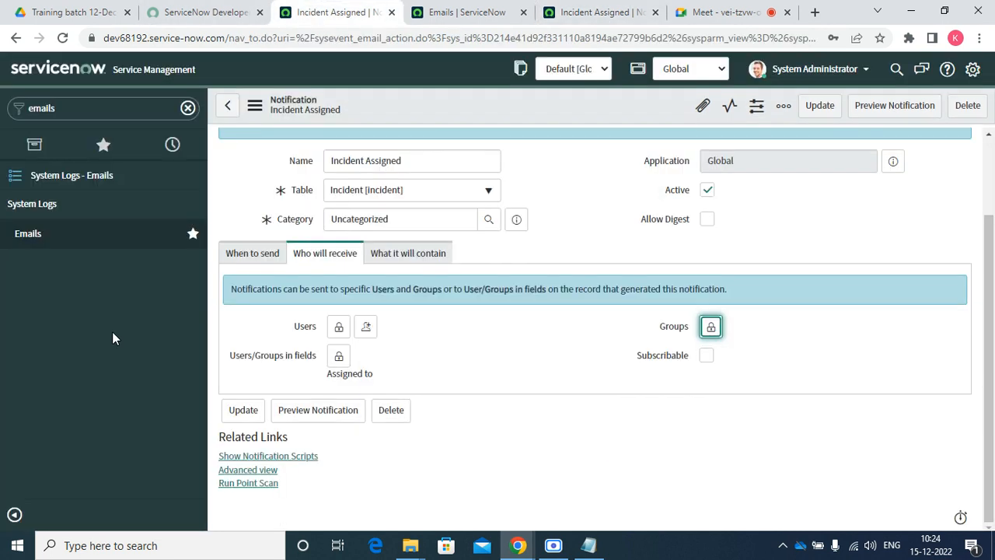
left_click(103, 144)
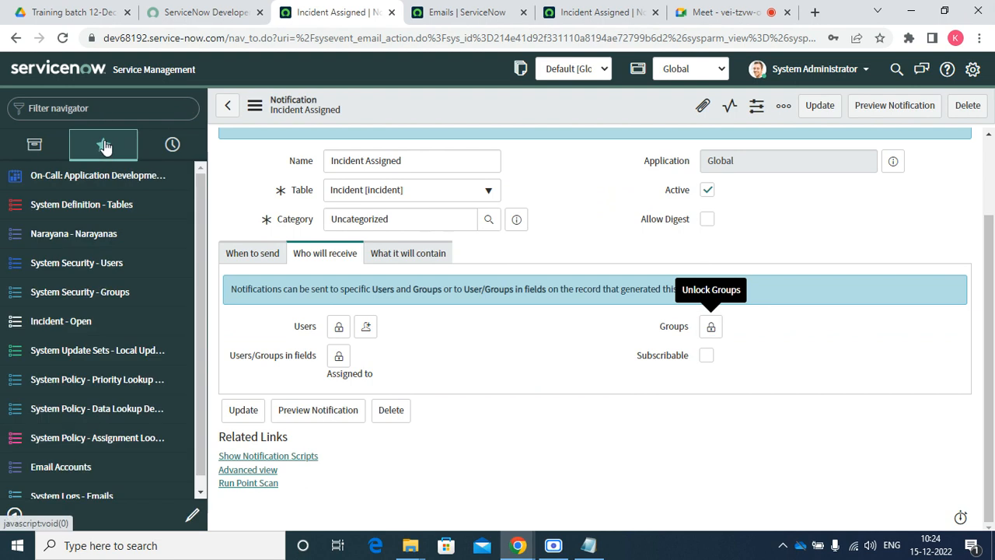
Open INC0010017 from the open incidents list and set it On Hold with reason Awaiting Caller
left_click(51, 327)
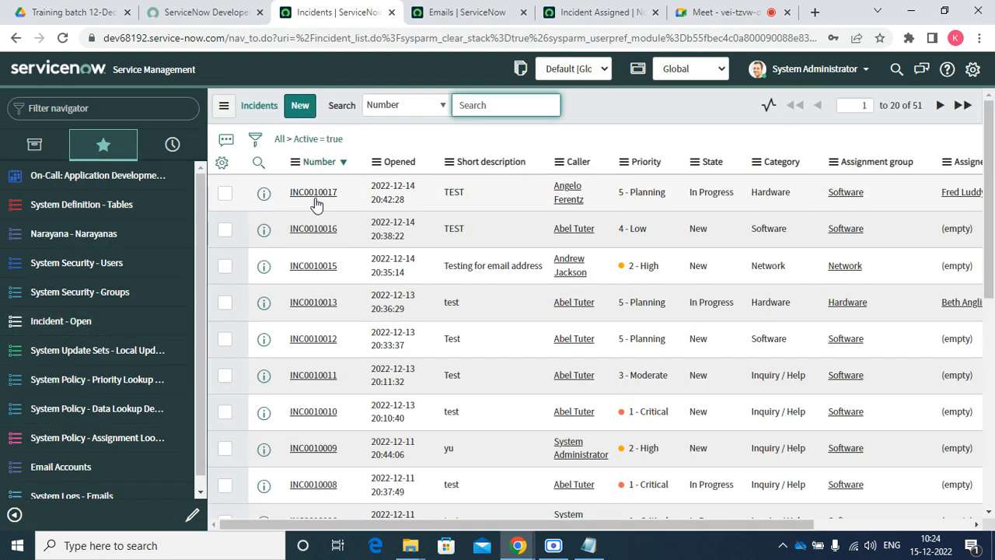
left_click(317, 196)
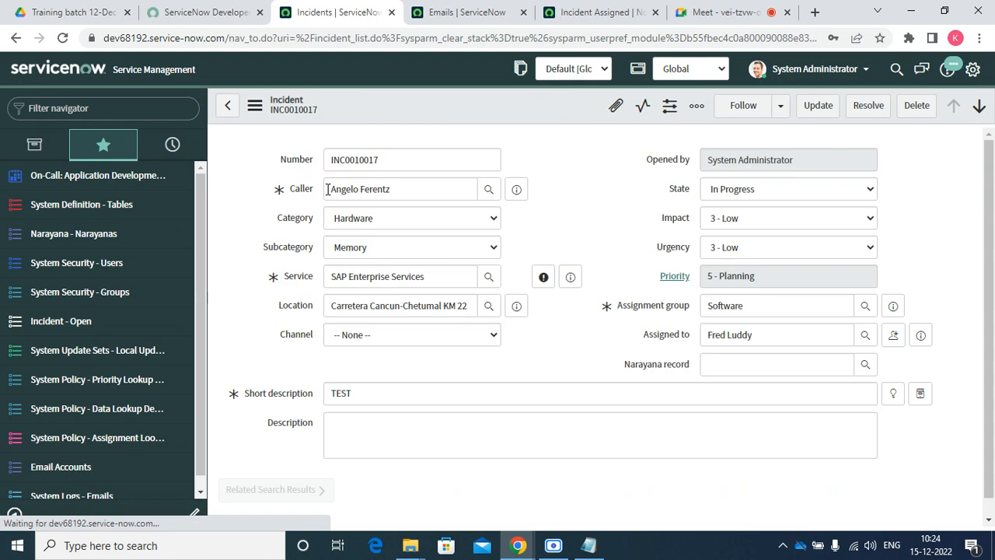
left_click(752, 191)
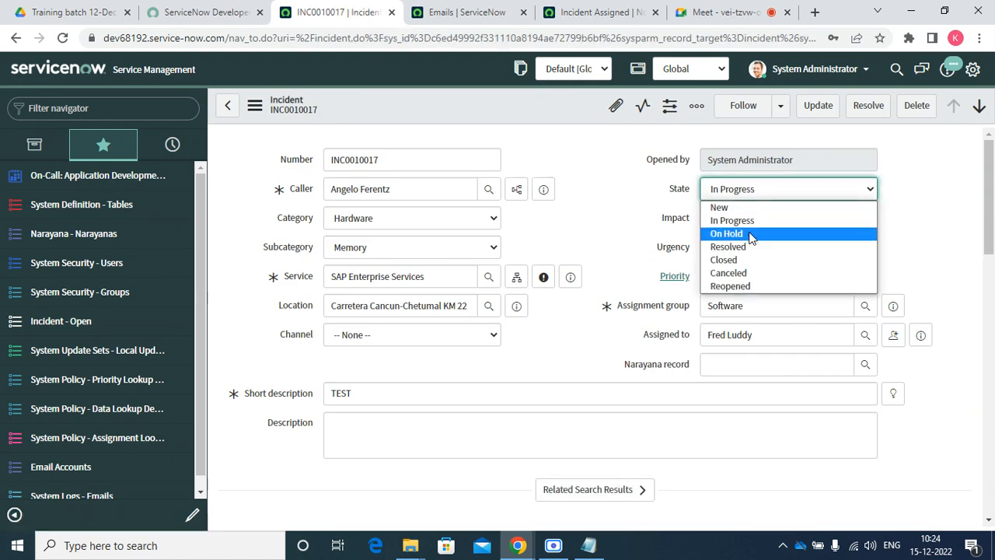
left_click(752, 235)
left_click(749, 221)
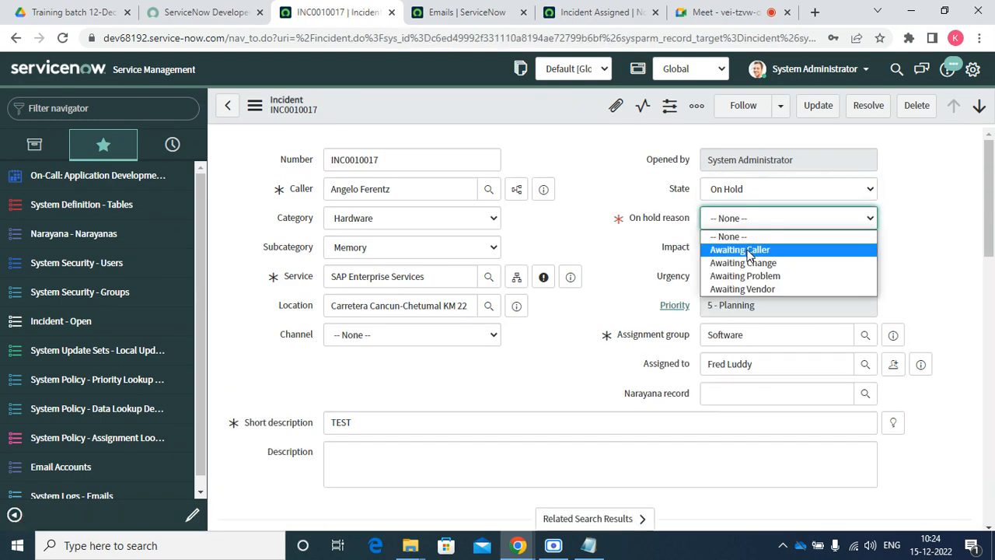
left_click(748, 250)
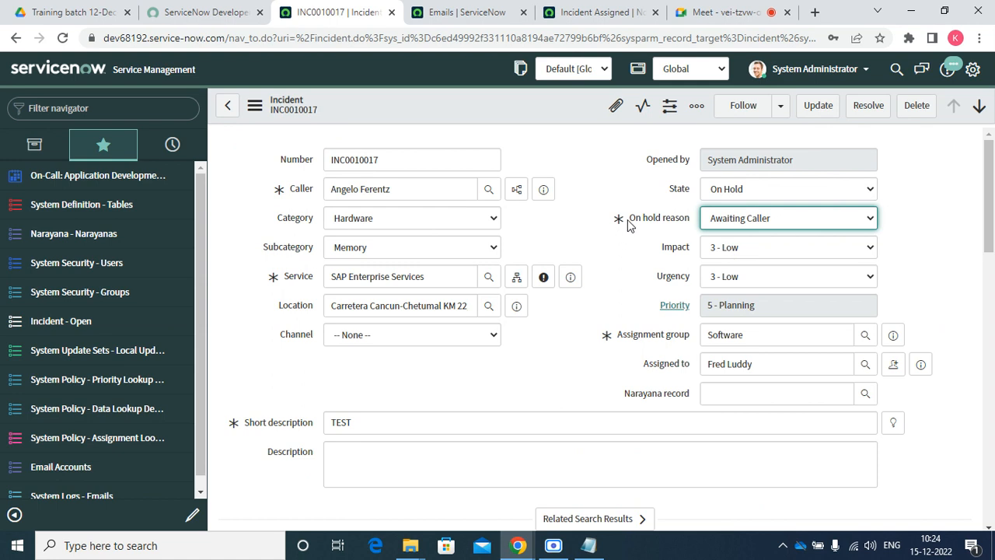
Select the caller's name and review the Work notes and Additional comments fields
left_click(422, 192)
left_click_drag(422, 191, 287, 205)
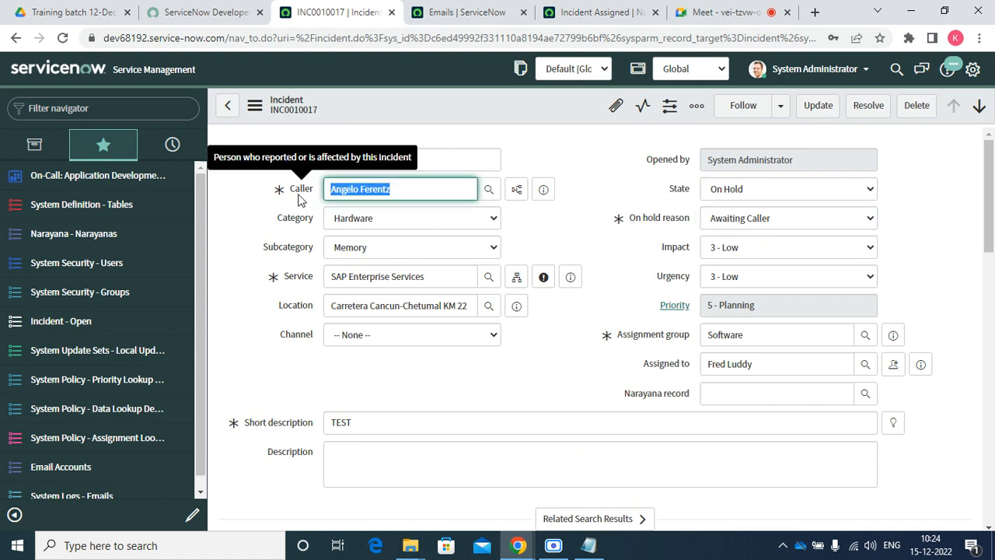
scroll(422, 282, "down", 10)
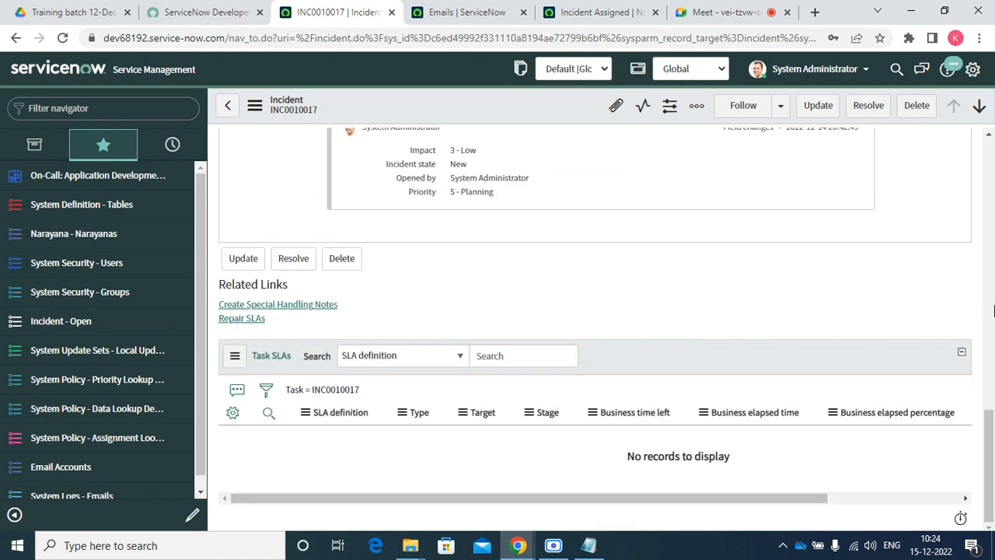
left_click_drag(987, 451, 992, 295)
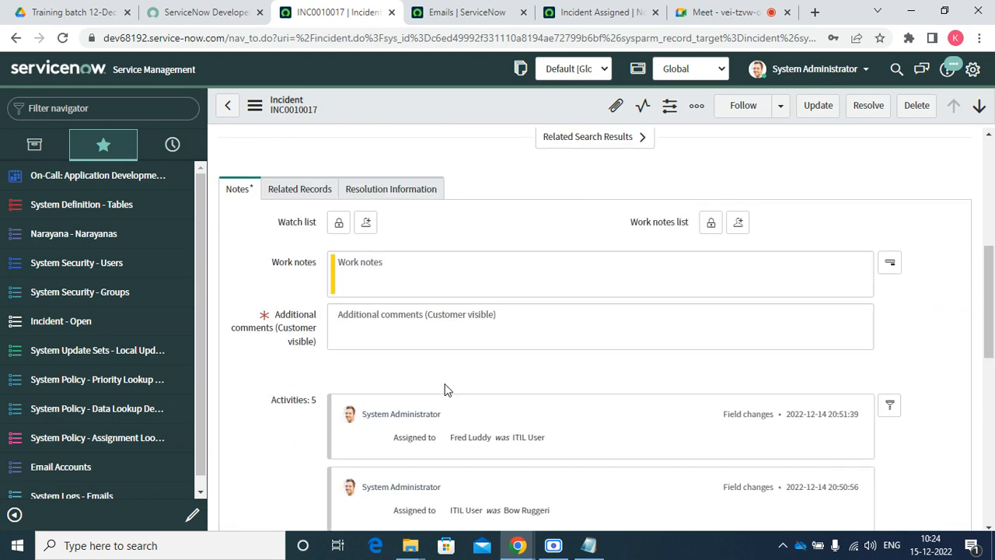
left_click(406, 312)
left_click(405, 263)
left_click(384, 327)
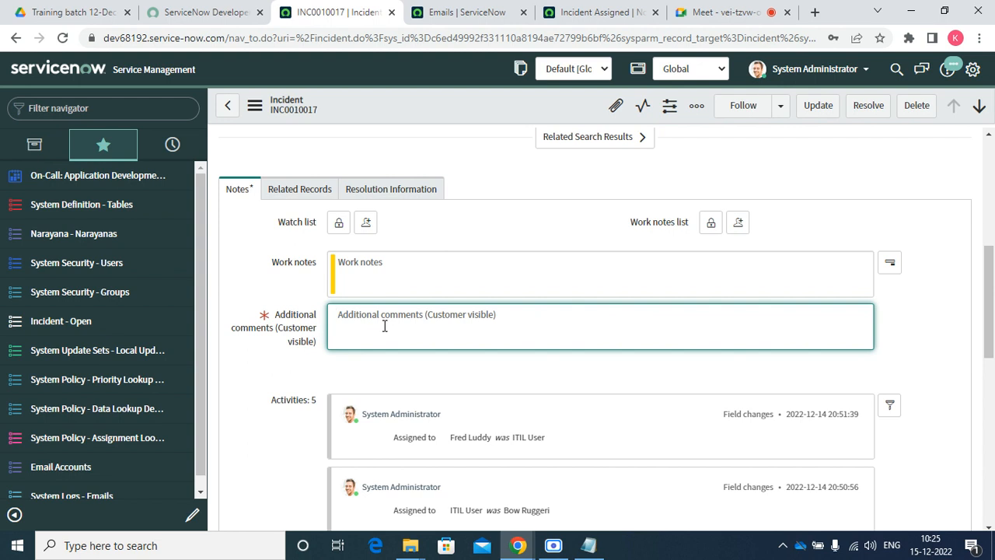
Close the Incident Assigned notification and Emails log browser tabs
left_click(712, 9)
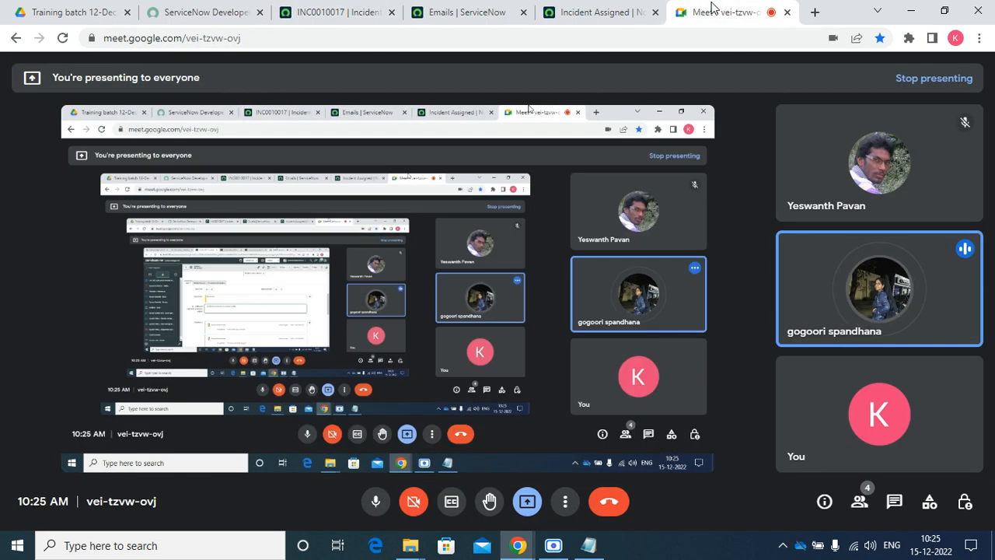
left_click(657, 19)
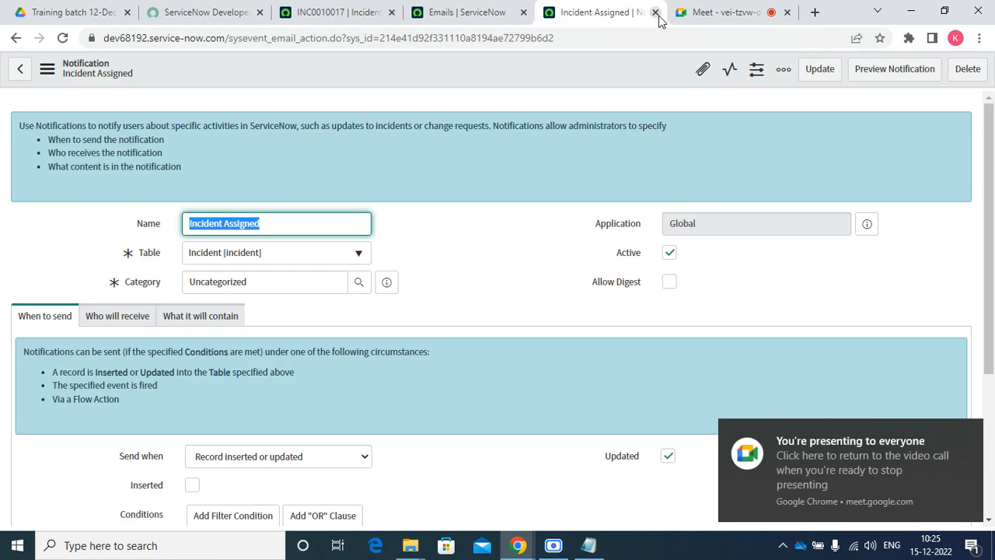
left_click(657, 13)
left_click(467, 12)
left_click(523, 12)
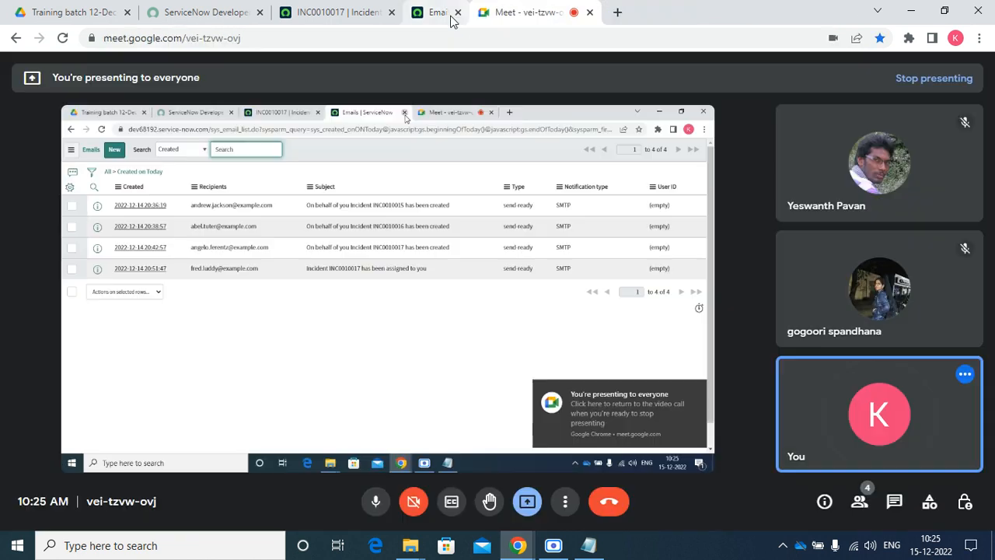
left_click(455, 13)
Dismiss the presenting-to-everyone notification and return to the Google Meet call
left_click(344, 12)
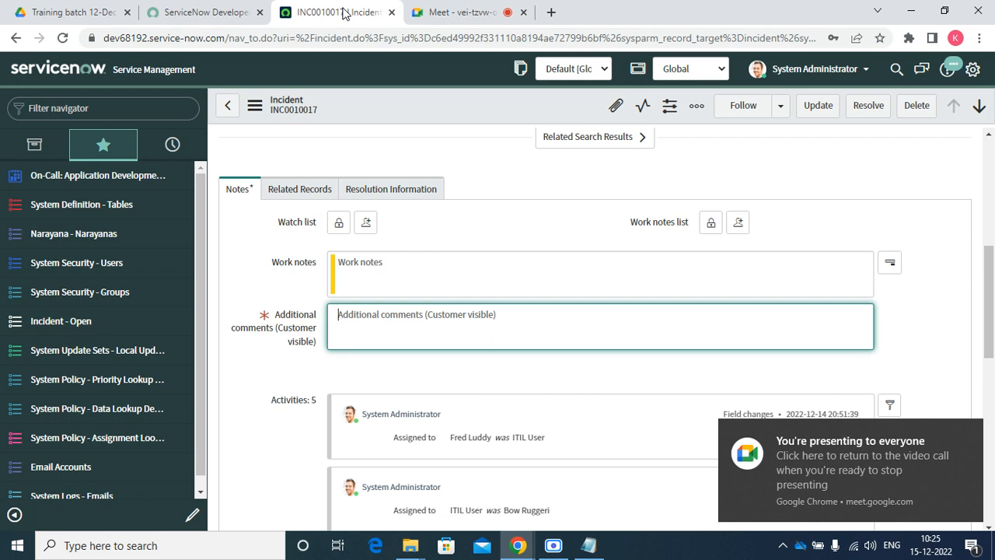
left_click(970, 434)
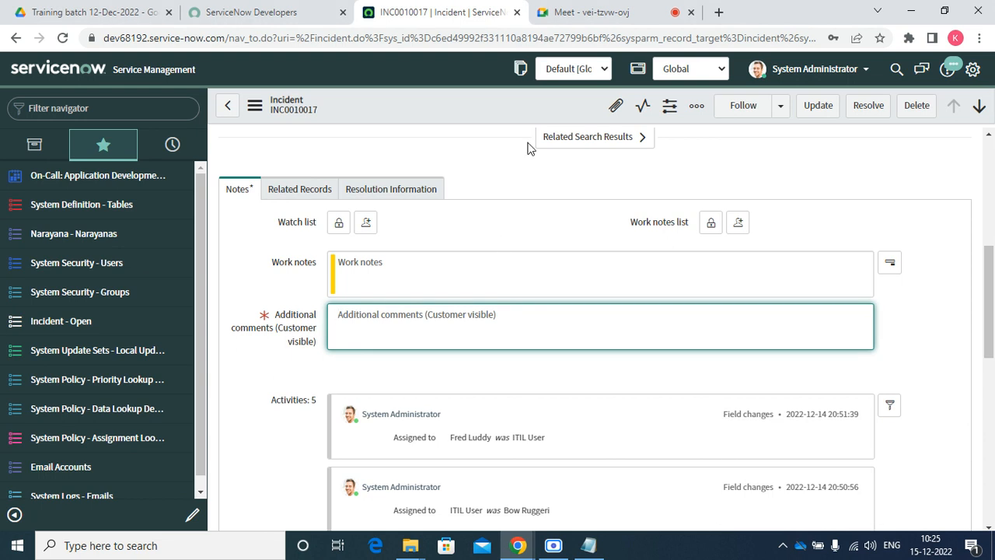
left_click(603, 11)
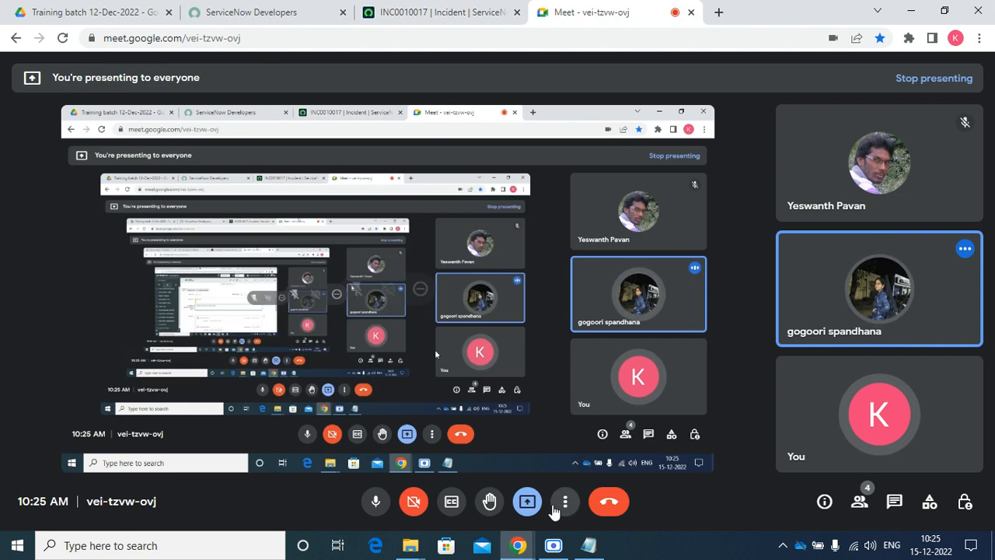